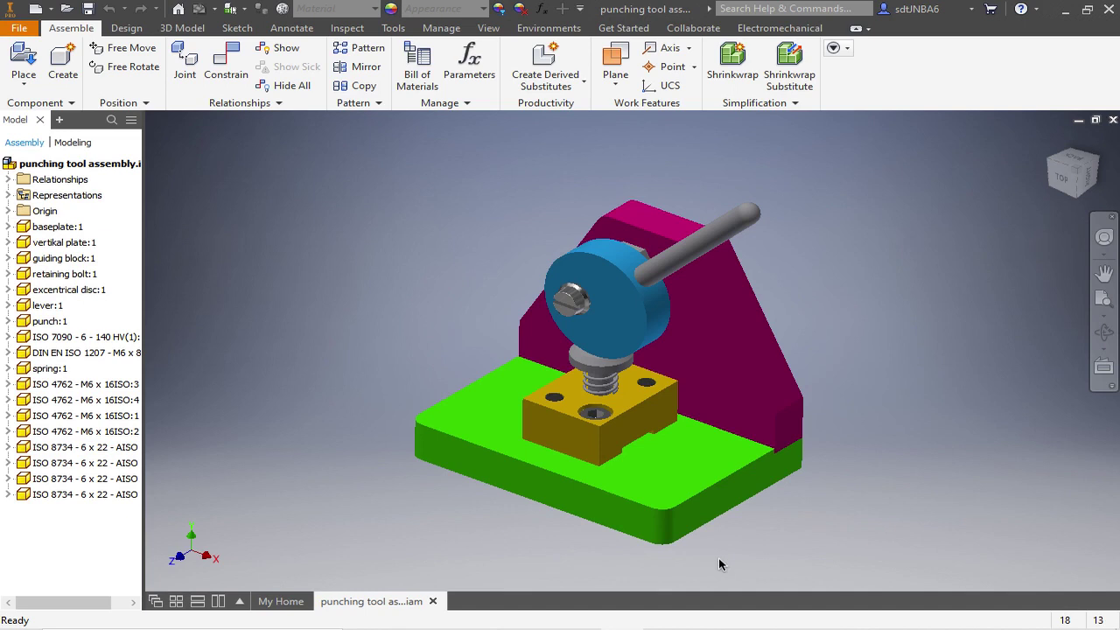
- Create a new assembly file from the Norm.iam template and accept the style library definitions
left_click(21, 32)
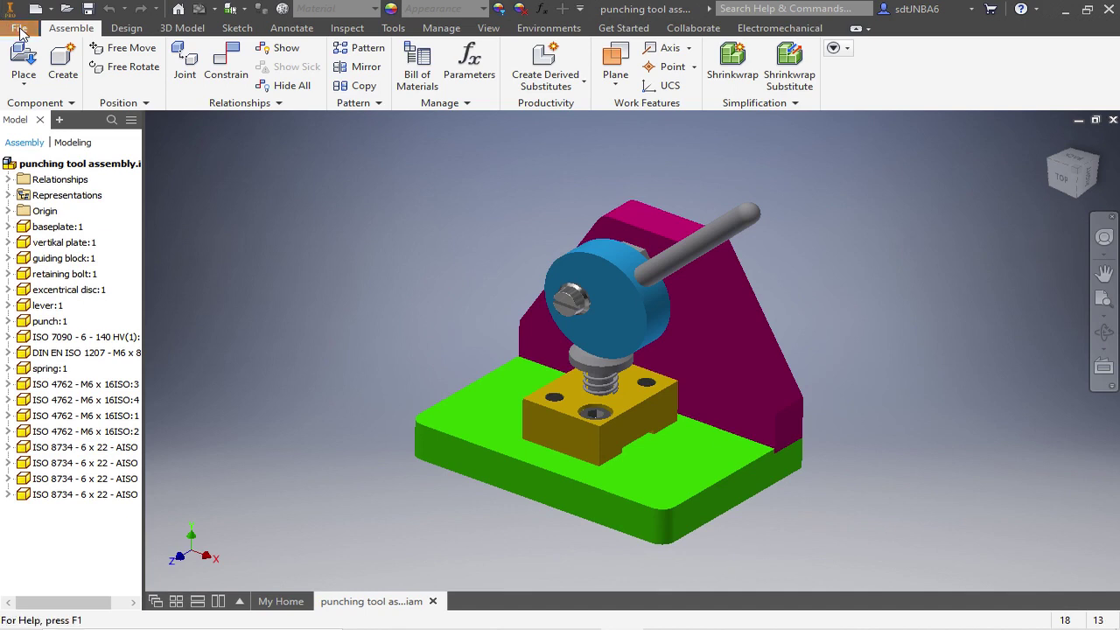
left_click(41, 87)
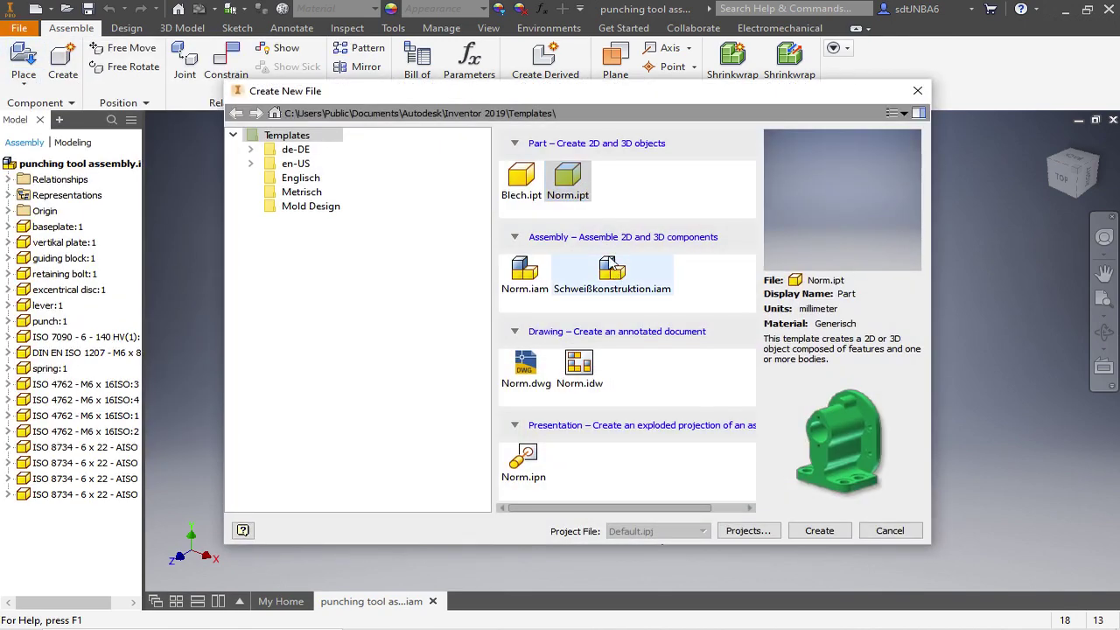
left_click(525, 274)
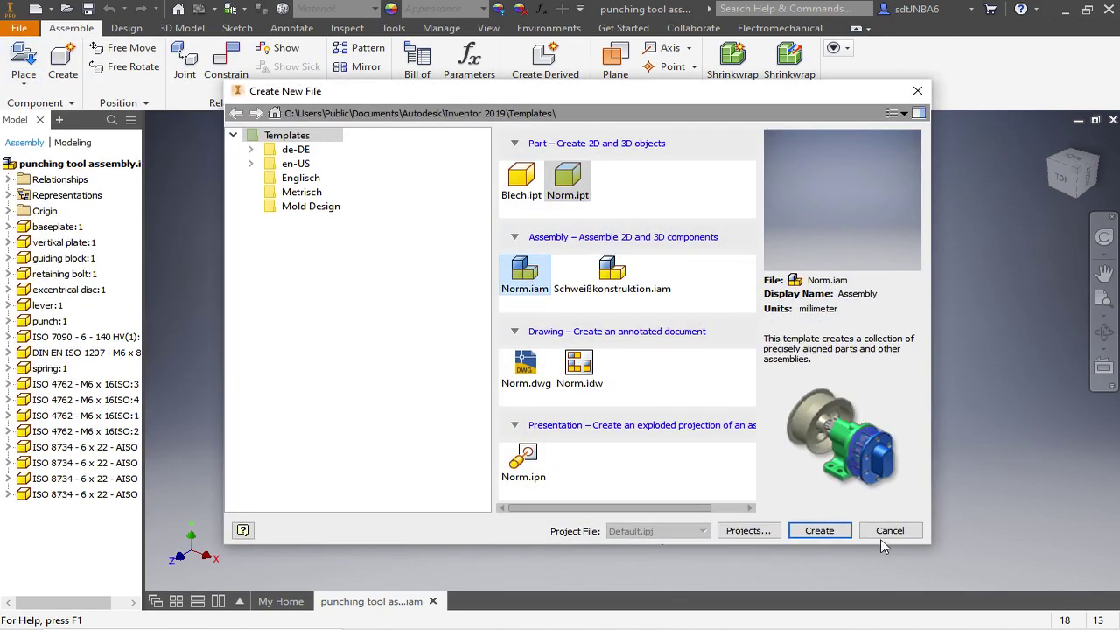
left_click(817, 530)
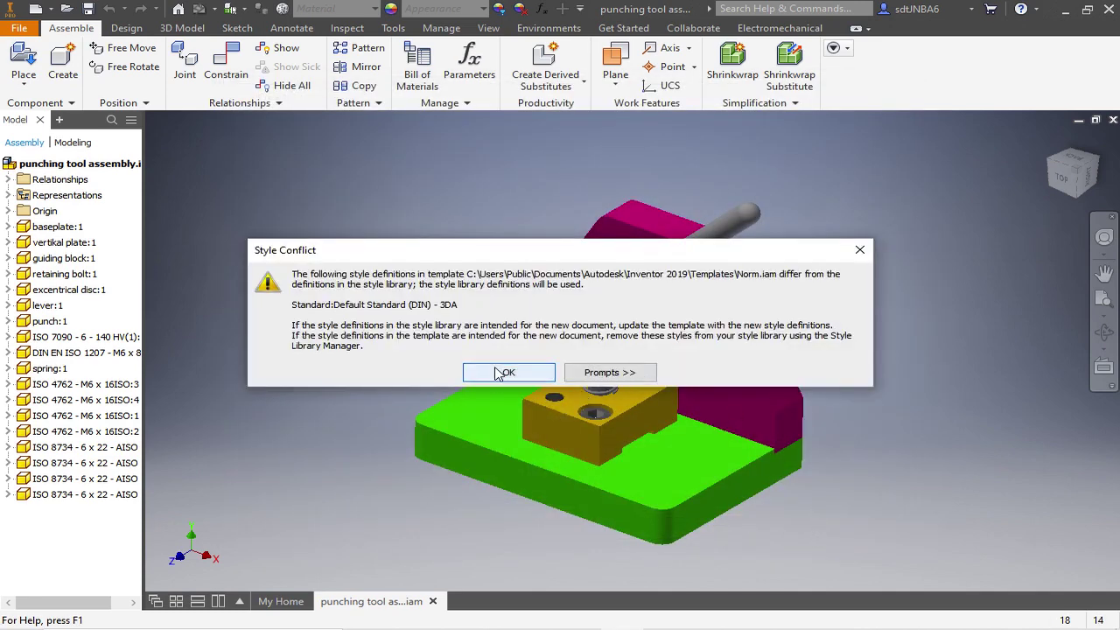
left_click(503, 373)
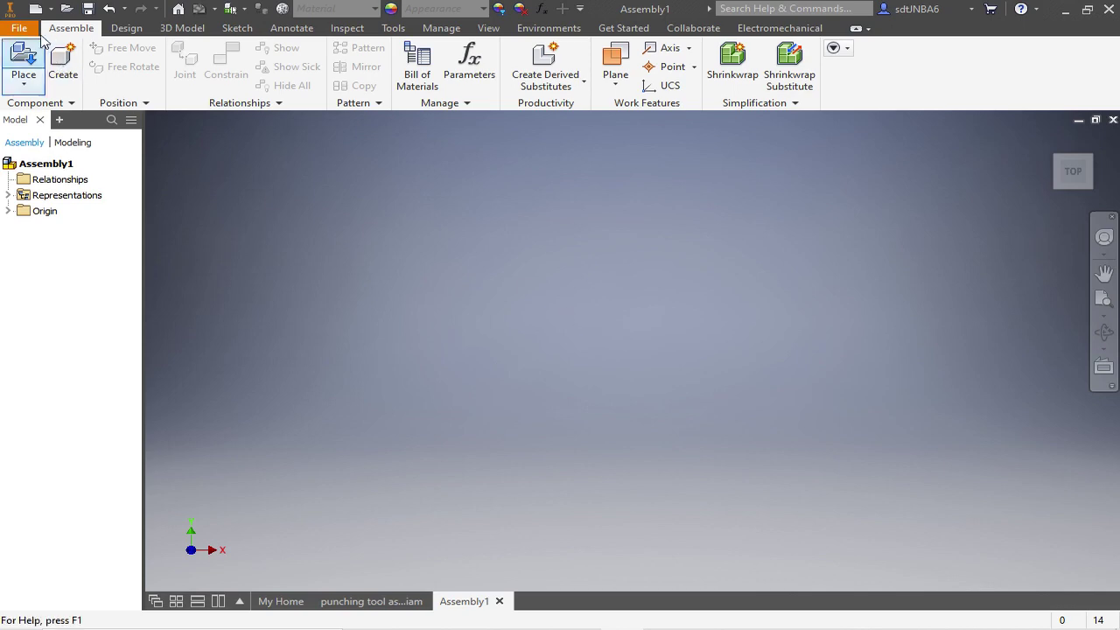
- Place one baseplate component from the "1 Punching Tool 2019" folder into the assembly
left_click(23, 84)
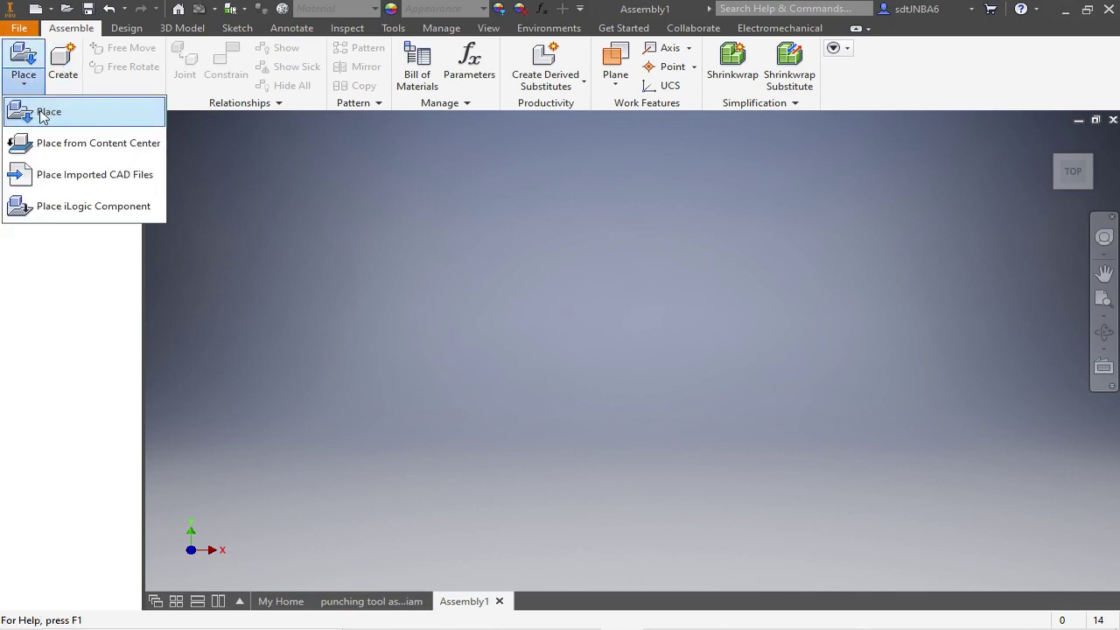
left_click(44, 112)
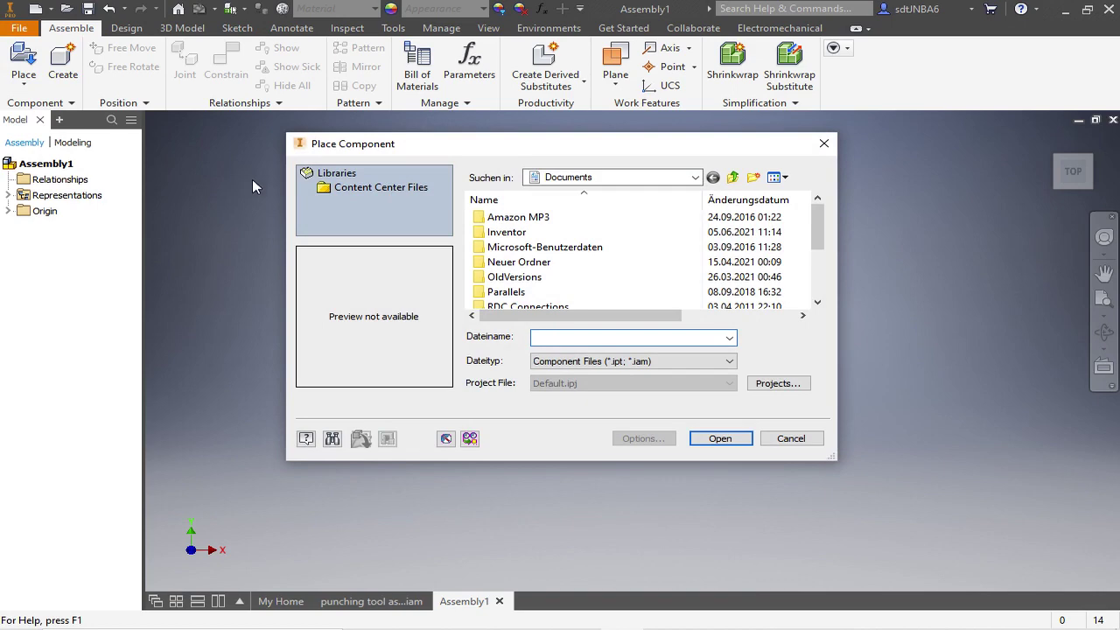
mouse_move(817, 214)
left_mouse_down()
mouse_move(816, 241)
mouse_move(816, 210)
left_mouse_up()
left_click(664, 177)
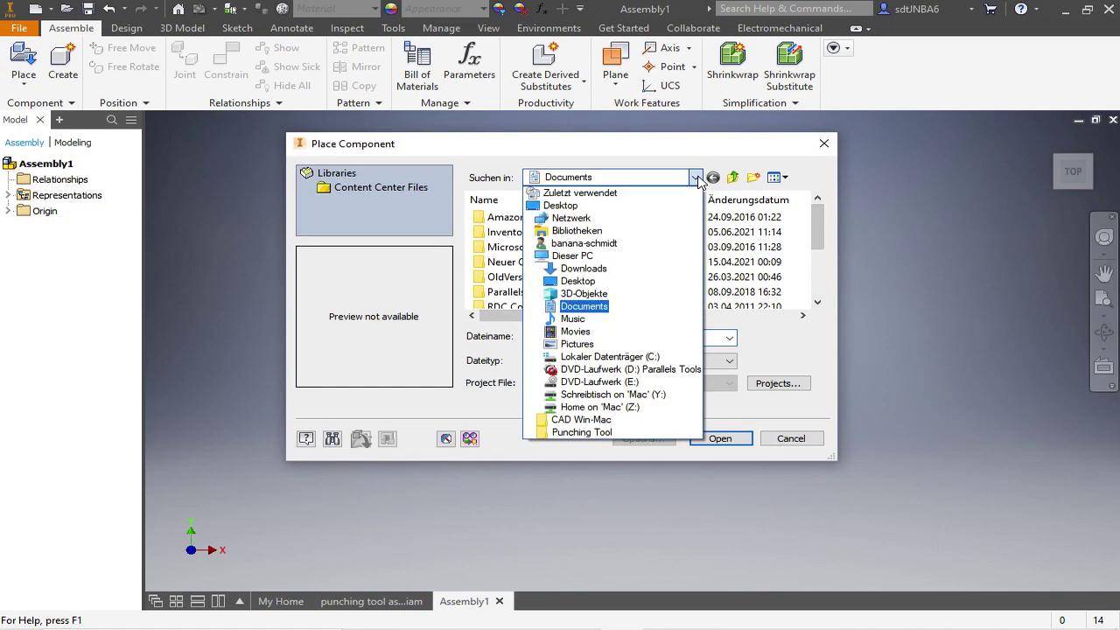
left_click(569, 569)
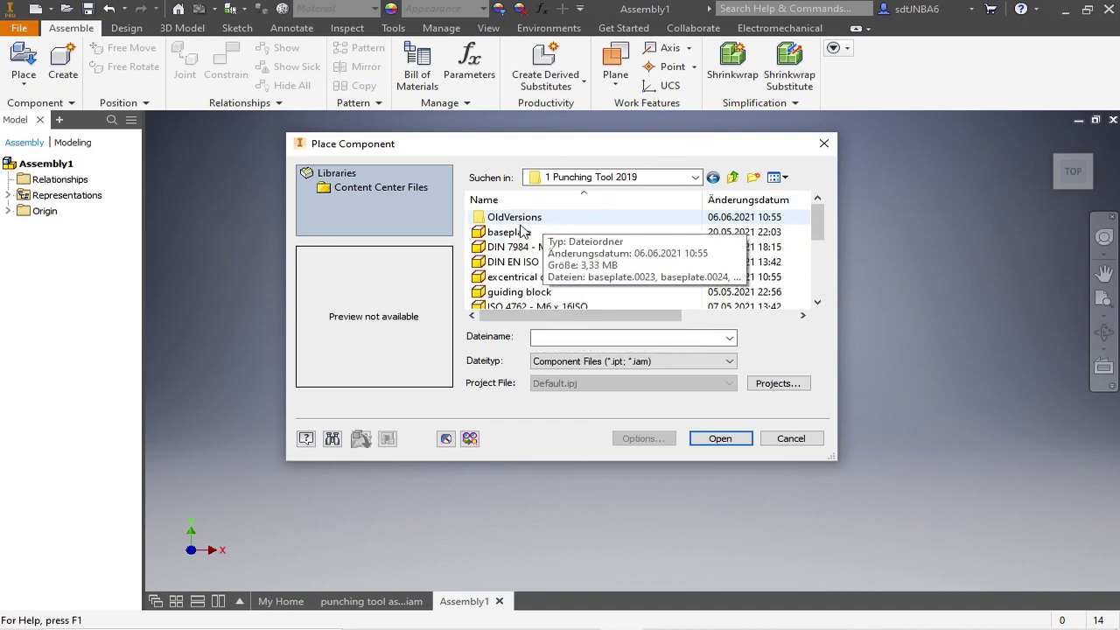
left_click(512, 235)
left_click(720, 438)
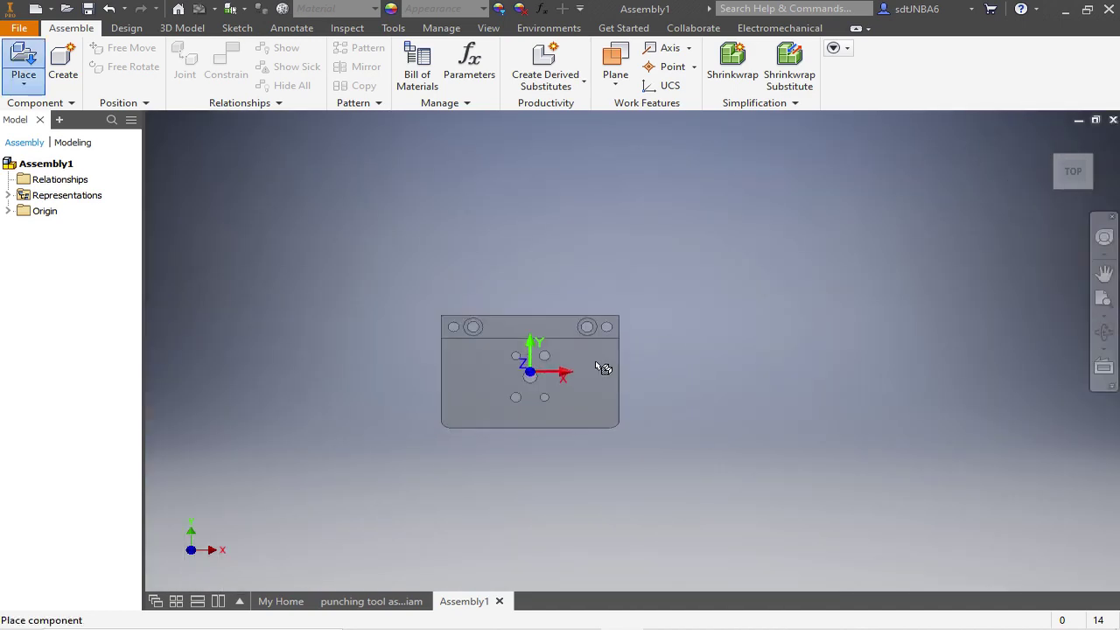
left_click(629, 343)
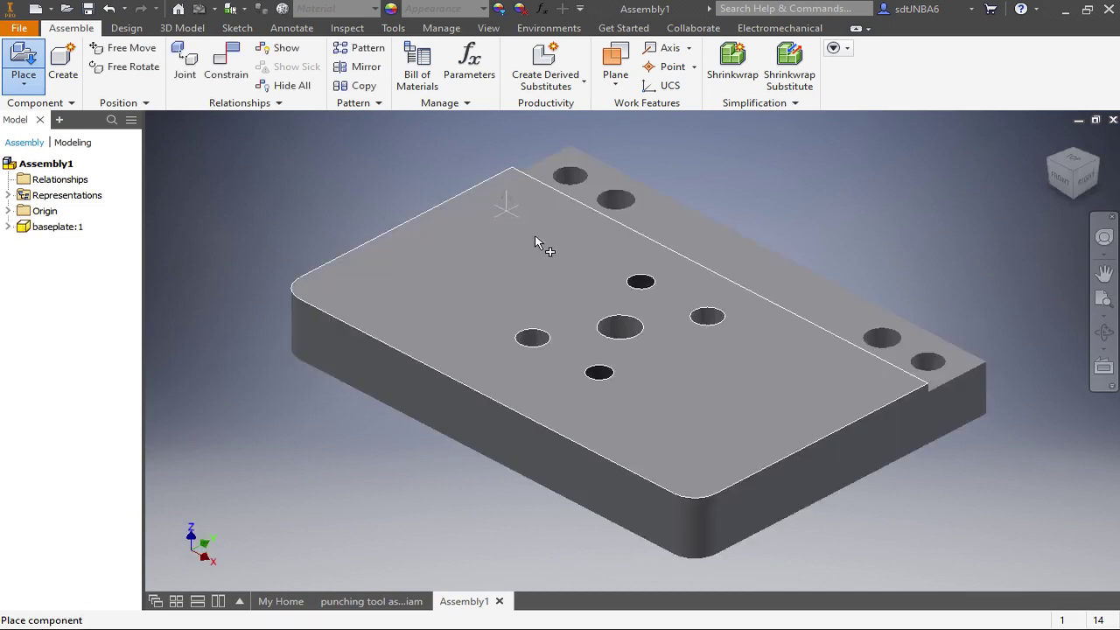
- End component placement and make the assembly's YZ, XZ and XY origin planes visible
left_click(8, 211)
key("Escape")
left_click(64, 229)
left_click(63, 258, "shift")
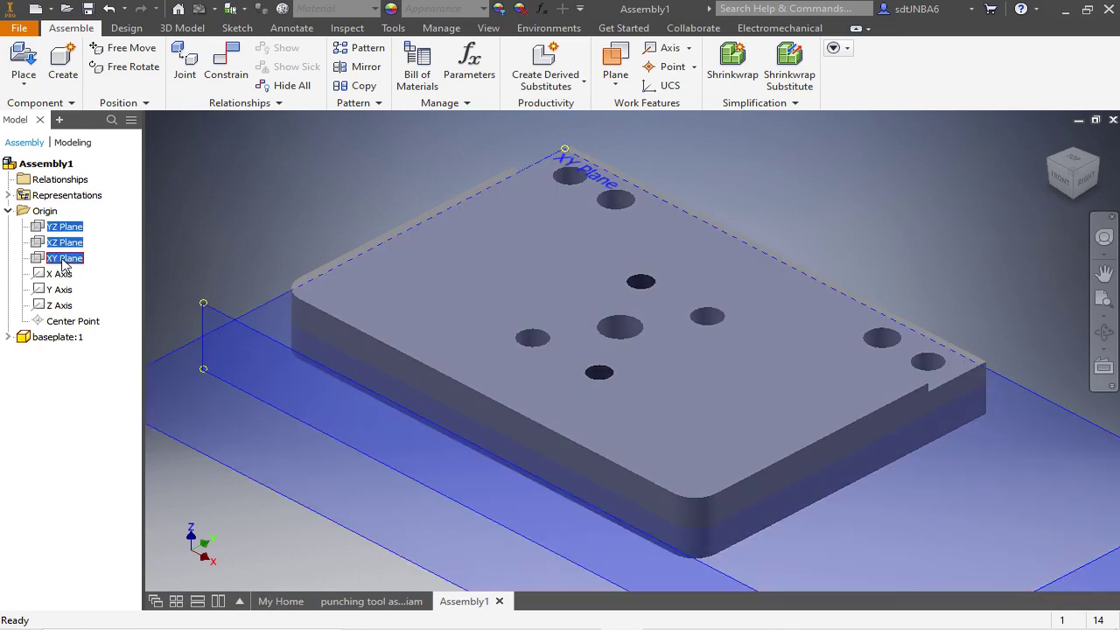
right_click(61, 258)
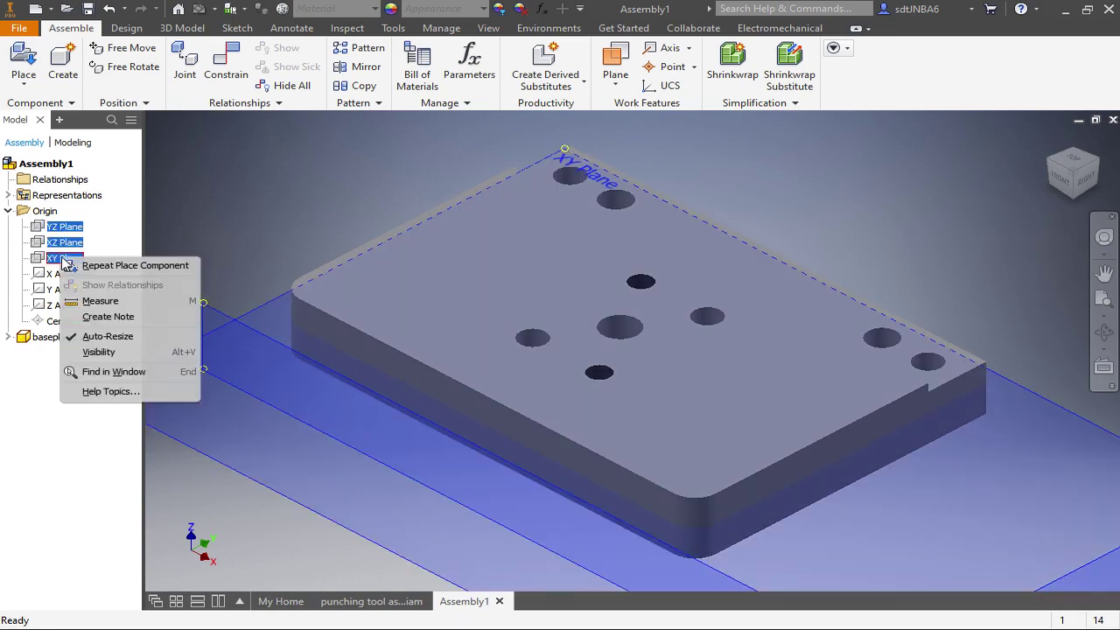
left_click(99, 351)
scroll(740, 195, "down", 3)
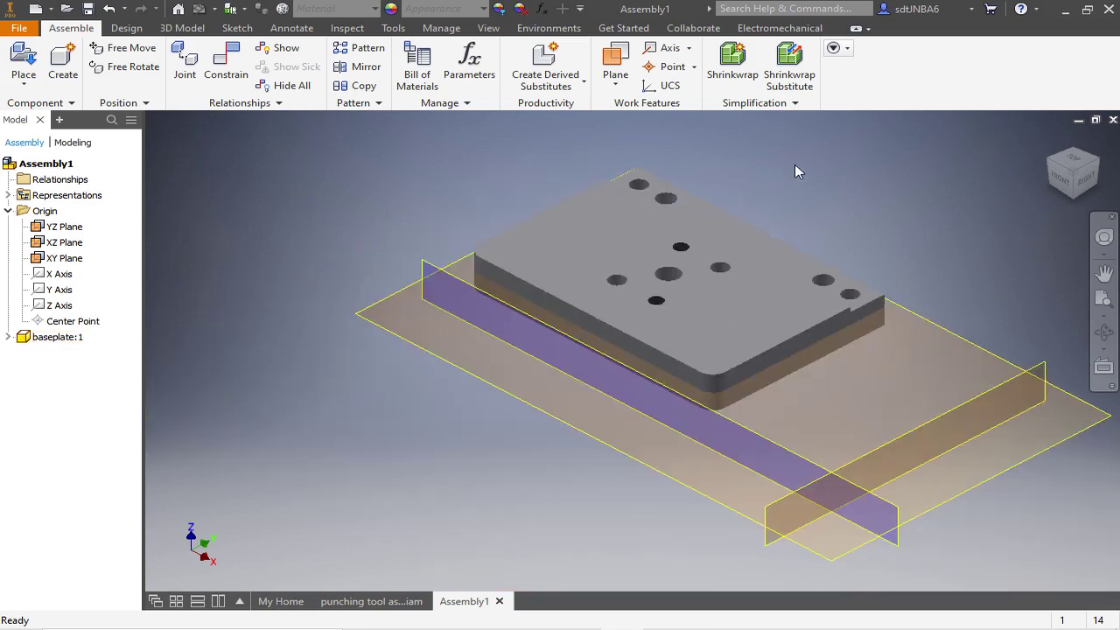
- Mate the baseplate's underside to the assembly's XZ plane with a 0 mm offset
key("F4")
left_click_drag(451, 166, 373, 183)
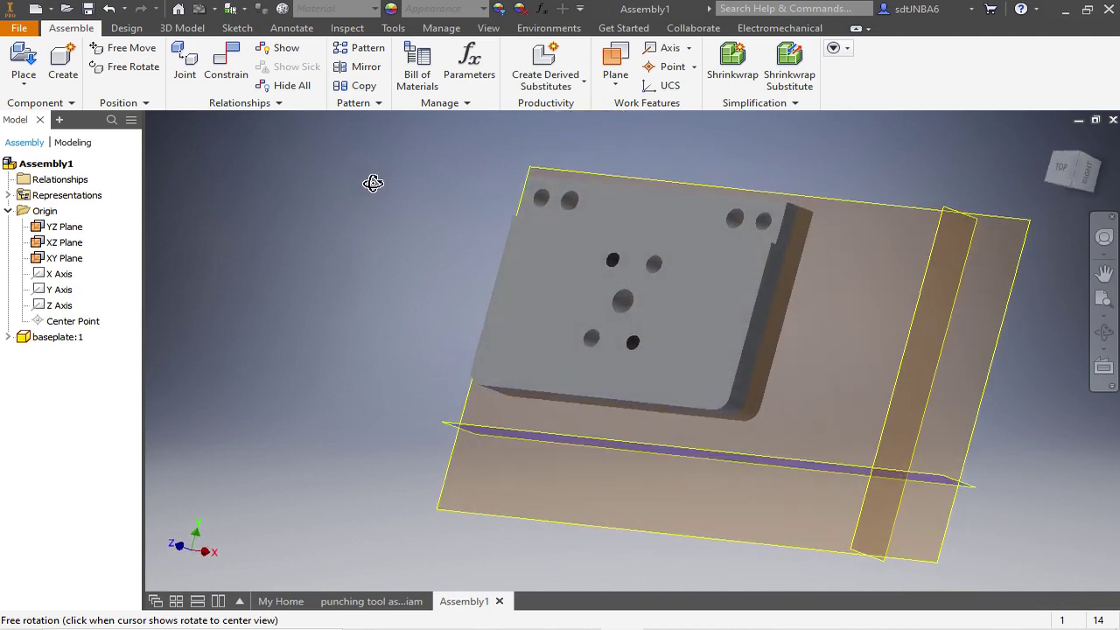
key("Escape")
key("F4")
left_click_drag(327, 328, 295, 335)
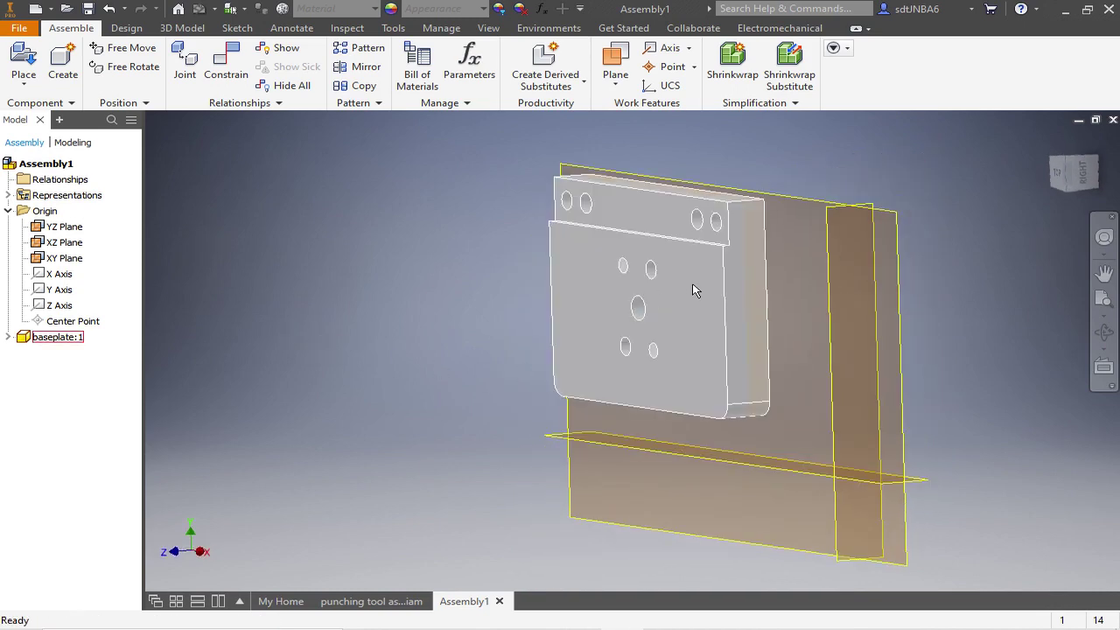
key("F4")
left_click_drag(694, 294, 621, 305)
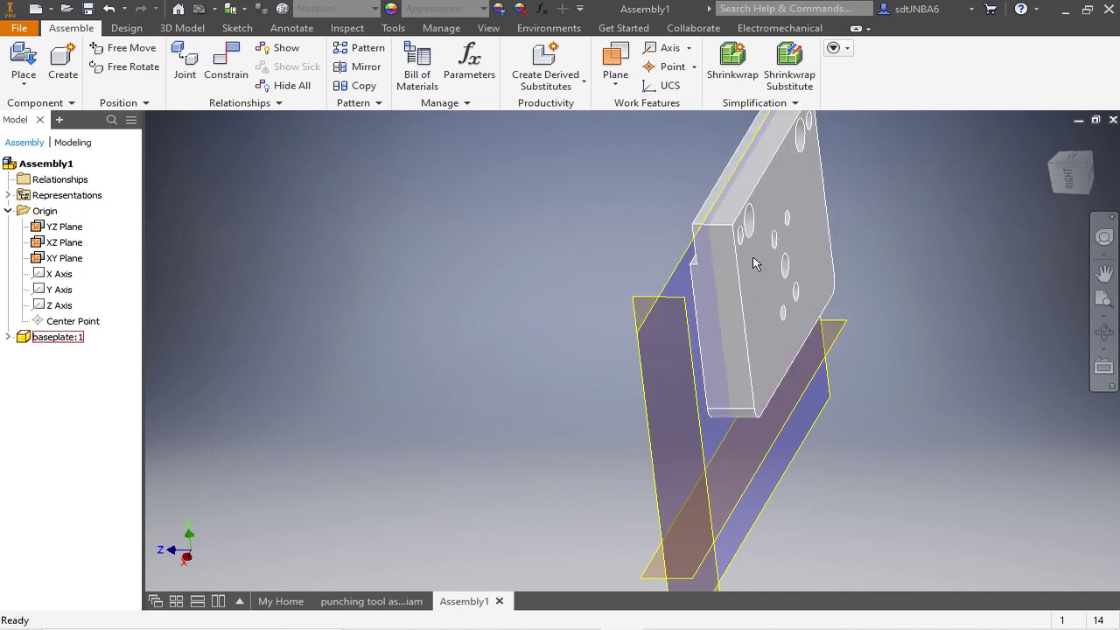
left_click(225, 59)
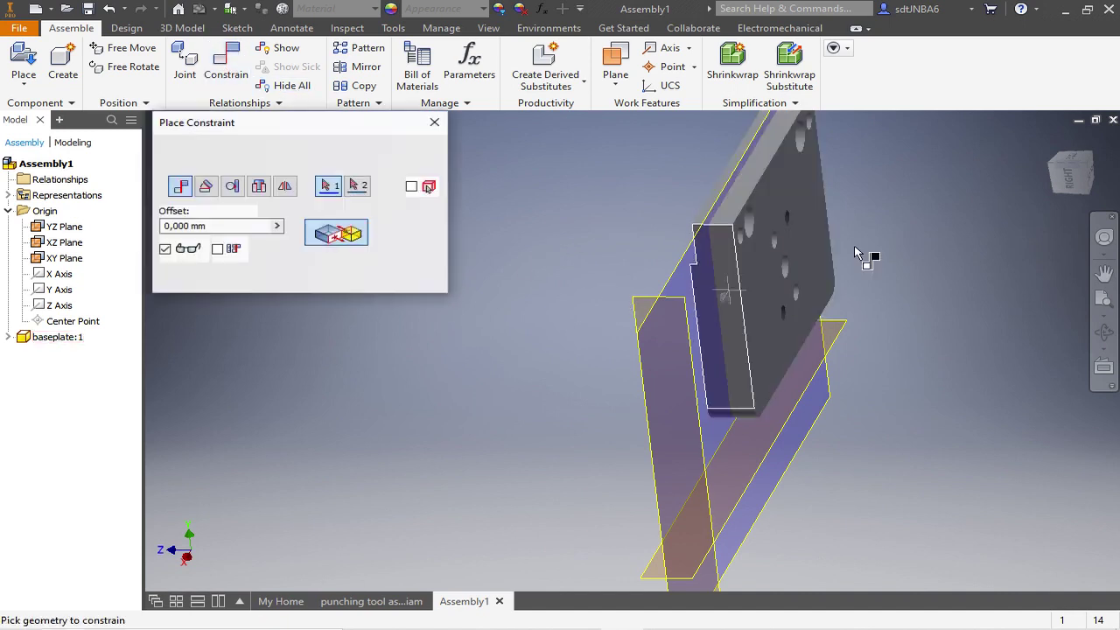
left_click(795, 193)
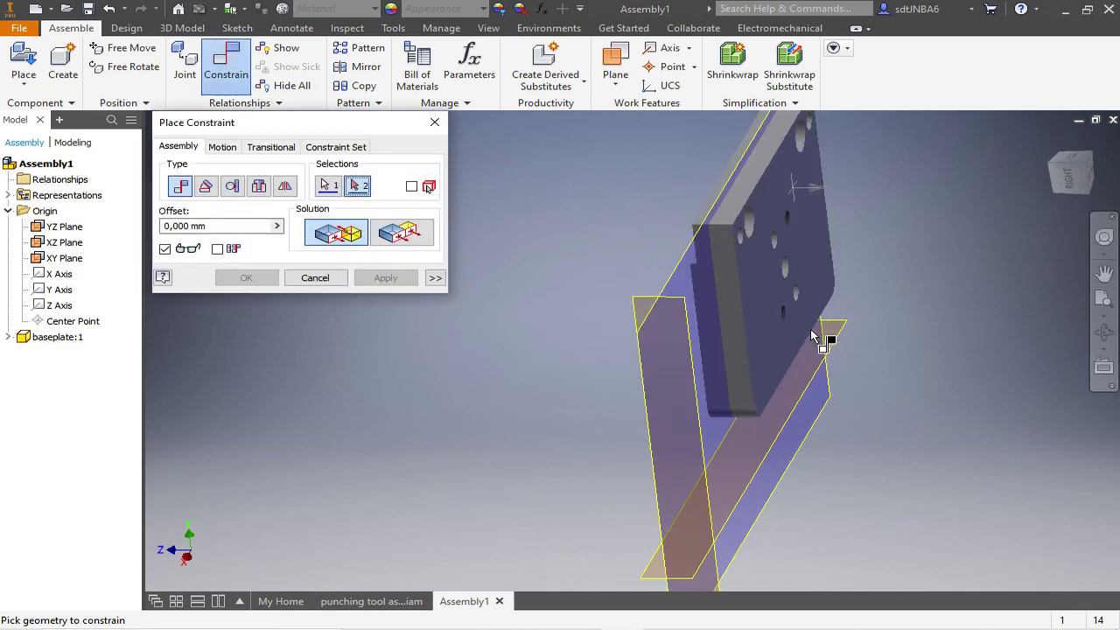
left_click(801, 405)
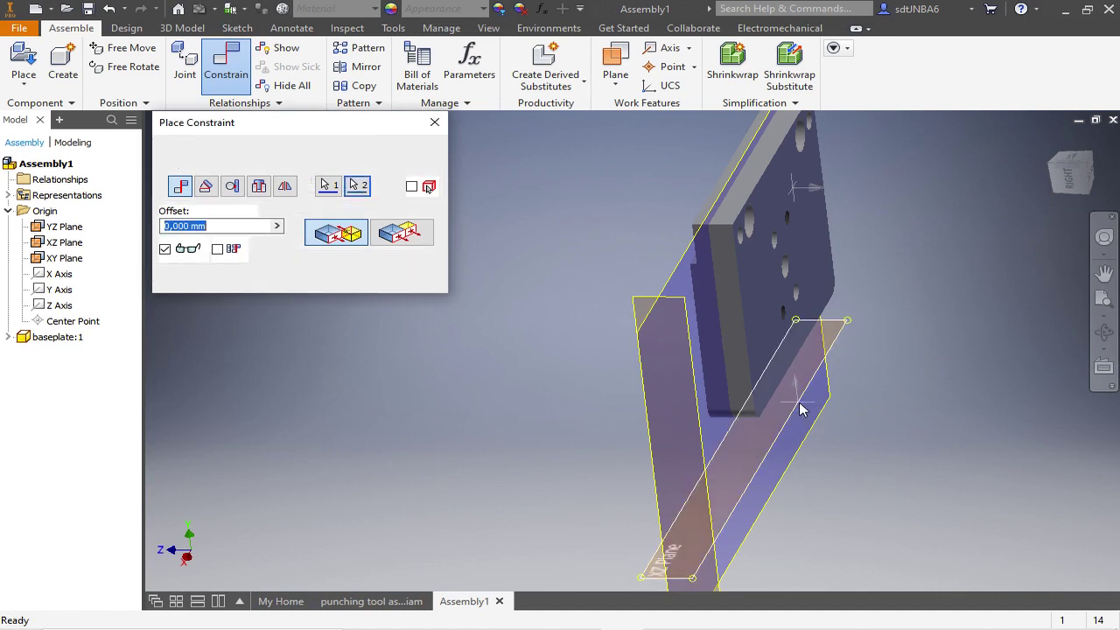
middle_click_drag(636, 280, 835, 407, "shift")
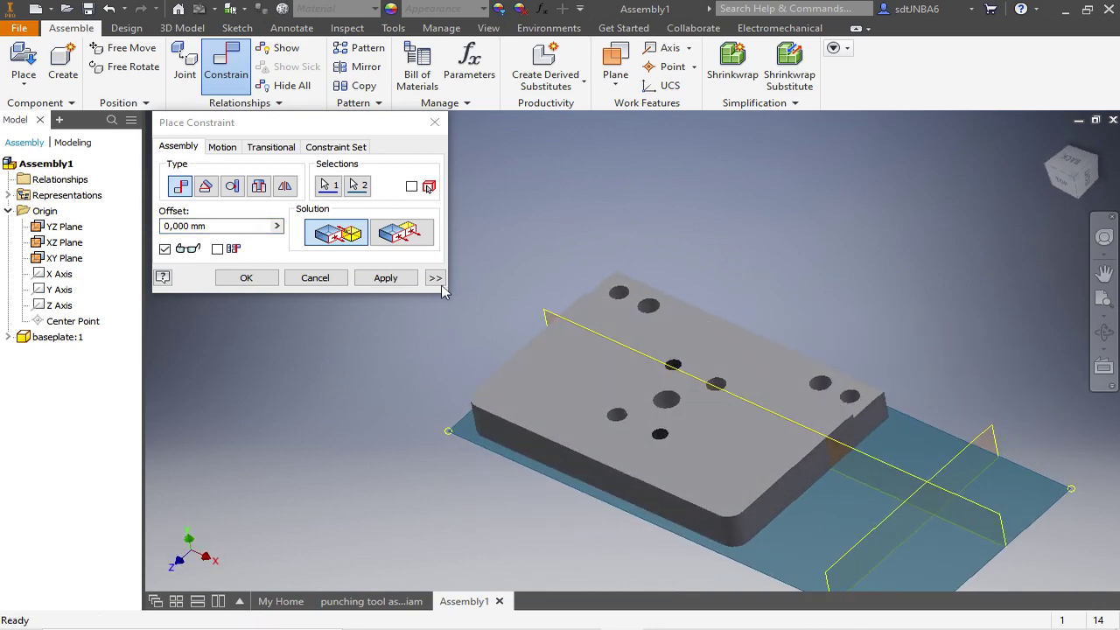
left_click(246, 277)
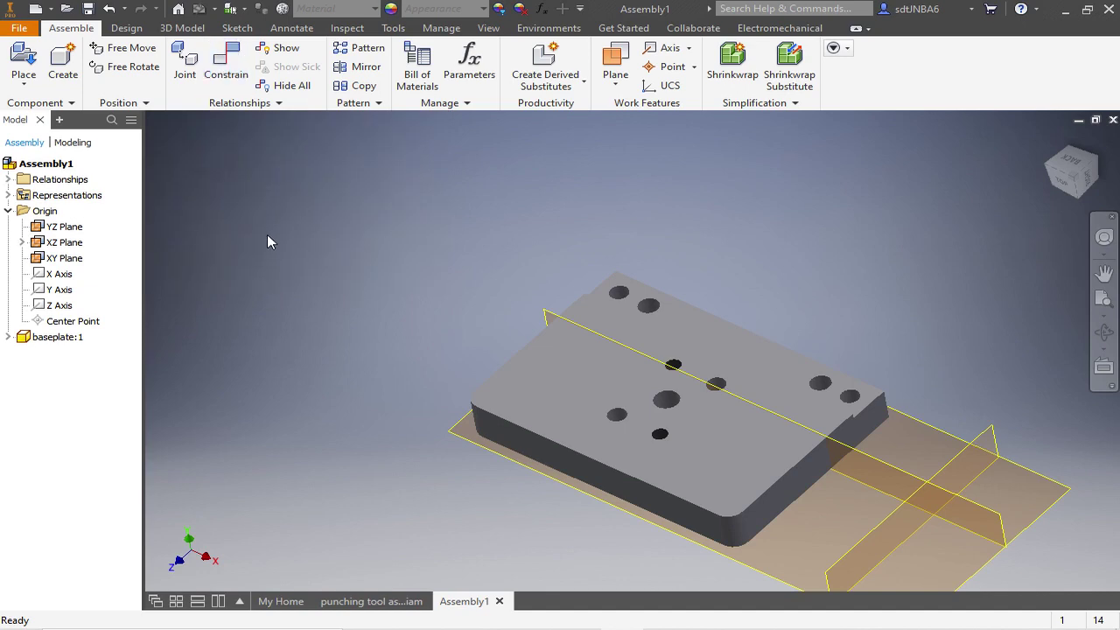
- Set the visual style to Shaded with Edges
middle_click_drag(665, 250, 625, 254, "shift")
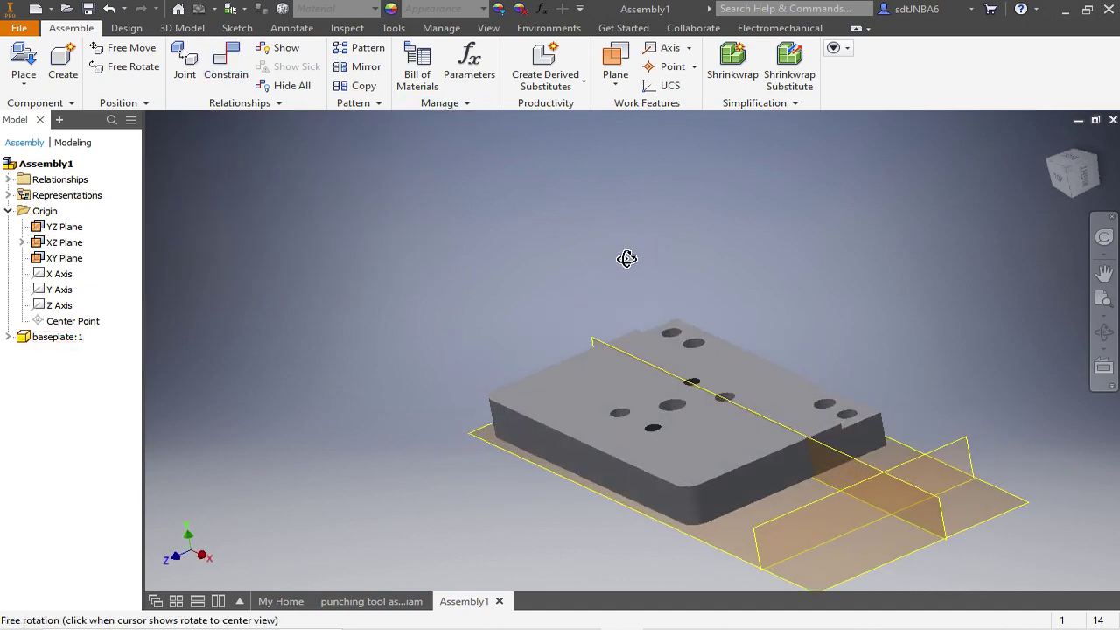
left_click(490, 29)
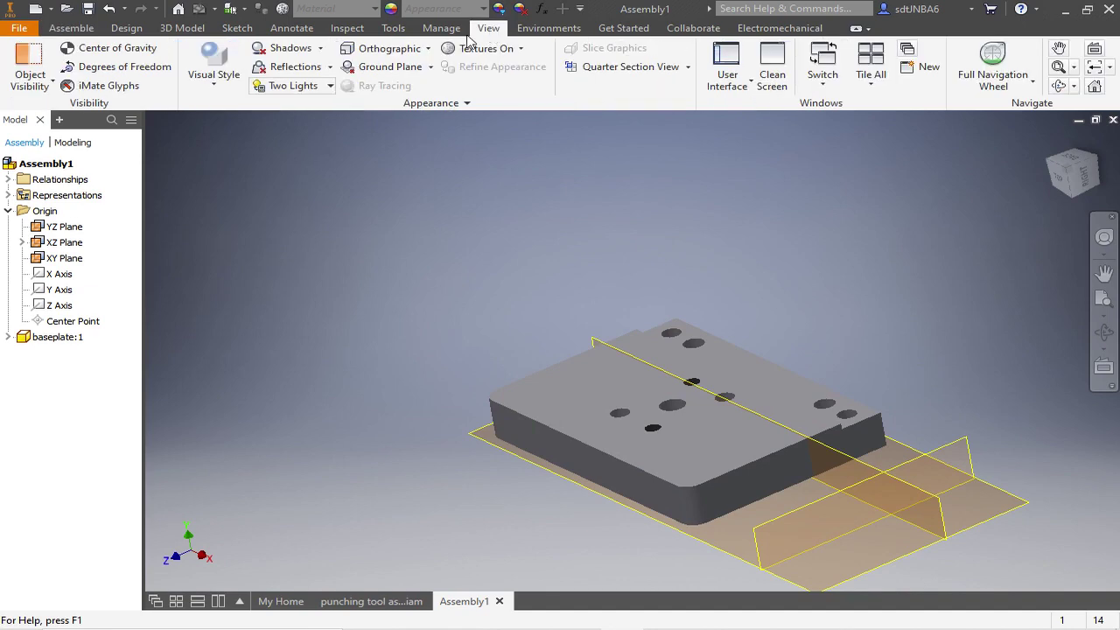
left_click(214, 86)
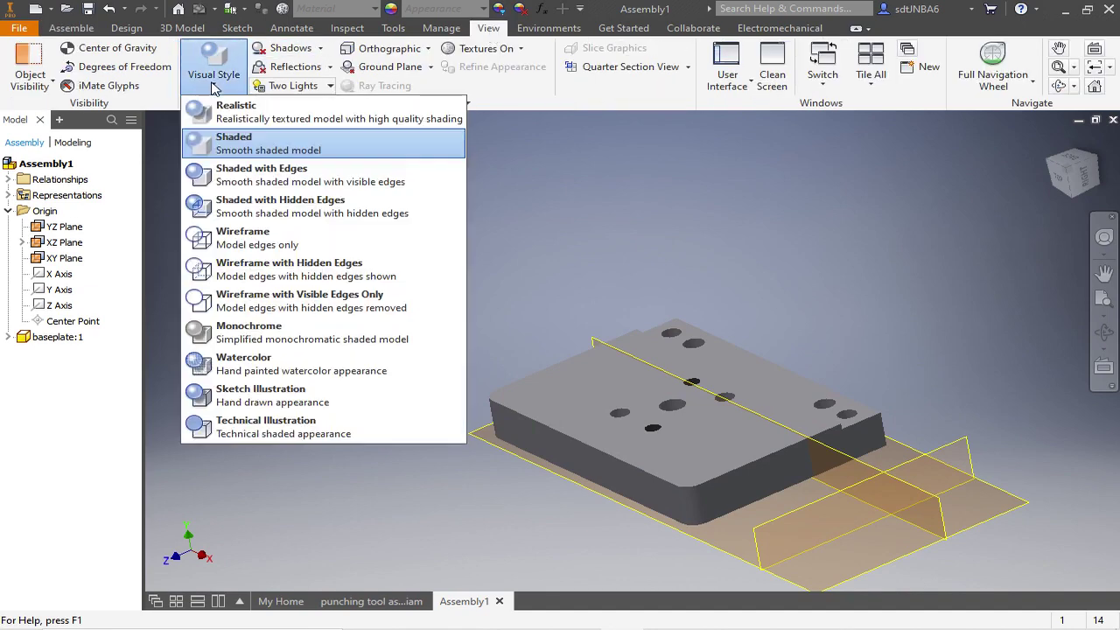
left_click(258, 172)
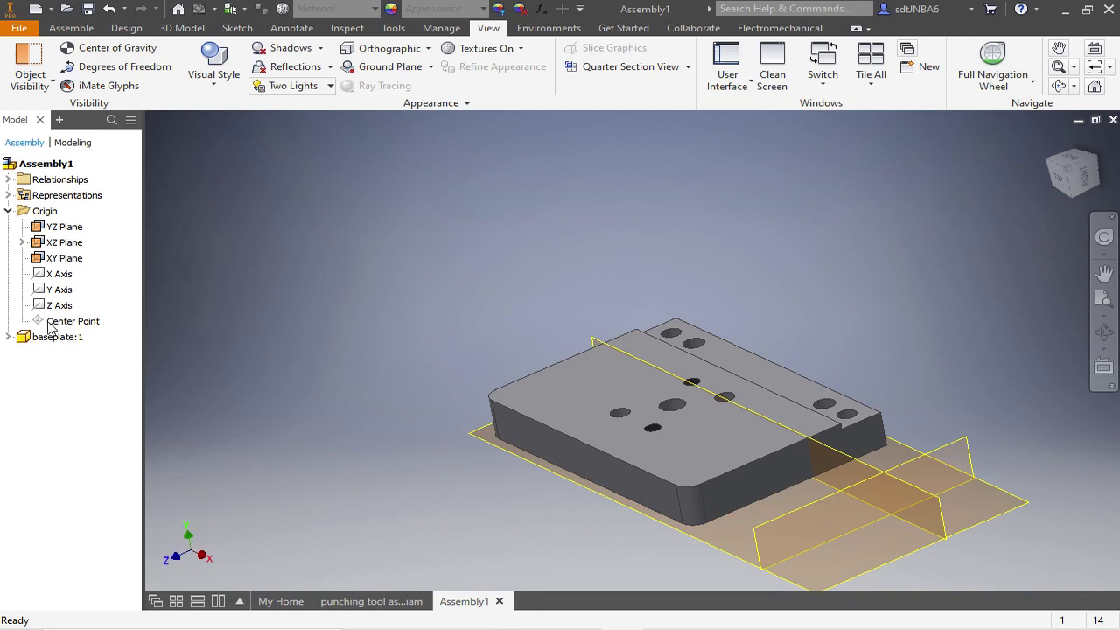
- Constrain the baseplate's YZ plane flush with the assembly's YZ plane at 0 mm offset, and slide the plate along its remaining free direction
left_click(8, 337)
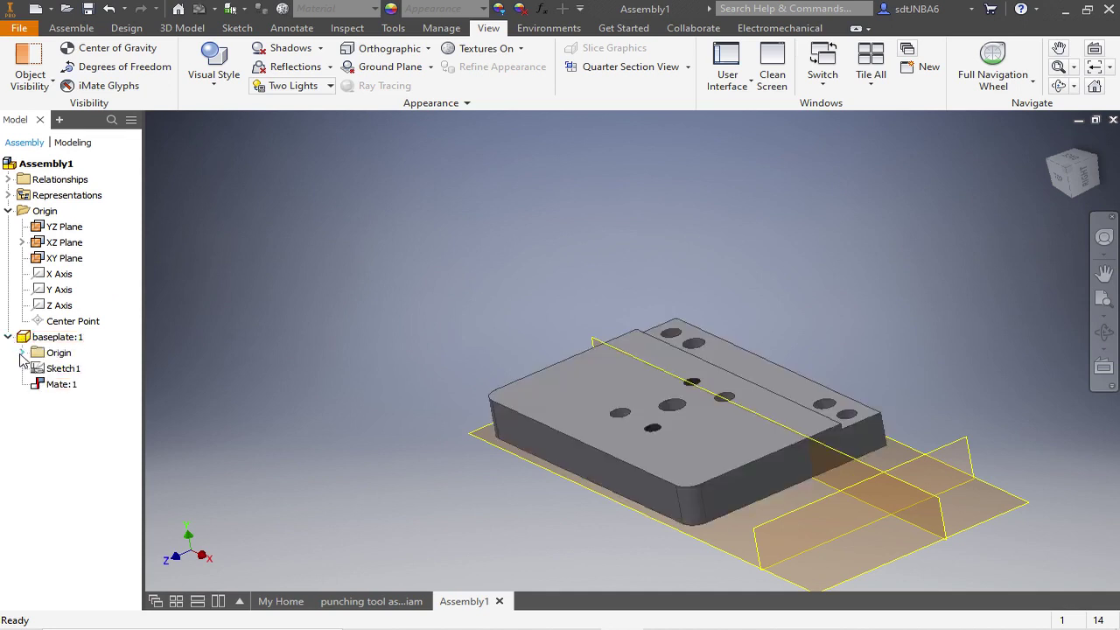
left_click(22, 353)
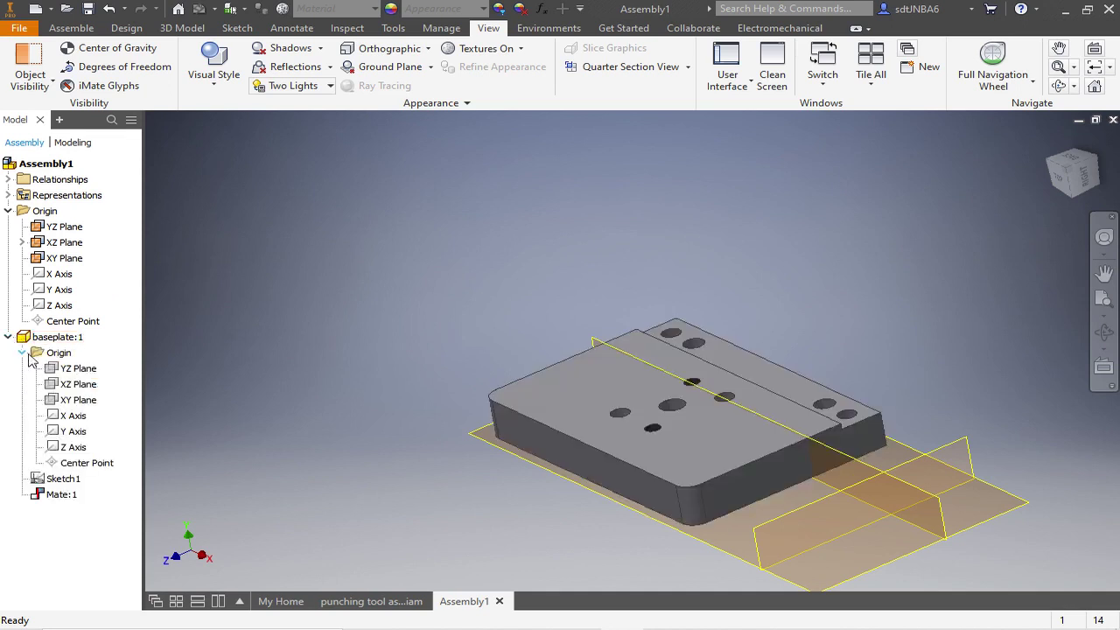
left_click(74, 371)
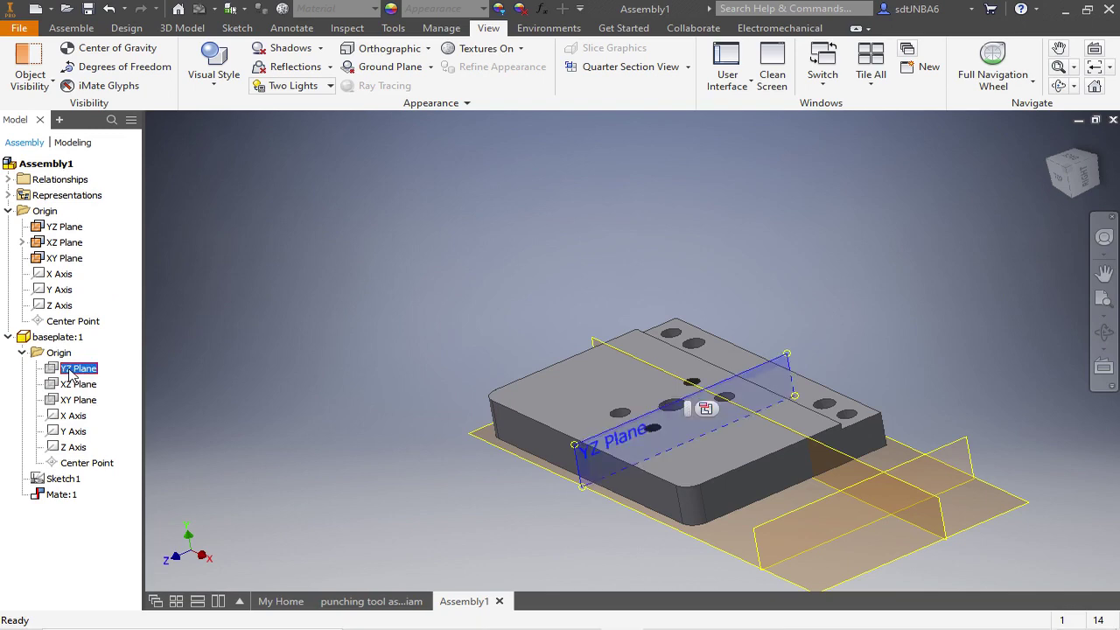
left_click(70, 28)
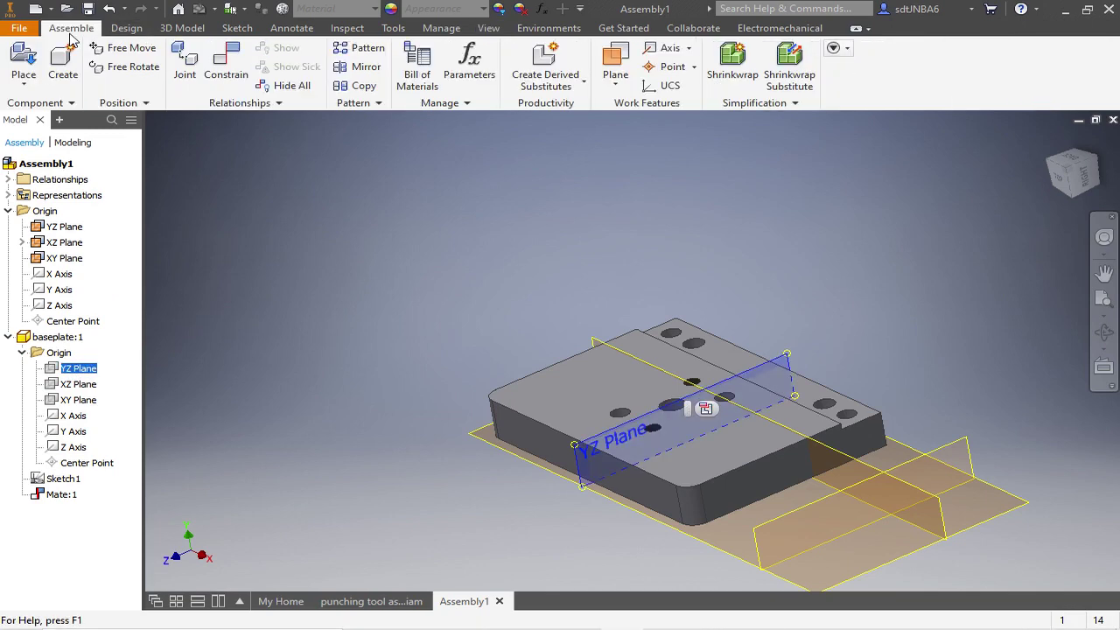
left_click(225, 60)
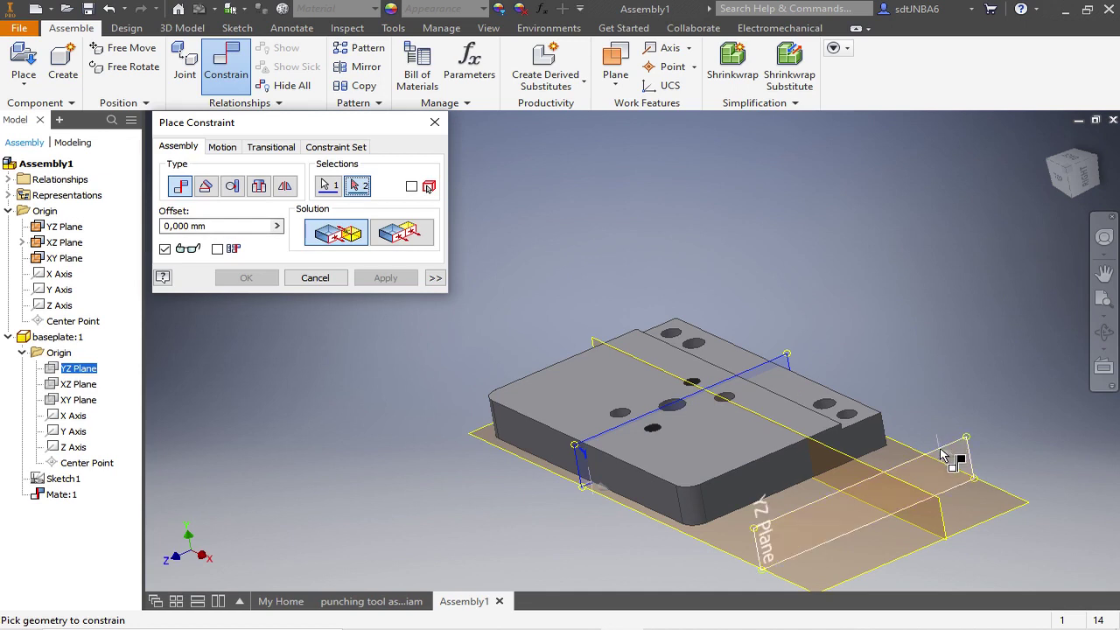
left_click(941, 453)
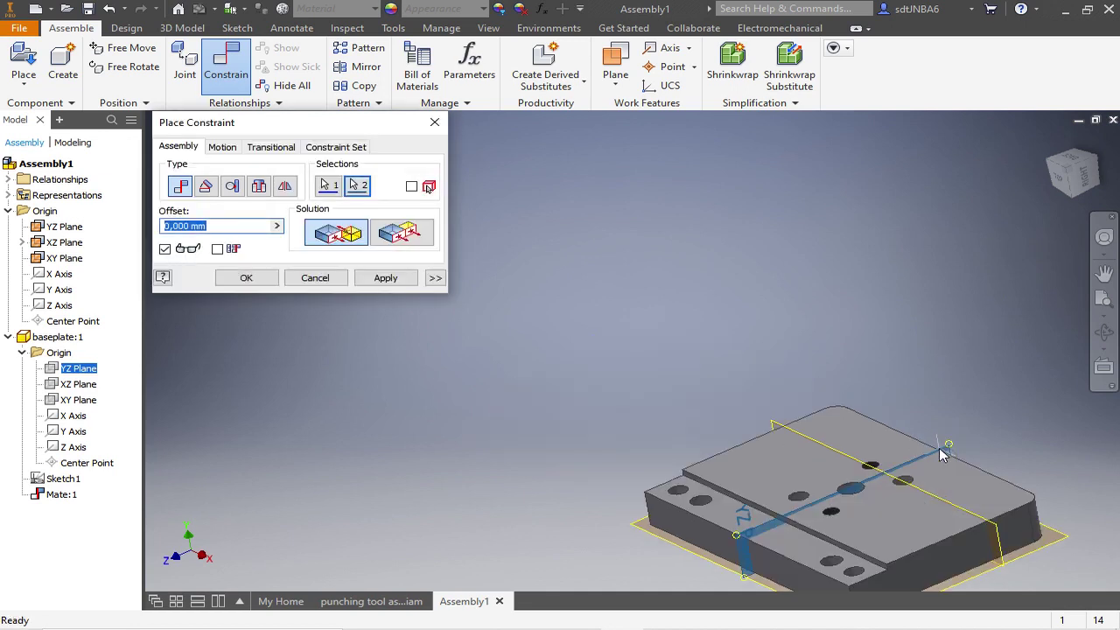
scroll(616, 261, "up", 2)
scroll(765, 402, "down", 2)
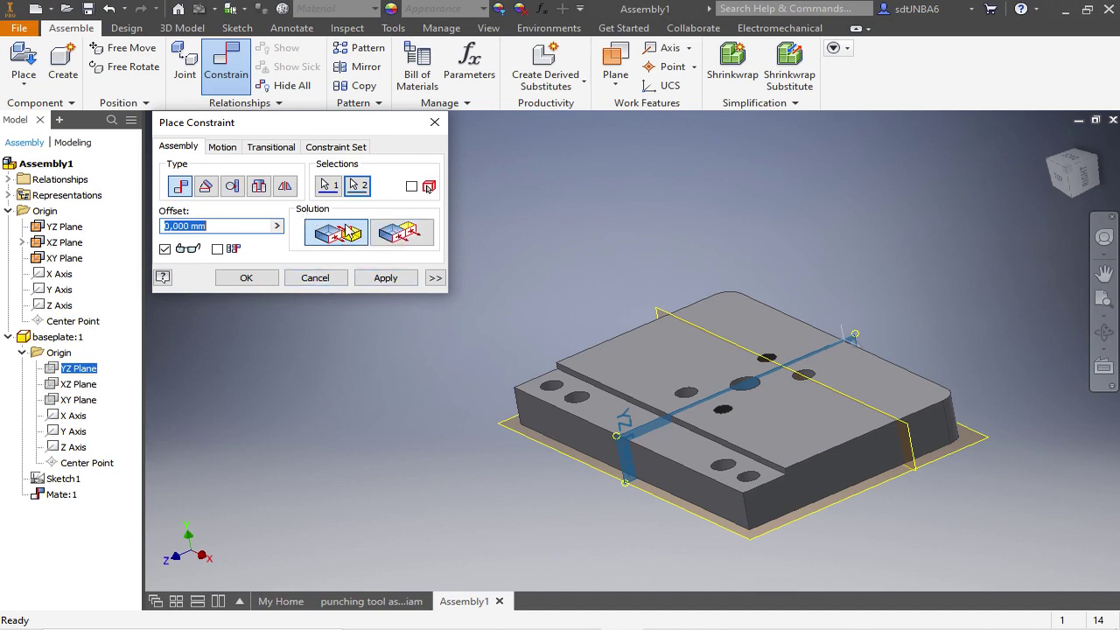
left_click(418, 233)
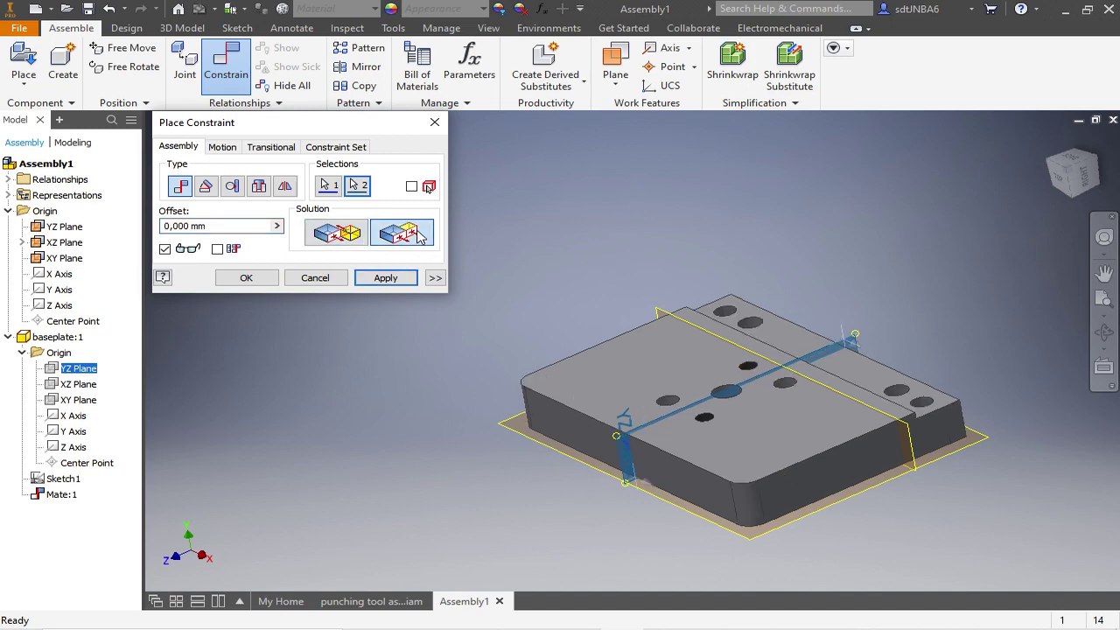
left_click(246, 277)
left_click_drag(722, 368, 541, 418)
middle_click_drag(700, 396, 714, 323, "shift")
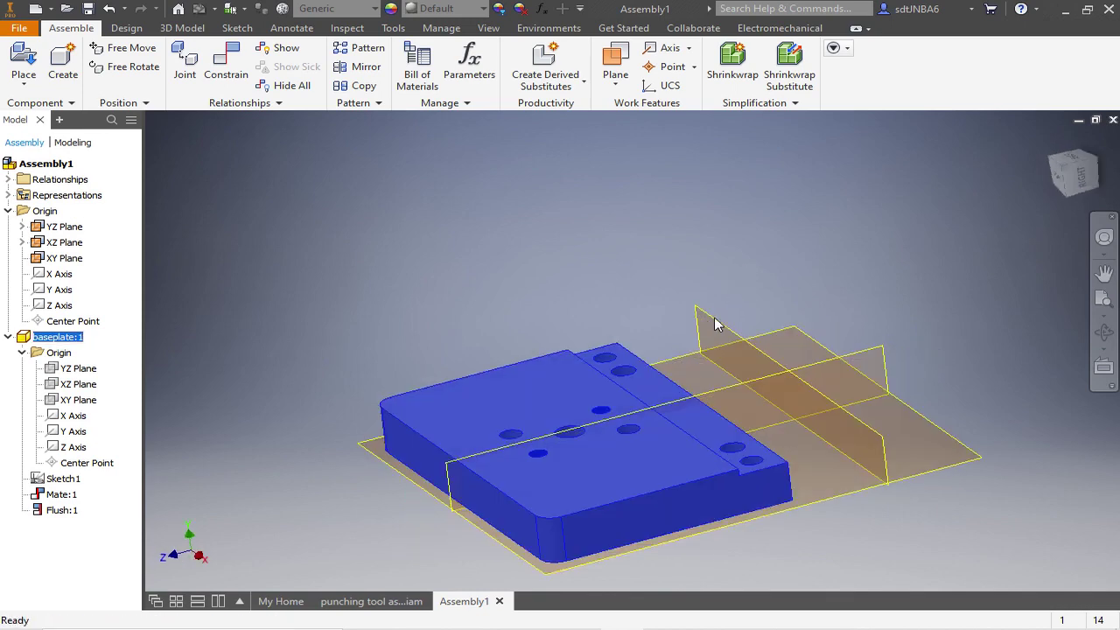
- Mate the baseplate's rear face beside the hole rows to the assembly's XY plane with a 0 mm offset
left_click(659, 251)
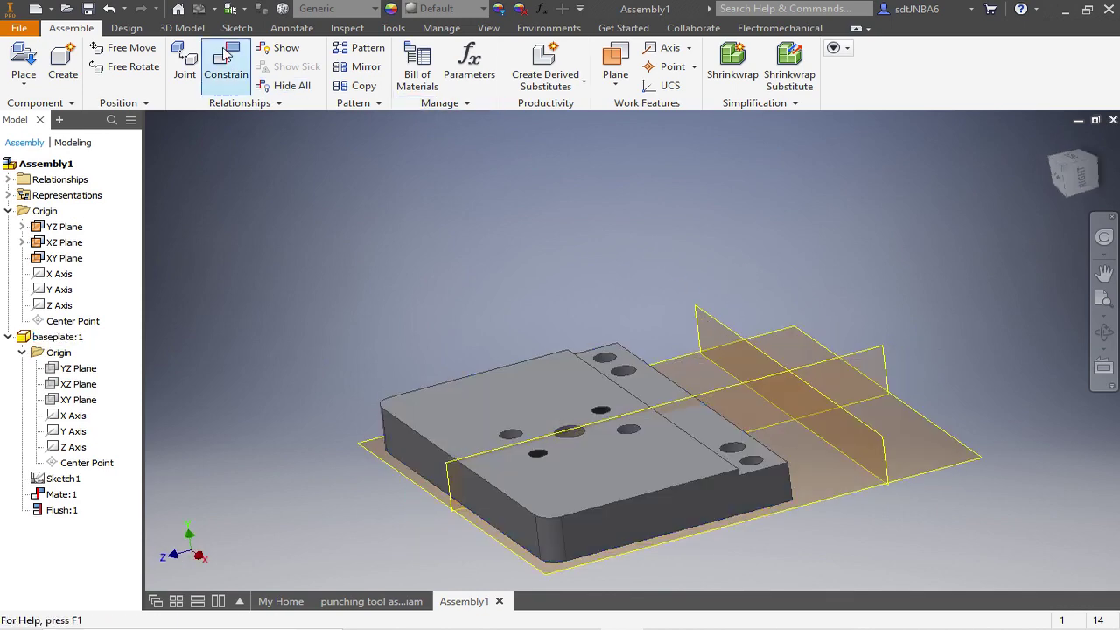
left_click(243, 70)
middle_click_drag(645, 252, 617, 284, "shift")
left_click(731, 368)
middle_click_drag(758, 285, 748, 320, "shift")
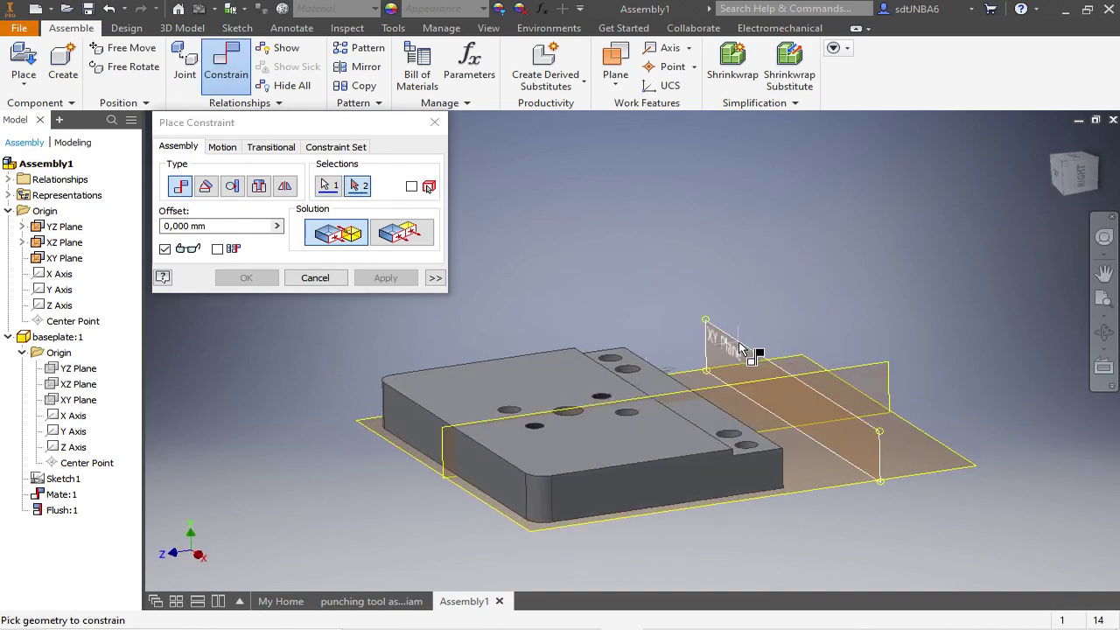
left_click(740, 348)
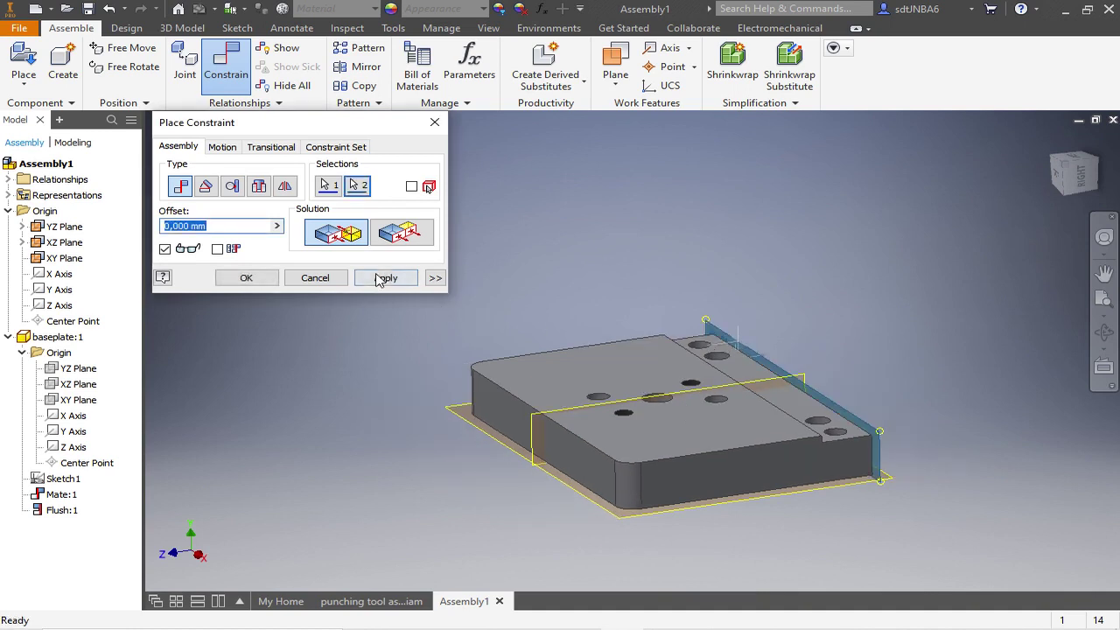
left_click(383, 277)
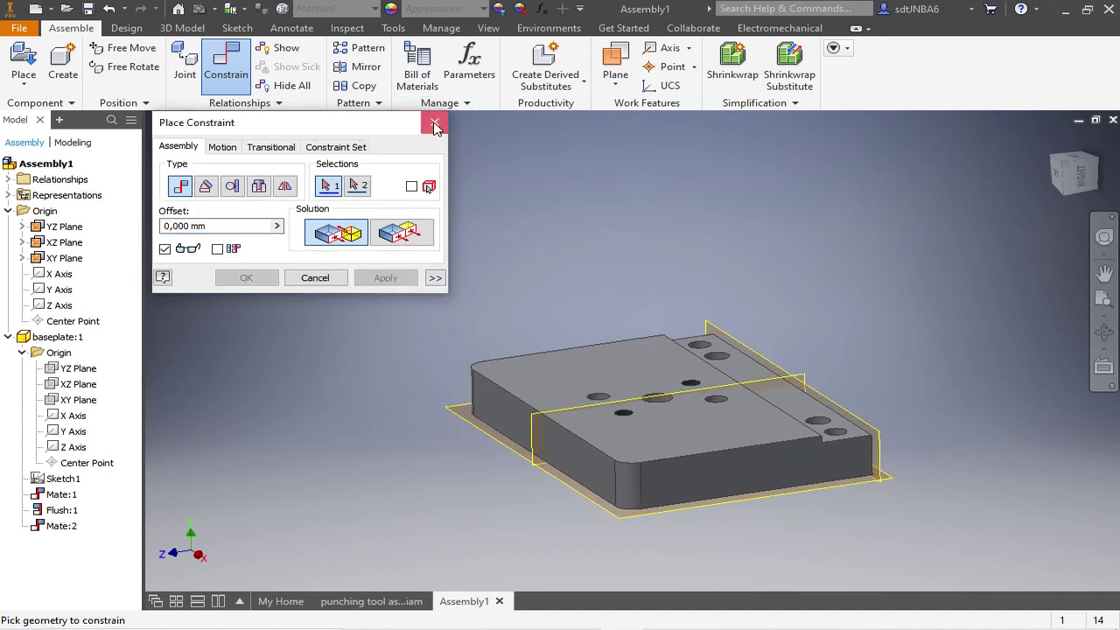
left_click(435, 123)
- Place one instance of the vertikal plate part behind the baseplate and end component placement
scroll(508, 273, "up", 2)
middle_click_drag(502, 271, 551, 305)
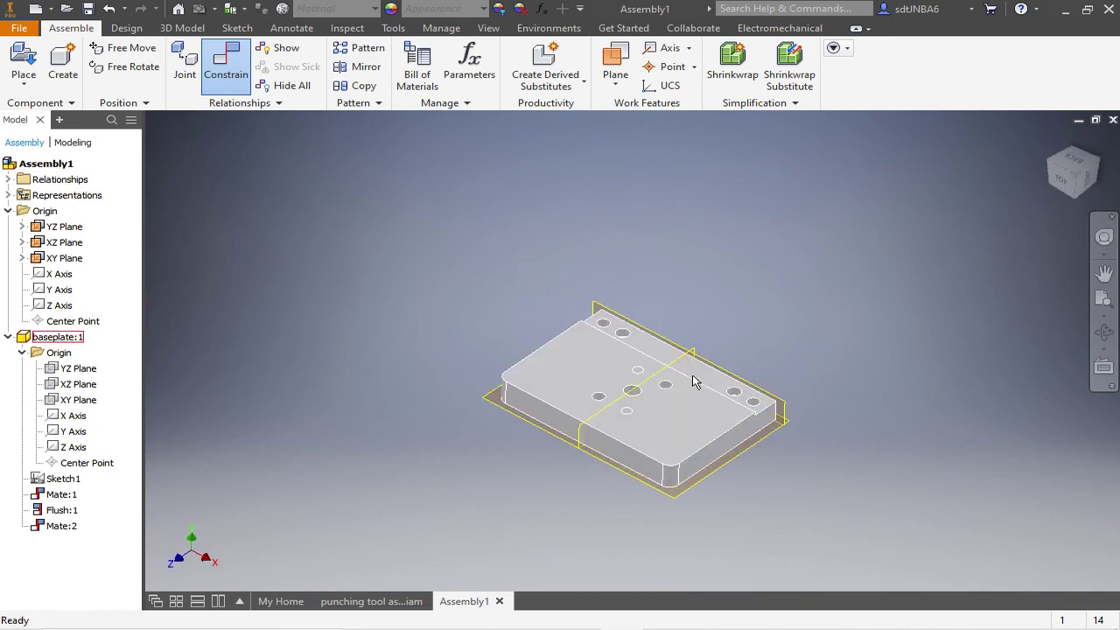
scroll(694, 382, "down", 3)
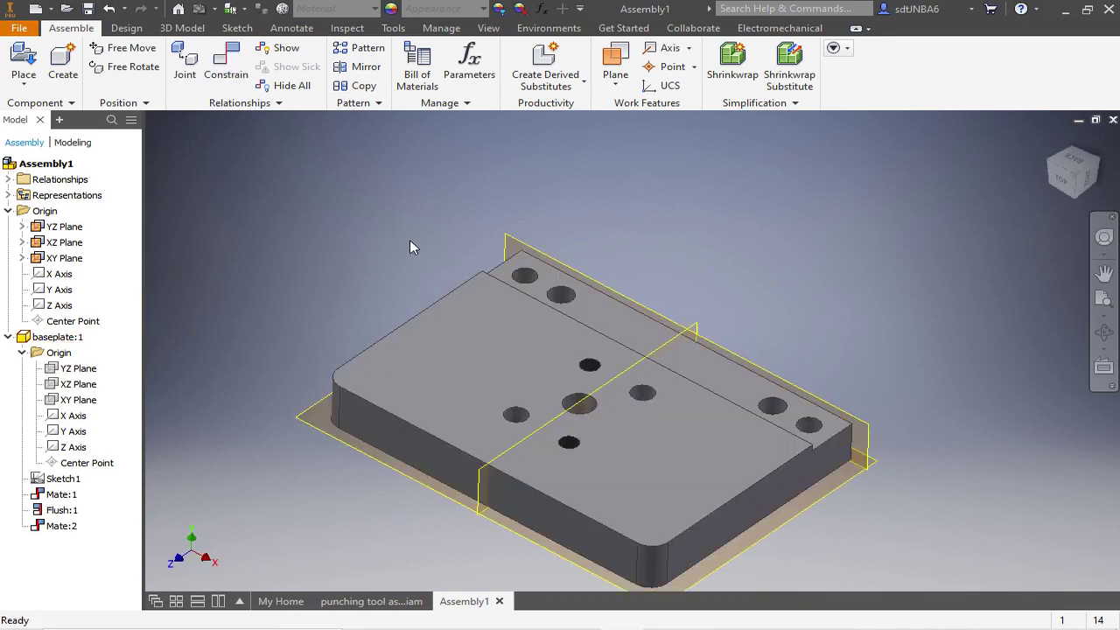
left_click(24, 81)
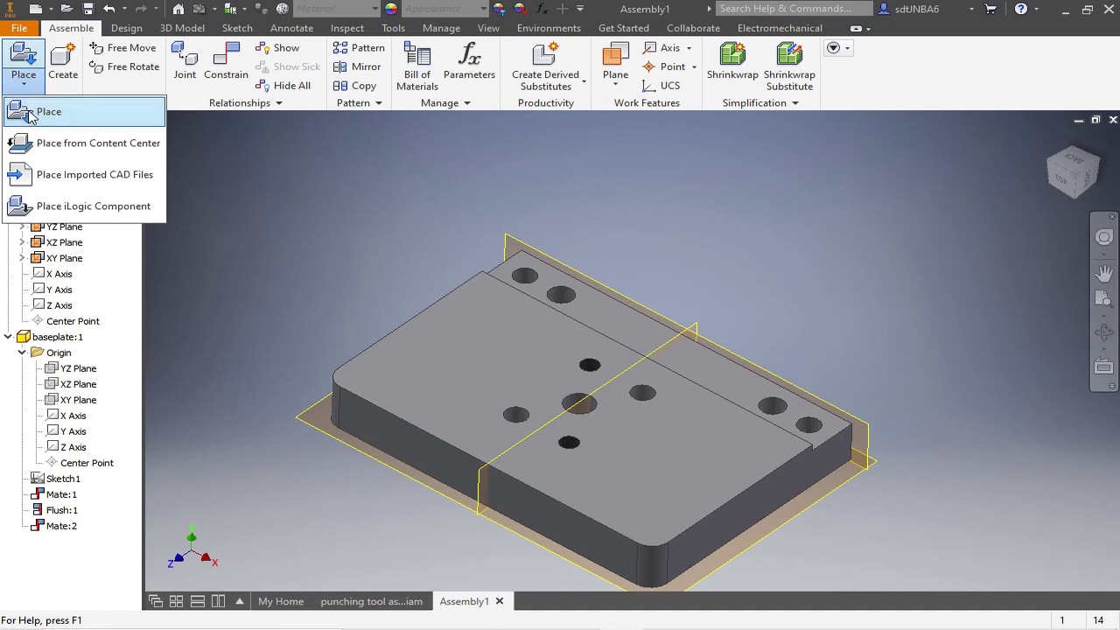
left_click(31, 114)
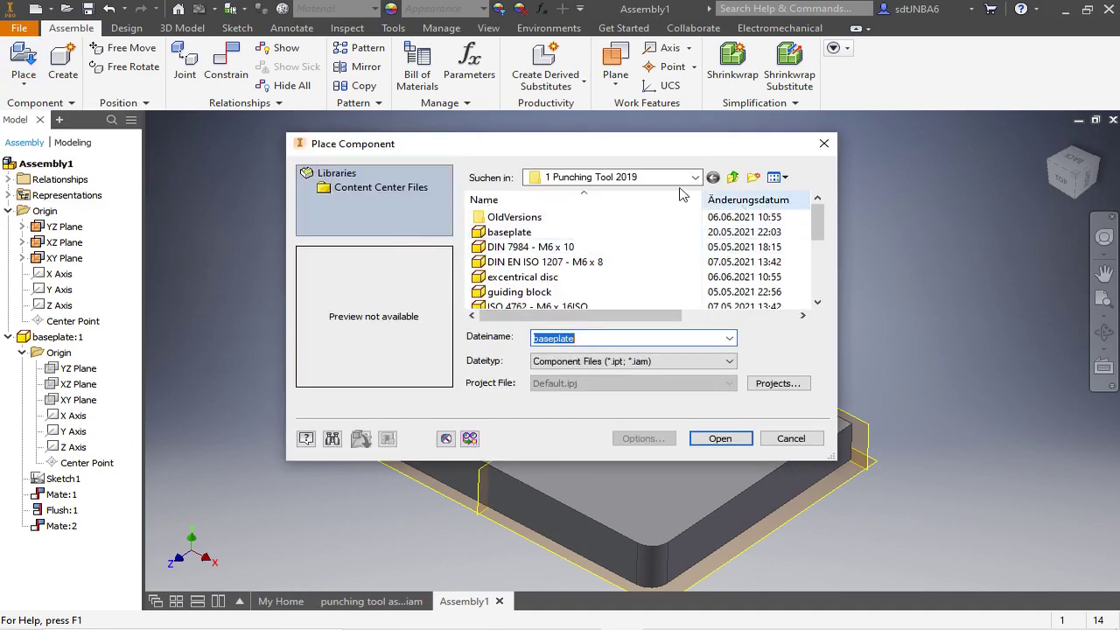
left_click_drag(815, 235, 812, 277)
left_click(516, 292)
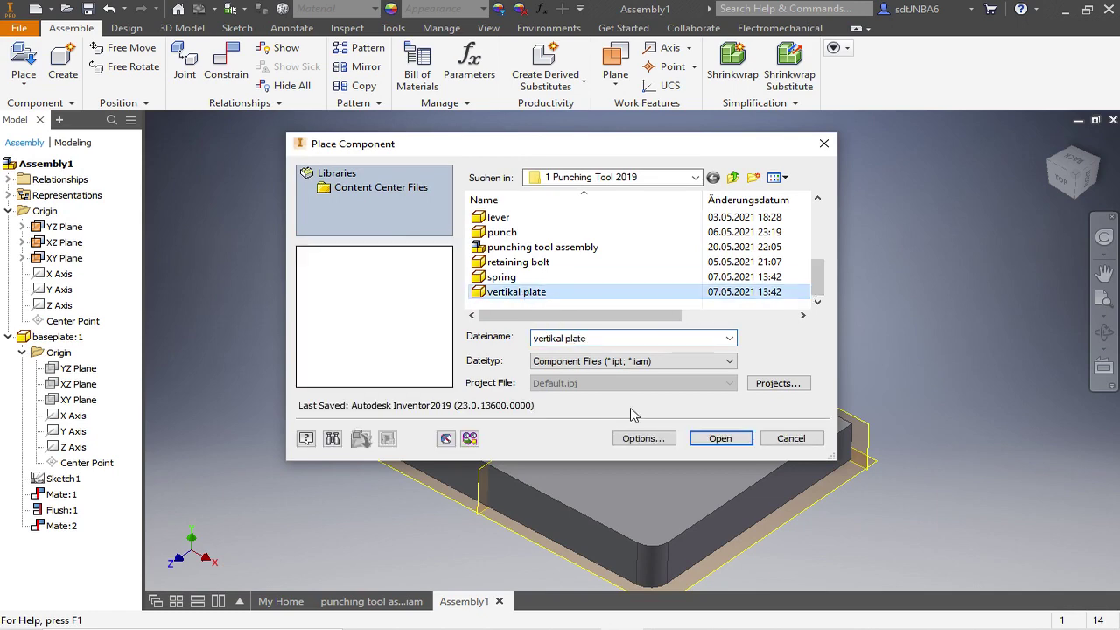
left_click(718, 439)
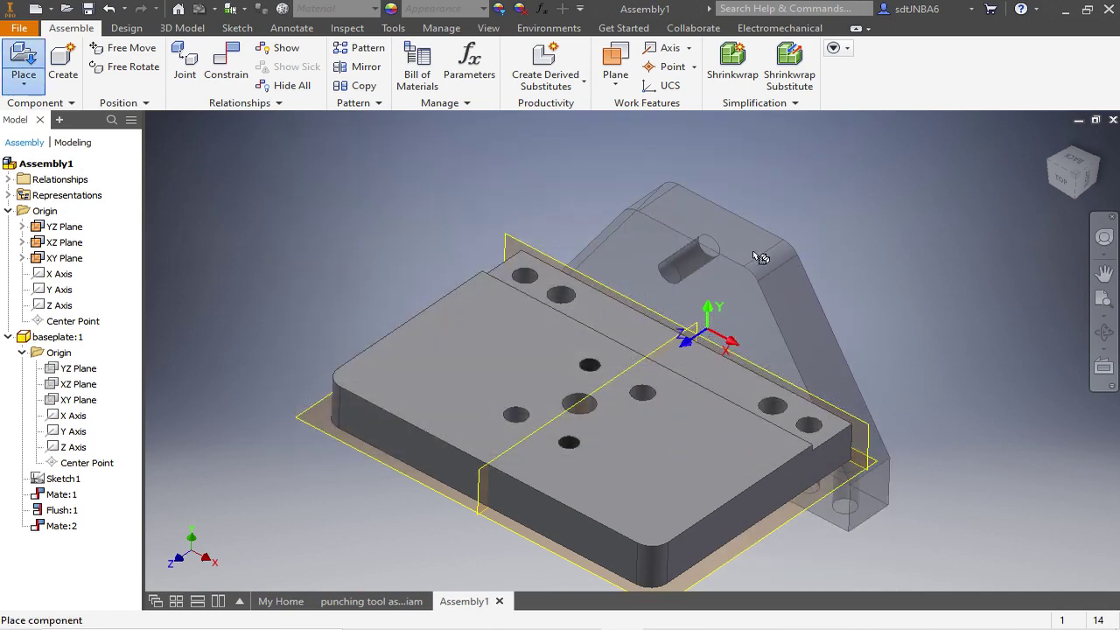
scroll(805, 196, "down", 3)
left_click(784, 225)
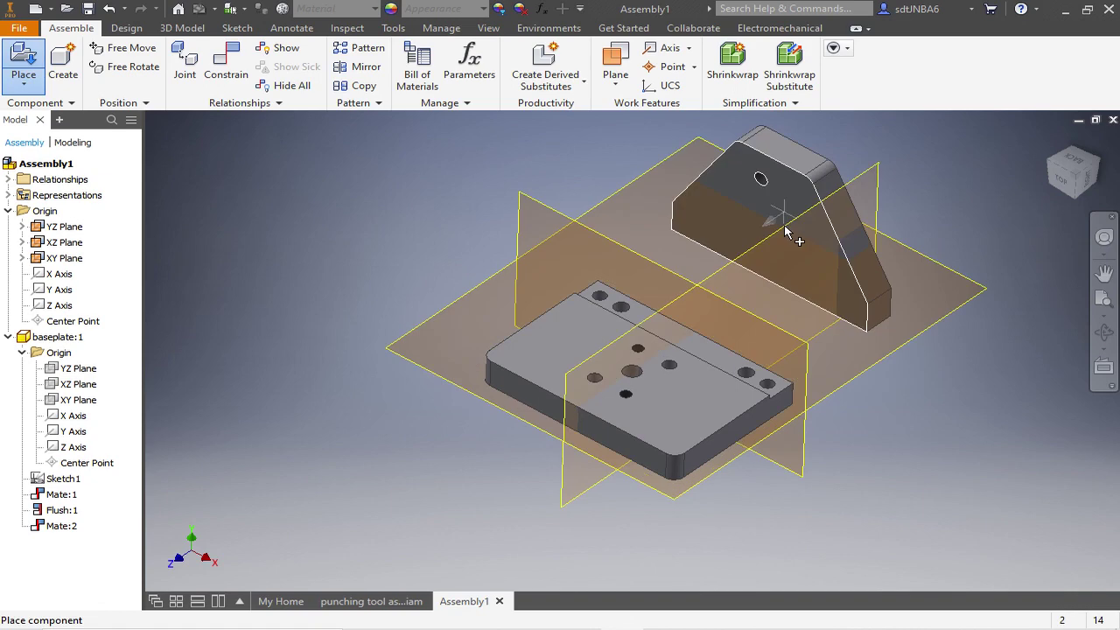
key("Escape")
- Mate the vertical plate's underside to the baseplate's recessed rear ledge with a 0 mm offset, and test-move the plate
middle_click_drag(732, 263, 583, 233, "shift")
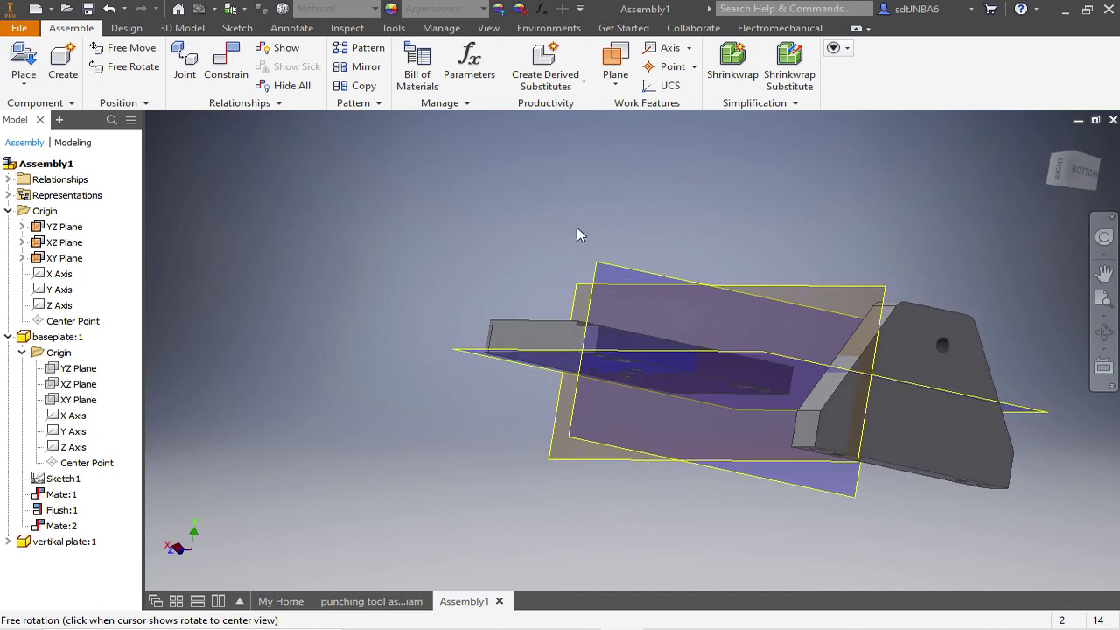
middle_click_drag(667, 301, 662, 338, "shift")
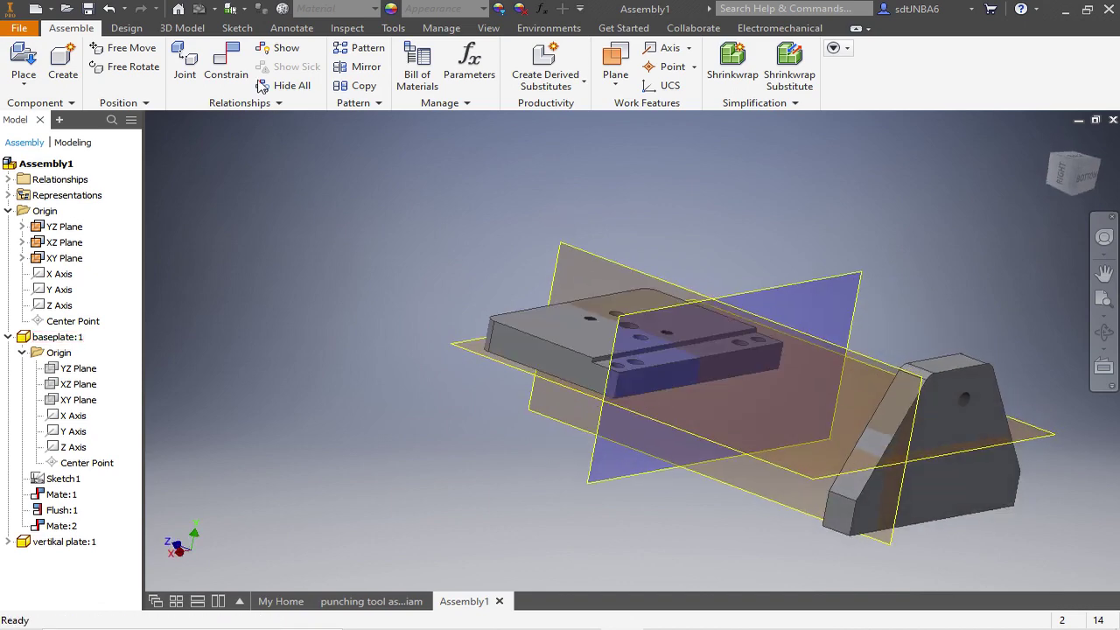
left_click(226, 63)
left_click(670, 370)
middle_click_drag(815, 238, 813, 219, "shift")
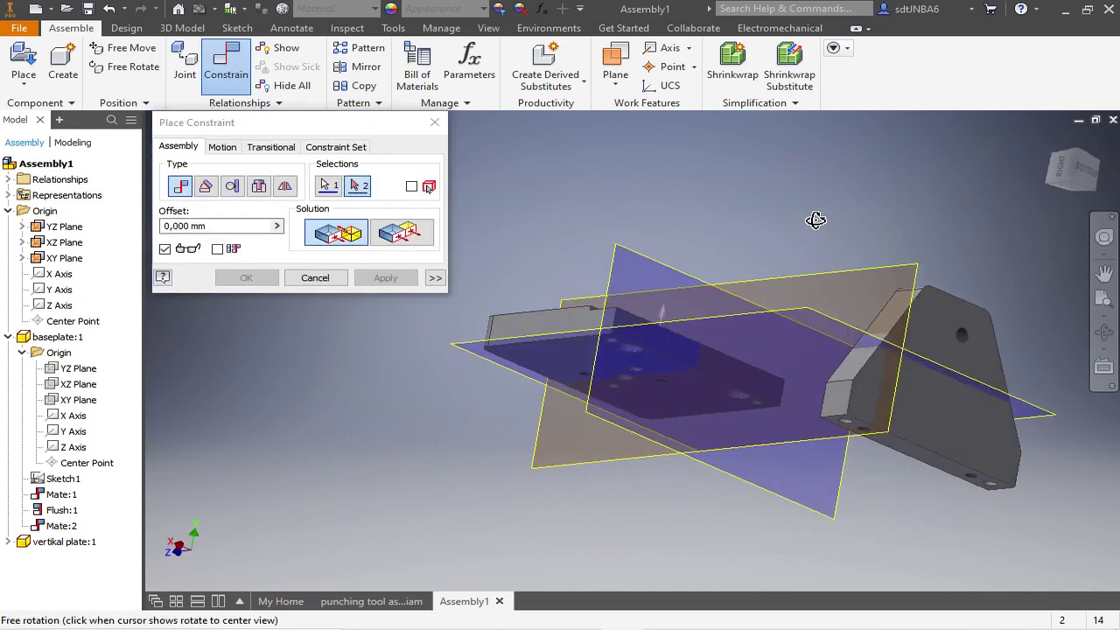
left_click(916, 460)
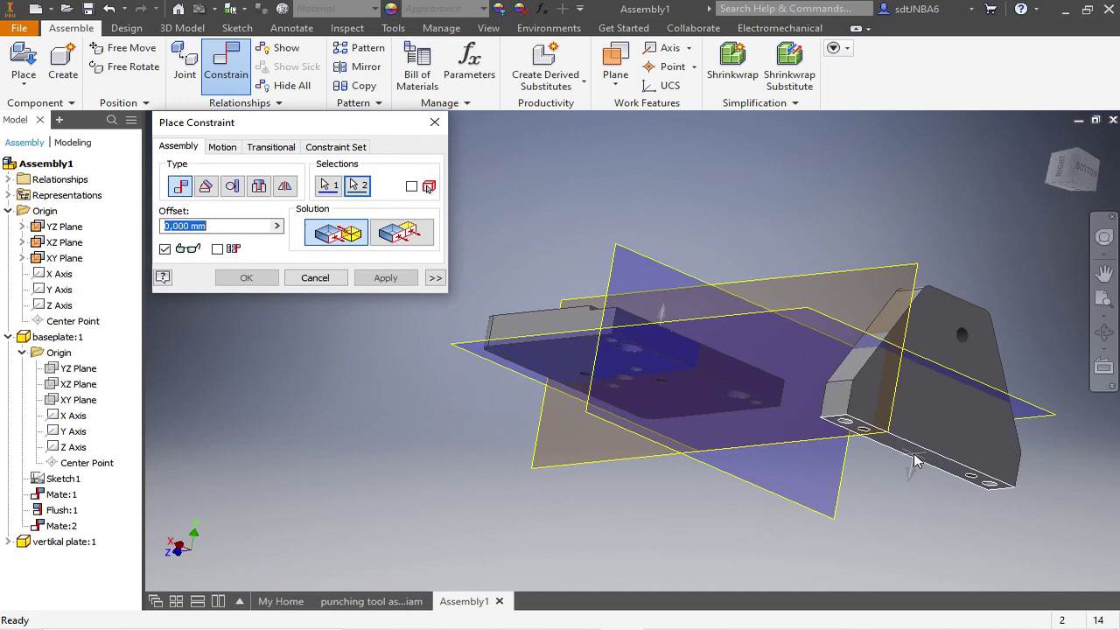
middle_click_drag(658, 232, 720, 249, "shift")
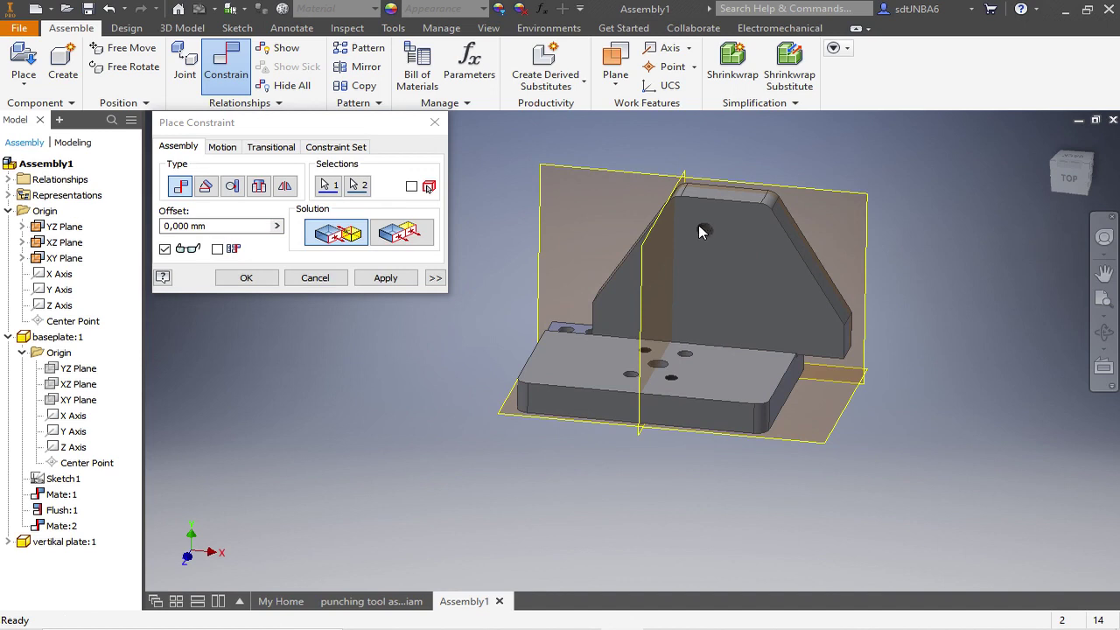
scroll(678, 306, "up", 3)
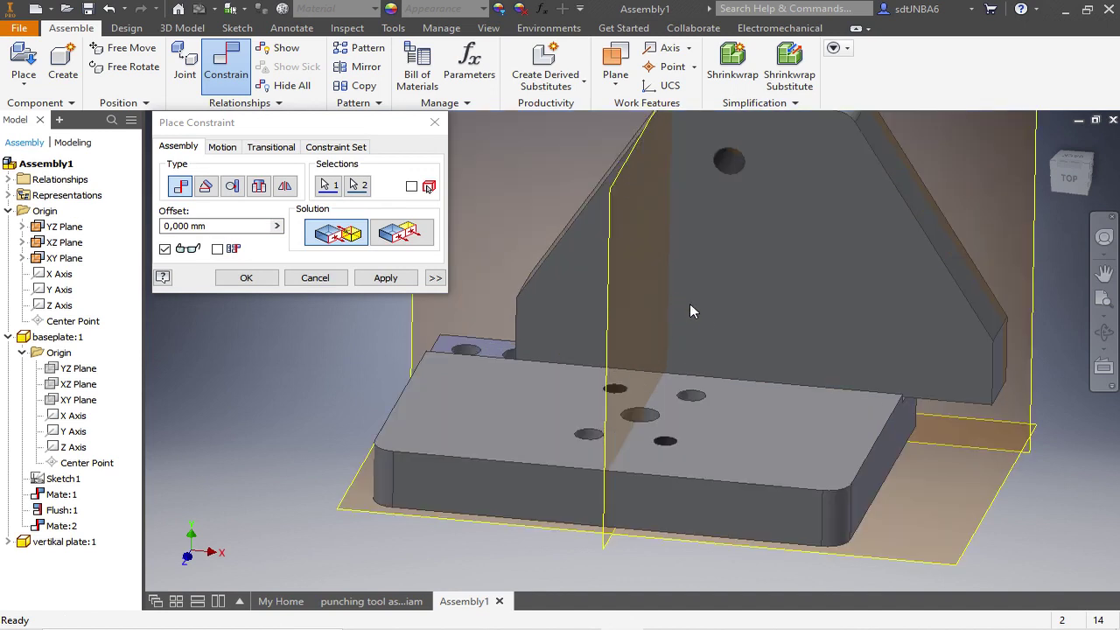
left_click(385, 278)
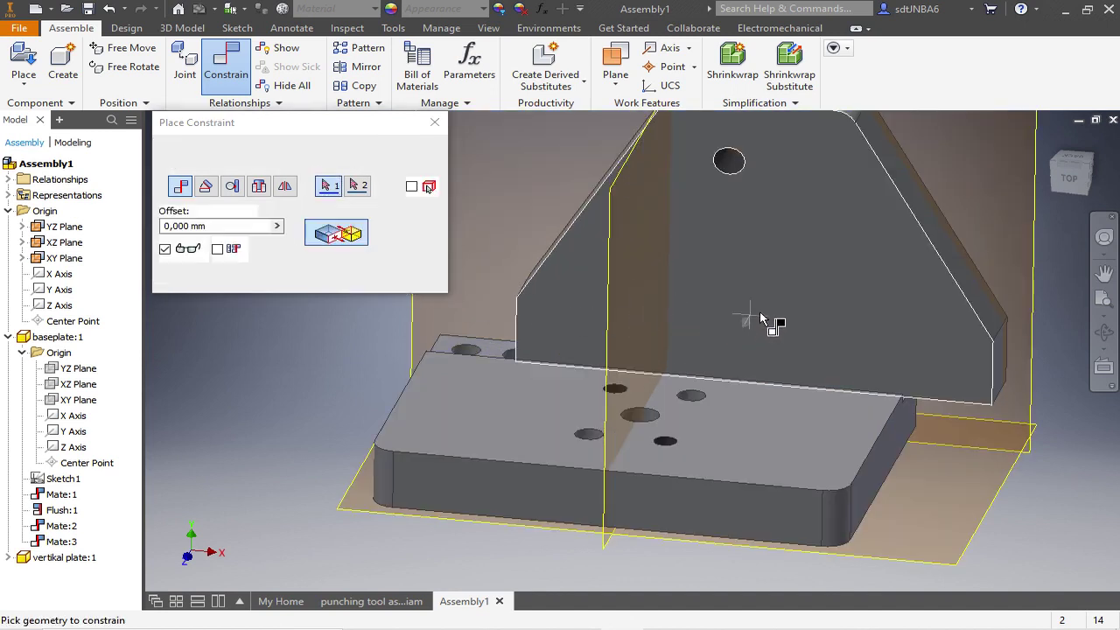
key("Escape")
mouse_move(723, 317)
left_mouse_down()
mouse_move(693, 312)
mouse_move(727, 280)
mouse_move(726, 324)
left_mouse_up()
- Constrain the vertical plate's rear face flush with the baseplate's rear face at 0 mm offset, and slide the plate sideways
middle_click_drag(726, 325, 457, 140, "shift")
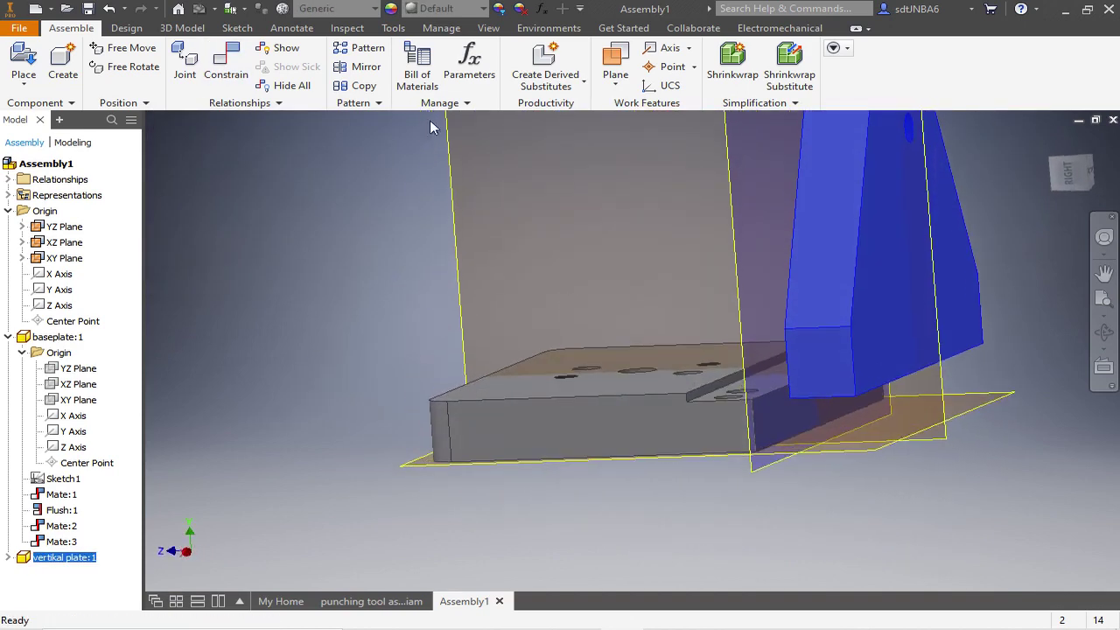
left_click(242, 67)
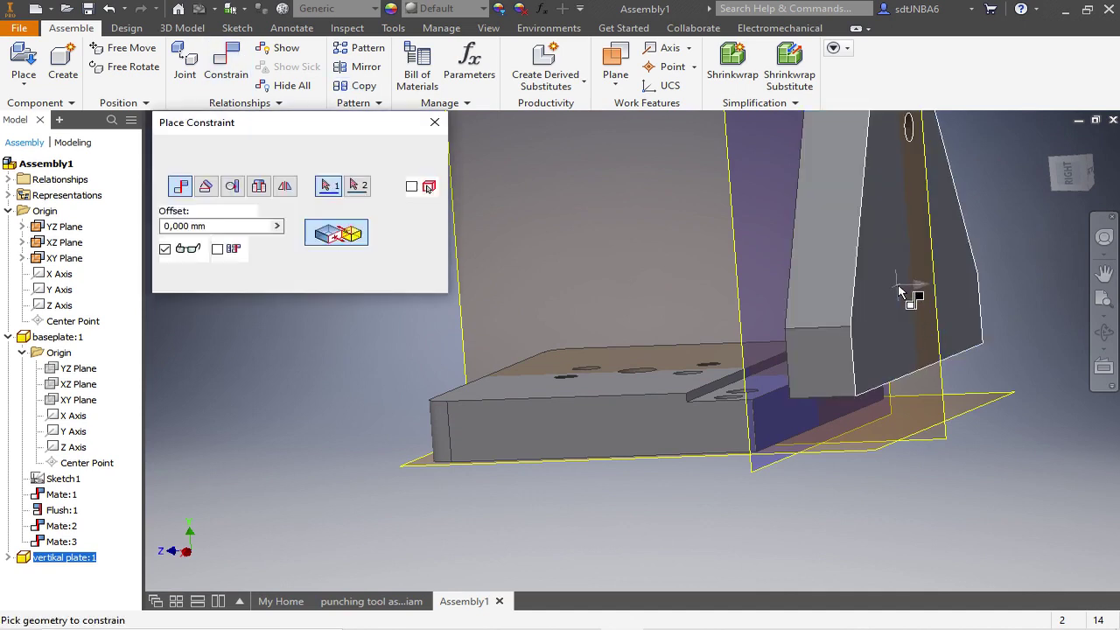
left_click(778, 417)
middle_click_drag(832, 346, 738, 395, "shift")
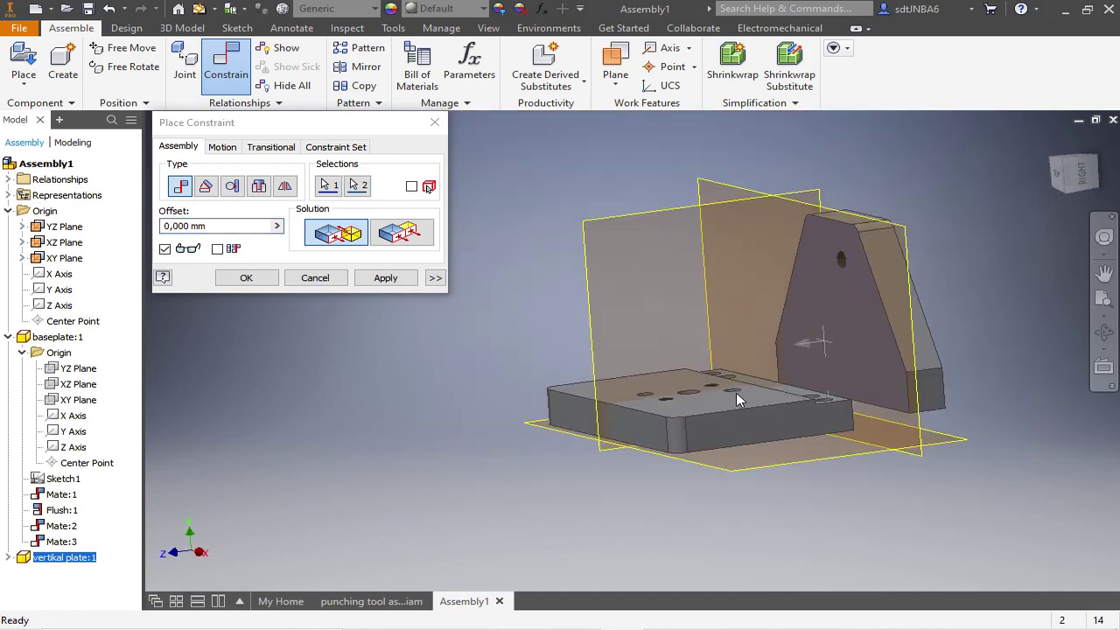
left_click(412, 238)
middle_click_drag(868, 346, 801, 257, "shift")
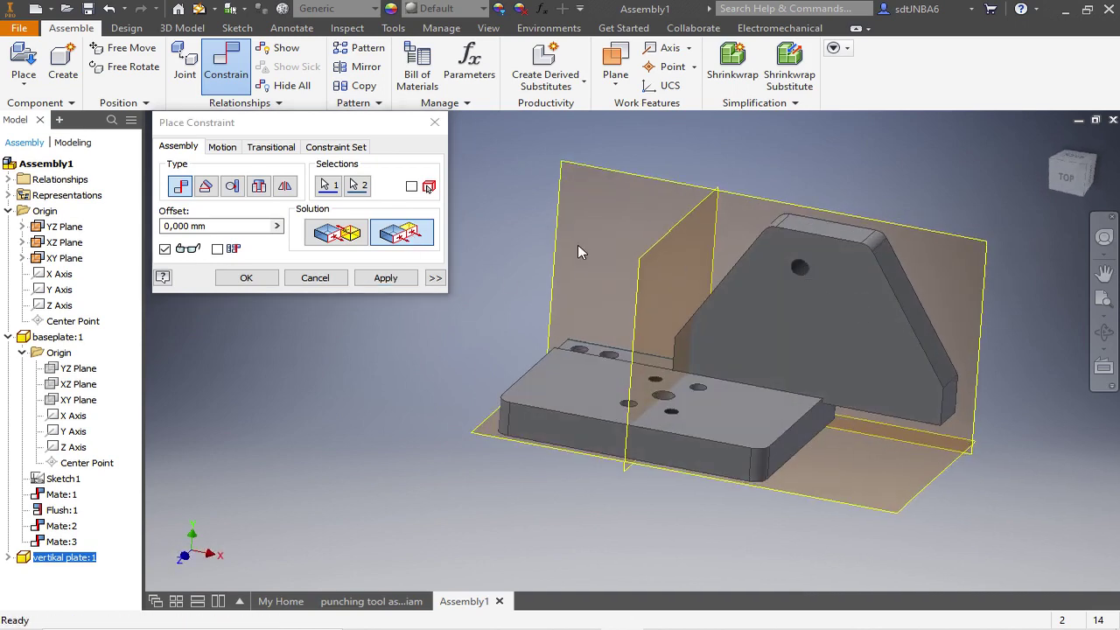
left_click(392, 284)
left_click_drag(736, 304, 768, 337)
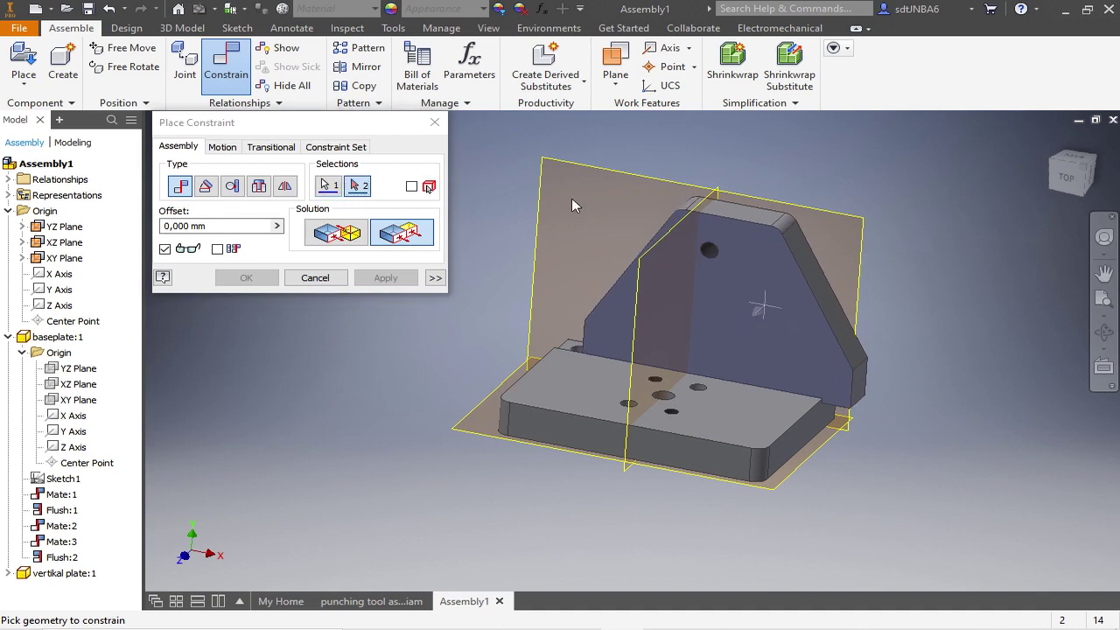
key("Escape")
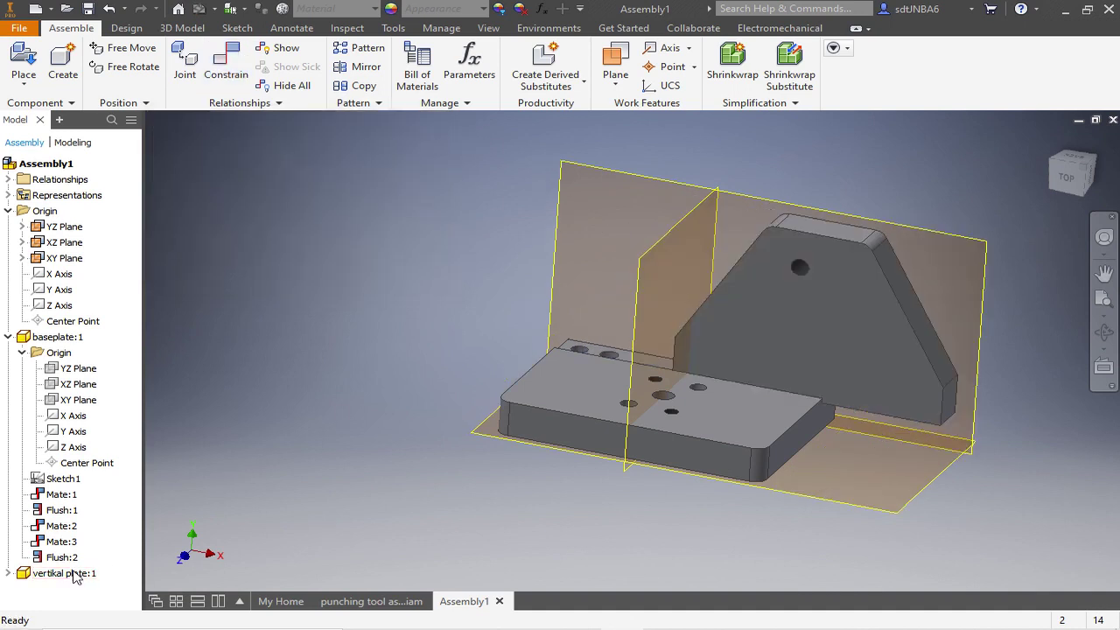
- Constrain the vertical plate's YZ plane flush with the assembly's YZ plane at 0 mm offset
left_click(8, 574)
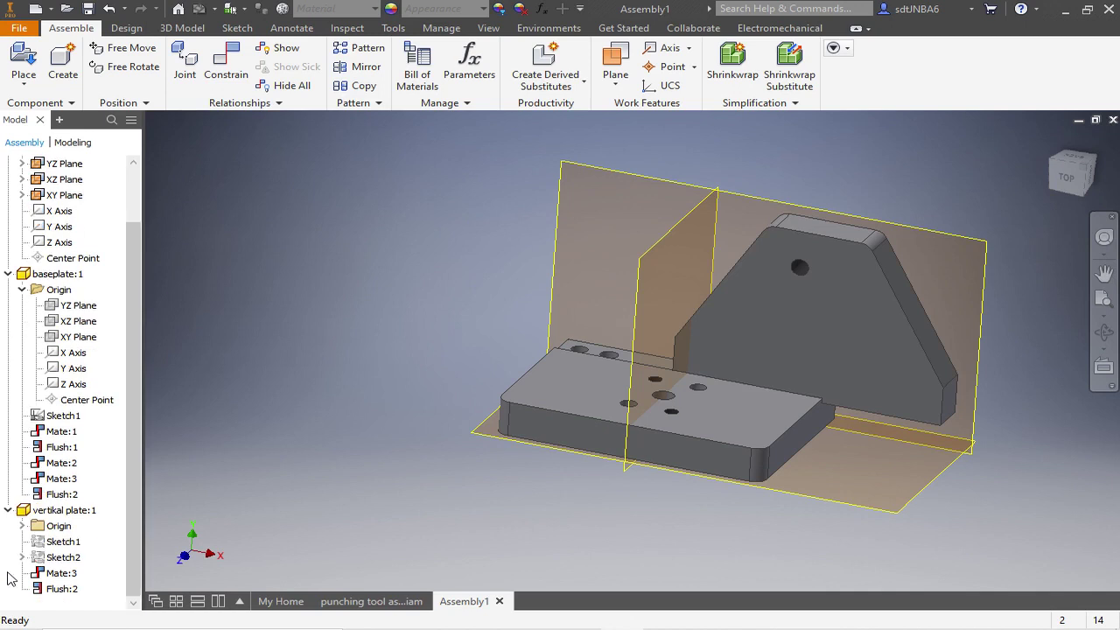
left_click(22, 526)
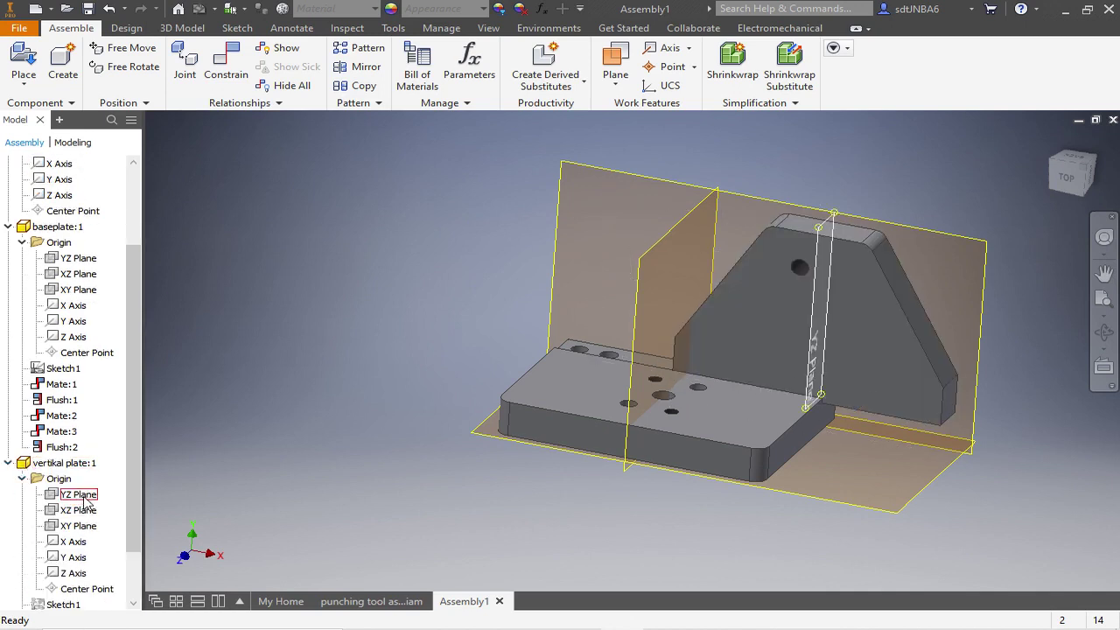
left_click(79, 494)
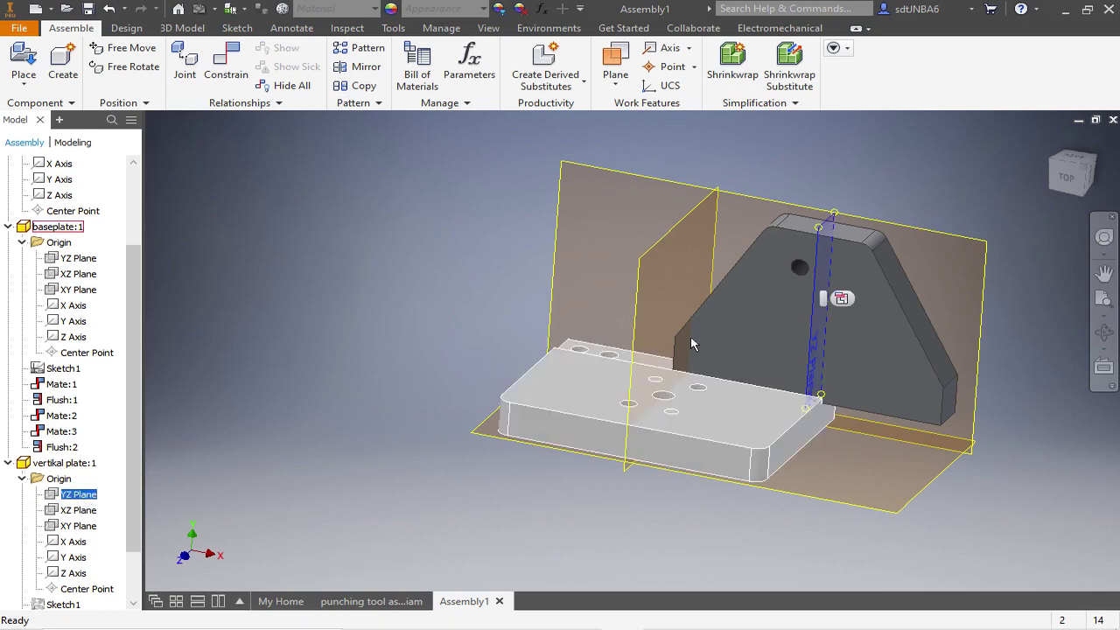
middle_click_drag(841, 132, 791, 137, "shift")
middle_click_drag(731, 171, 669, 221, "shift")
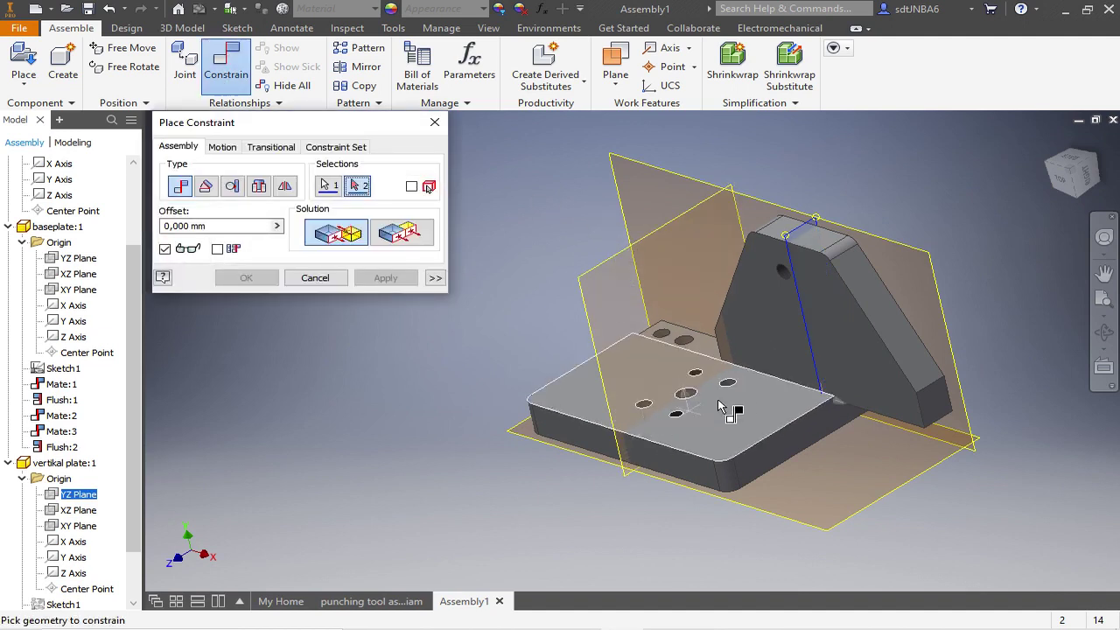
left_click(623, 254)
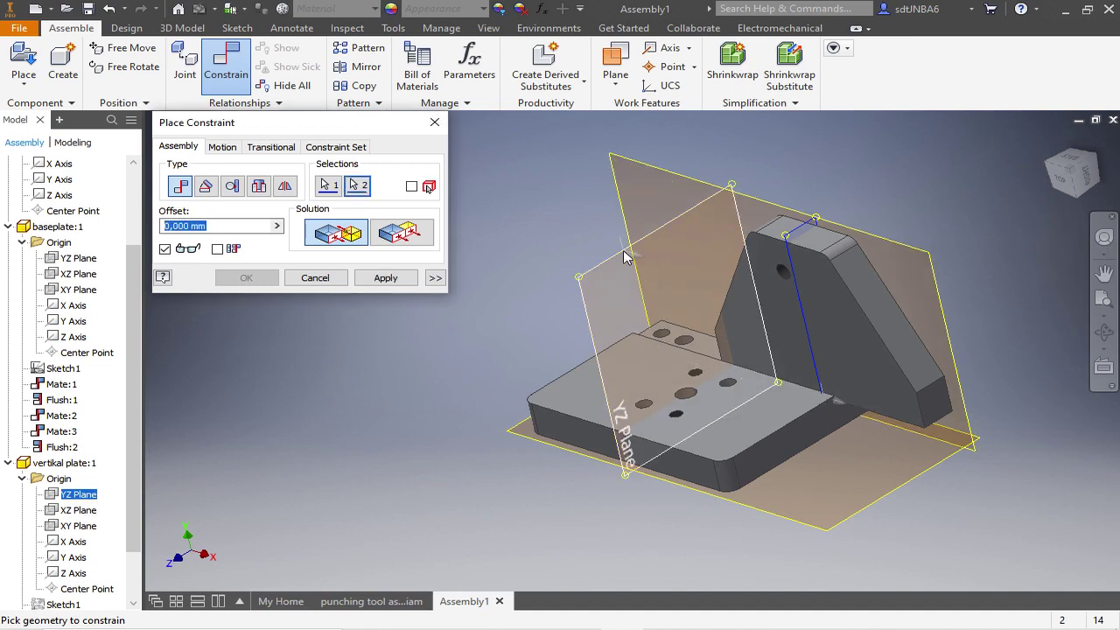
left_click(408, 235)
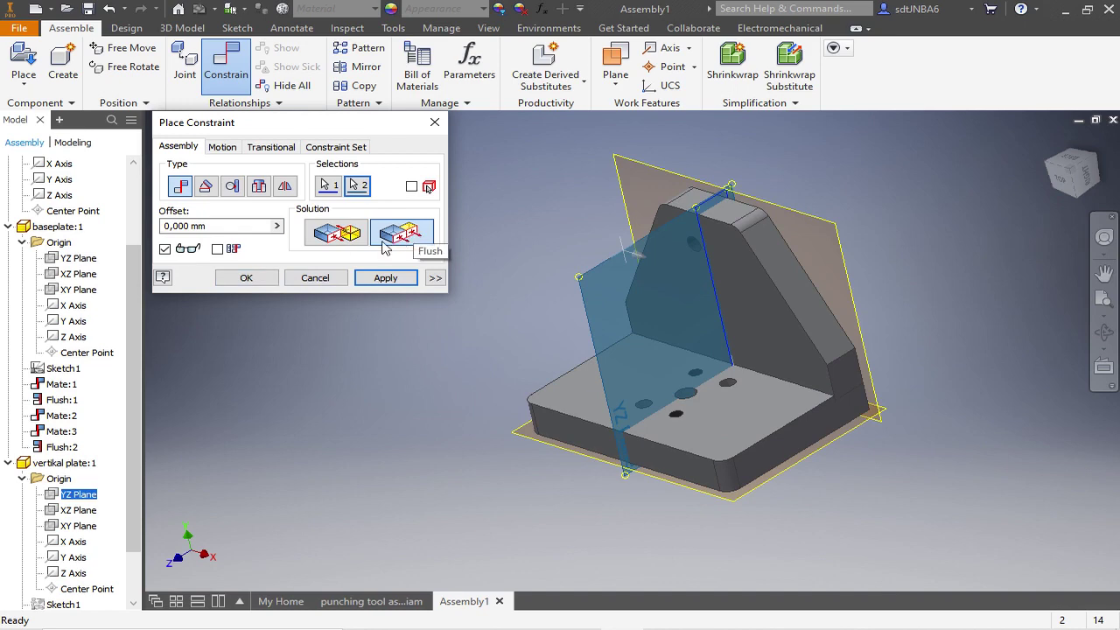
left_click(246, 277)
- Place one instance of the guiding block part in free space beside the vertical plate
middle_click_drag(267, 285, 624, 221, "shift")
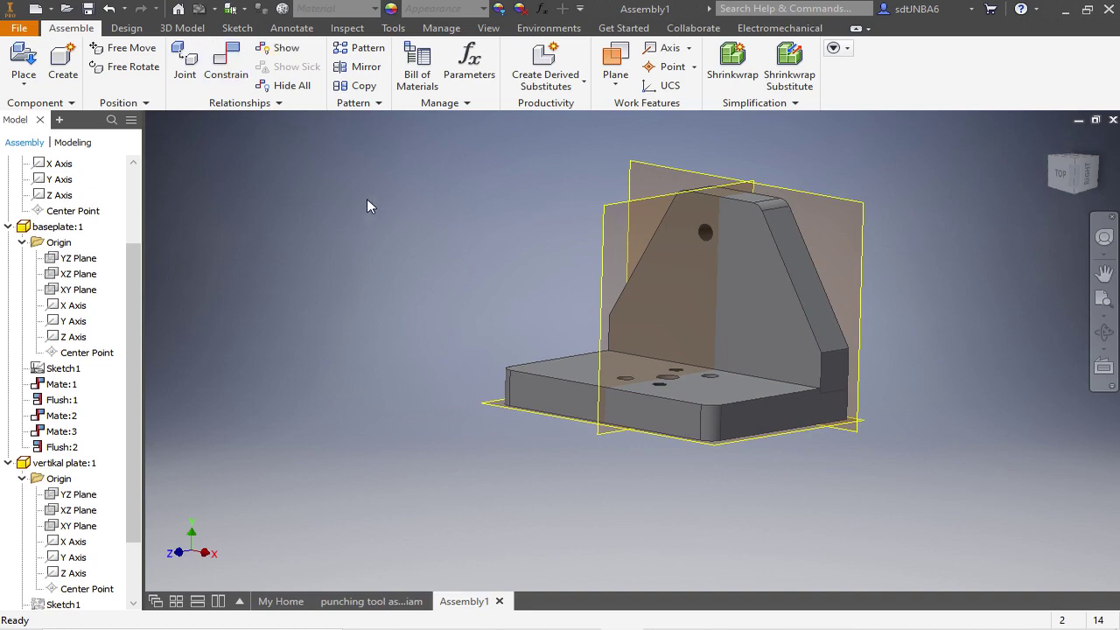
left_click(24, 80)
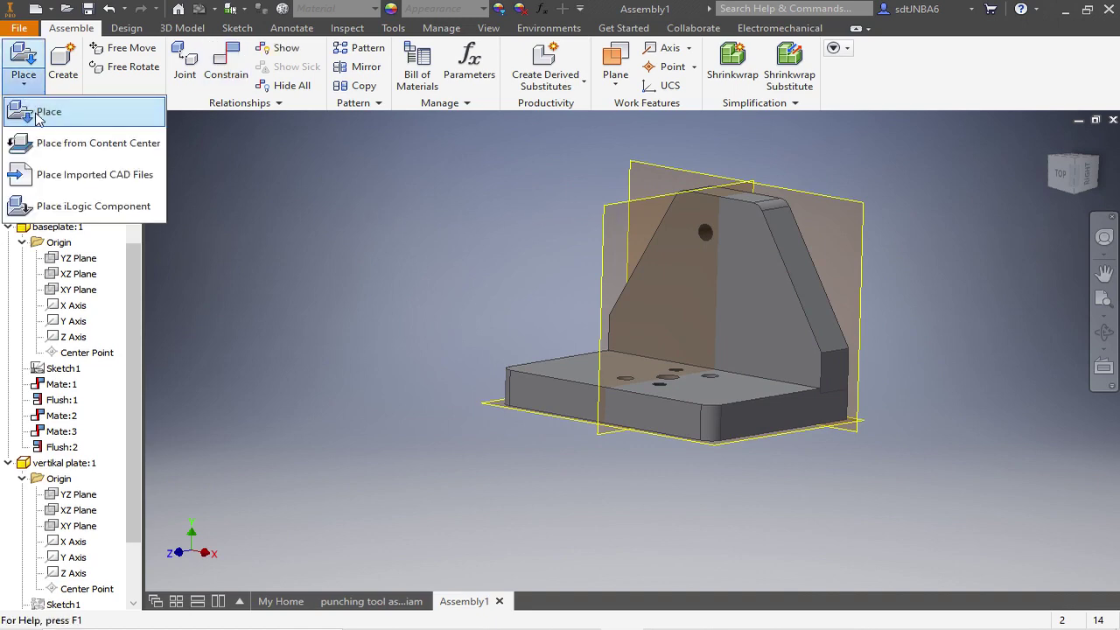
left_click(36, 115)
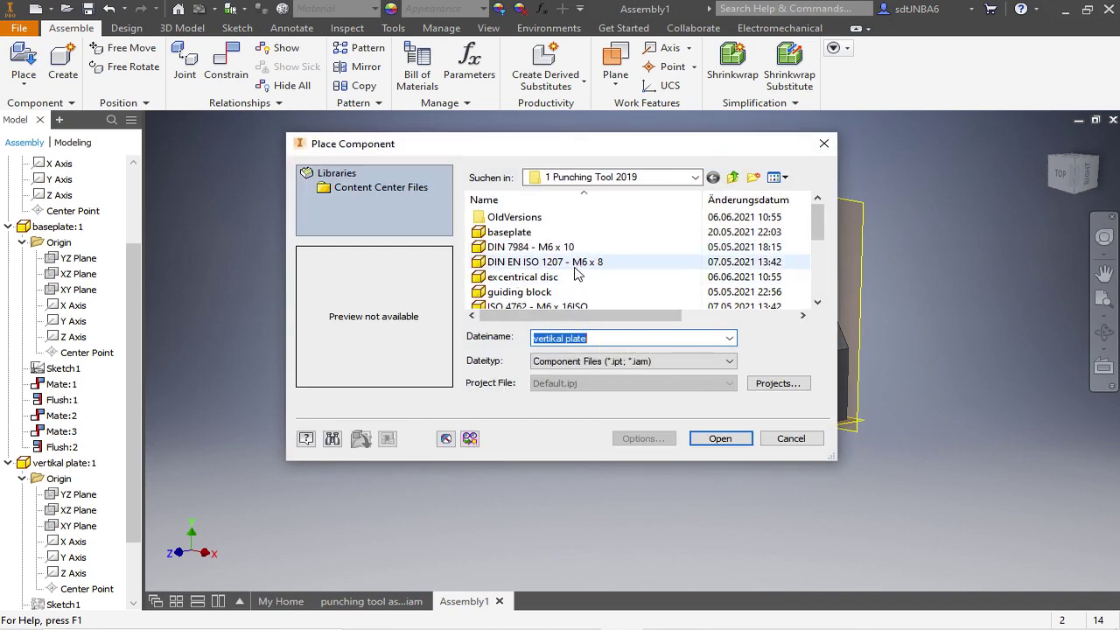
scroll(549, 267, "down", 1)
left_click(524, 247)
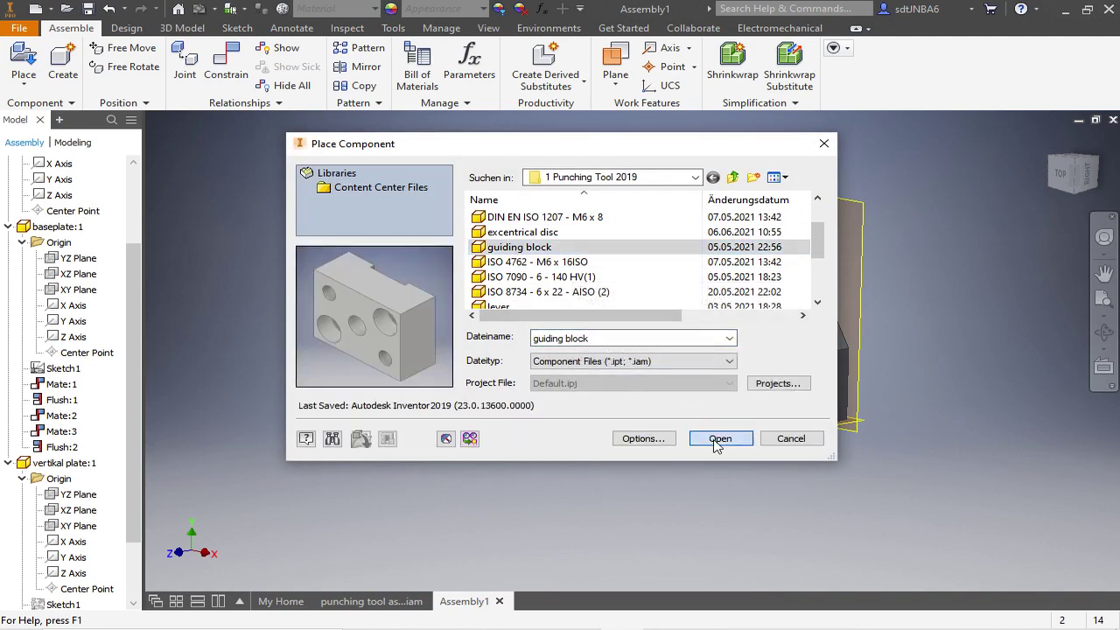
left_click(721, 437)
left_click(479, 272)
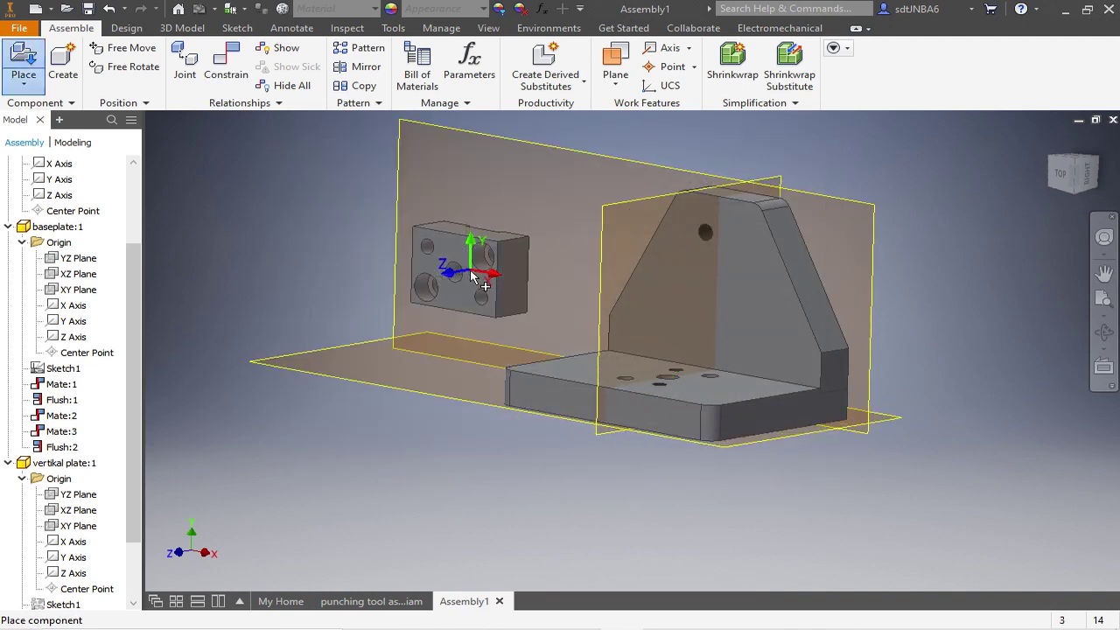
- Mate the guiding block's underside to the baseplate's top face with a 0 mm offset, and test-slide the block
key("Escape")
middle_click_drag(565, 178, 472, 193, "shift")
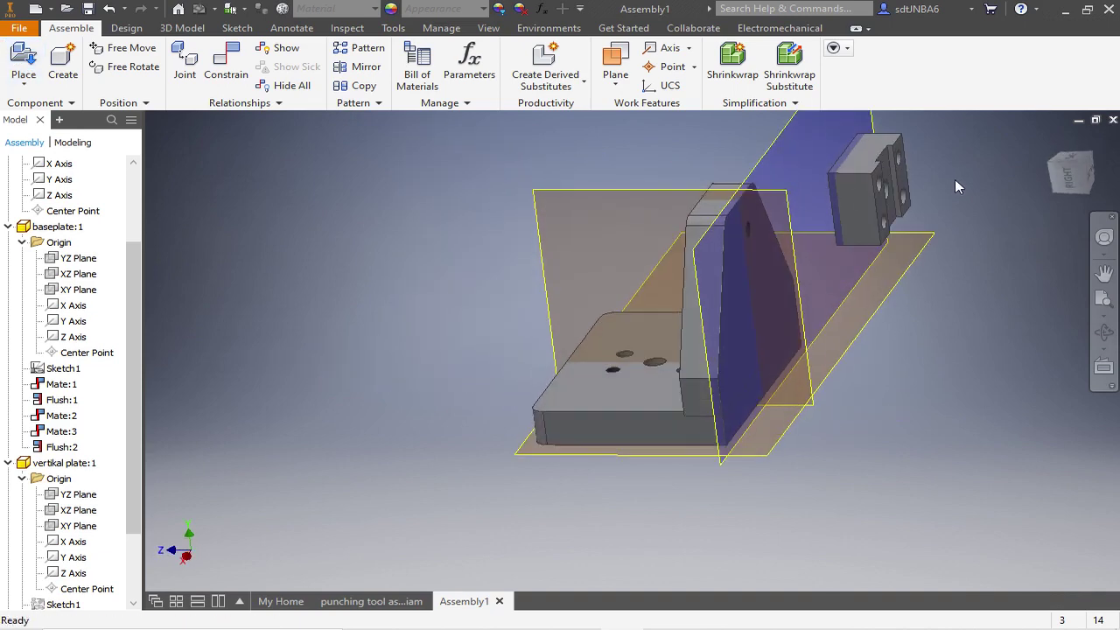
scroll(954, 179, "up", 3)
left_click(232, 57)
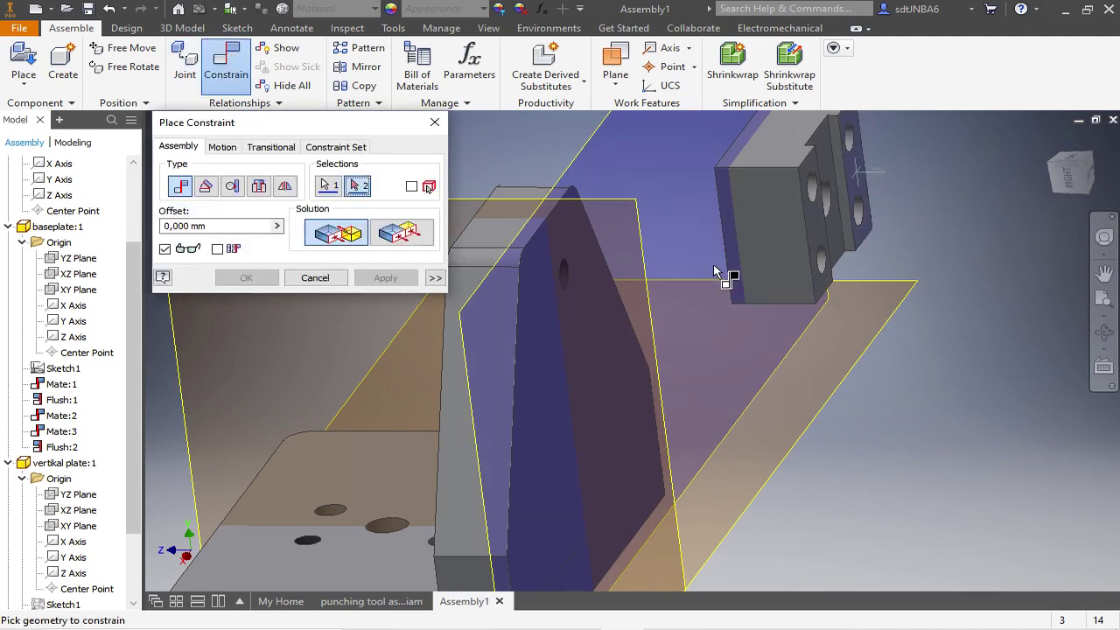
scroll(716, 274, "down", 3)
middle_click_drag(632, 250, 550, 406, "shift")
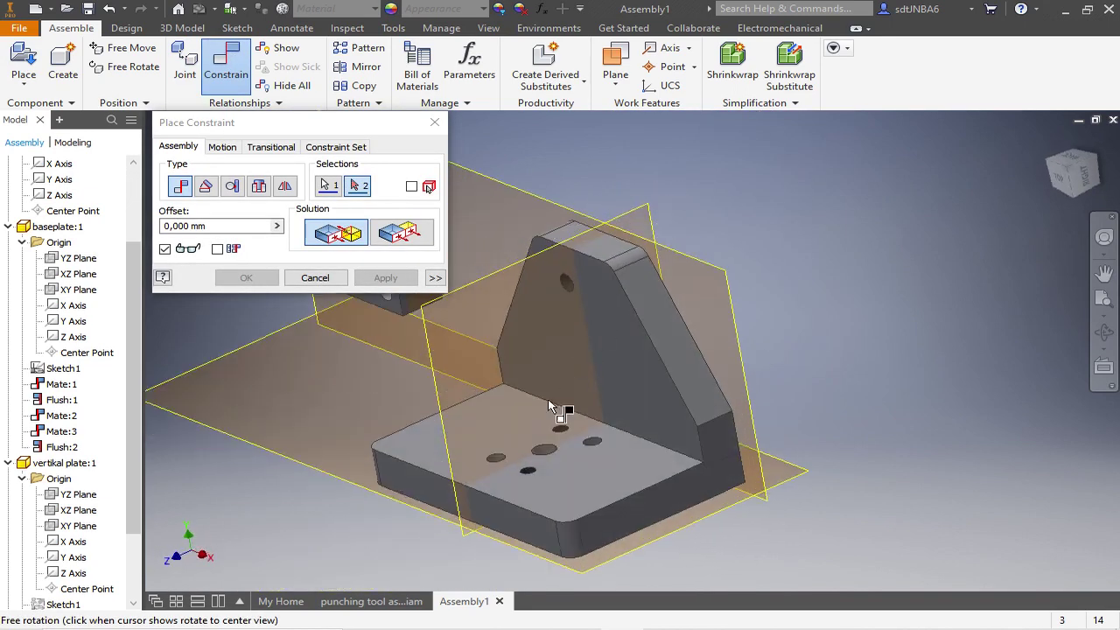
left_click(570, 476)
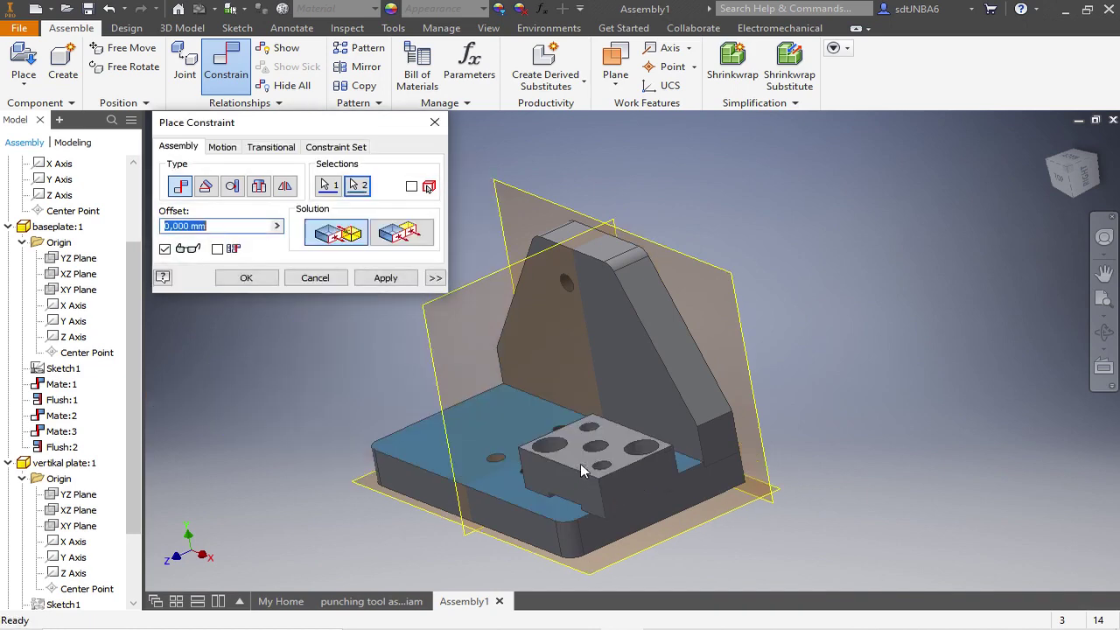
left_click(386, 278)
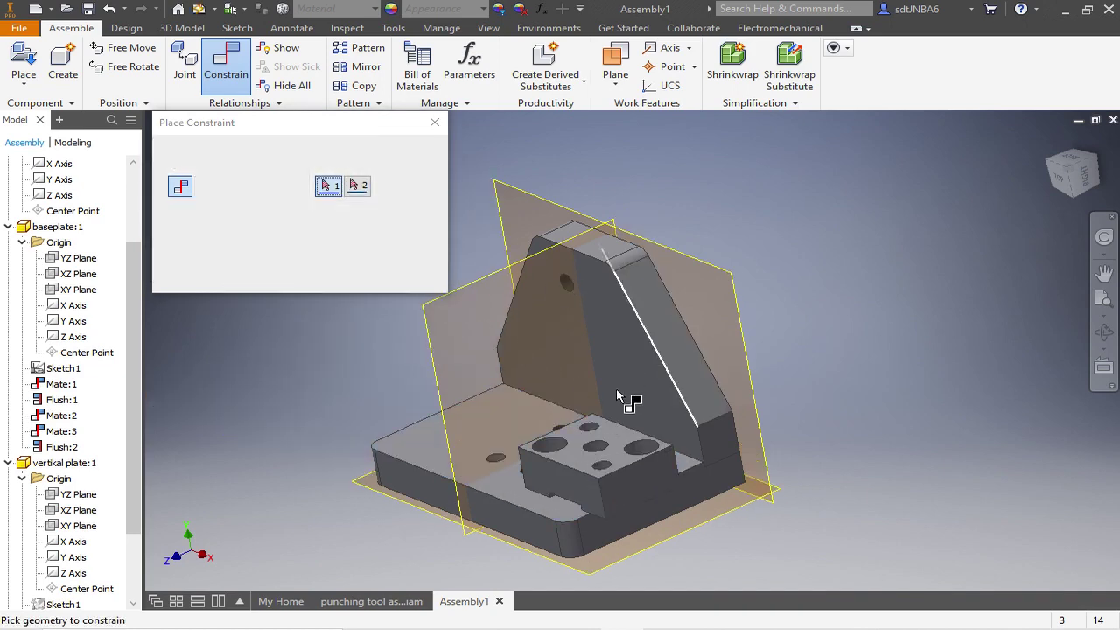
key("Escape")
left_click_drag(610, 470, 570, 463)
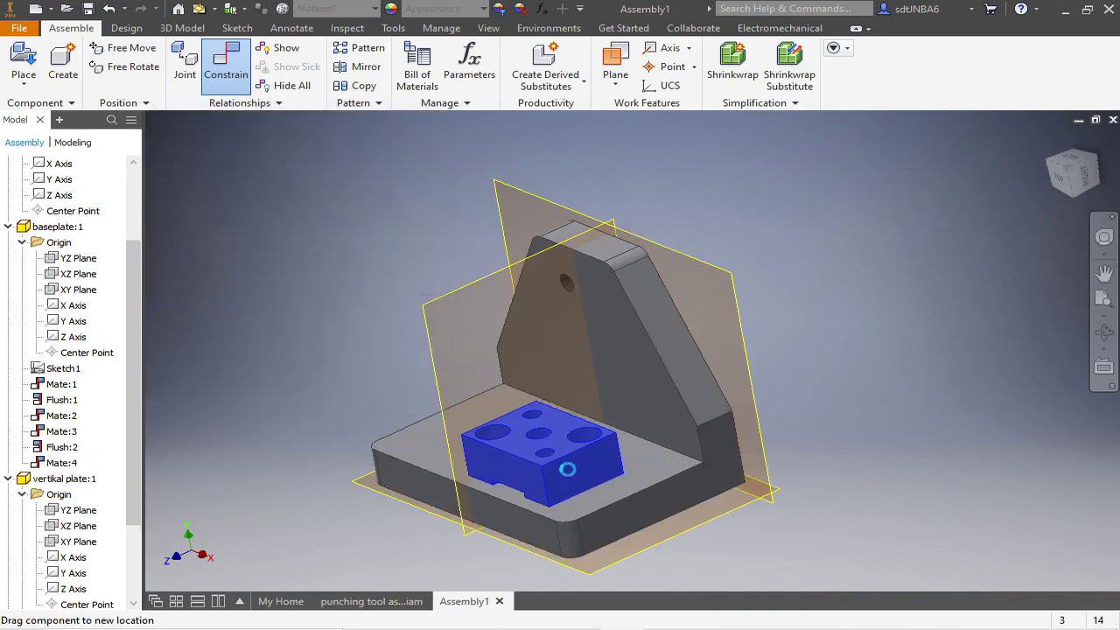
middle_click_drag(570, 408, 537, 429, "shift")
left_click_drag(545, 439, 534, 446)
- Mate the axis of the guiding block's central hole to the baseplate's central hole with a 0 mm offset, and test-rotate the block
middle_click_drag(353, 307, 375, 298, "shift")
left_click(226, 59)
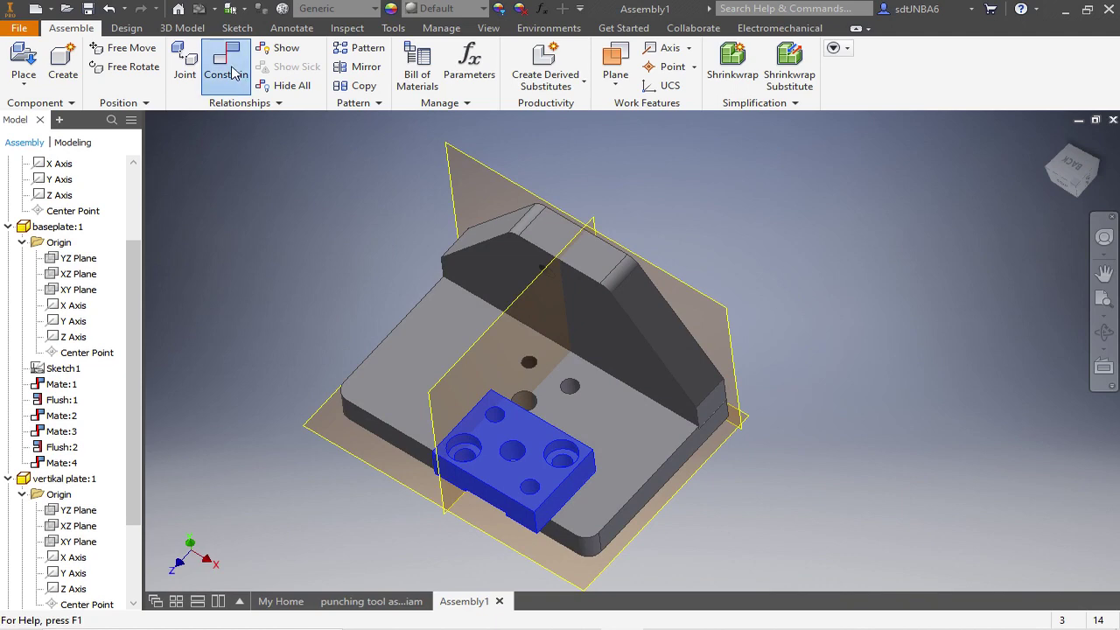
scroll(504, 456, "up", 5)
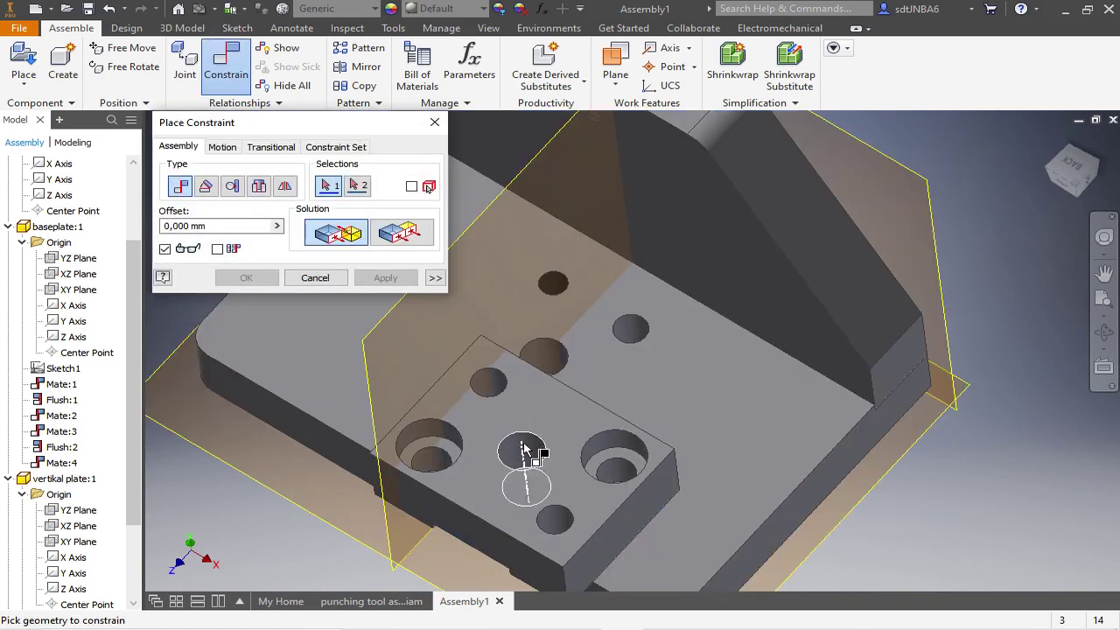
left_click(524, 449)
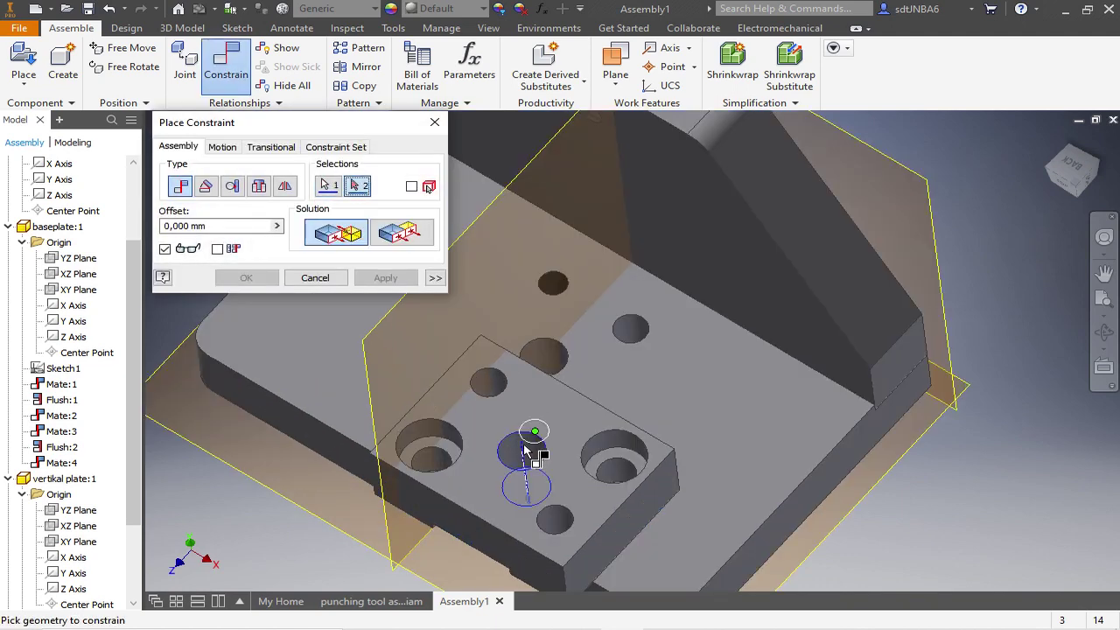
left_click(553, 352)
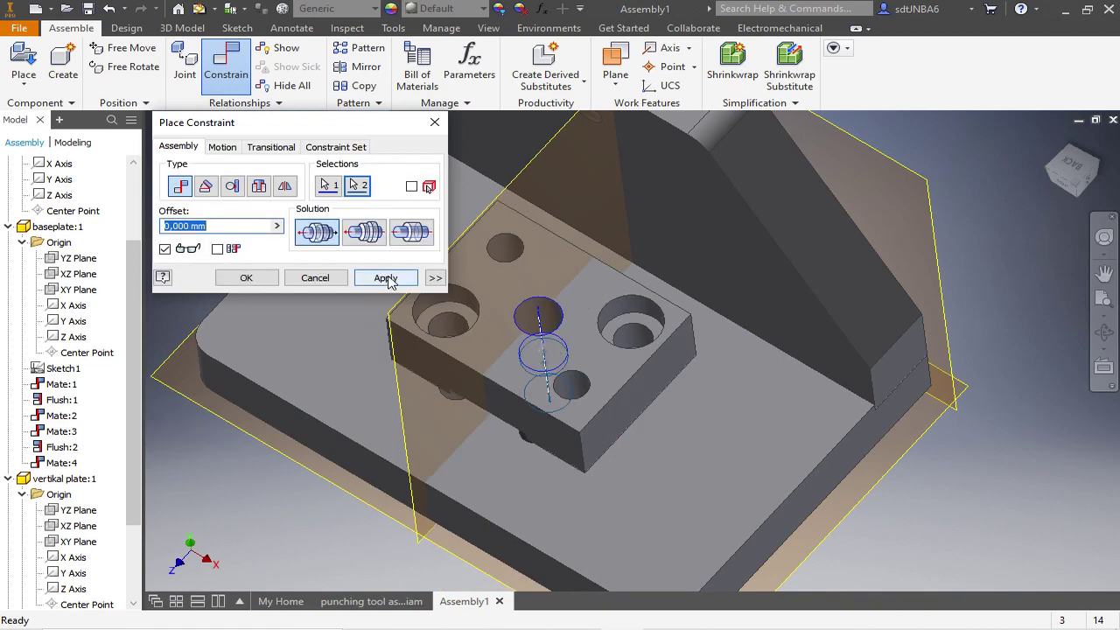
left_click(386, 279)
middle_click_drag(622, 245, 467, 255, "shift")
left_click(435, 122)
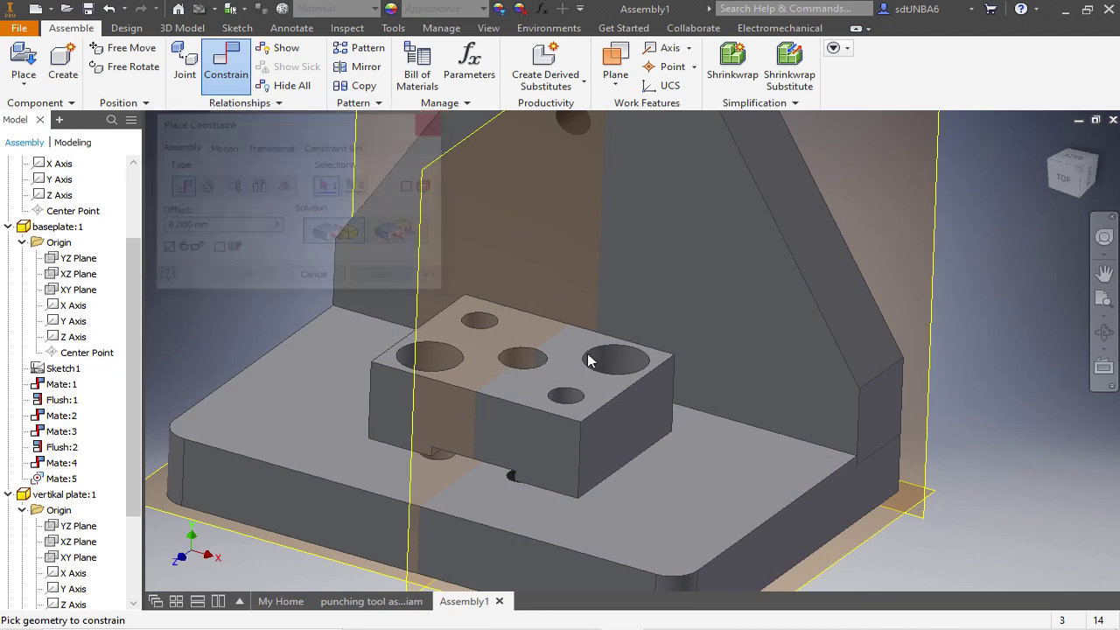
left_click_drag(598, 401, 404, 418)
- Mate the guiding block's XZ plane to the assembly's YZ plane with a 0 mm offset
left_click(7, 495)
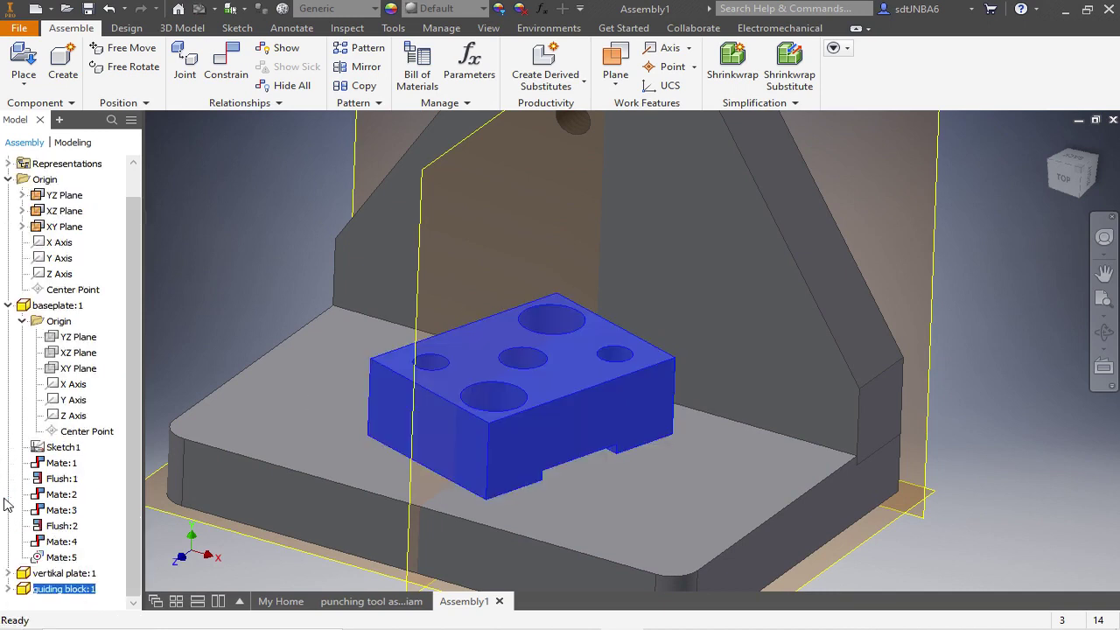
left_click(7, 305)
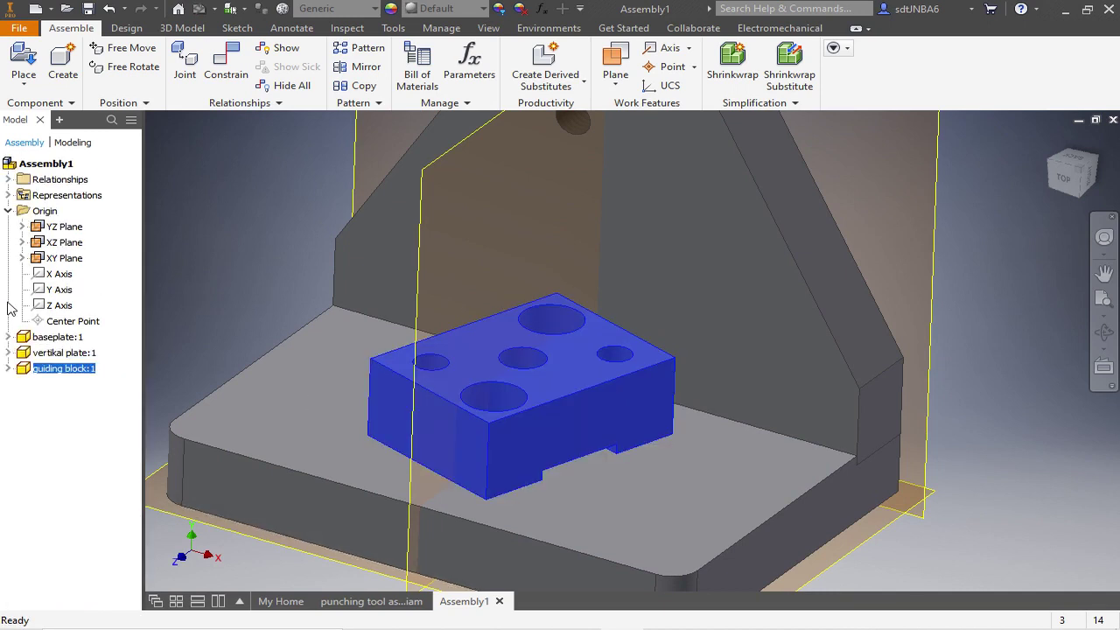
left_click(8, 368)
left_click(22, 385)
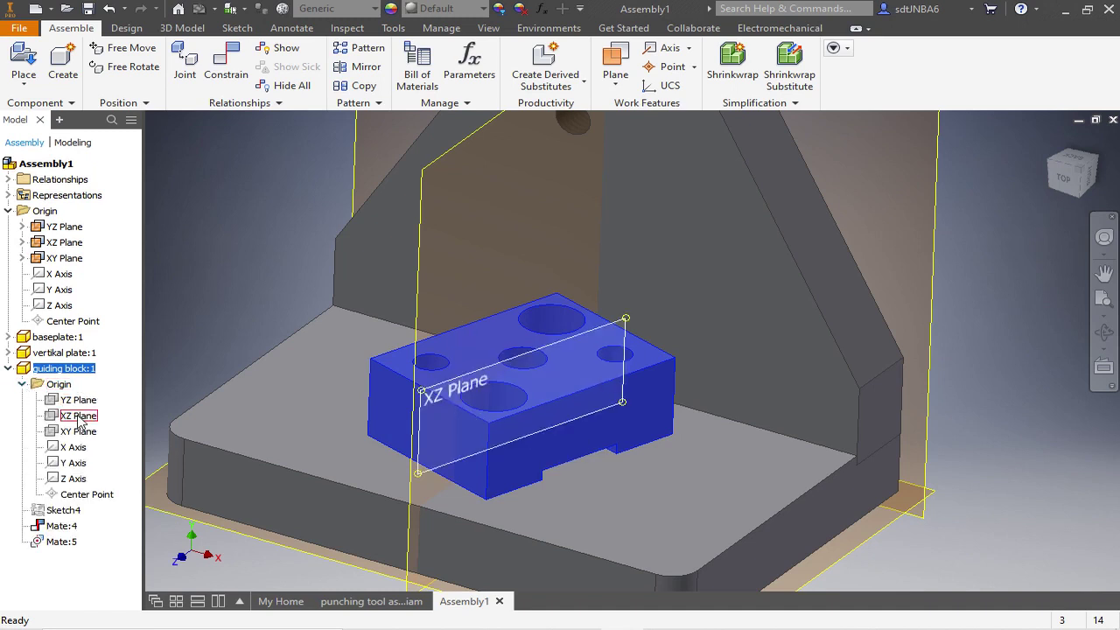
left_click(79, 417)
left_click(226, 62)
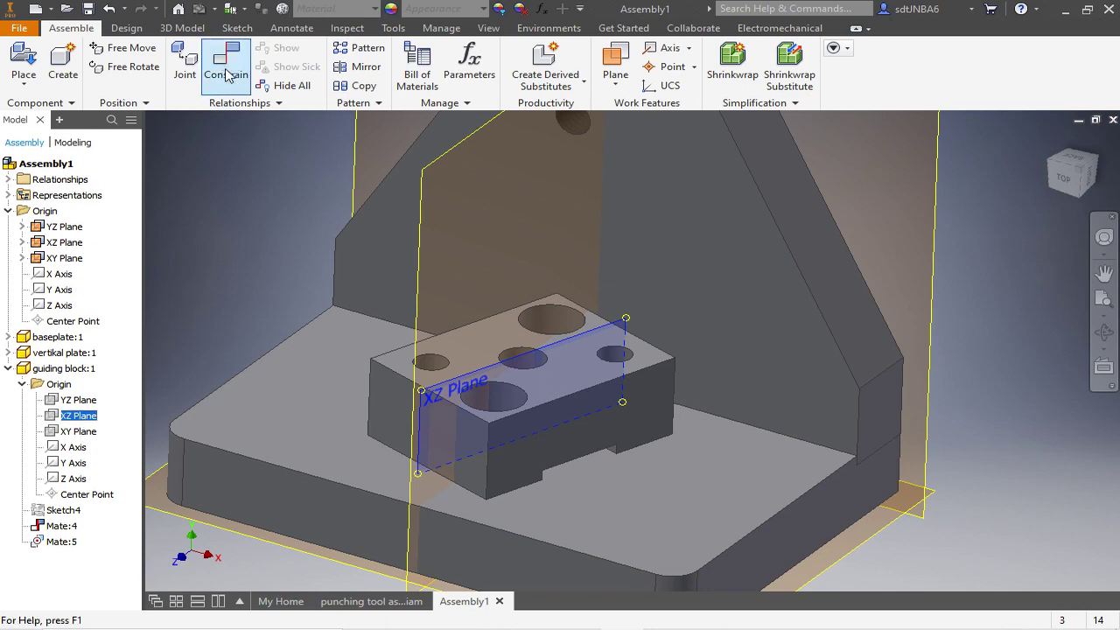
middle_click_drag(695, 391, 647, 390, "shift")
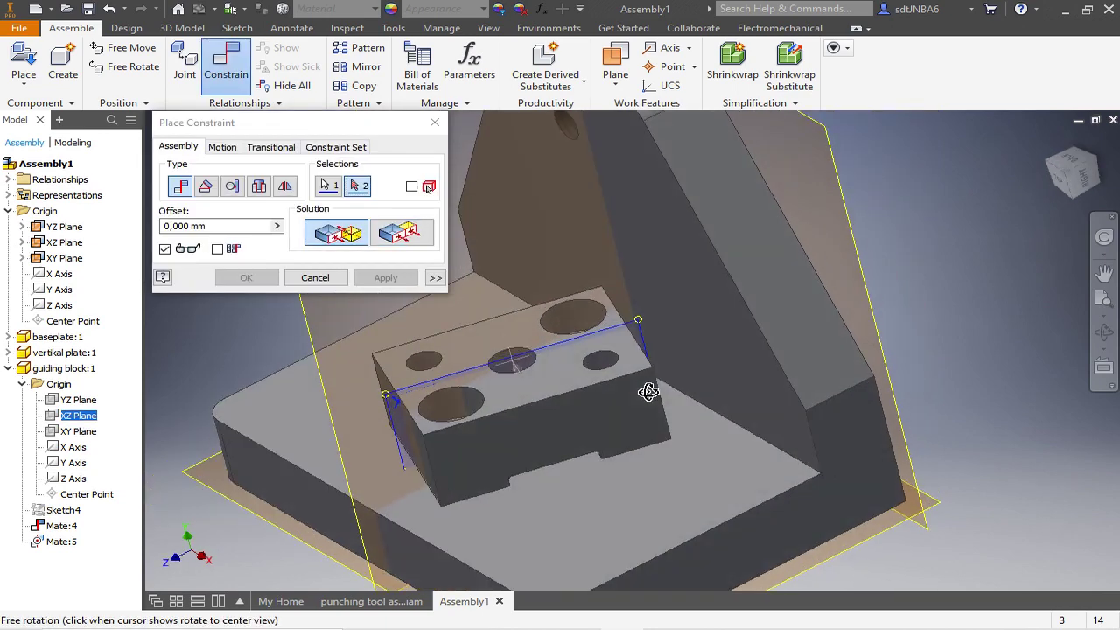
scroll(648, 390, "up", 5)
scroll(624, 350, "down", 3)
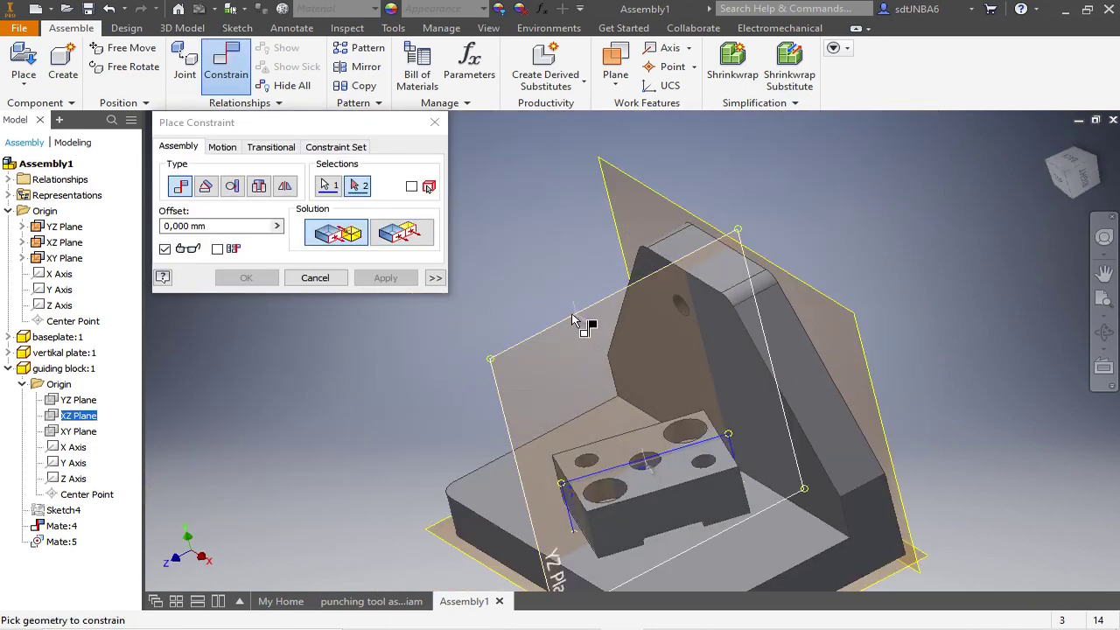
left_click(572, 321)
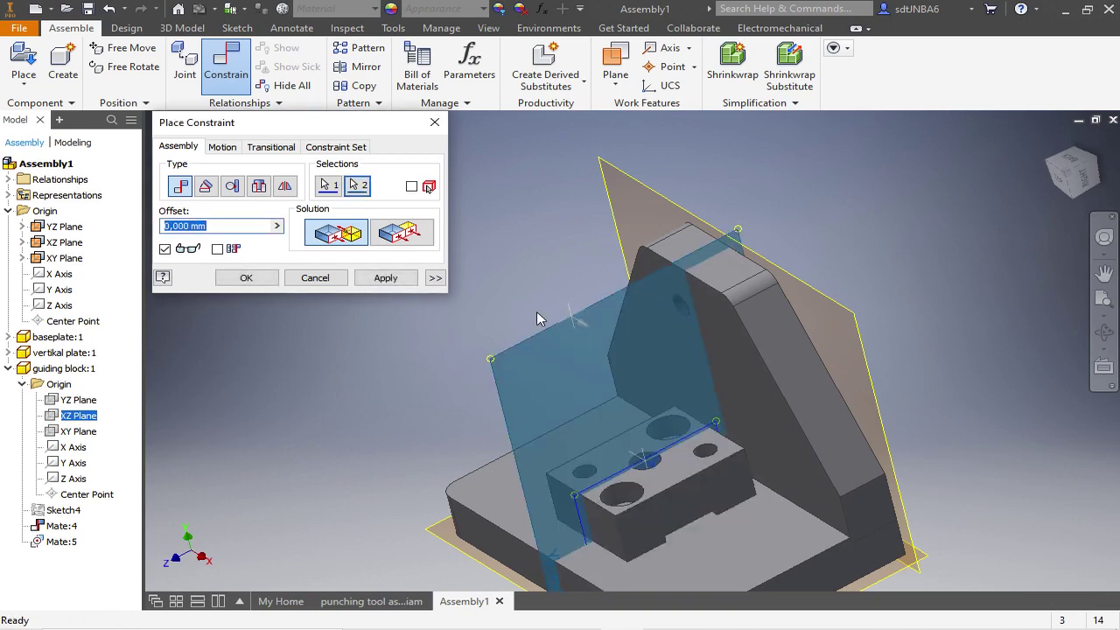
left_click(386, 277)
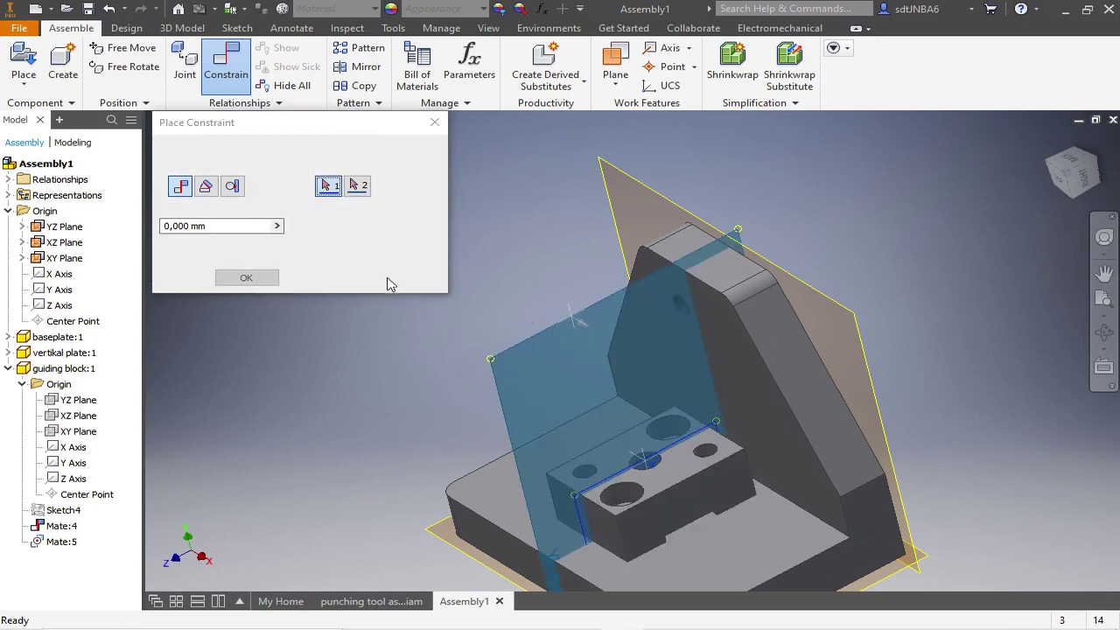
- Place one instance of the retaining bolt part in free space beside the vertical plate
left_click(27, 85)
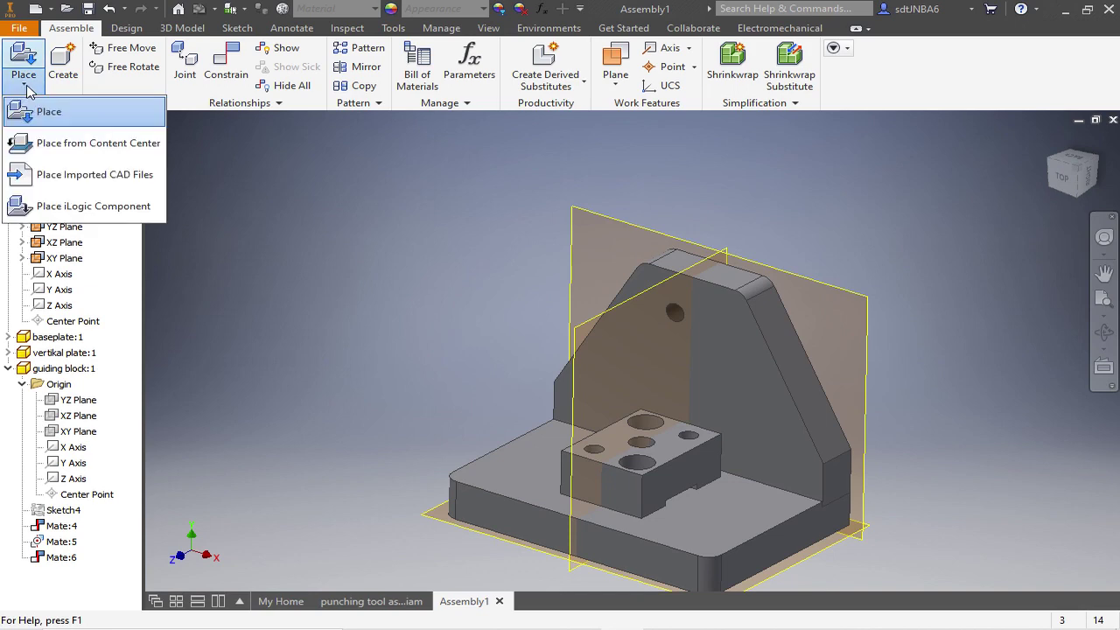
left_click(44, 112)
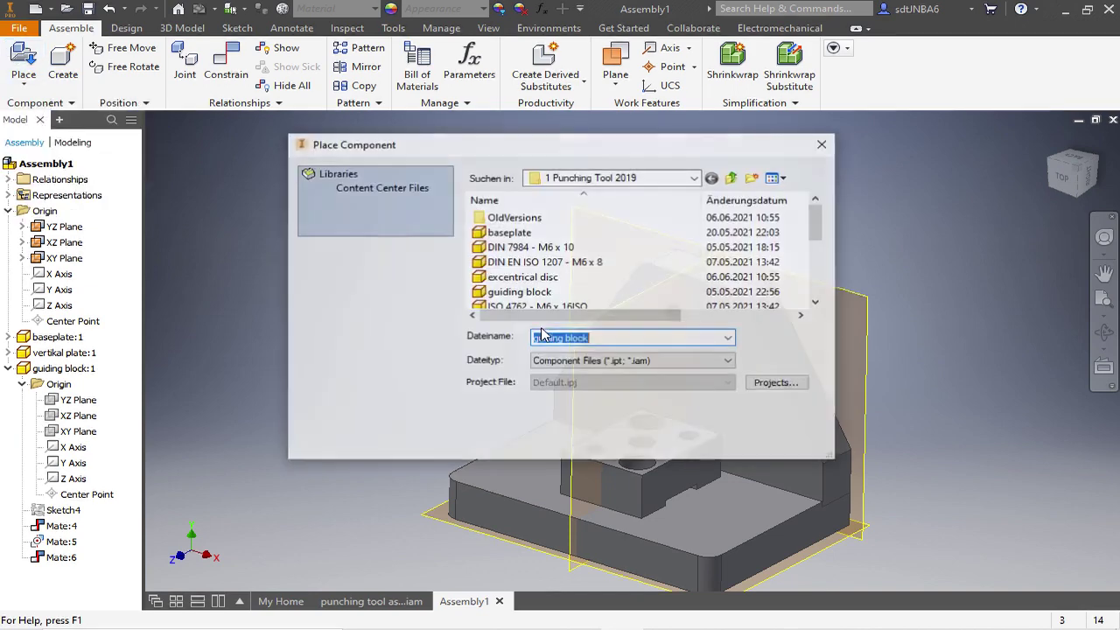
scroll(528, 294, "down", 3)
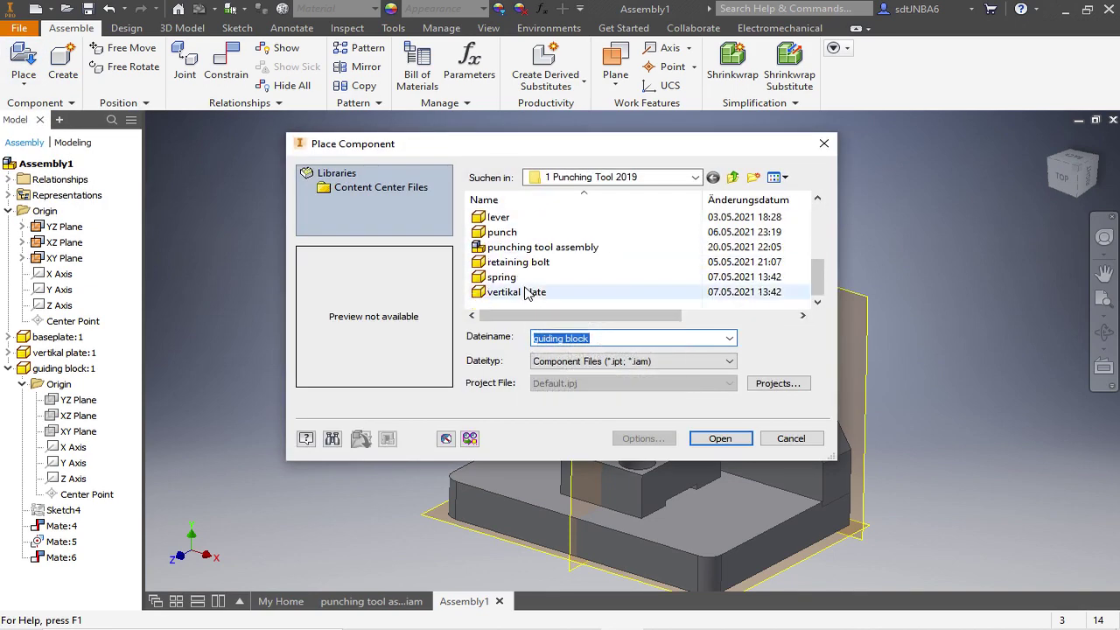
left_click(518, 262)
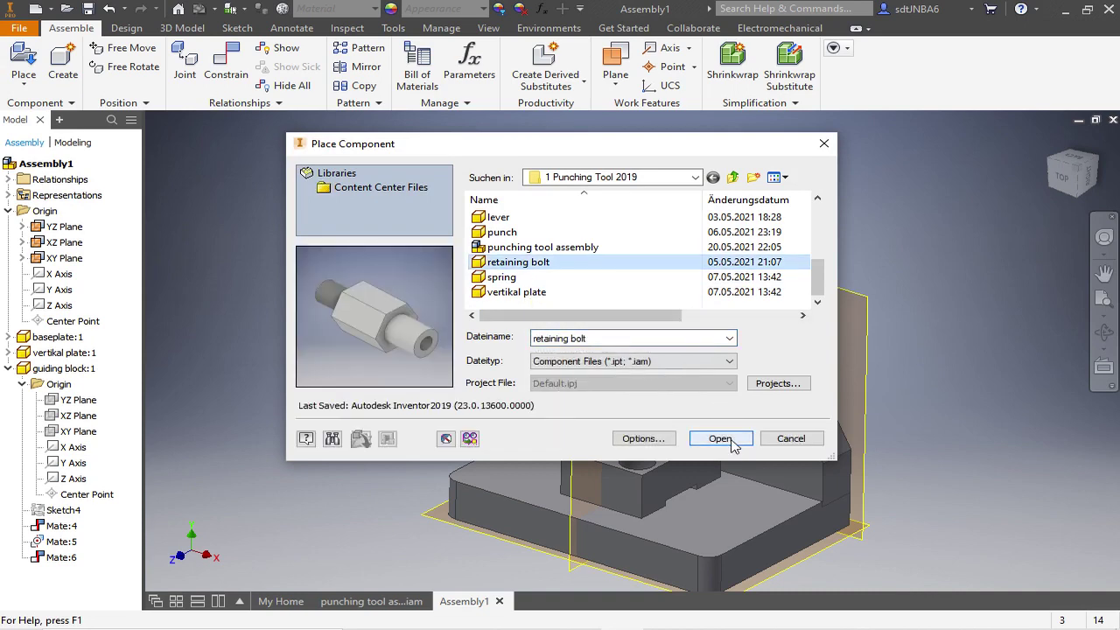
left_click(719, 438)
left_click(488, 260)
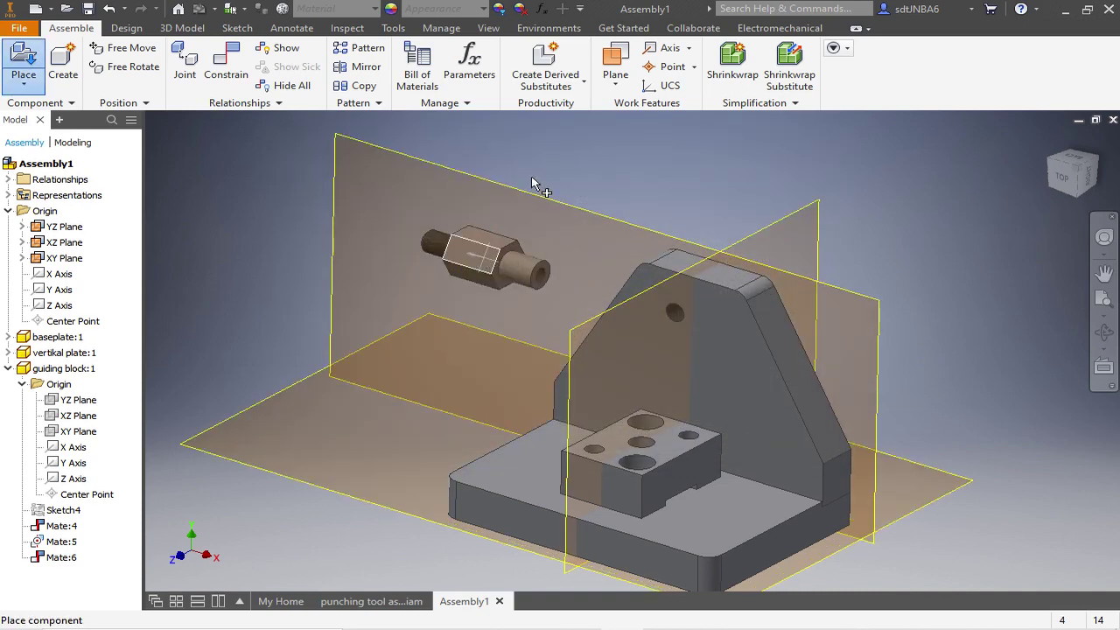
key("Escape")
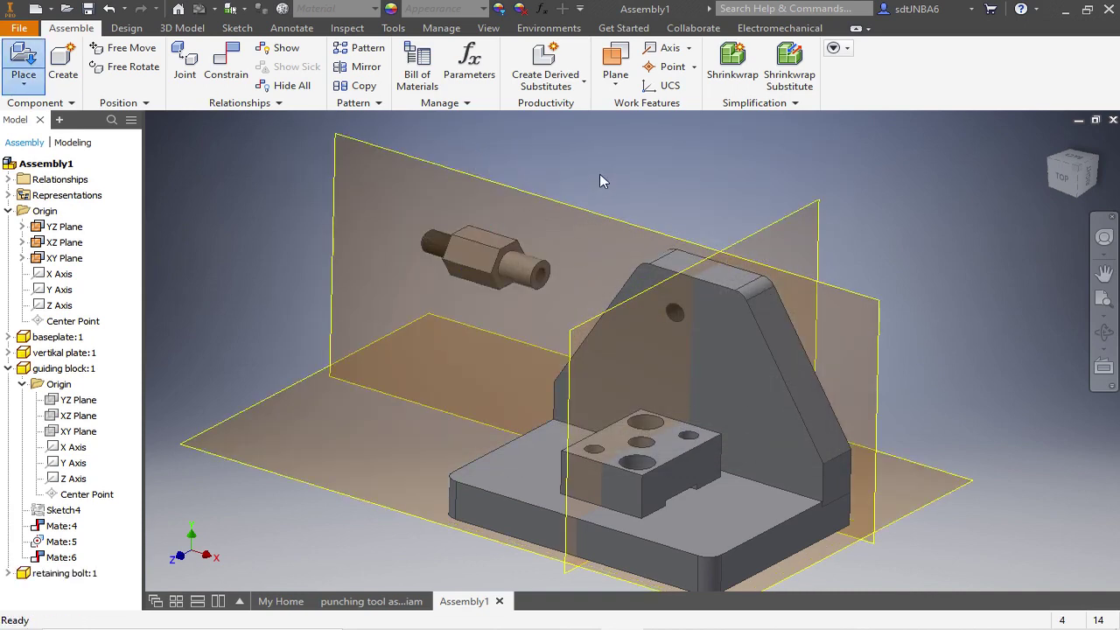
- Mate the axis of the retaining bolt's thin solid end to the vertical plate's hole at 0 mm, aligned so the hexagon sits in front
left_click(226, 63)
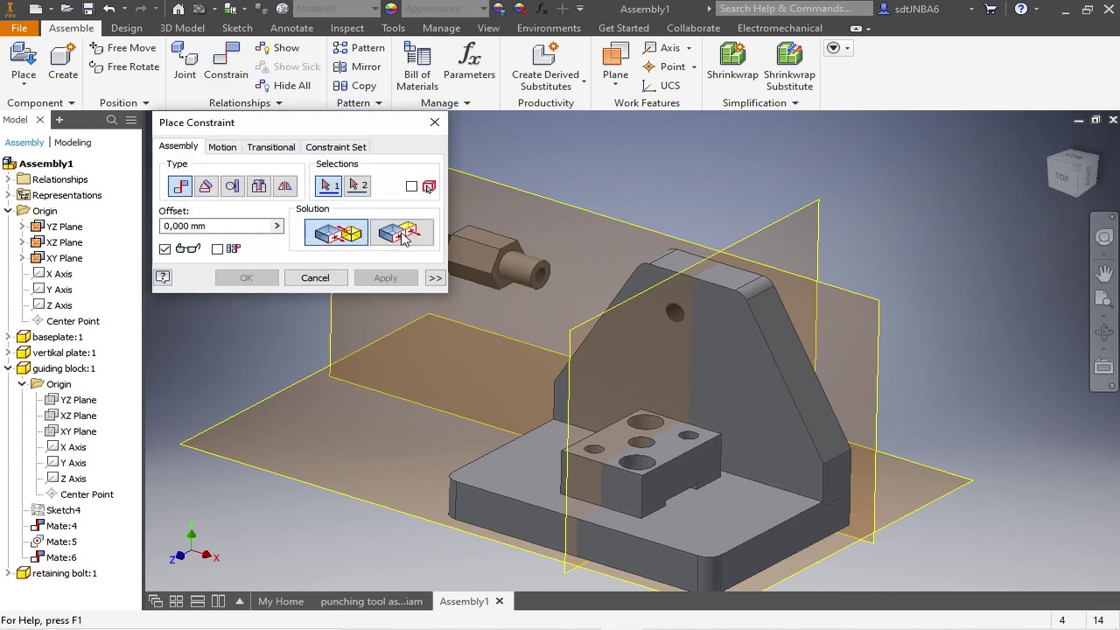
scroll(692, 250, "up", 5)
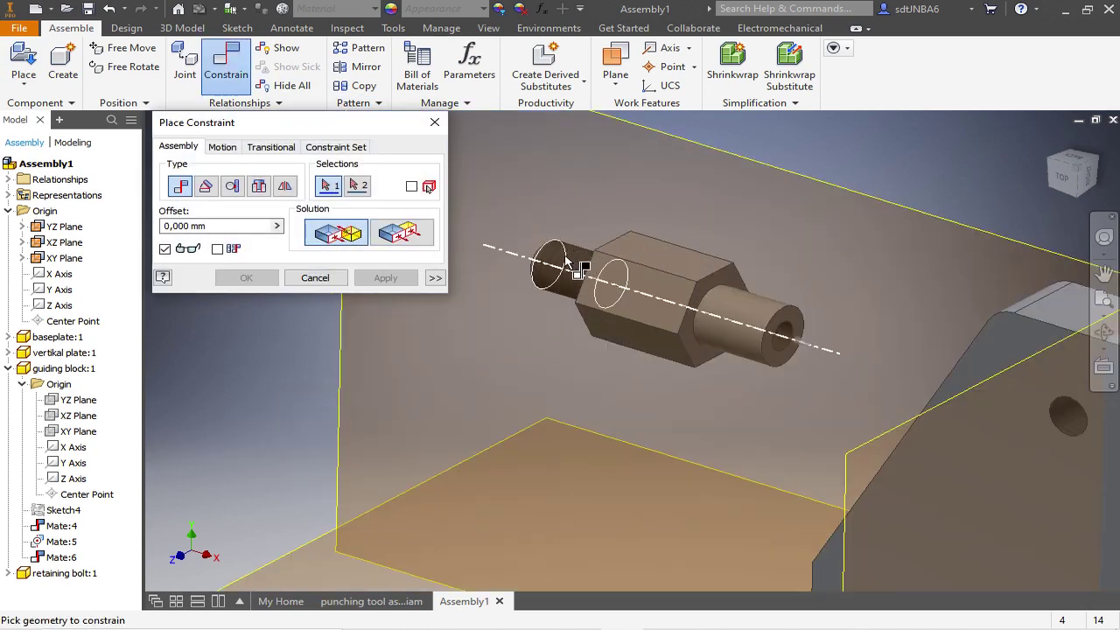
left_click(564, 263)
scroll(552, 337, "down", 3)
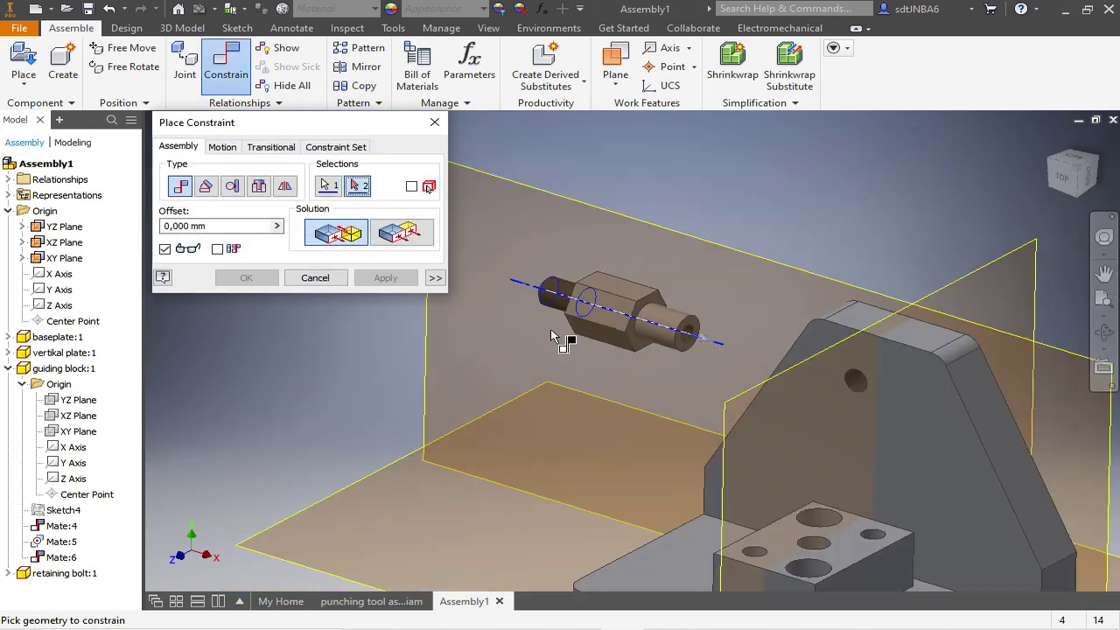
left_click(858, 385)
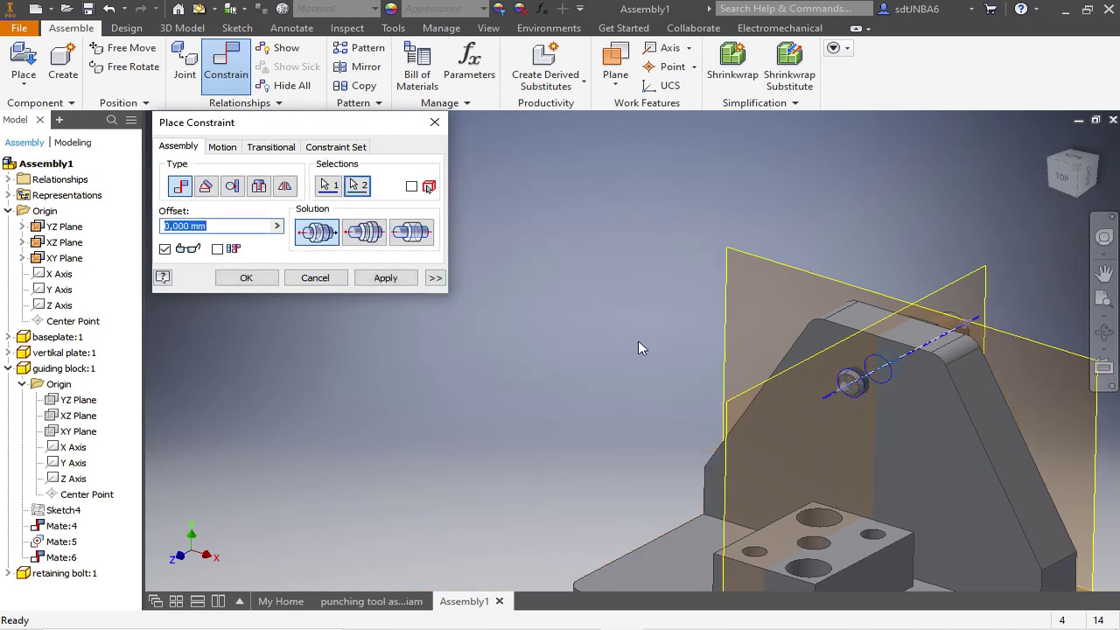
middle_click_drag(899, 401, 787, 387, "shift")
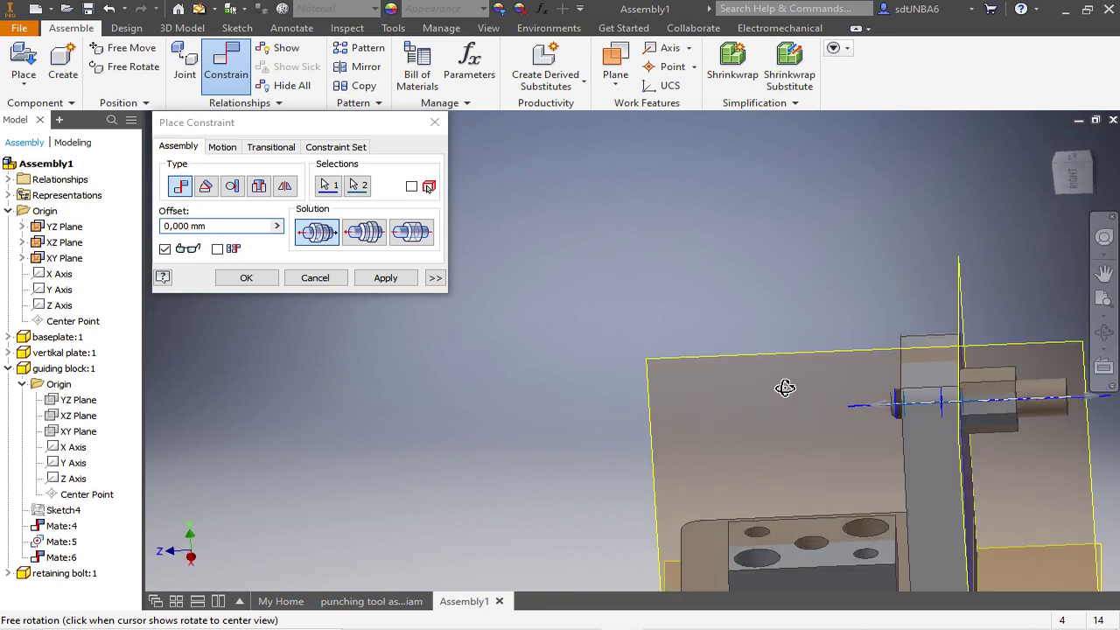
scroll(745, 320, "down", 3)
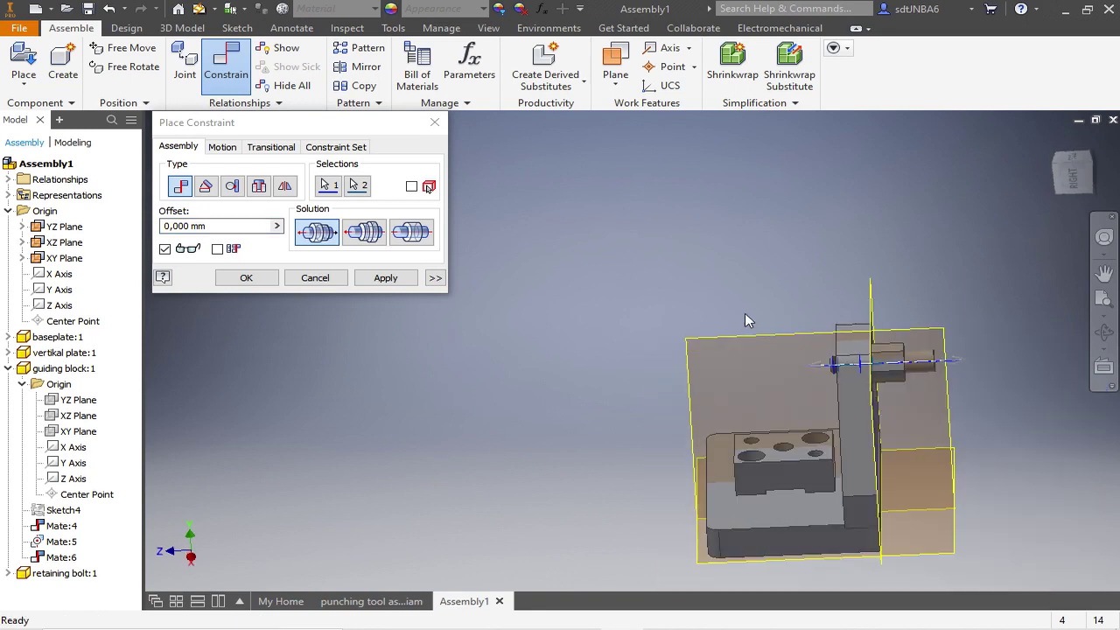
left_click(364, 231)
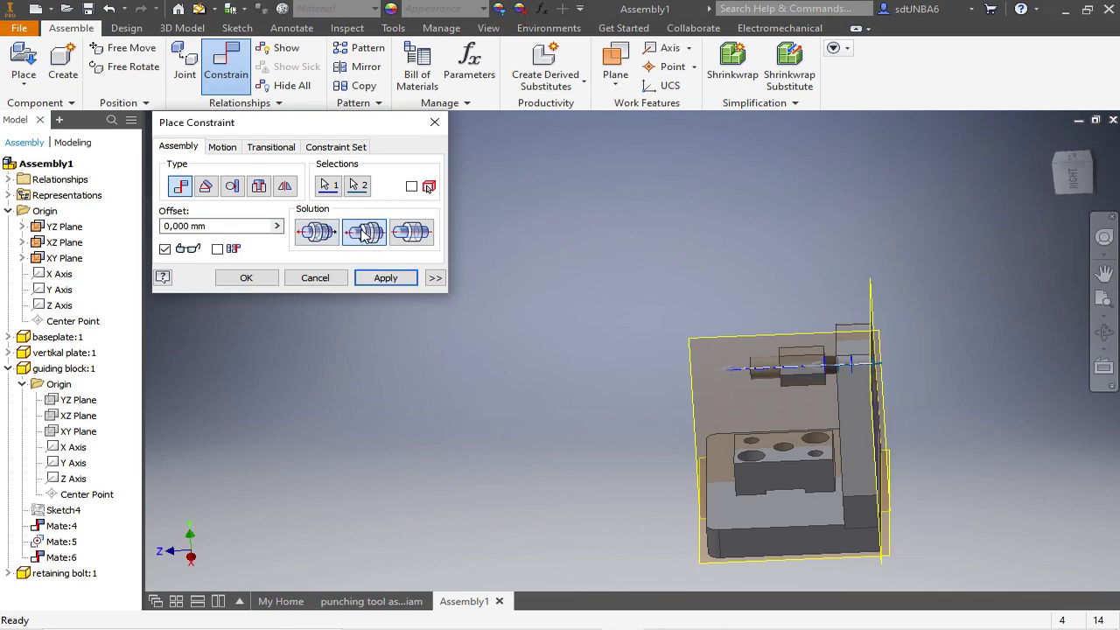
left_click(376, 279)
- Mate the retaining bolt's hexagonal shoulder face to the vertical plate's front face with a 0 mm offset, and test-rotate the bolt
middle_click_drag(762, 230, 910, 357, "shift")
scroll(860, 371, "up", 5)
left_click(847, 325)
middle_click_drag(841, 316, 741, 298)
scroll(713, 323, "up", 2)
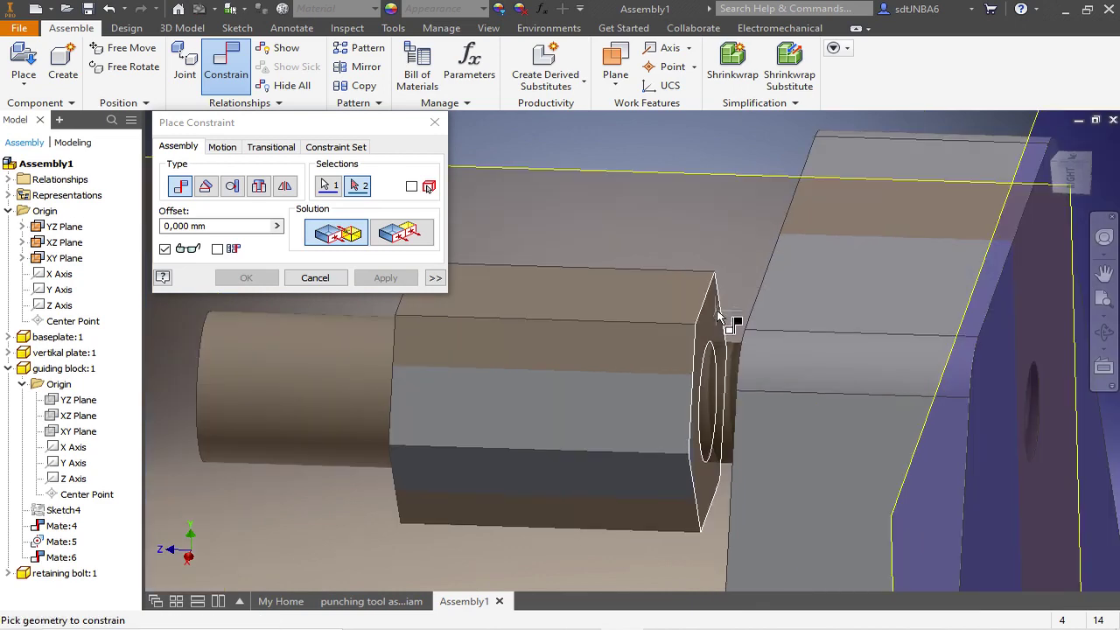
scroll(719, 315, "down", 2)
middle_click_drag(618, 280, 475, 281, "shift")
left_click(385, 278)
key("Escape")
left_click(660, 317)
left_click_drag(659, 316, 660, 281)
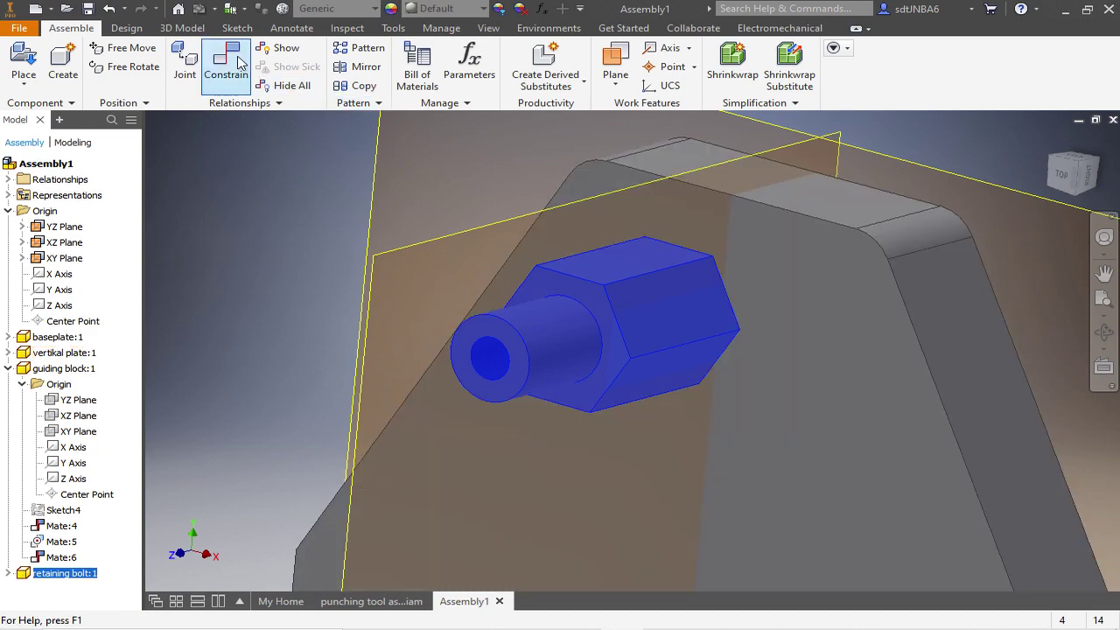
- Add a directed angle constraint of 0 deg between the upper face of the retaining bolt's hexagon and the vertical plate's top face
left_click(228, 63)
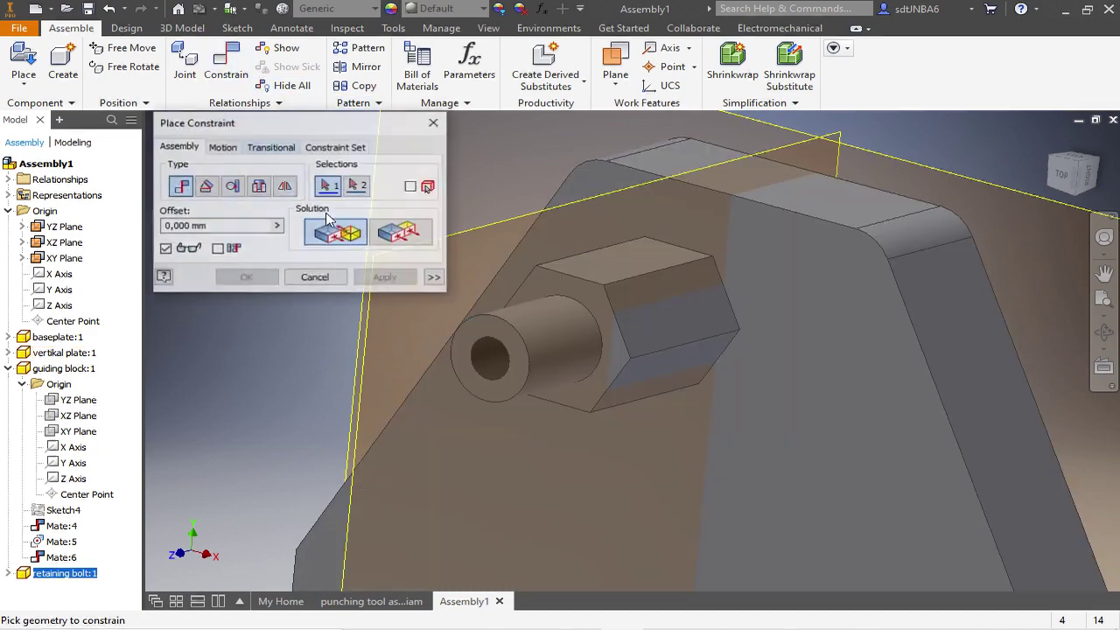
left_click(643, 267)
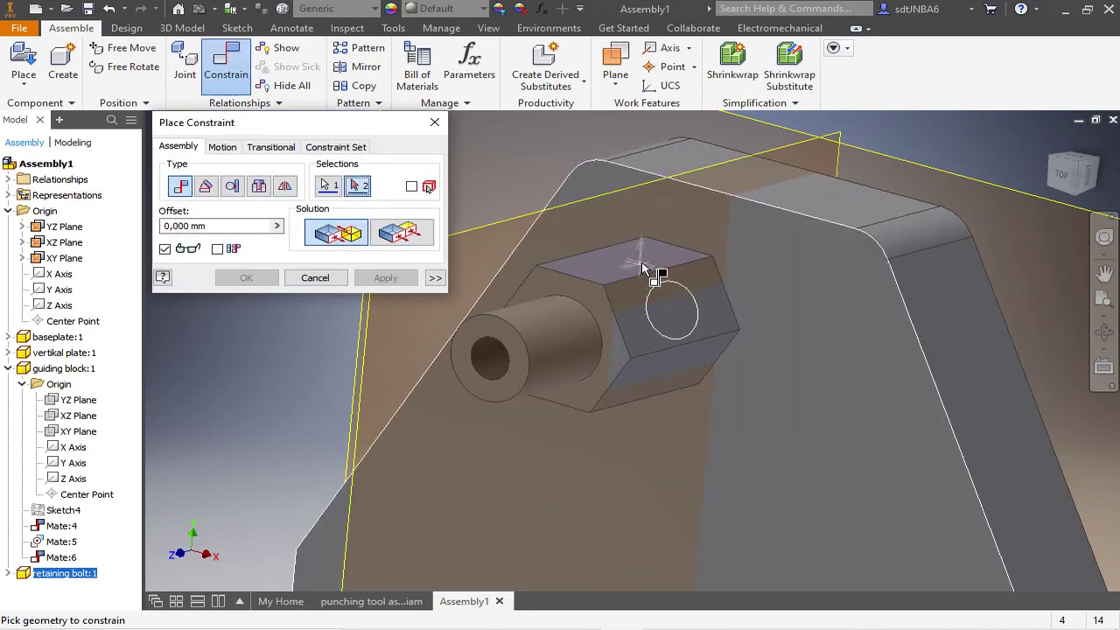
left_click(207, 187)
left_click(317, 243)
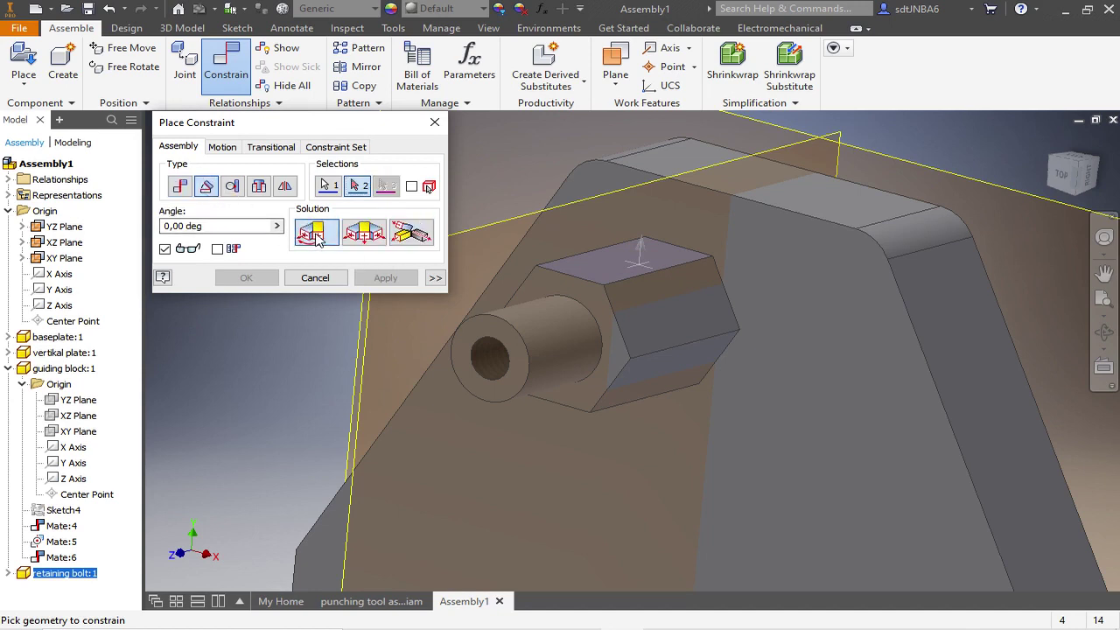
left_click(816, 207)
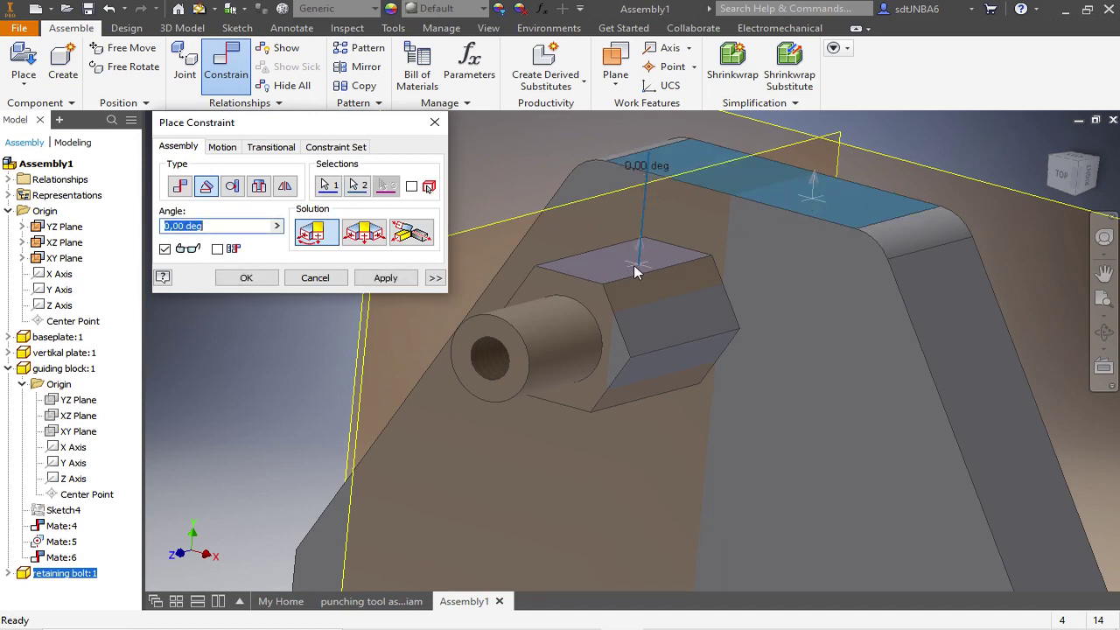
left_click(246, 278)
- Place one instance of the excentrical disc part in free space beside the retaining bolt
scroll(464, 261, "down", 3)
scroll(587, 284, "down", 5)
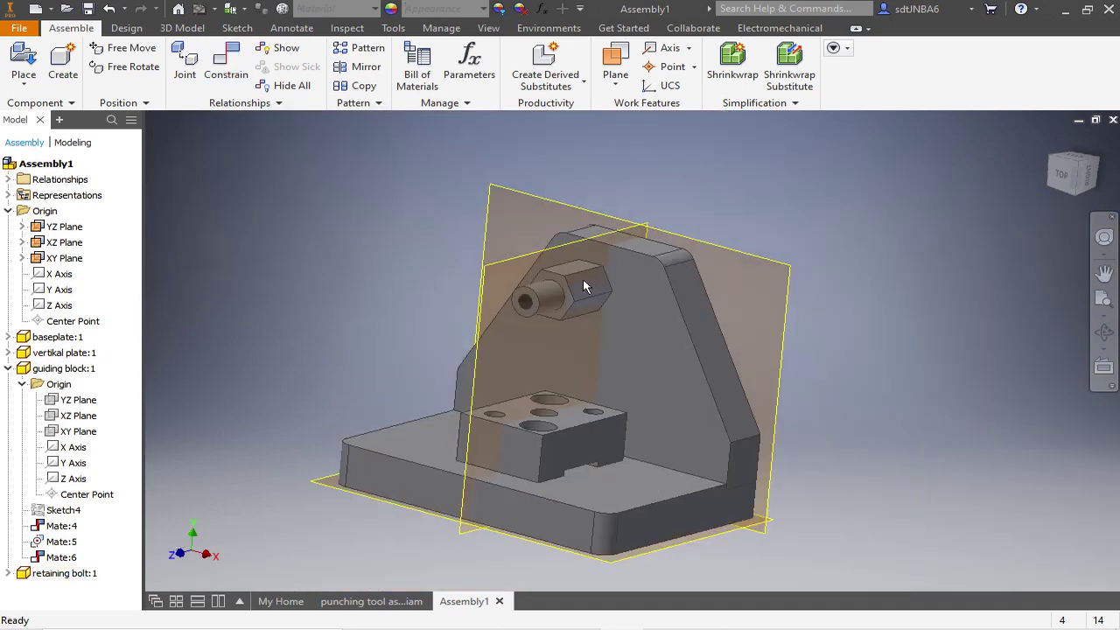
middle_click_drag(395, 248, 377, 245, "shift")
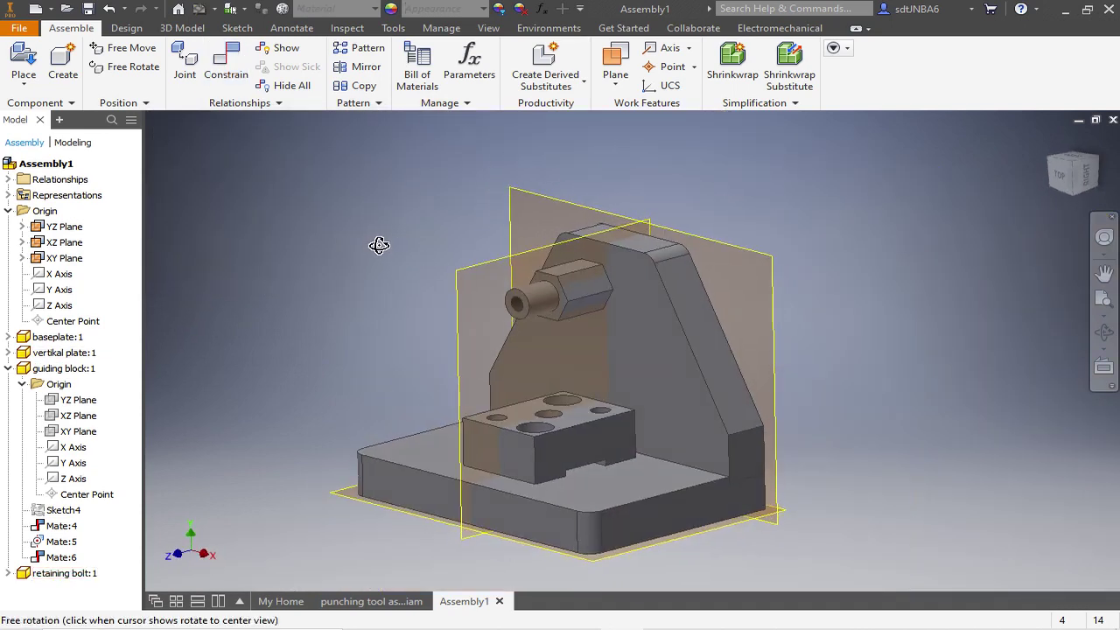
left_click(25, 84)
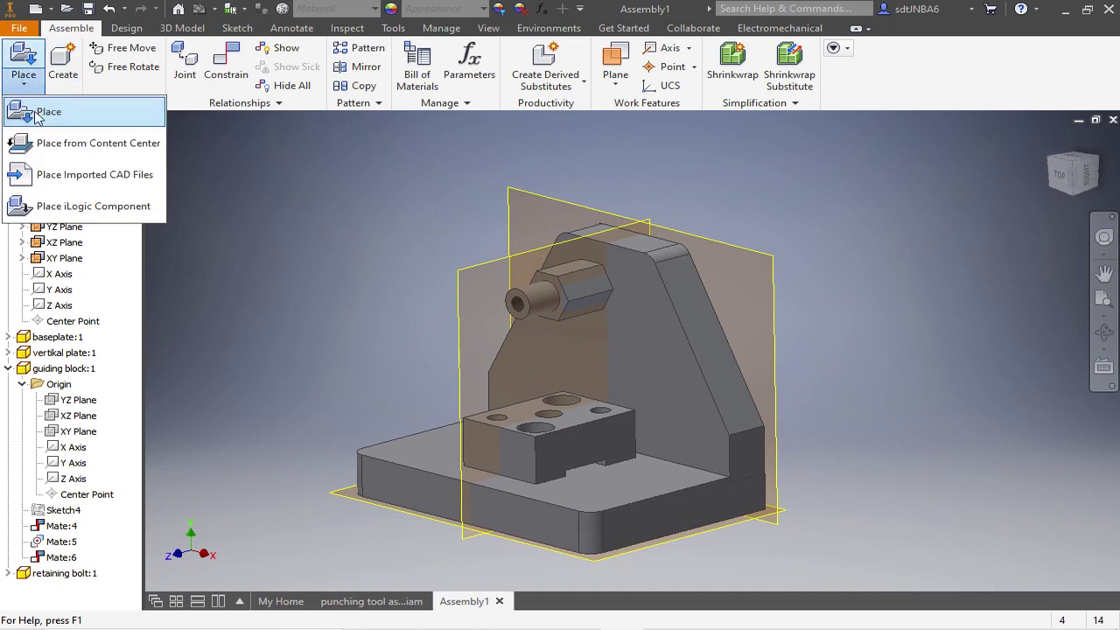
left_click(39, 114)
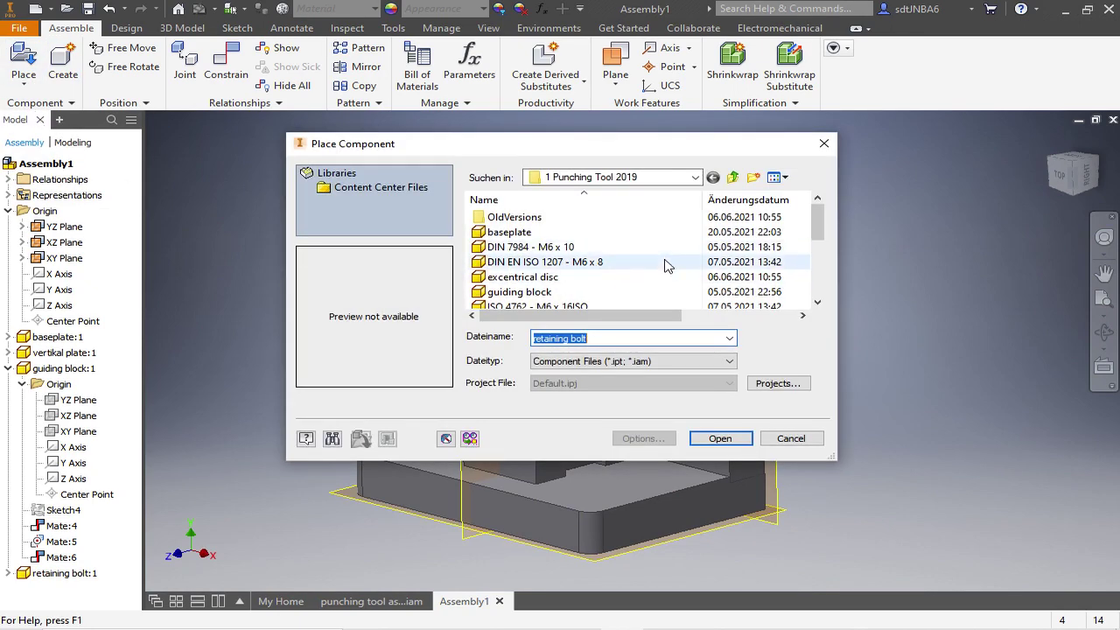
left_click(522, 277)
left_click(720, 439)
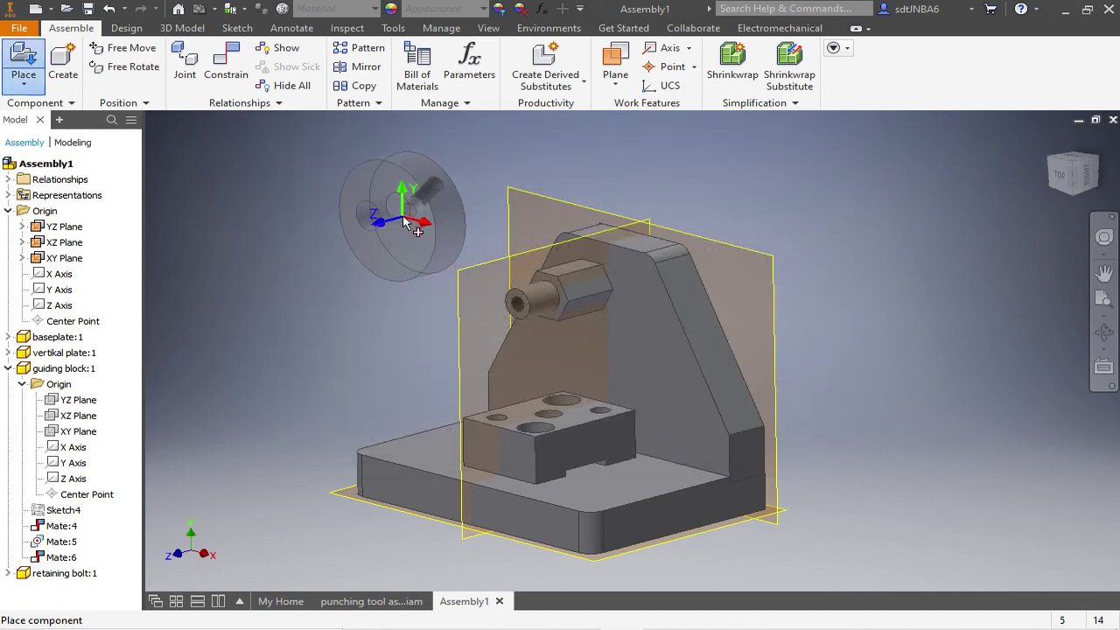
left_click(408, 221)
key("Escape")
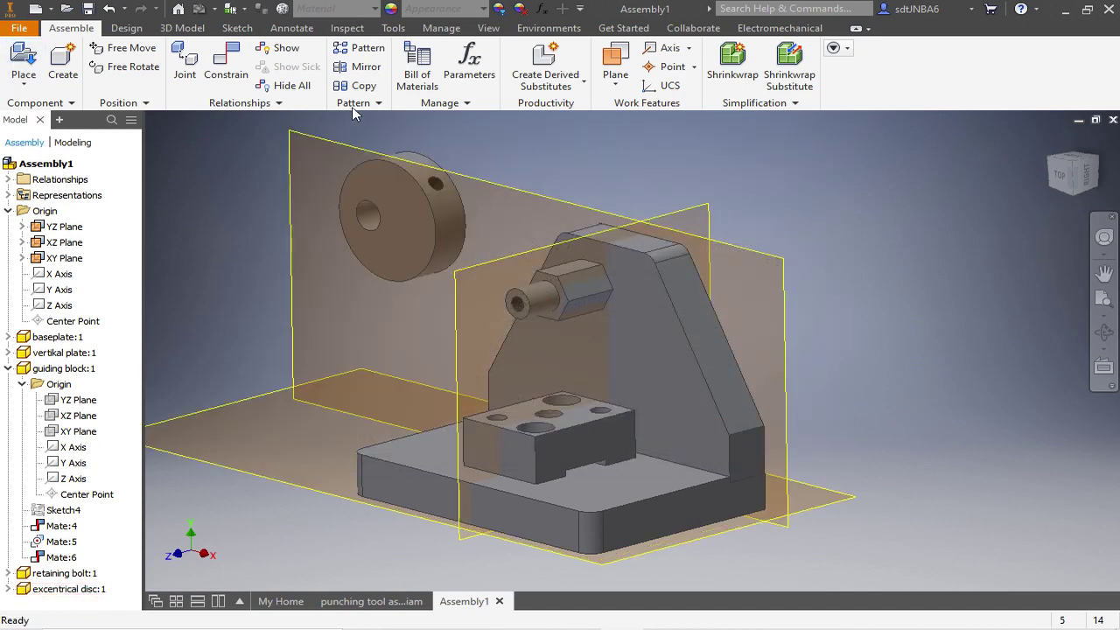
- Mate the axis of the excentrical disc's off-centre hole to the retaining bolt's thin cylindrical end at 0 mm, using the aligned solution
key("c")
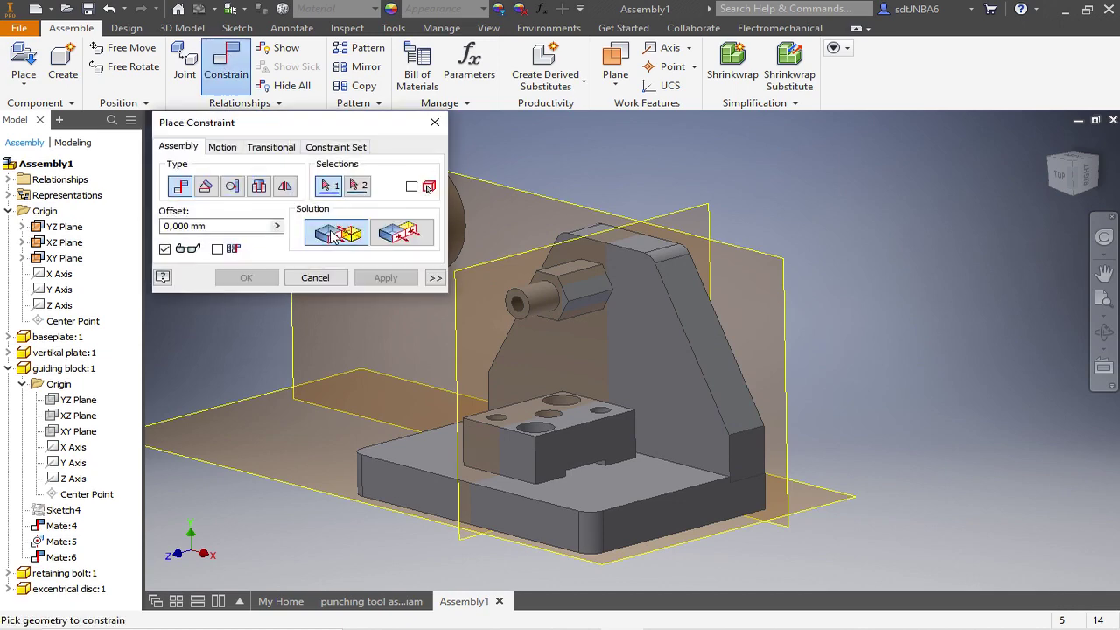
scroll(523, 241, "down", 3)
scroll(529, 242, "down", 3)
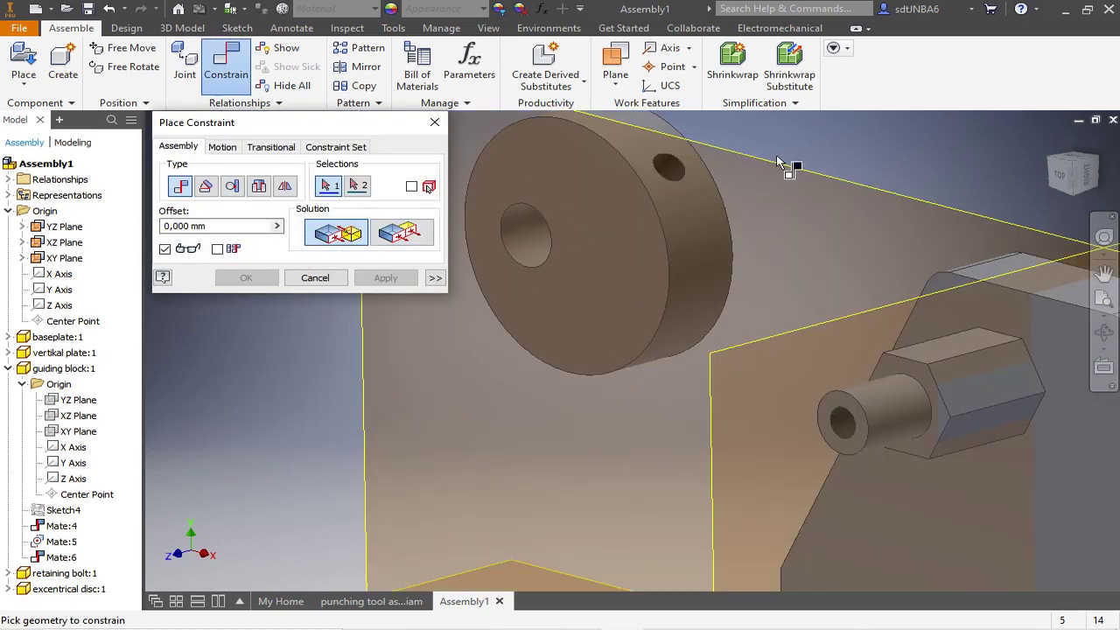
left_click(540, 233)
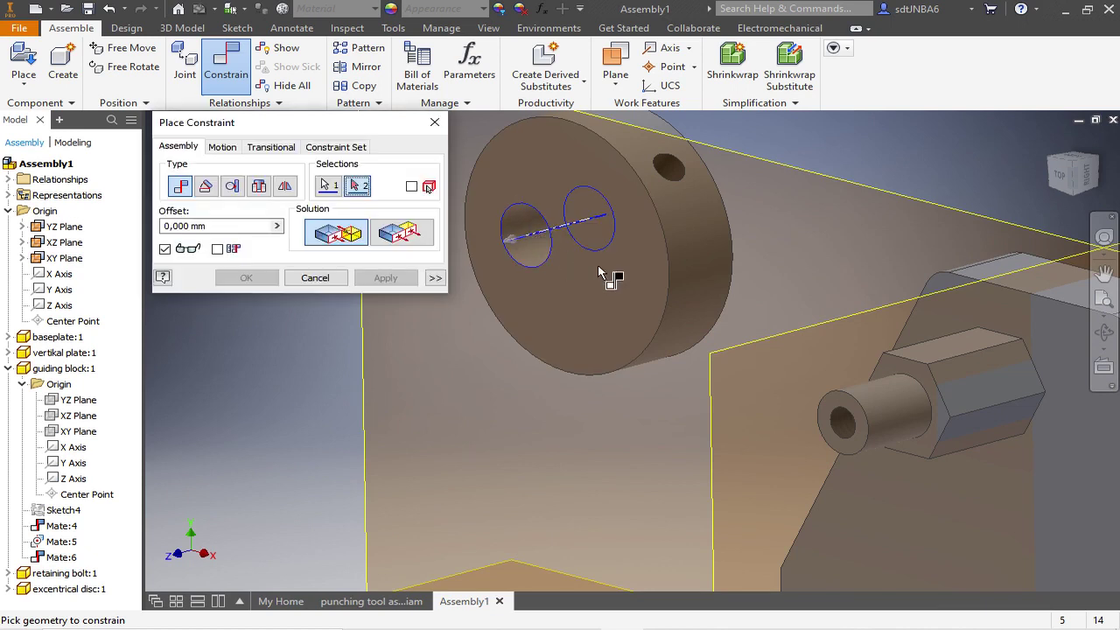
left_click(885, 412)
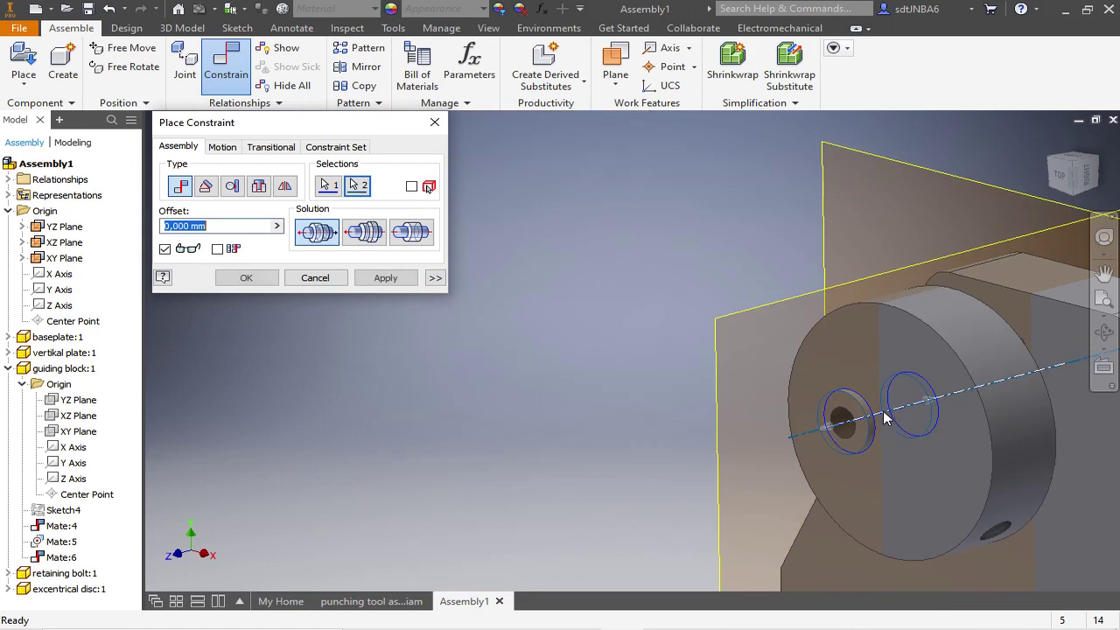
middle_click_drag(958, 319, 1025, 281, "shift")
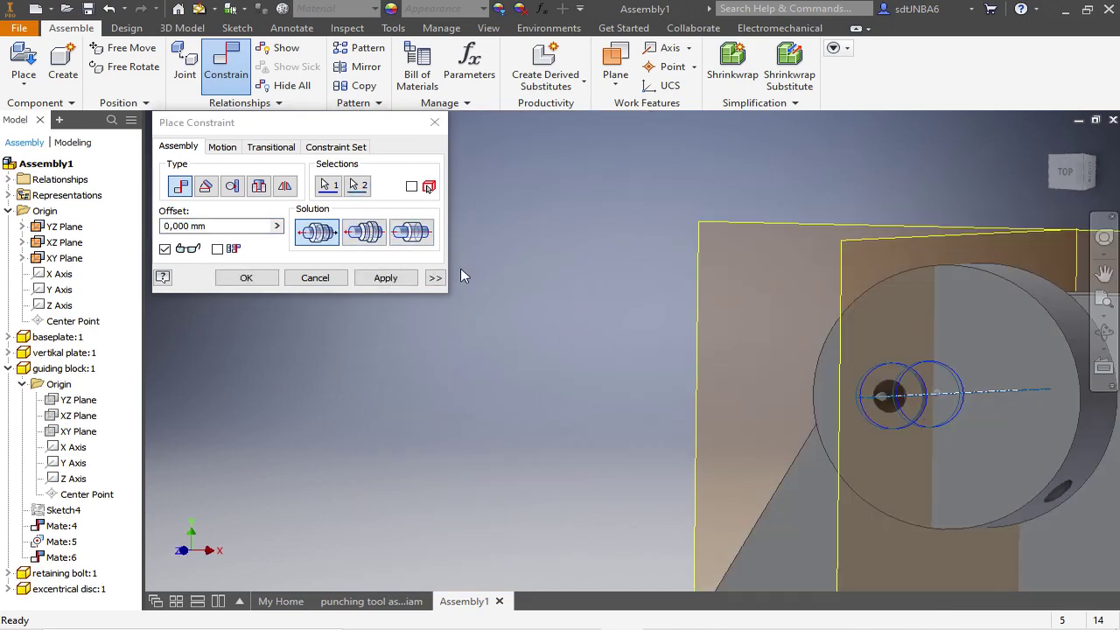
left_click(364, 233)
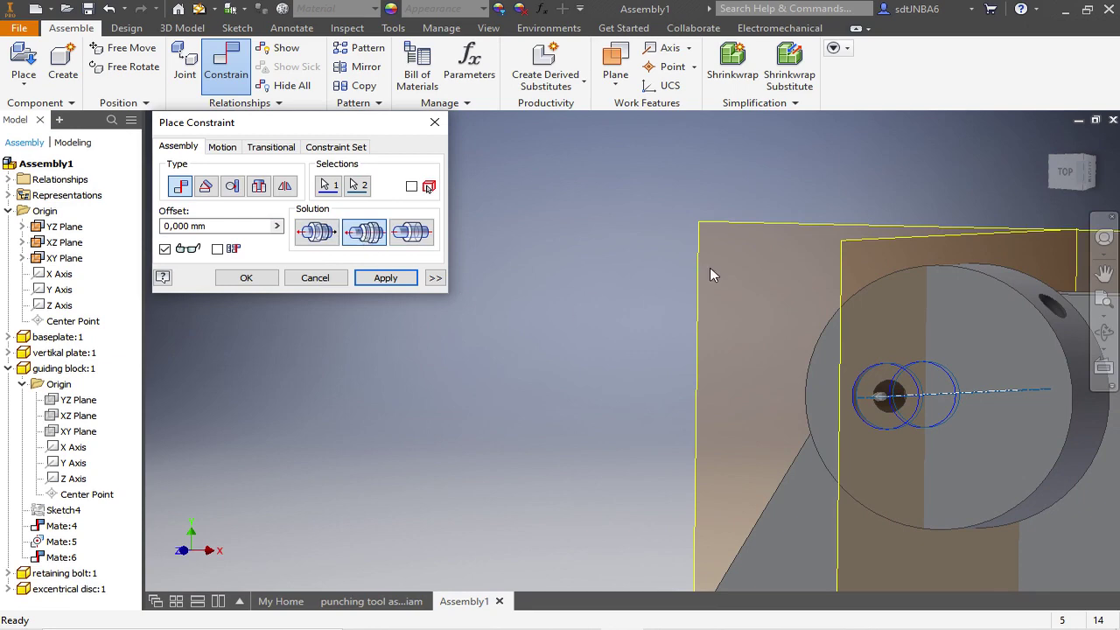
middle_click_drag(690, 332, 709, 391, "shift")
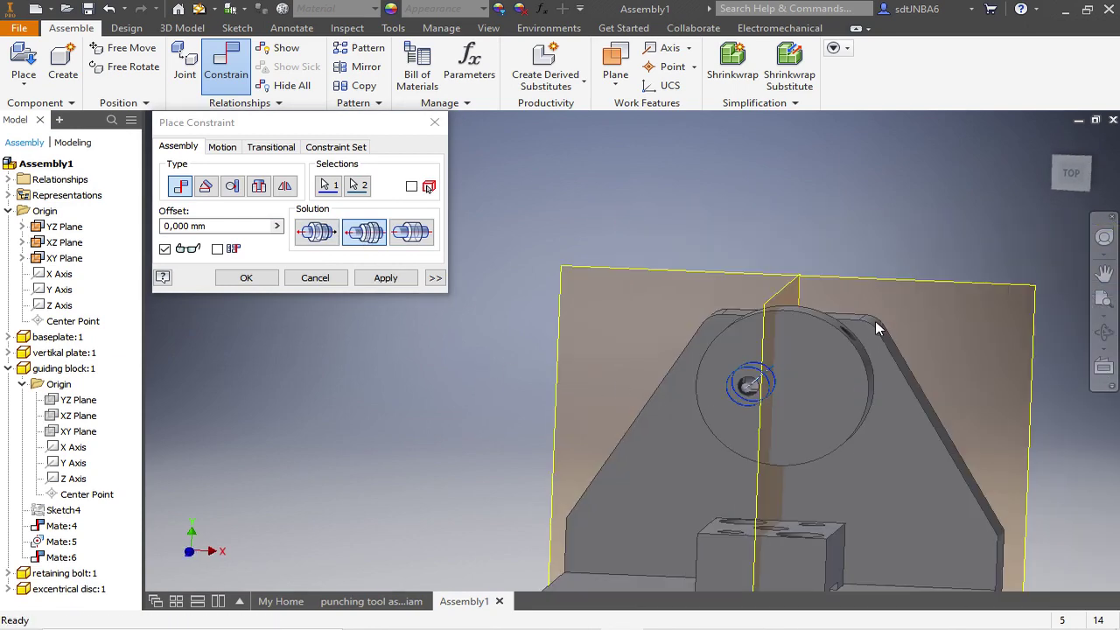
scroll(817, 358, "down", 3)
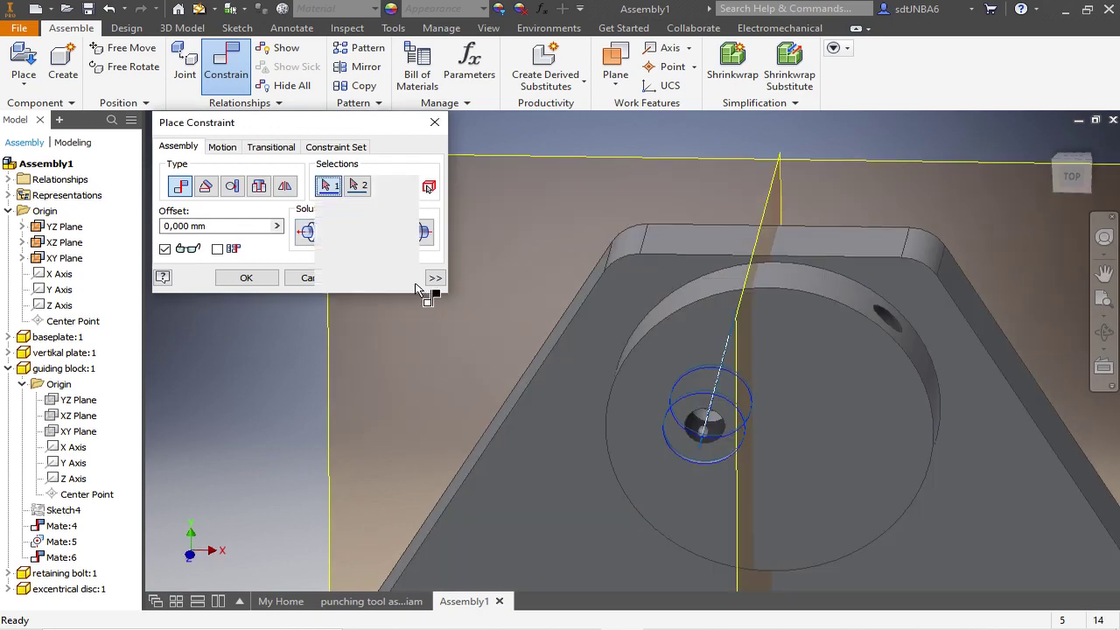
- Pull the excentrical disc away from the bolt's hexagon and mate its rear face to the hexagon's front face with a 0 mm offset
middle_click_drag(425, 292, 631, 312, "shift")
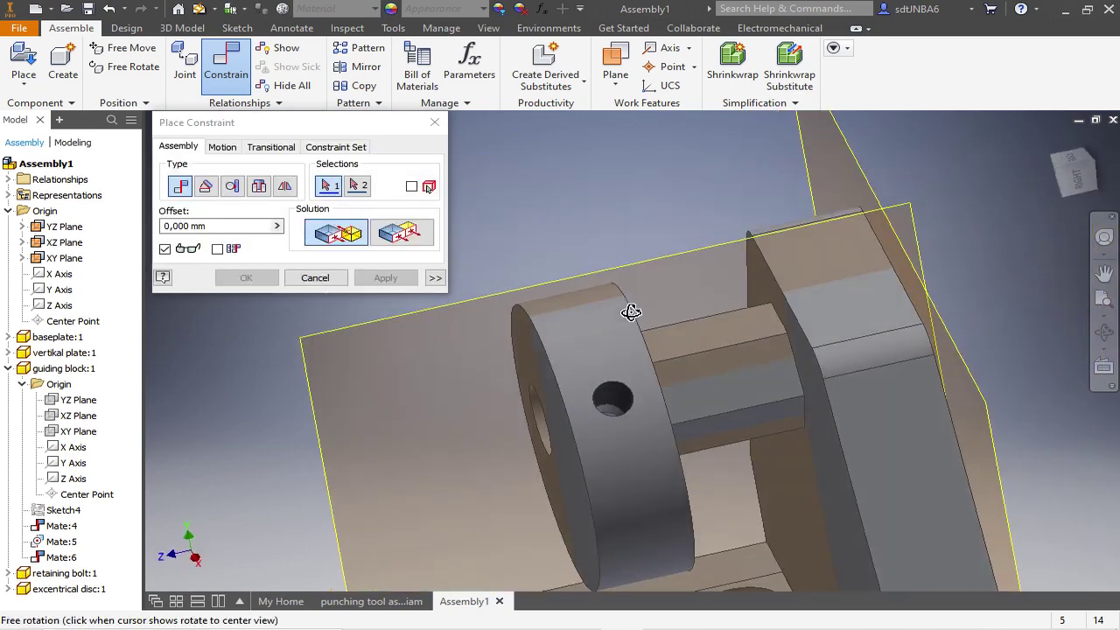
key("Escape")
left_click_drag(569, 342, 527, 328)
left_click(573, 350)
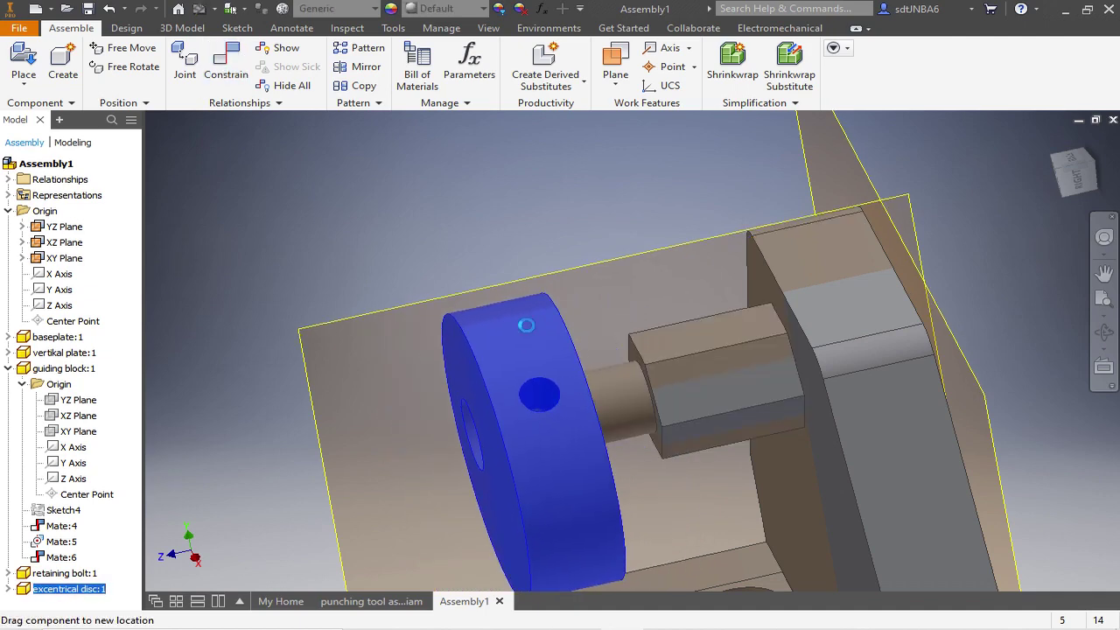
mouse_move(430, 187)
middle_mouse_down("shift")
mouse_move(404, 186)
mouse_move(407, 213)
mouse_move(420, 207)
middle_mouse_up("shift")
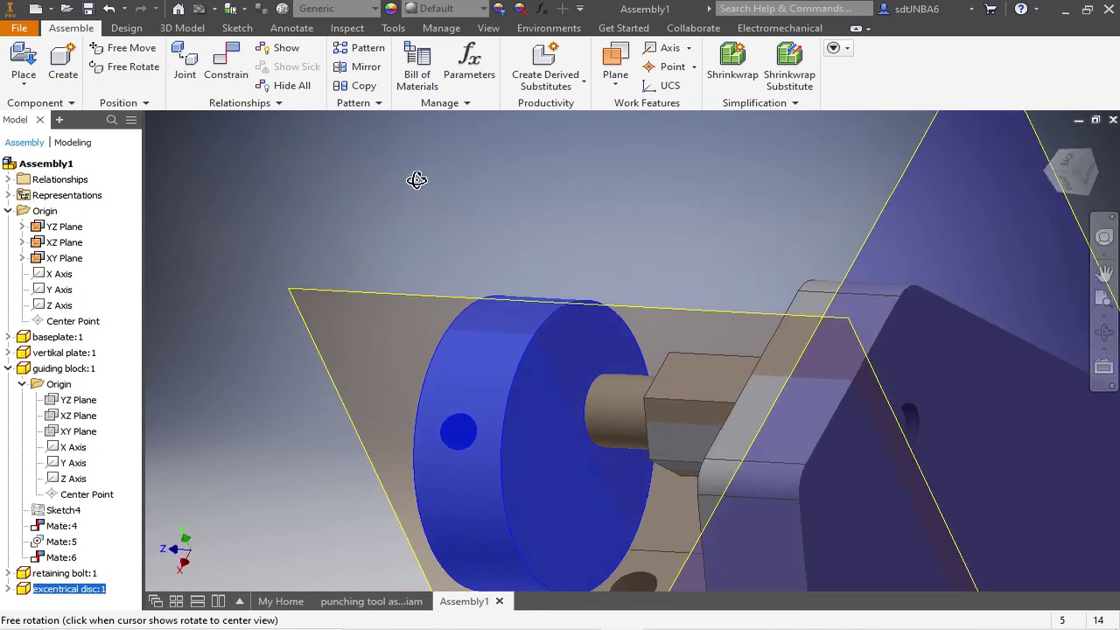
left_click(230, 51)
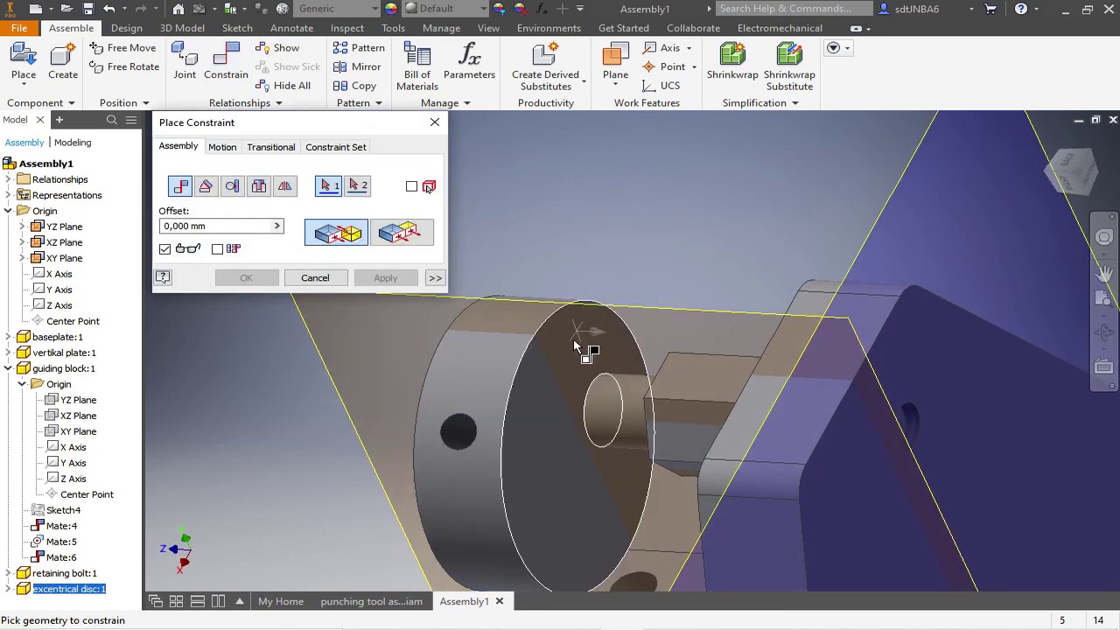
left_click(580, 342)
middle_click_drag(644, 227, 658, 344, "shift")
left_click(641, 357)
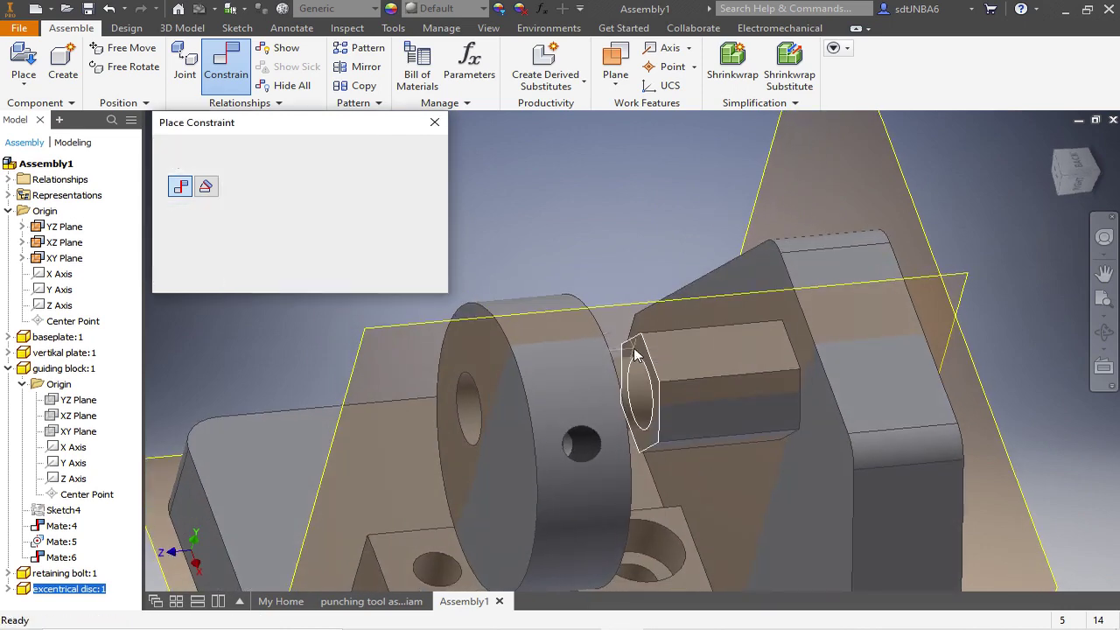
left_click(385, 277)
- Add a directed angle constraint of 0 deg between the excentrical disc's YZ plane and the assembly's YZ plane
middle_click_drag(725, 257, 887, 260, "shift")
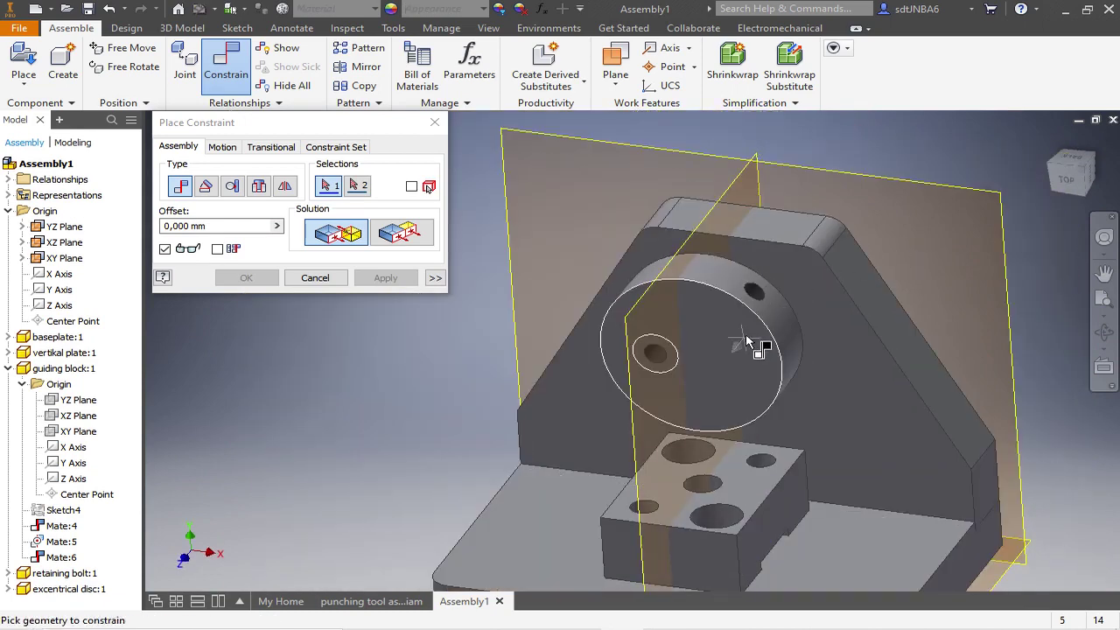
left_click(9, 369)
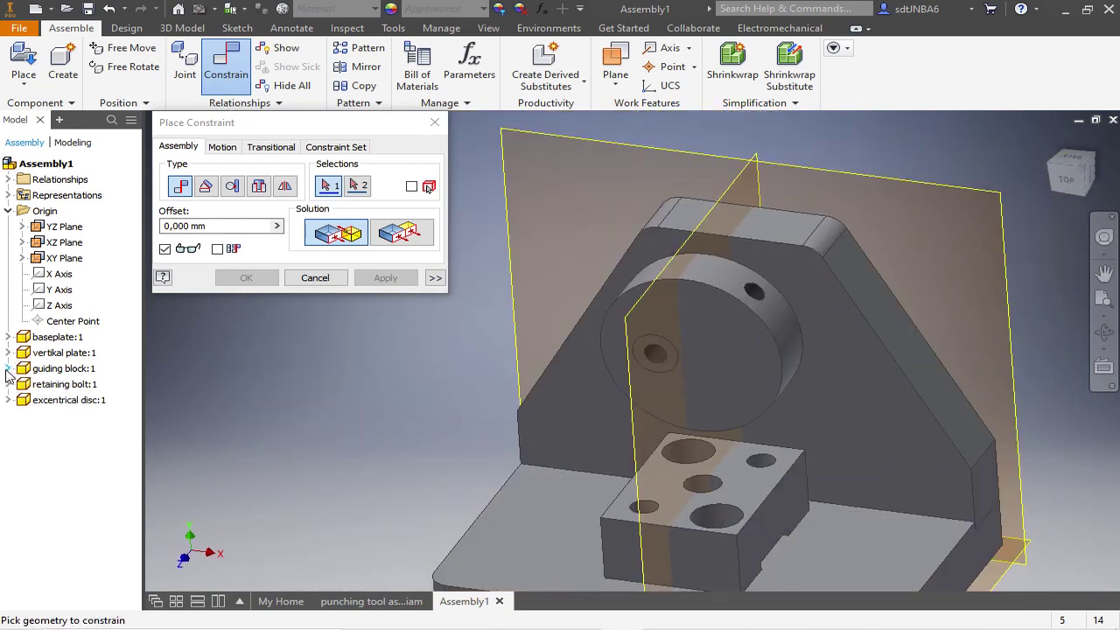
left_click(9, 400)
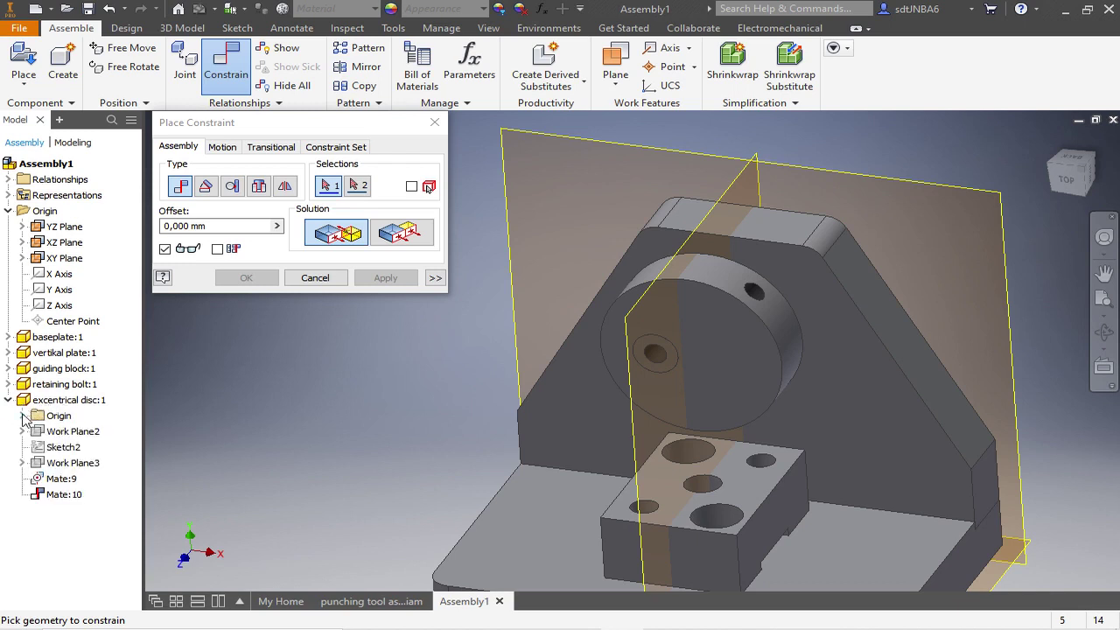
left_click(22, 416)
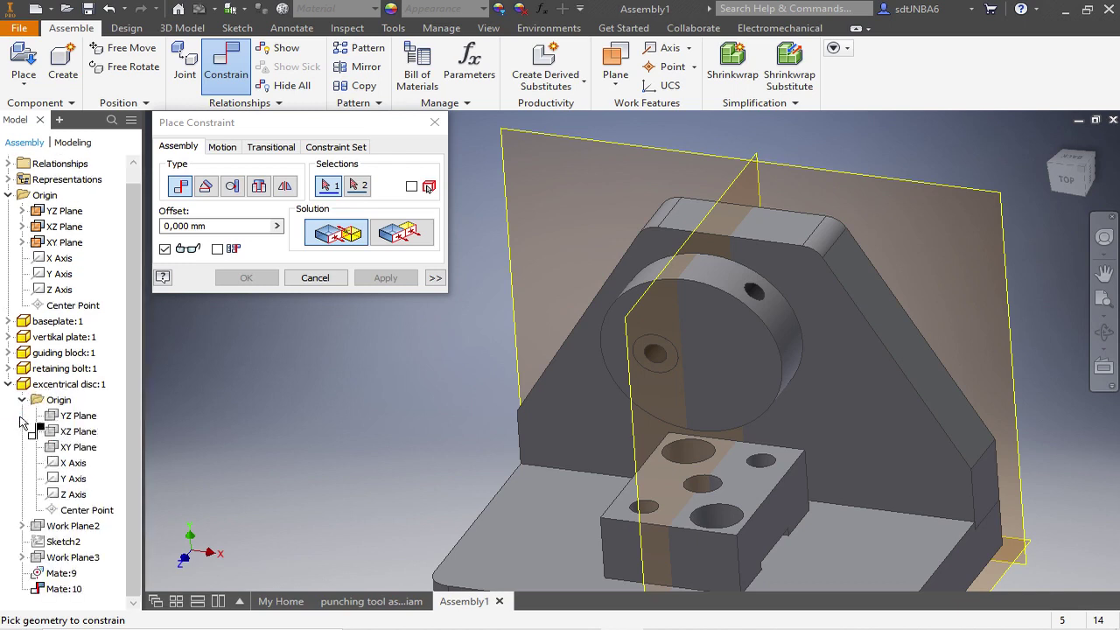
left_click(74, 417)
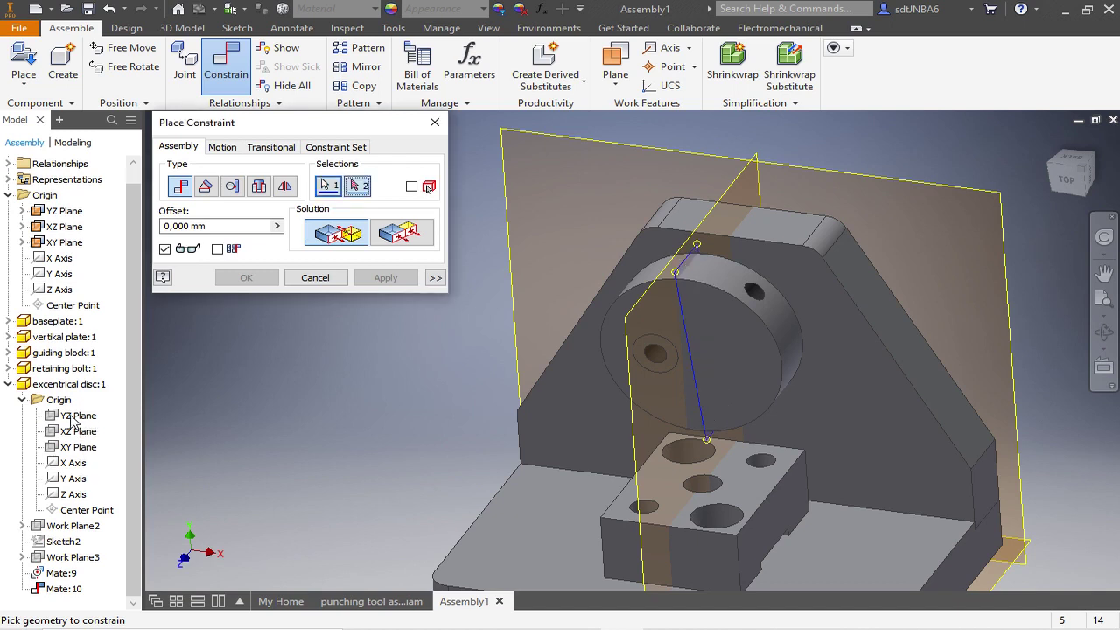
left_click(207, 188)
left_click(317, 231)
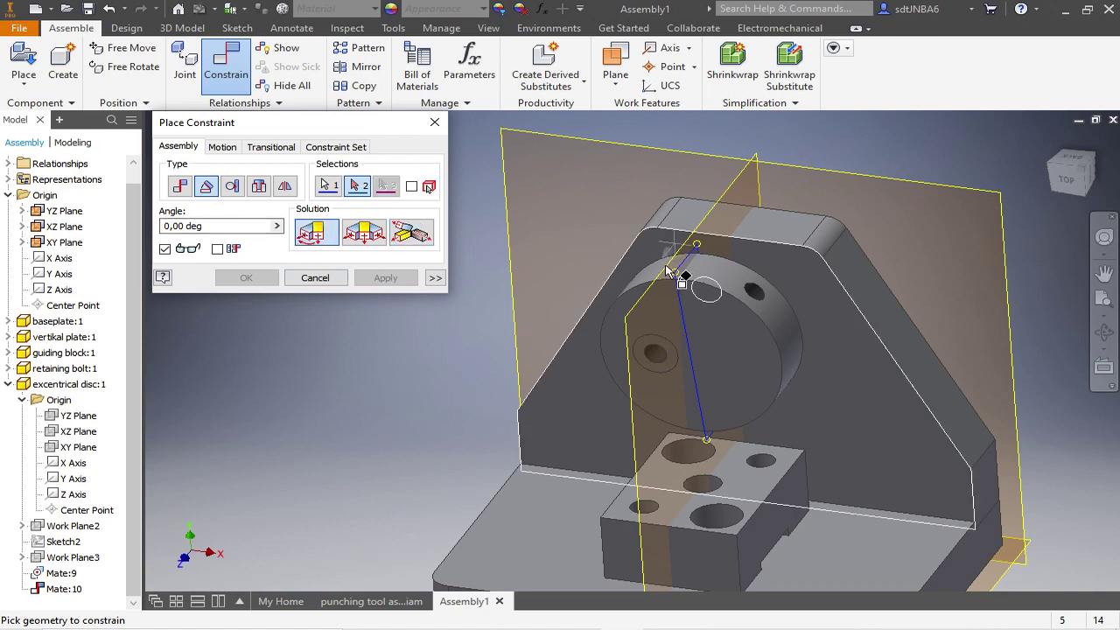
left_click(639, 307)
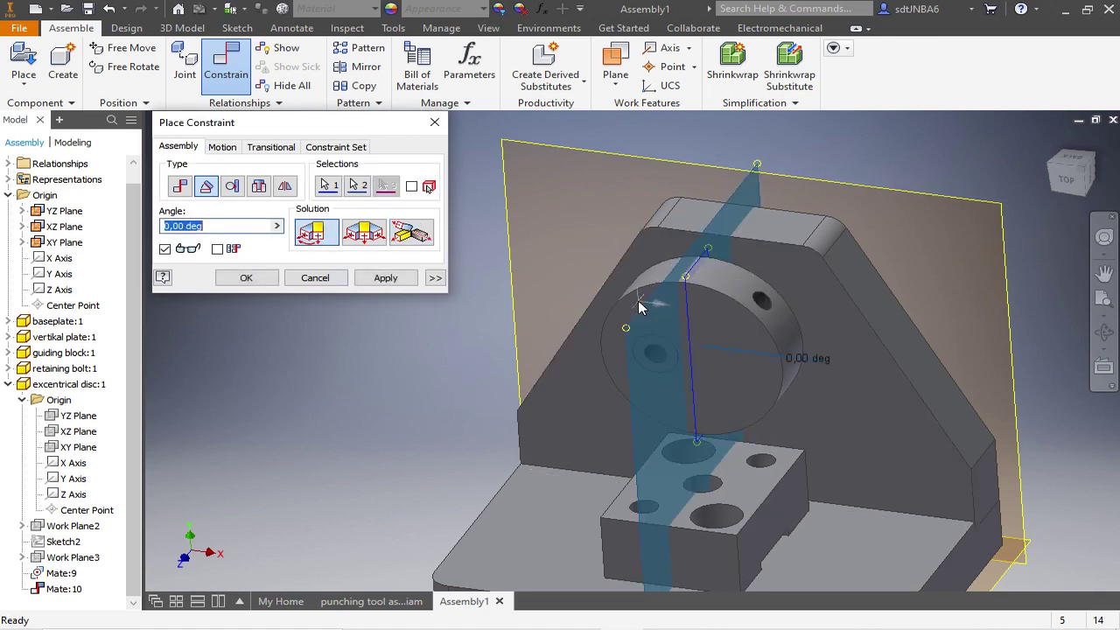
left_click(382, 278)
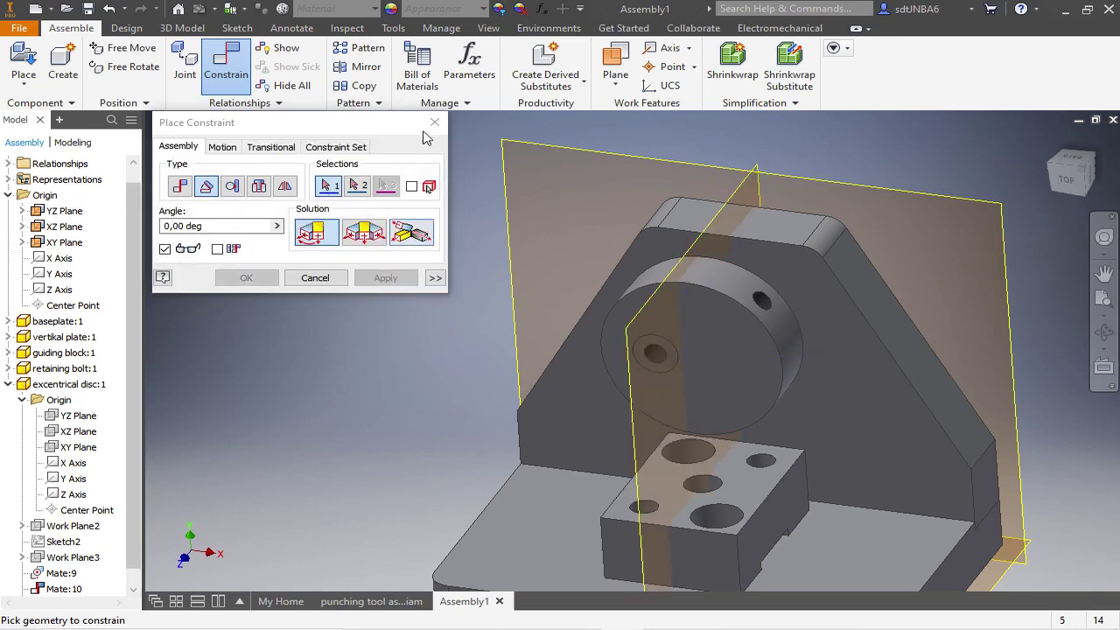
left_click(434, 125)
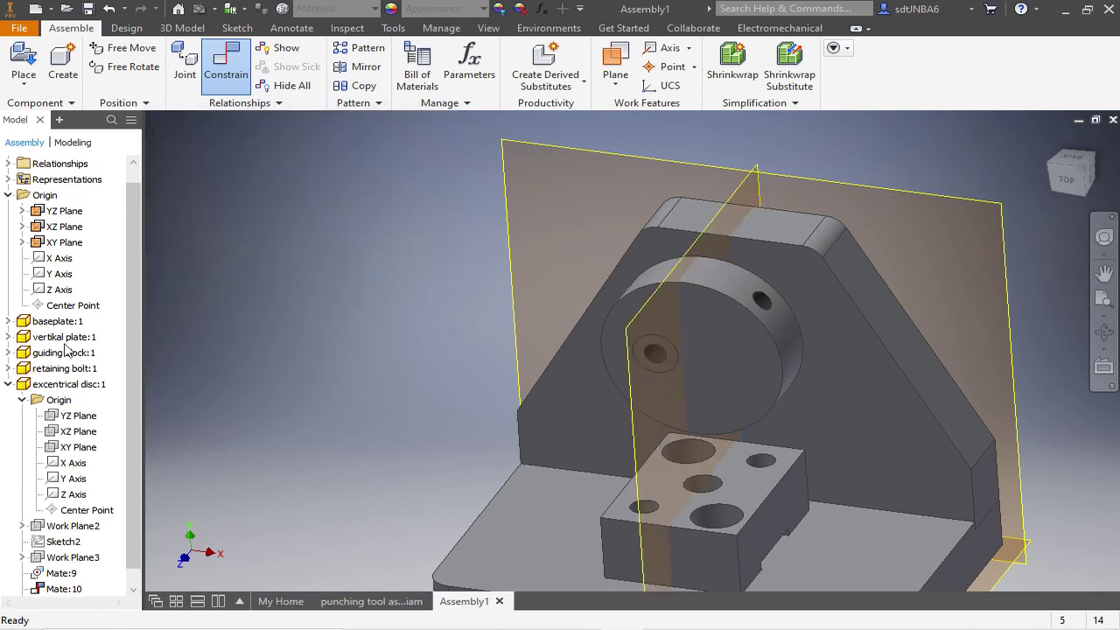
- Test the excentrical disc's angle constraint at 30 deg and set it back to 0 deg
left_click(7, 385)
left_click(8, 400)
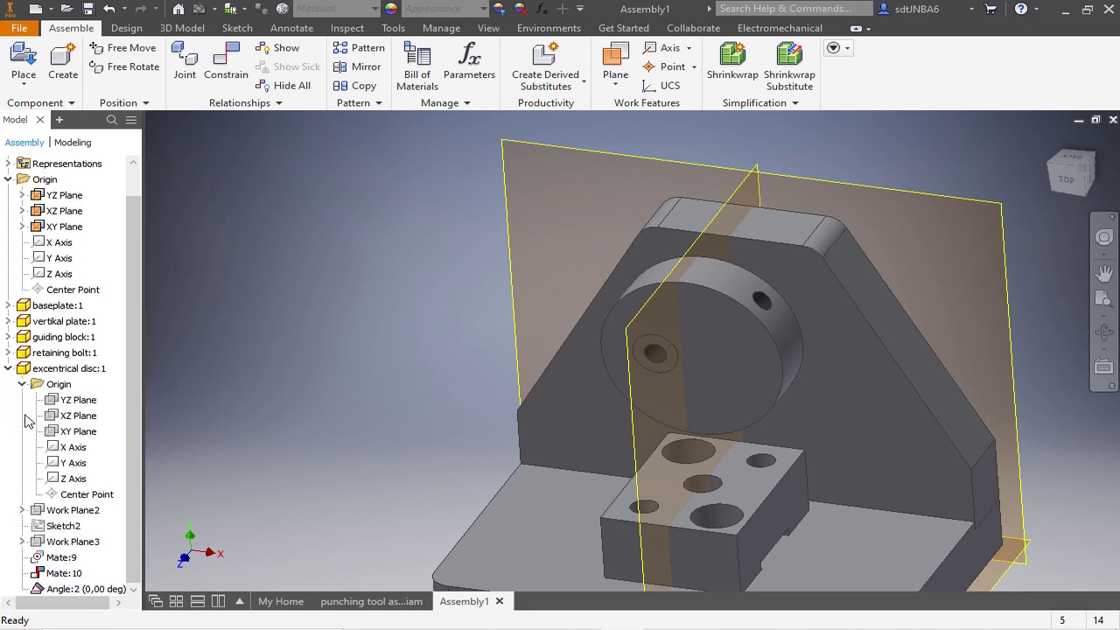
left_click(23, 384)
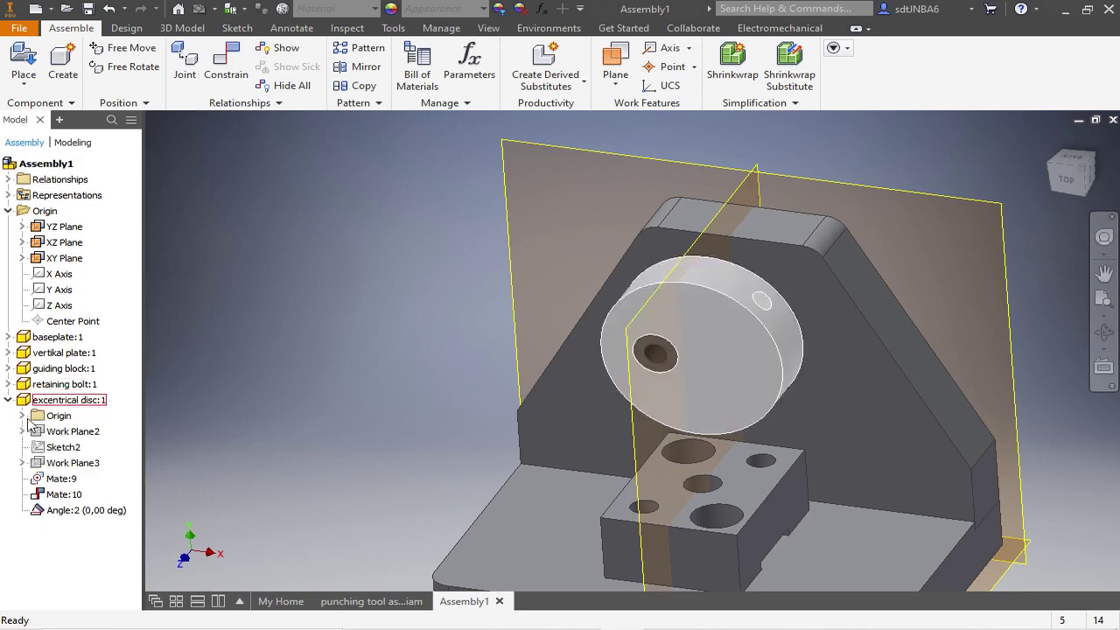
left_click(68, 512)
double_click(88, 515)
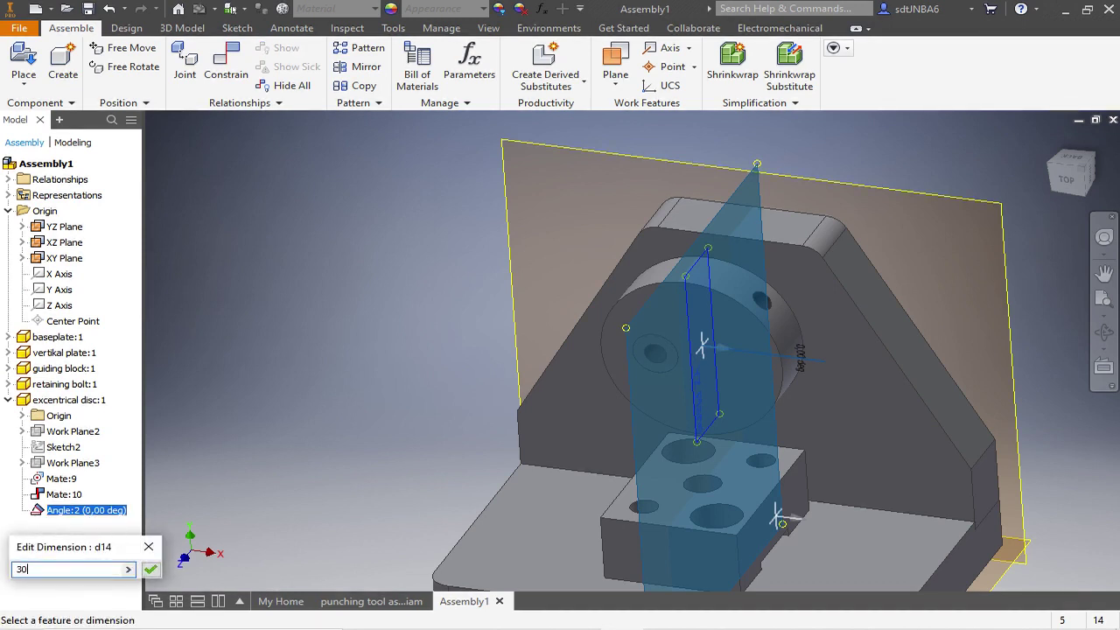
type("30")
key("Return")
double_click(87, 510)
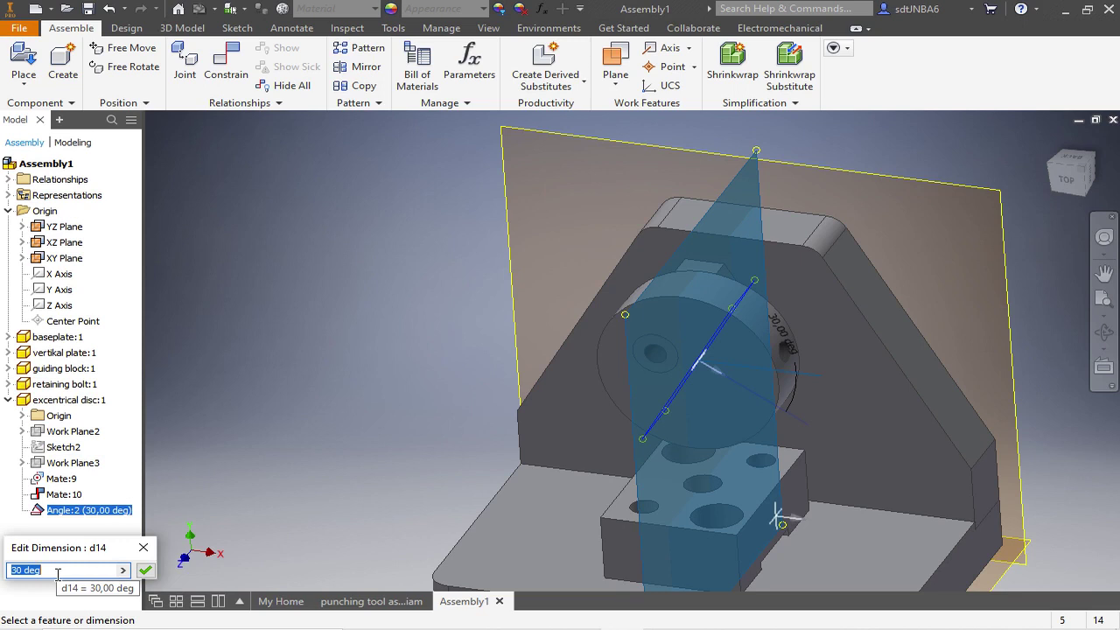
type("0")
key("Return")
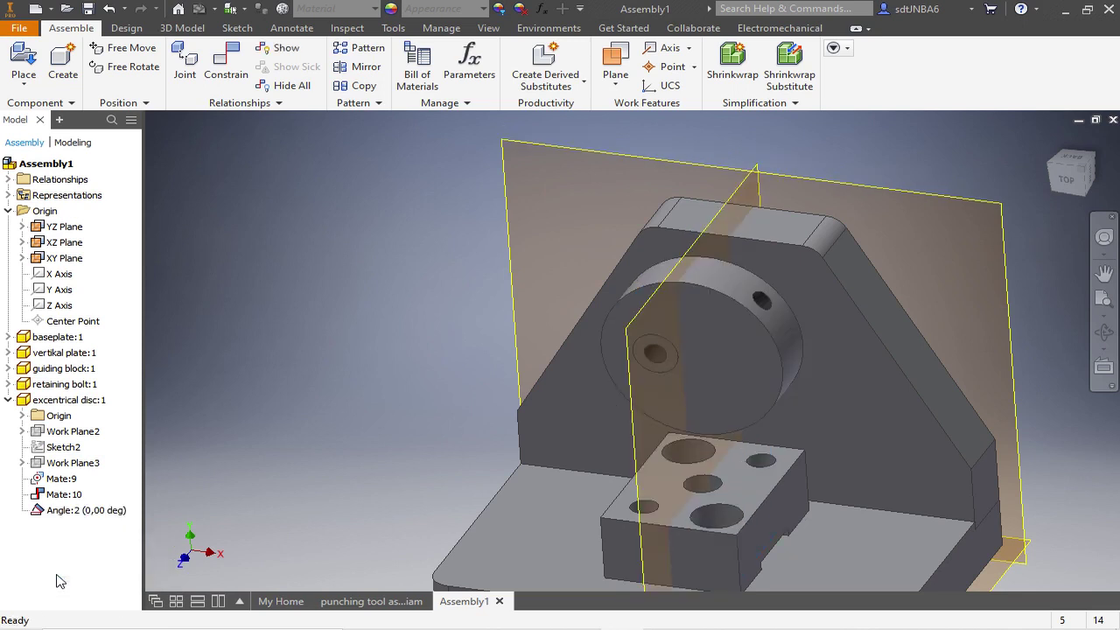
- Place one instance of the lever part in free space above the vertical plate
left_click(25, 85)
left_click(46, 111)
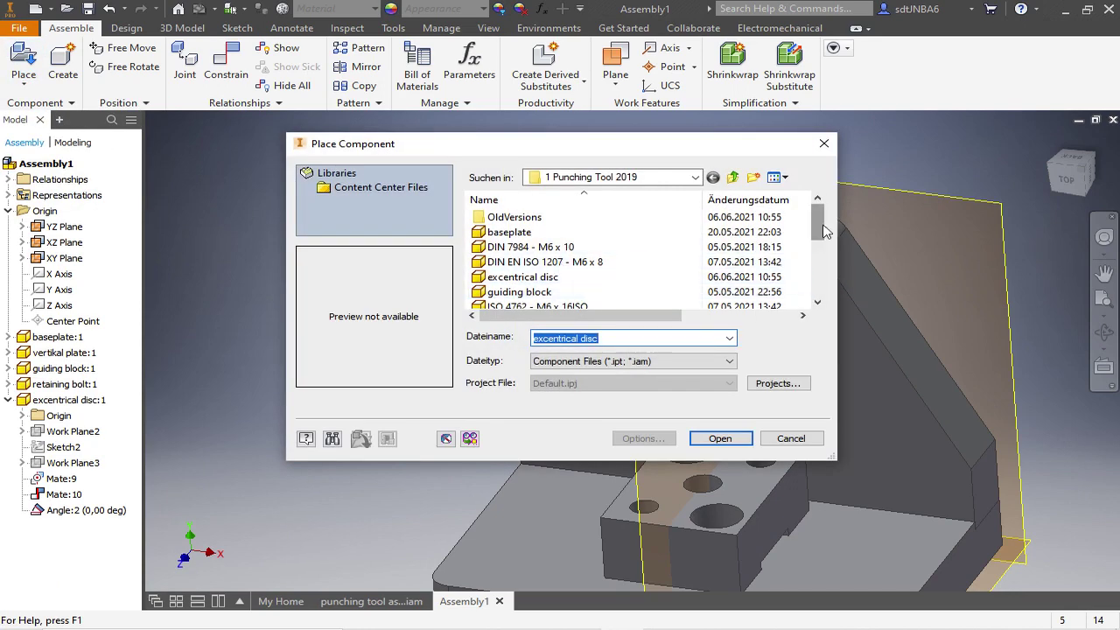
left_click_drag(820, 233, 823, 267)
left_click(617, 262)
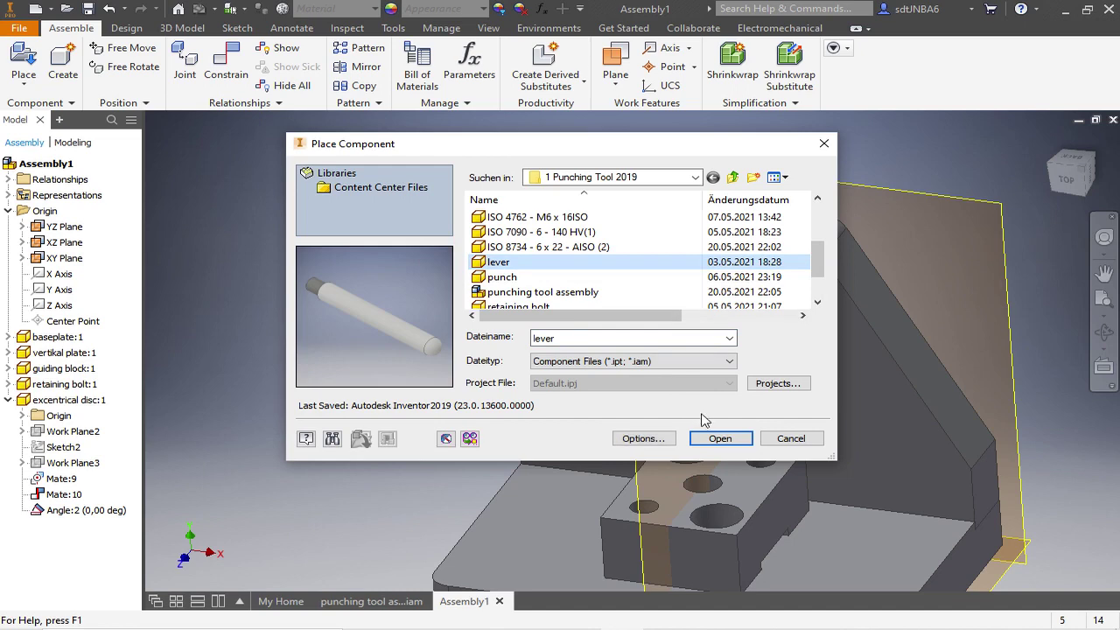
left_click(718, 438)
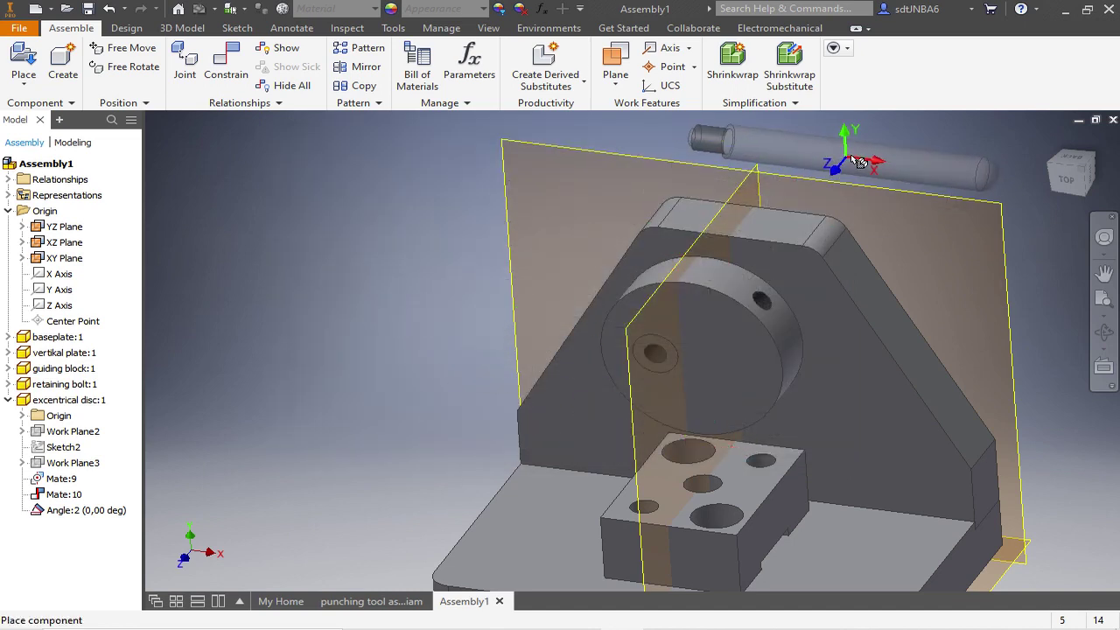
left_click(856, 161)
key("Escape")
- Mate the axis of the lever's threaded end to the hole in the excentrical disc's rim at 0 mm, using the aligned solution
scroll(503, 306, "down", 5)
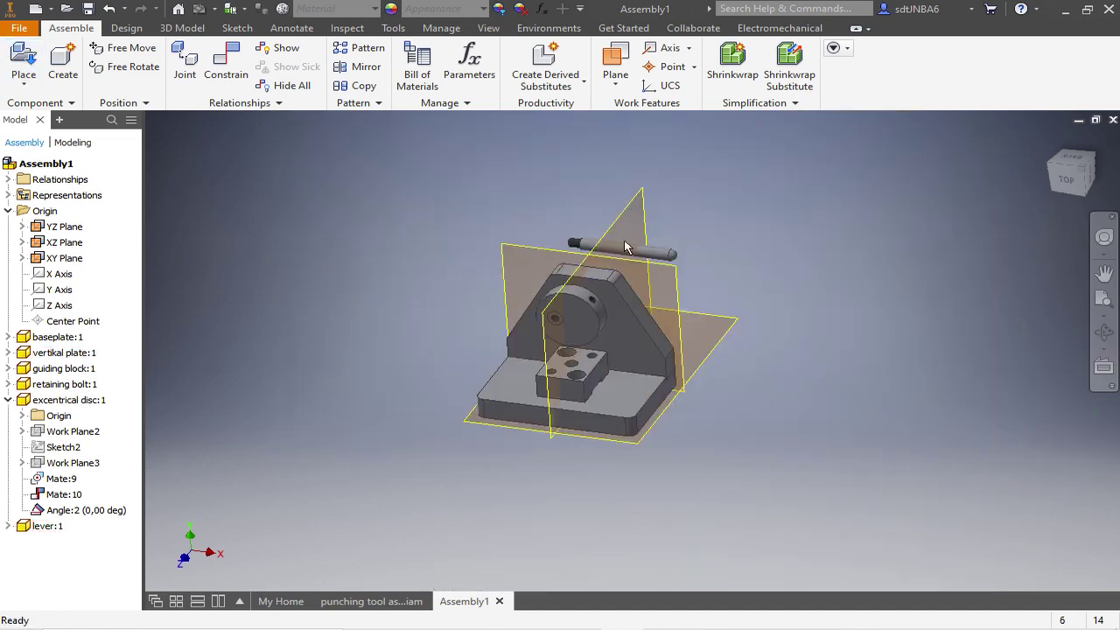
scroll(585, 237, "up", 3)
left_click(226, 66)
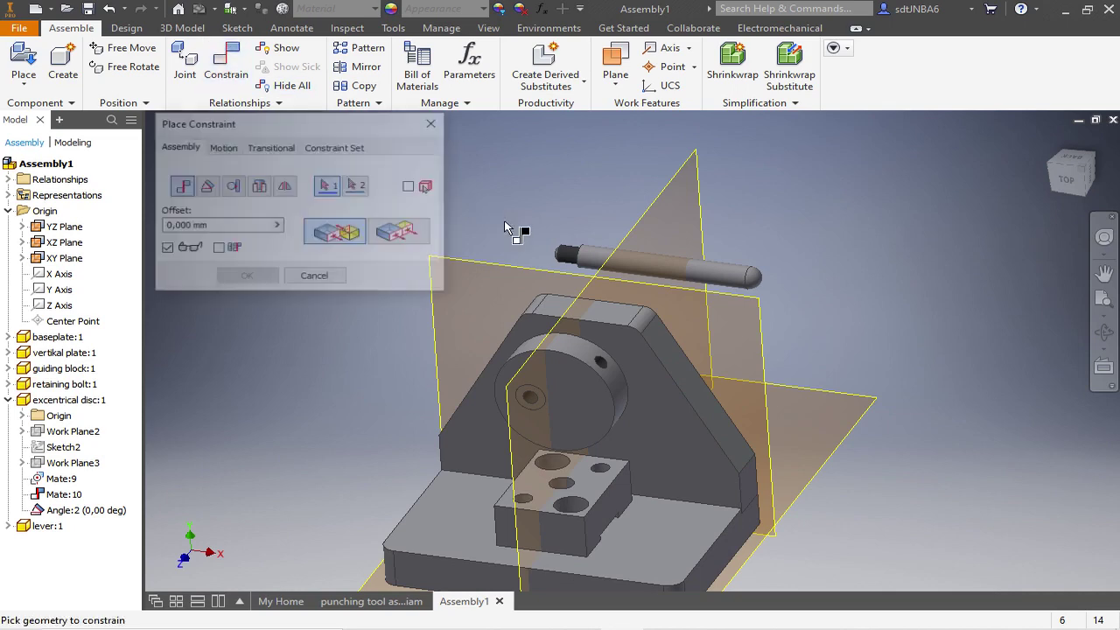
scroll(525, 236, "up", 2)
left_click(590, 256)
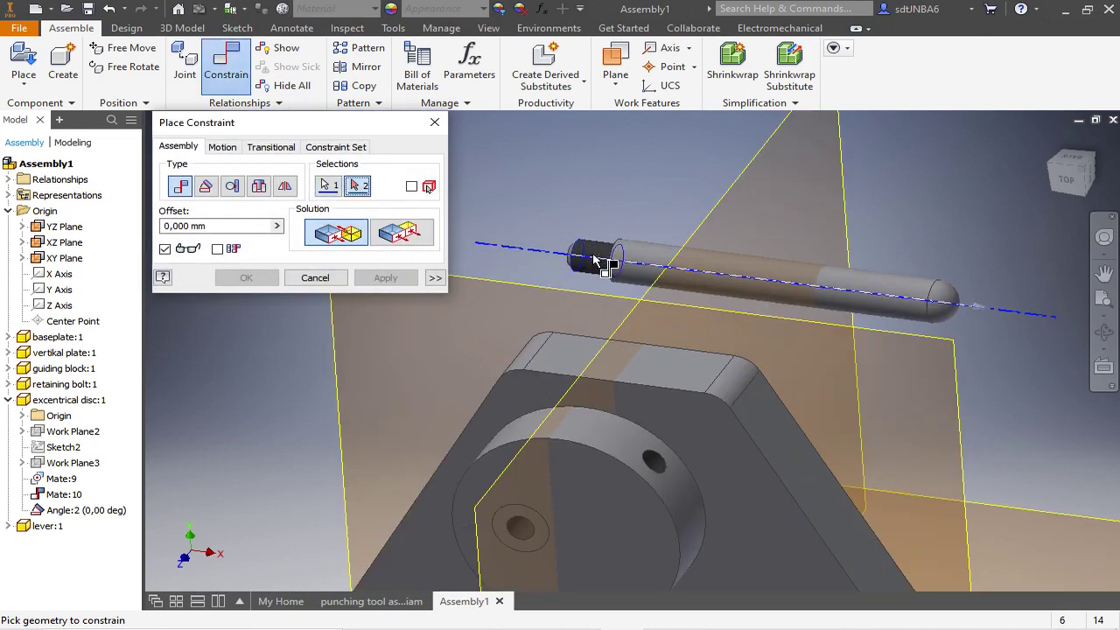
left_click(658, 461)
scroll(718, 347, "down", 3)
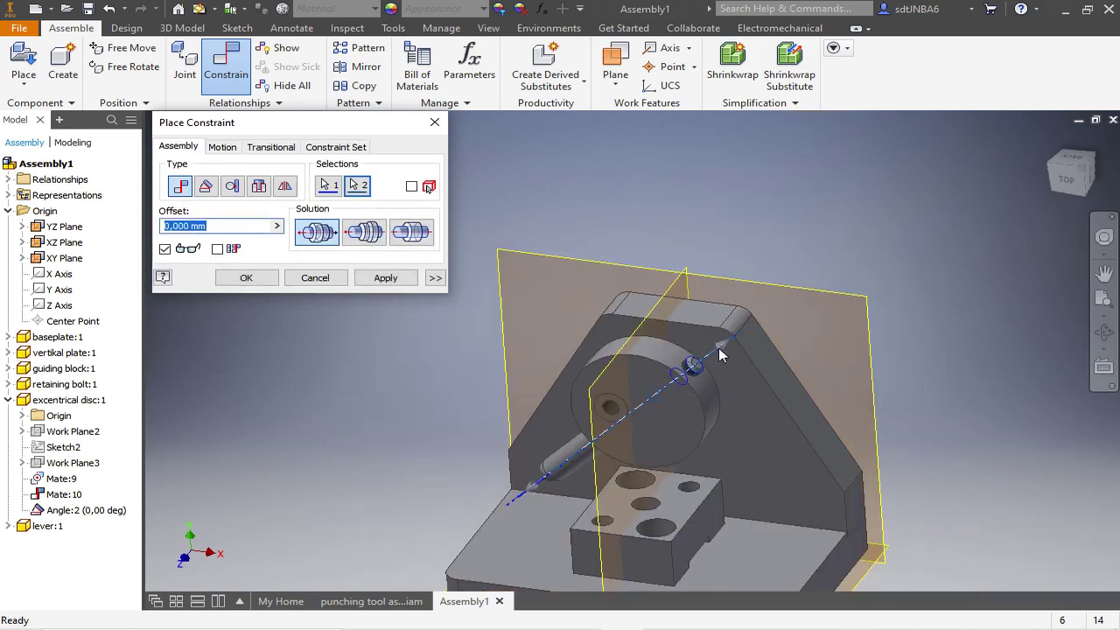
left_click(364, 232)
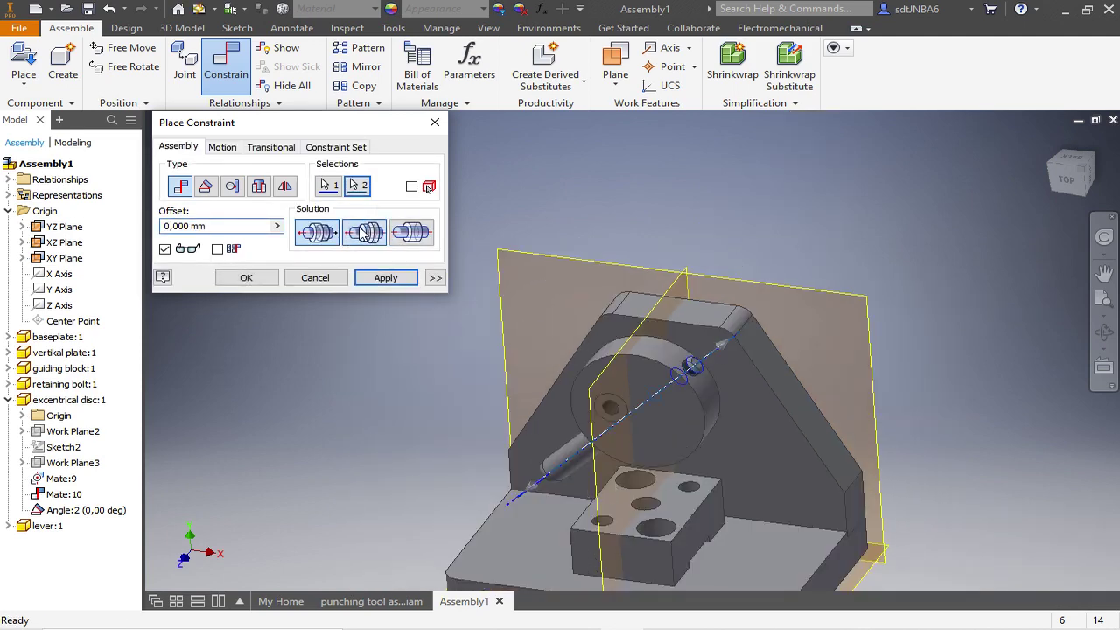
left_click(386, 277)
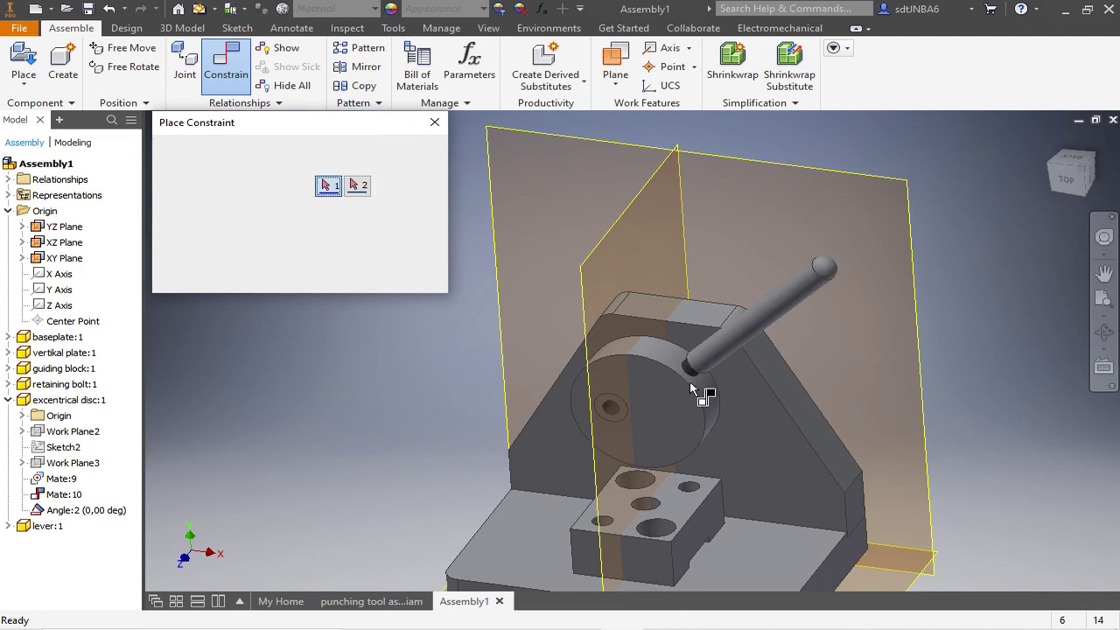
- Add an outside tangent constraint with 0 mm offset between the lever's shoulder face at the thread and the excentrical disc's cylindrical rim
middle_click_drag(705, 350, 775, 325, "shift")
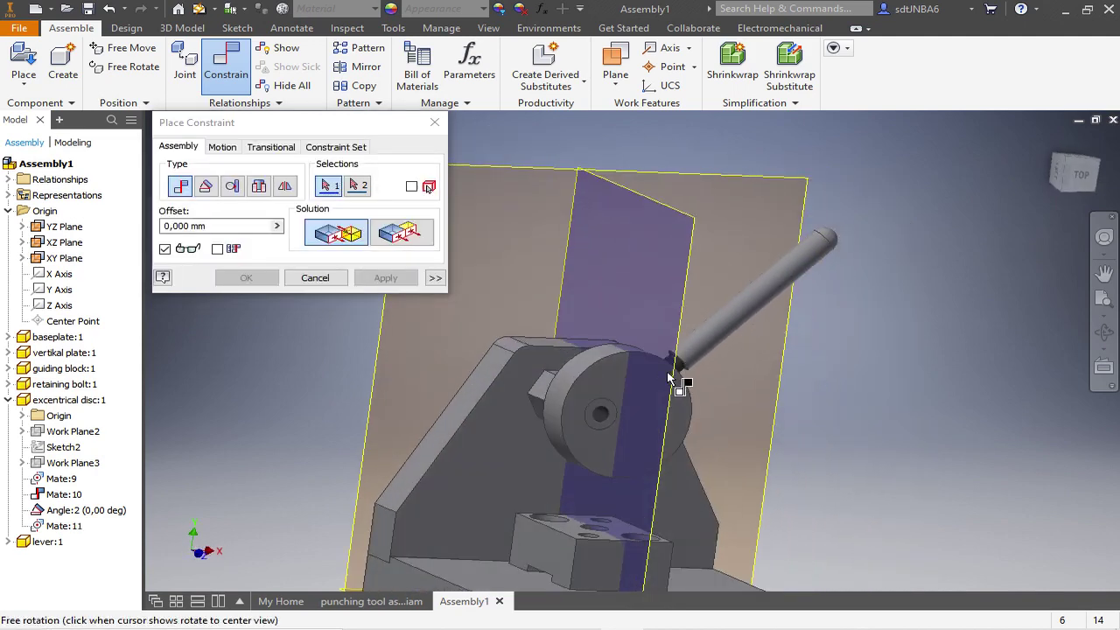
scroll(680, 376, "up", 5)
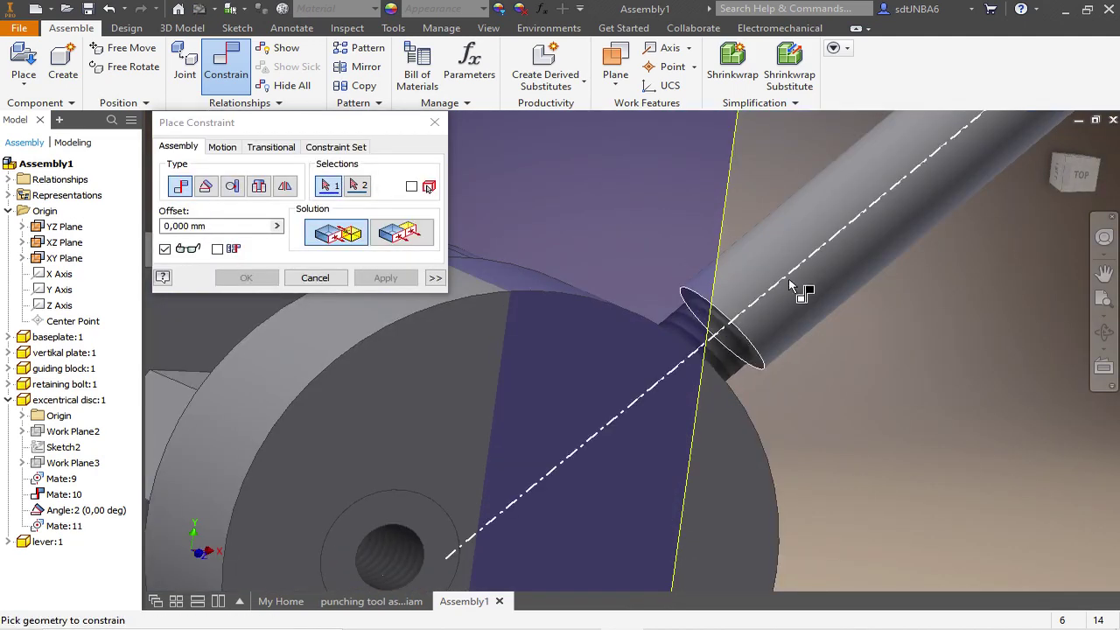
middle_click_drag(693, 312, 690, 332, "shift")
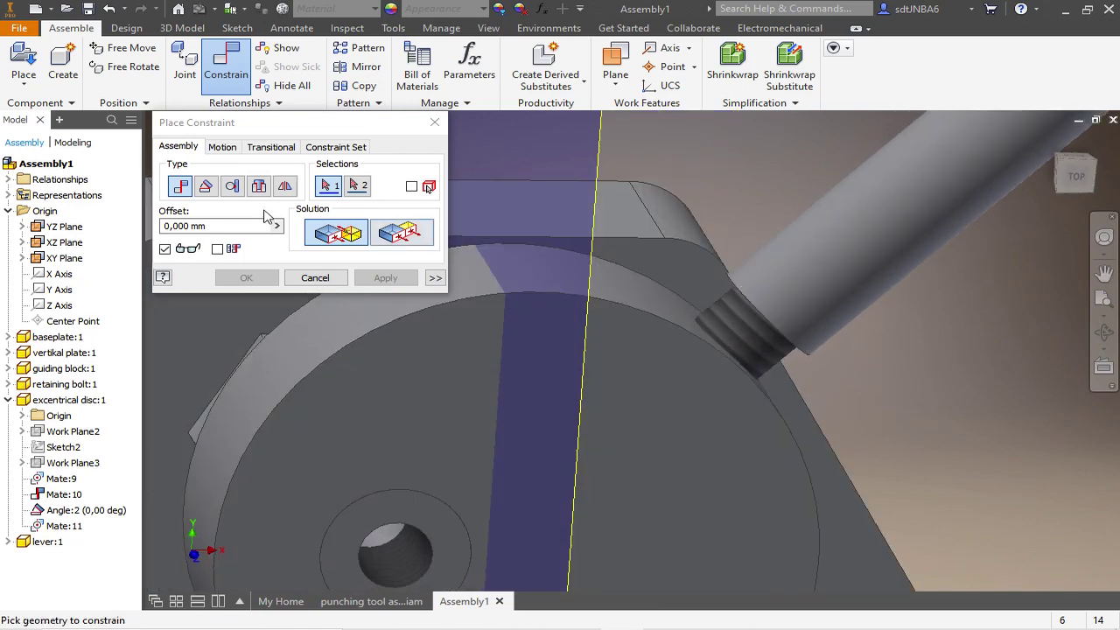
left_click(232, 187)
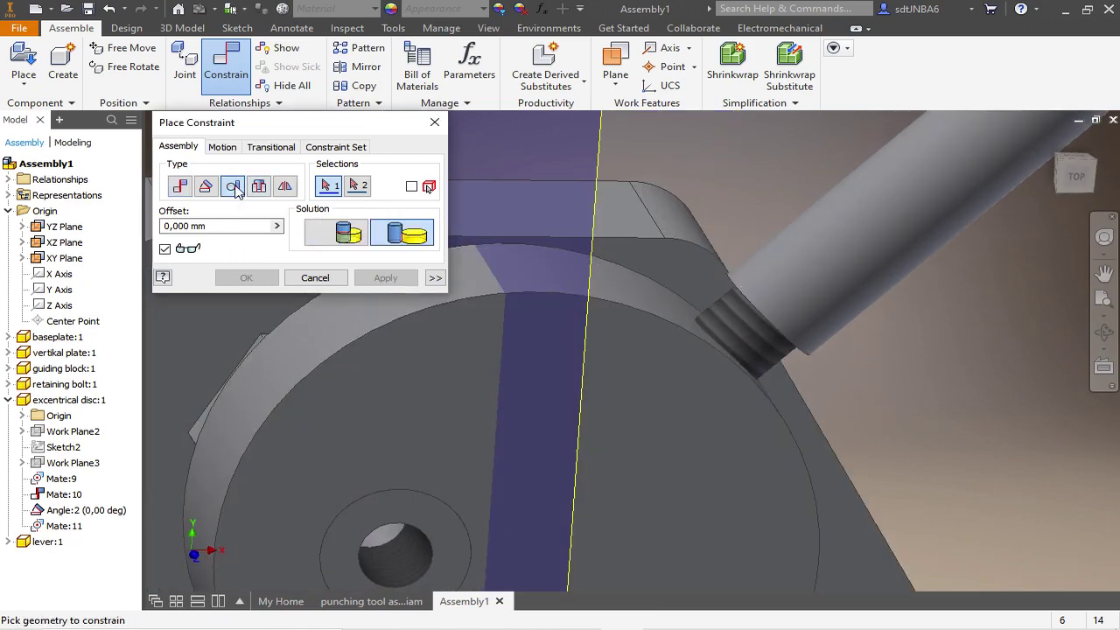
middle_click_drag(843, 295, 852, 283, "shift")
scroll(678, 359, "down", 3)
left_click(717, 339)
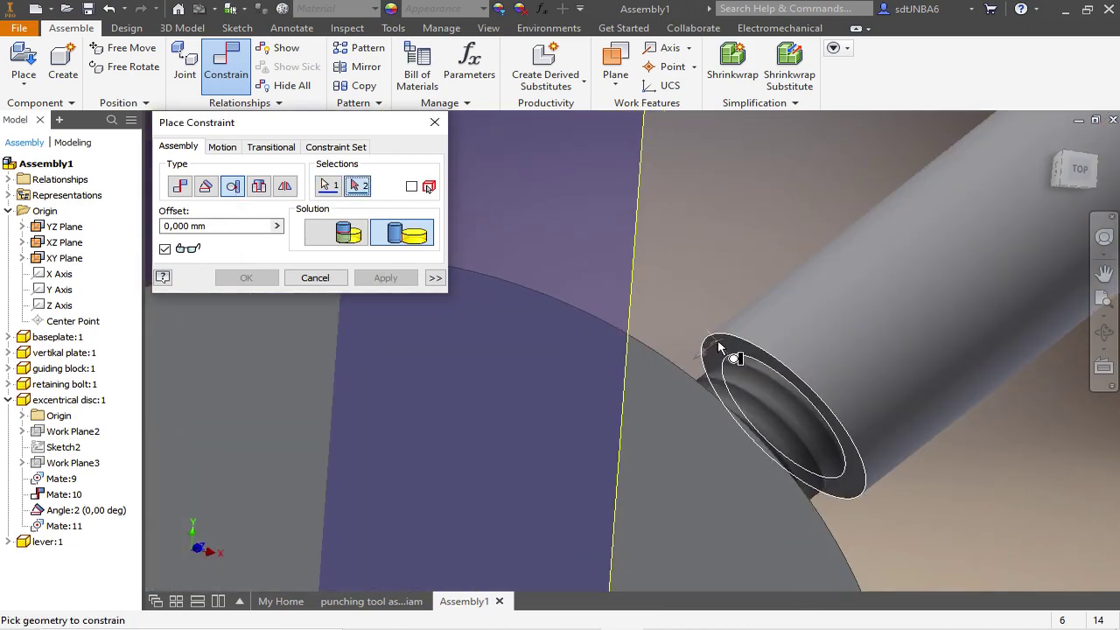
scroll(756, 294, "up", 2)
mouse_move(756, 295)
middle_mouse_down("shift")
mouse_move(730, 317)
mouse_move(740, 301)
middle_mouse_up("shift")
left_click(740, 301)
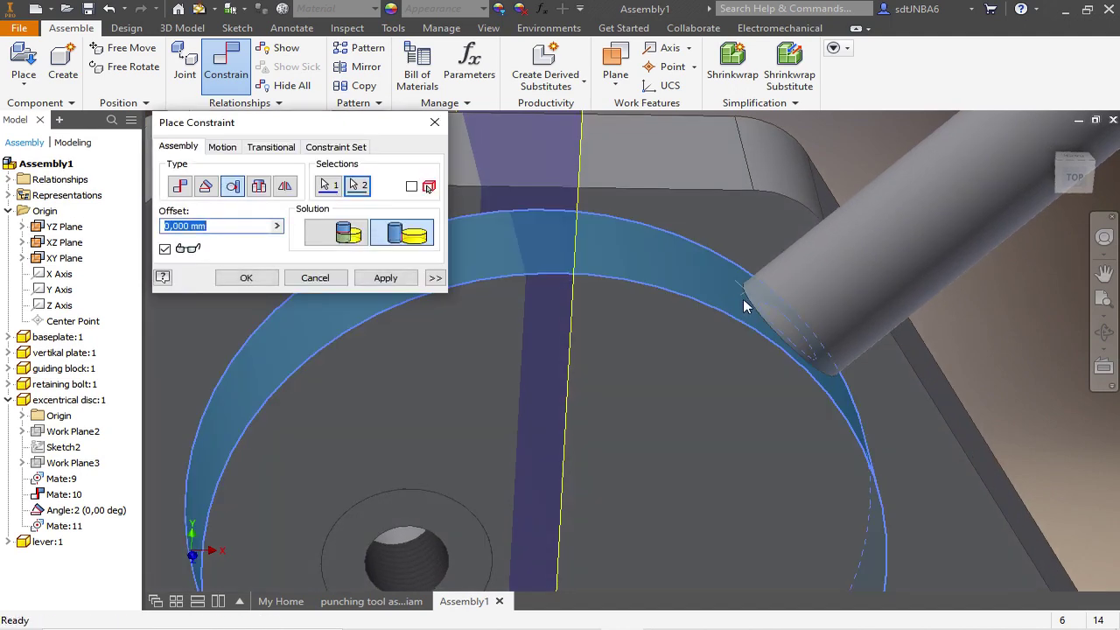
left_click(385, 277)
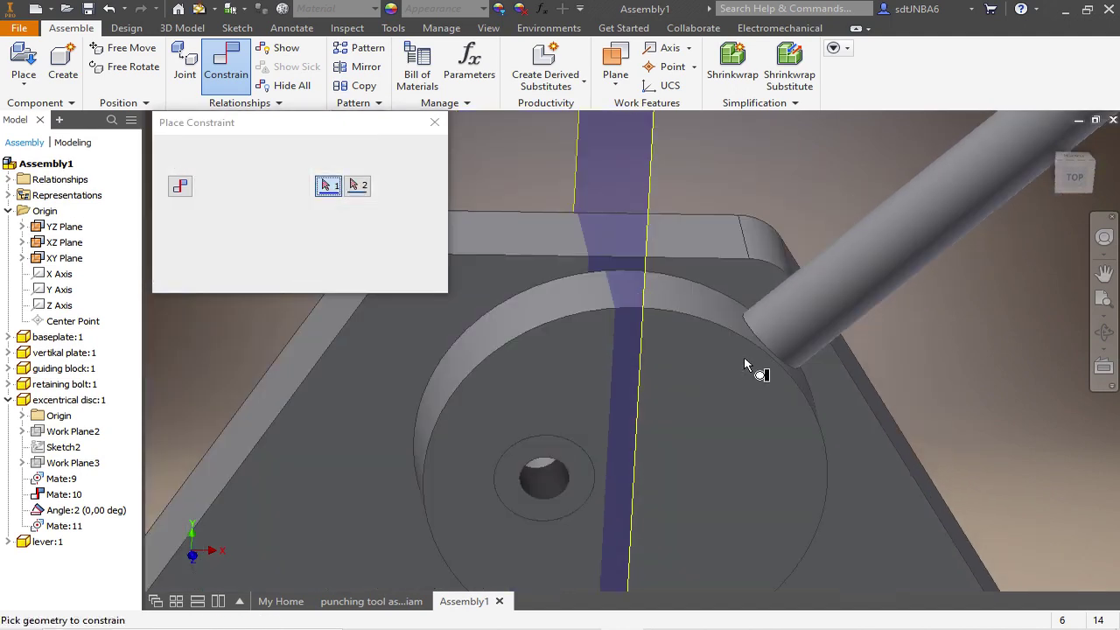
- Add a directed angle constraint of 0 deg between the lever's XY plane and the excentrical disc's front face
scroll(744, 356, "up", 3)
scroll(772, 388, "up", 3)
middle_click_drag(765, 383, 701, 380, "shift")
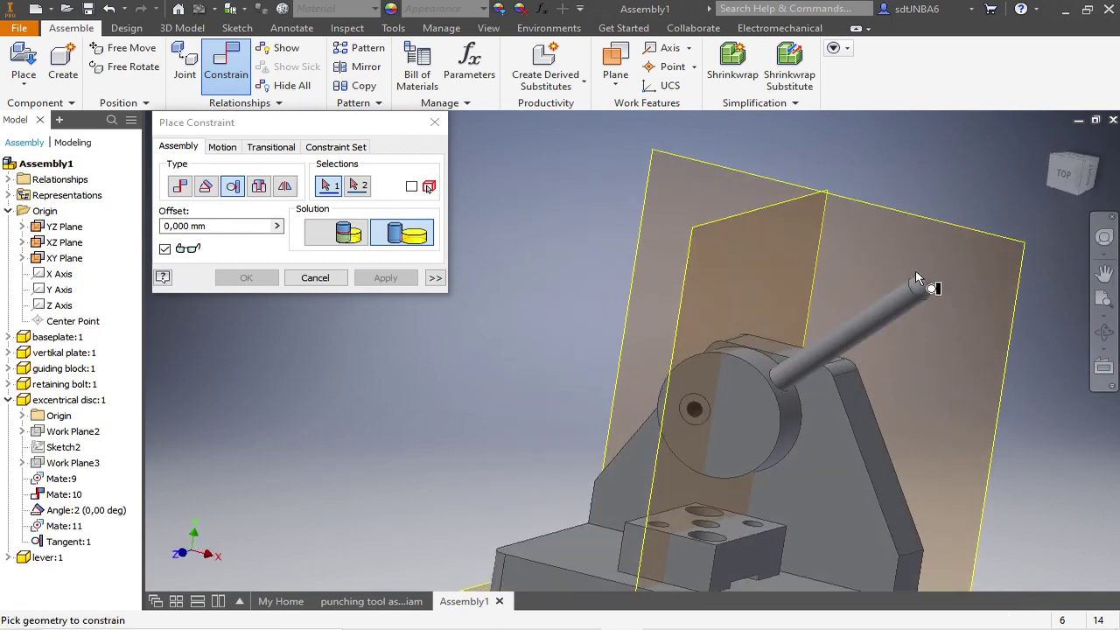
left_click(7, 558)
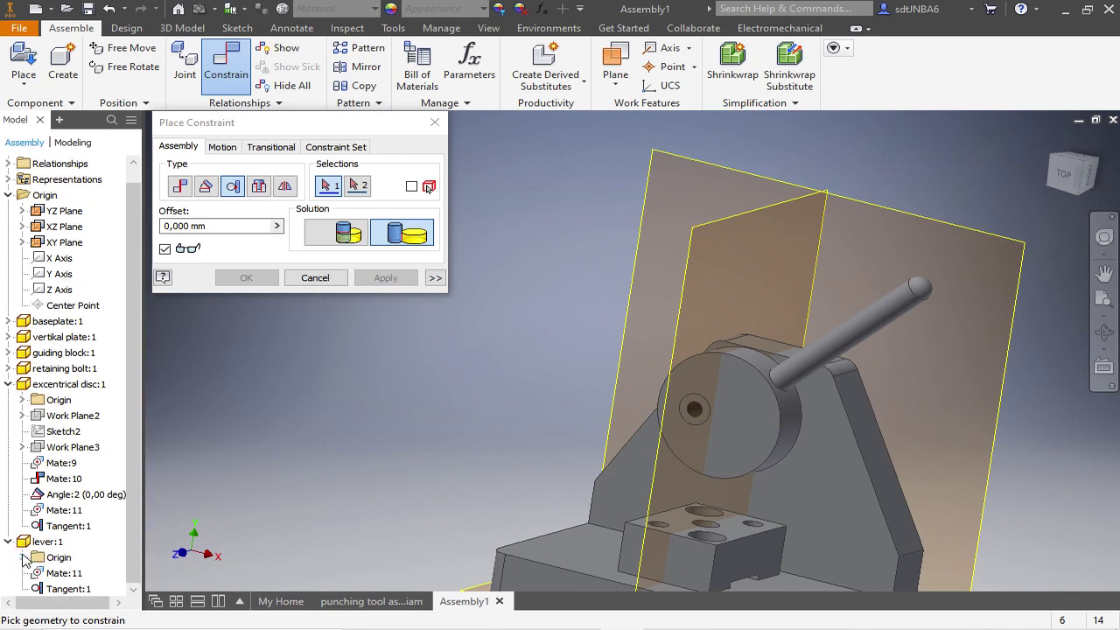
left_click(23, 558)
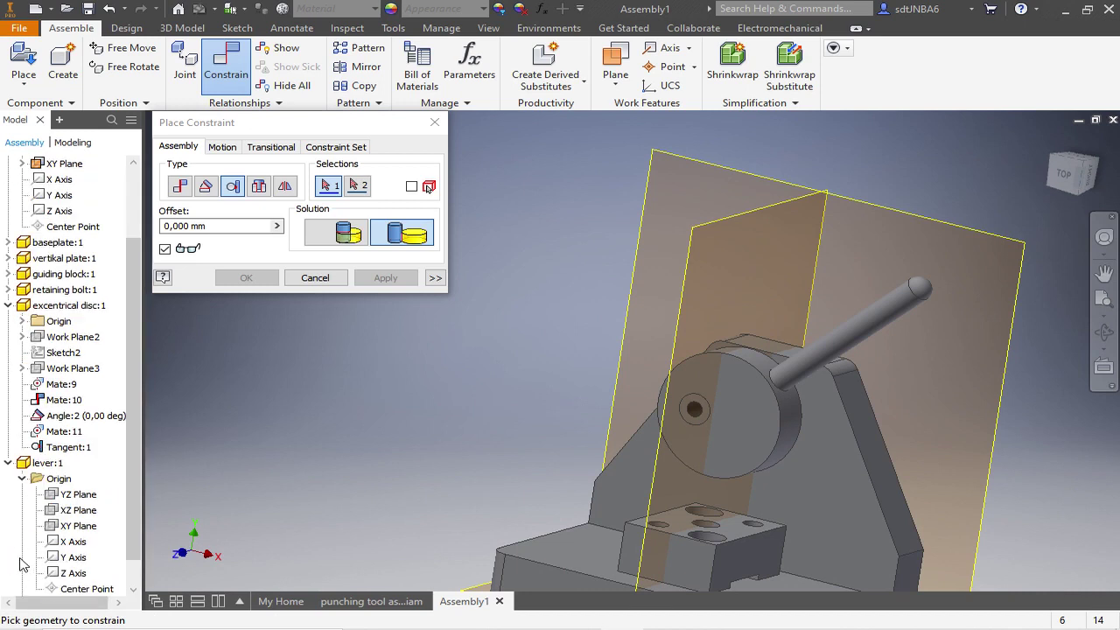
left_click(79, 526)
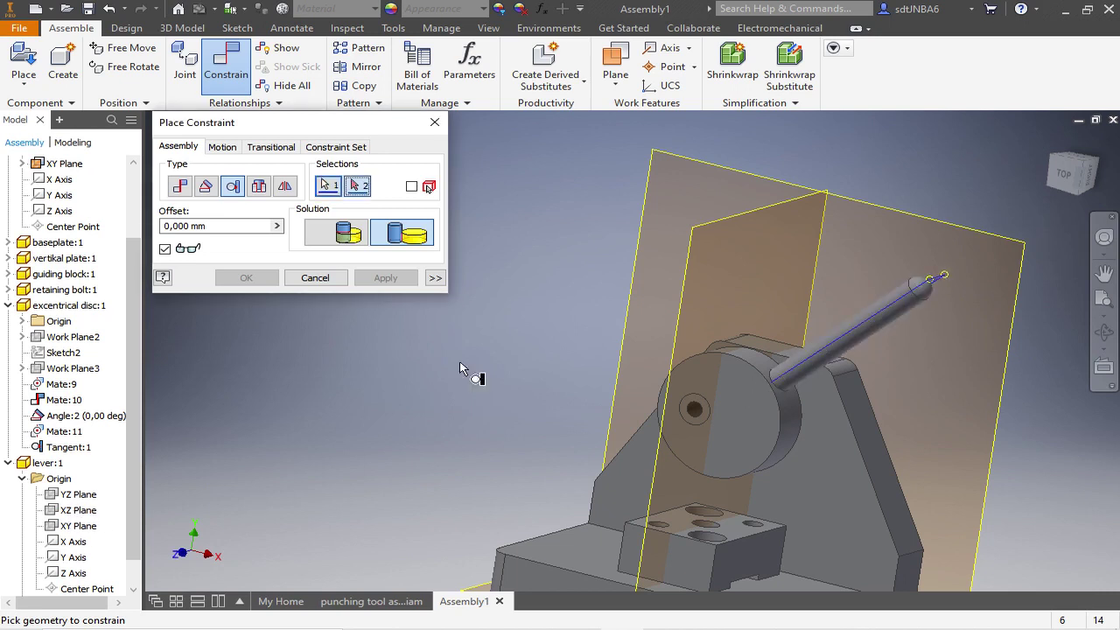
left_click(206, 188)
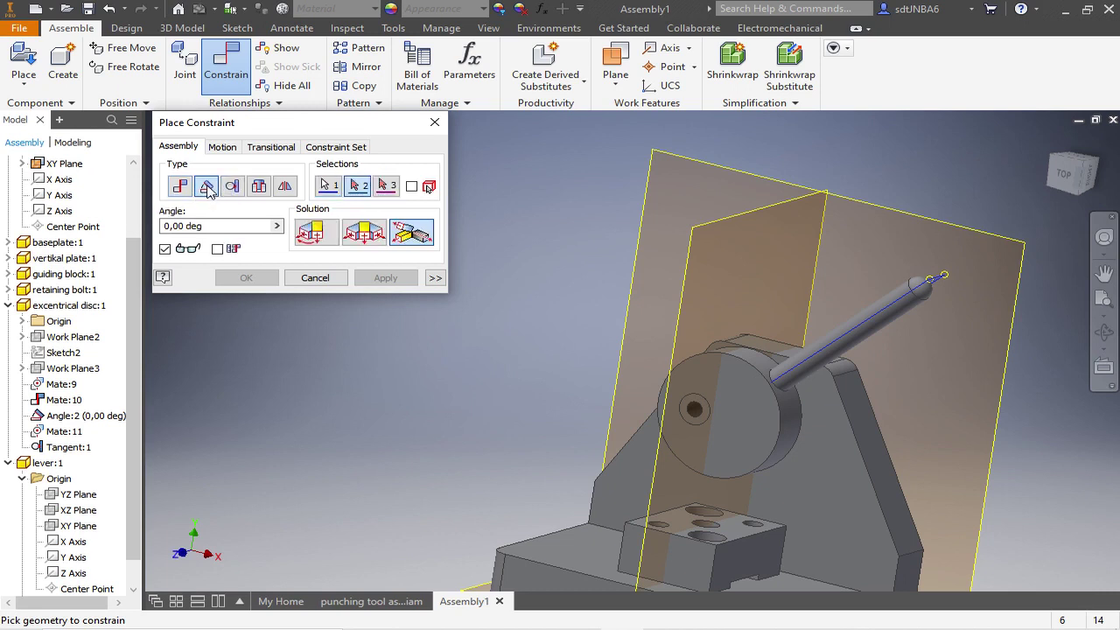
left_click(315, 233)
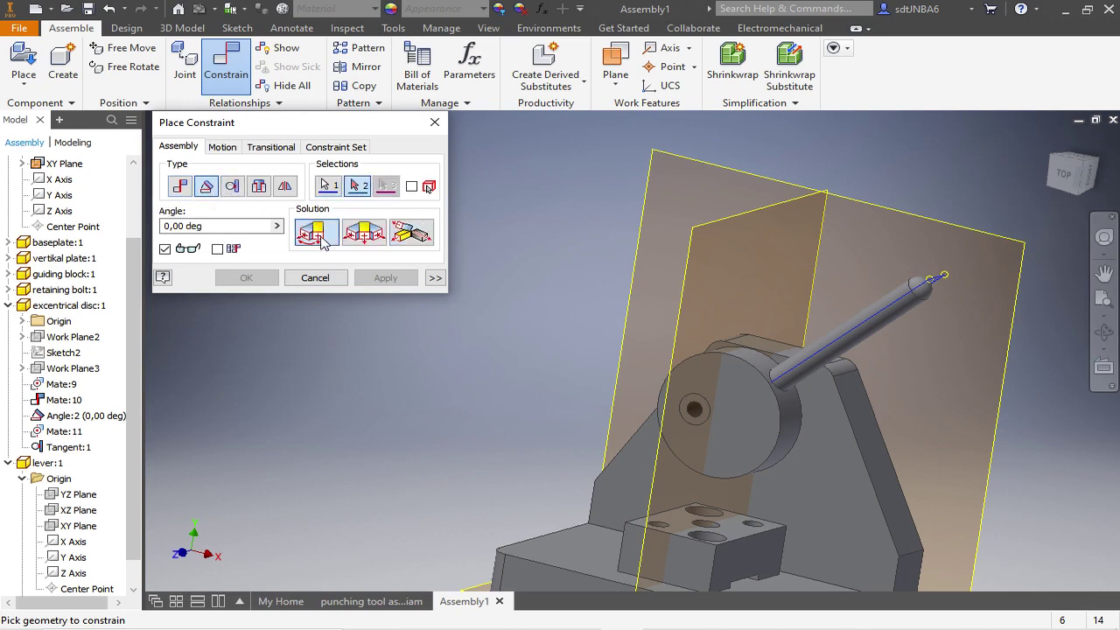
left_click(742, 389)
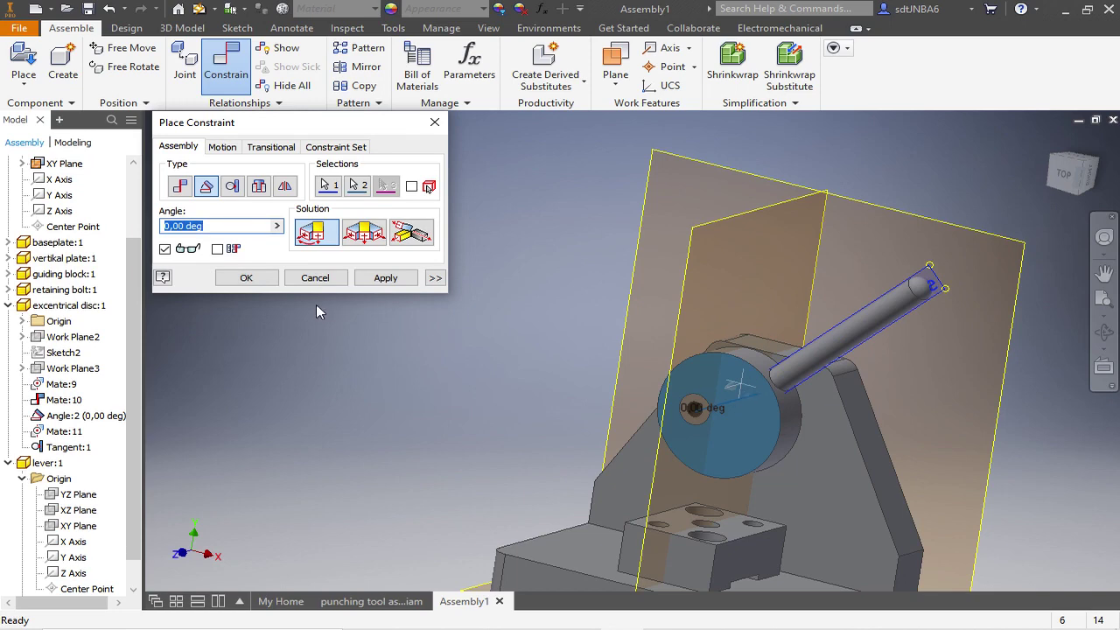
left_click(265, 284)
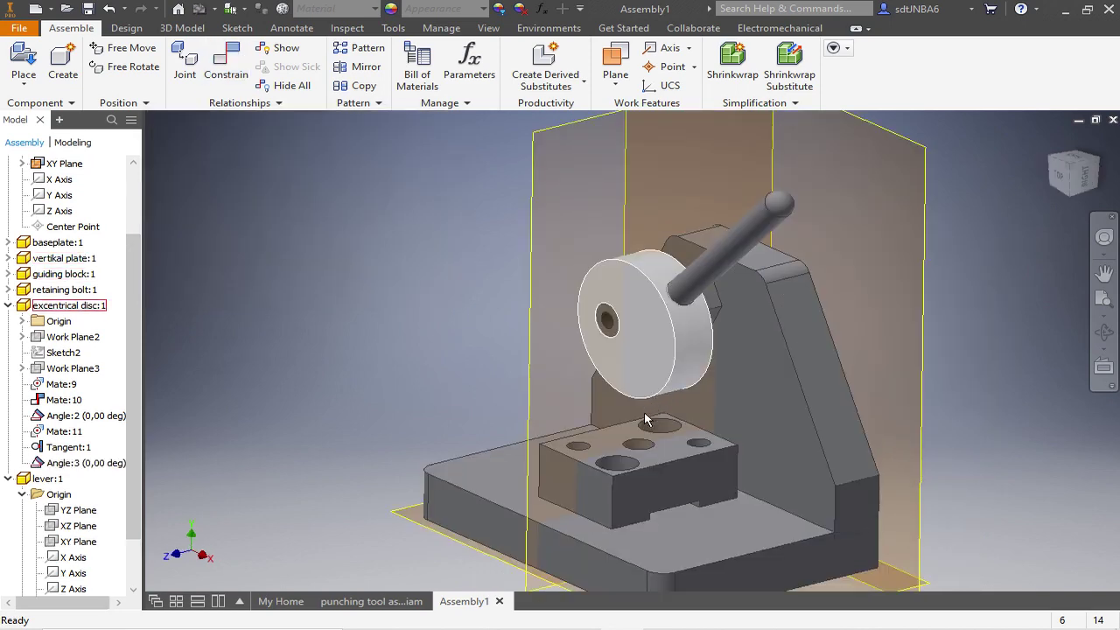
- Place one instance of the punch part in free space beside the excentrical disc
left_click(24, 63)
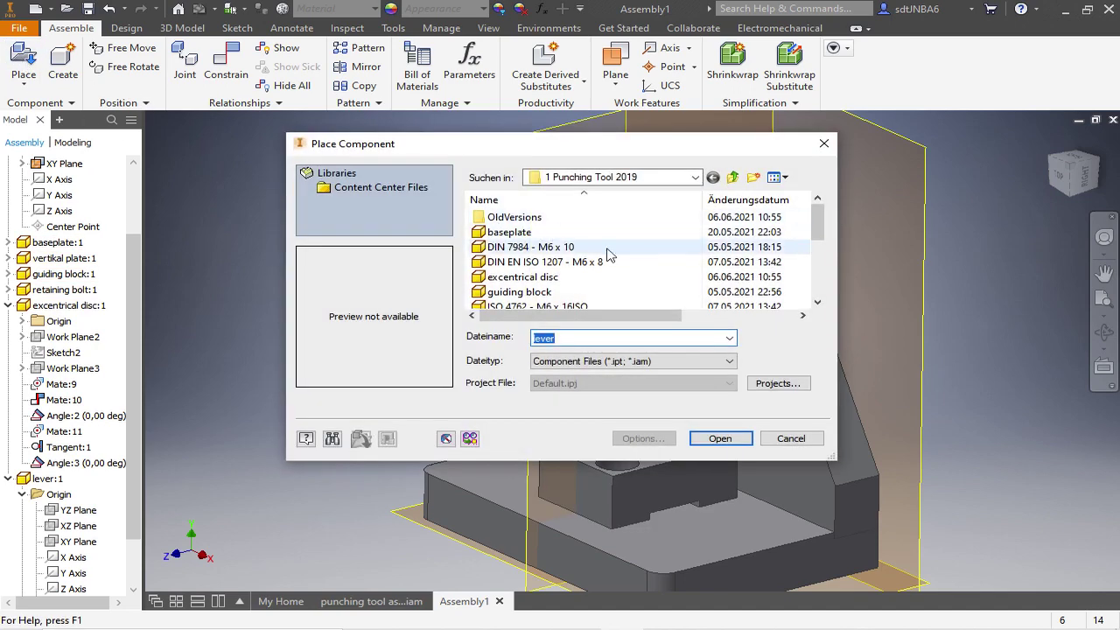
left_click_drag(821, 223, 821, 263)
left_click(530, 278)
left_click(719, 439)
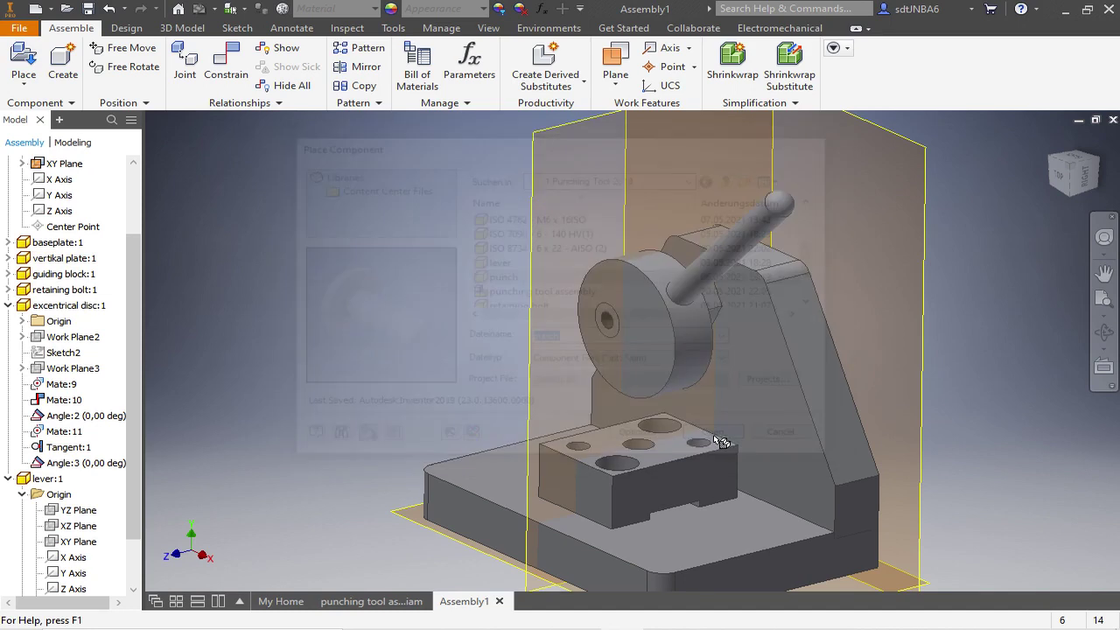
left_click(454, 337)
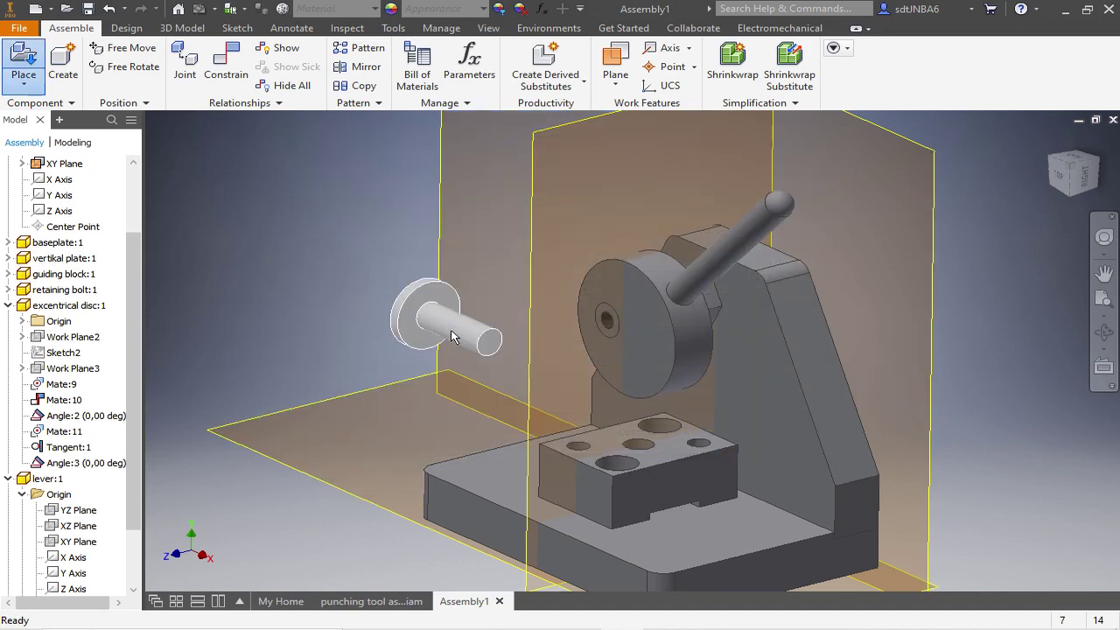
key("Escape")
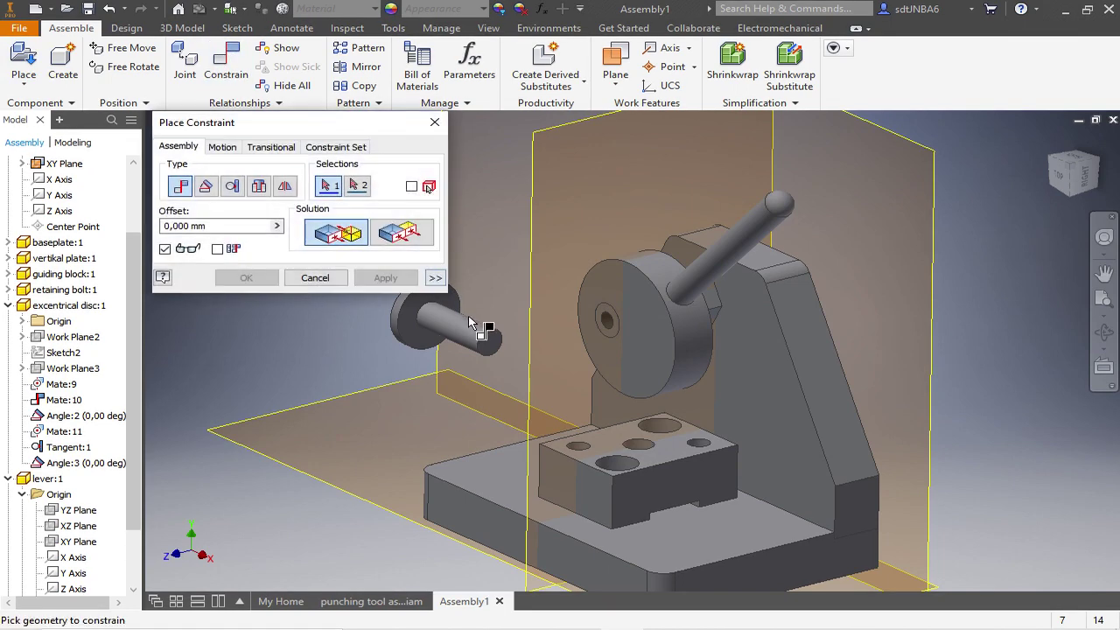
- Mate the axis of the punch's shaft to the guiding block's central hole at 0 mm, using the aligned solution
left_click(466, 339)
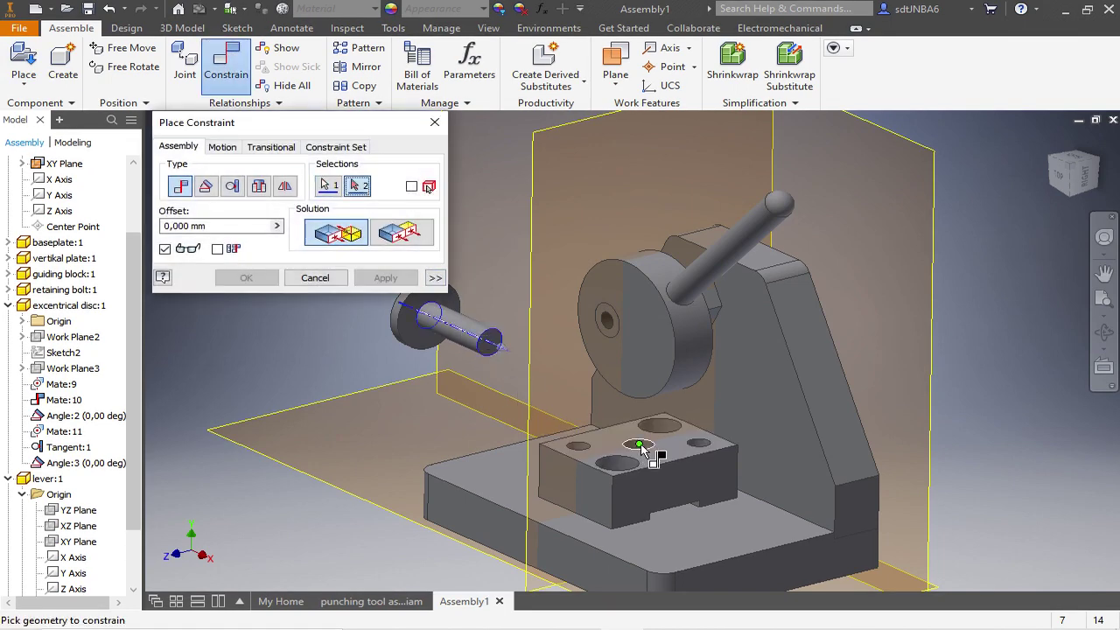
scroll(642, 446, "up", 2)
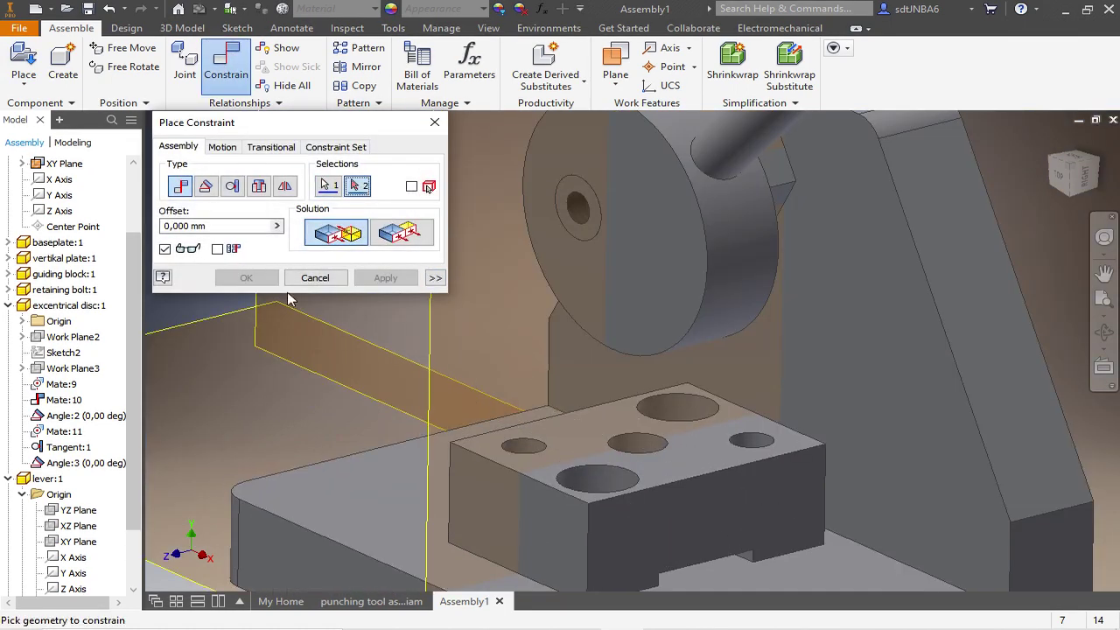
left_click(637, 448)
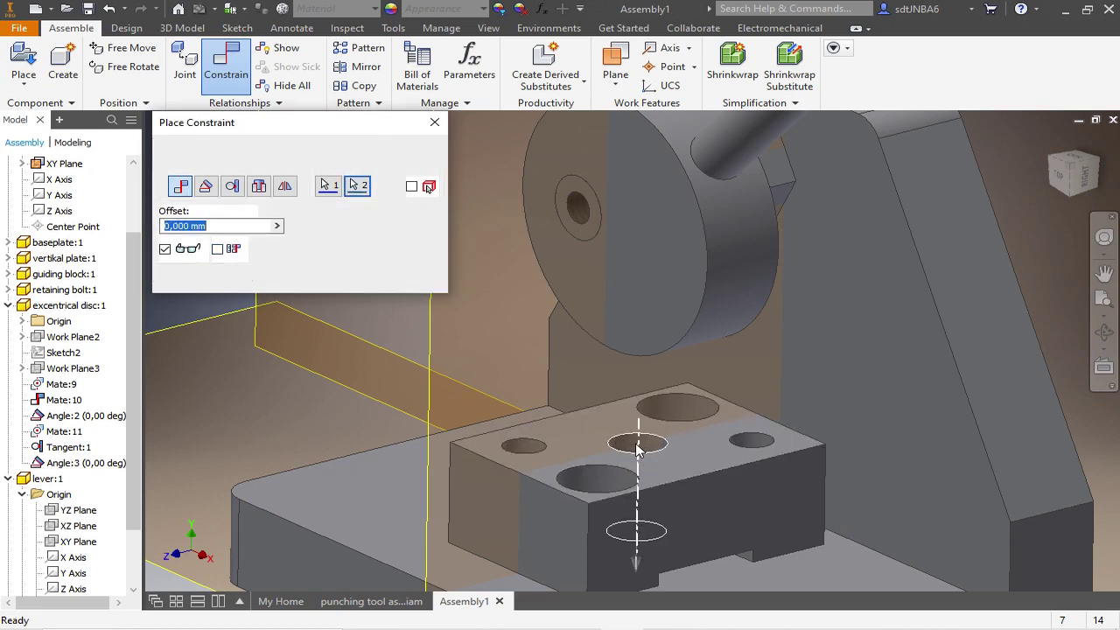
left_click(364, 233)
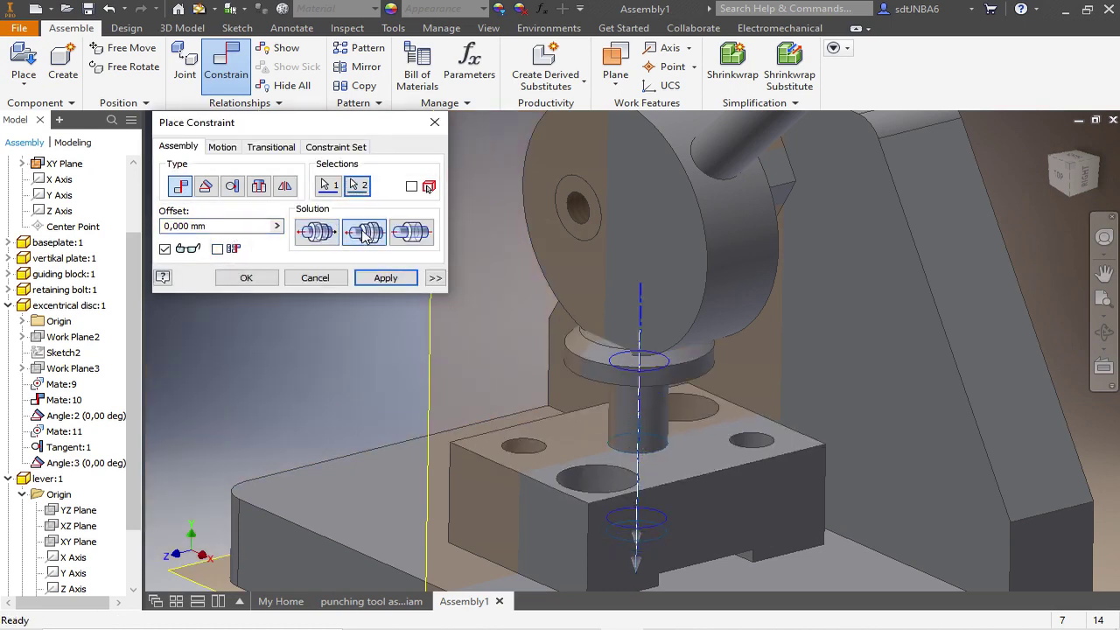
left_click(385, 278)
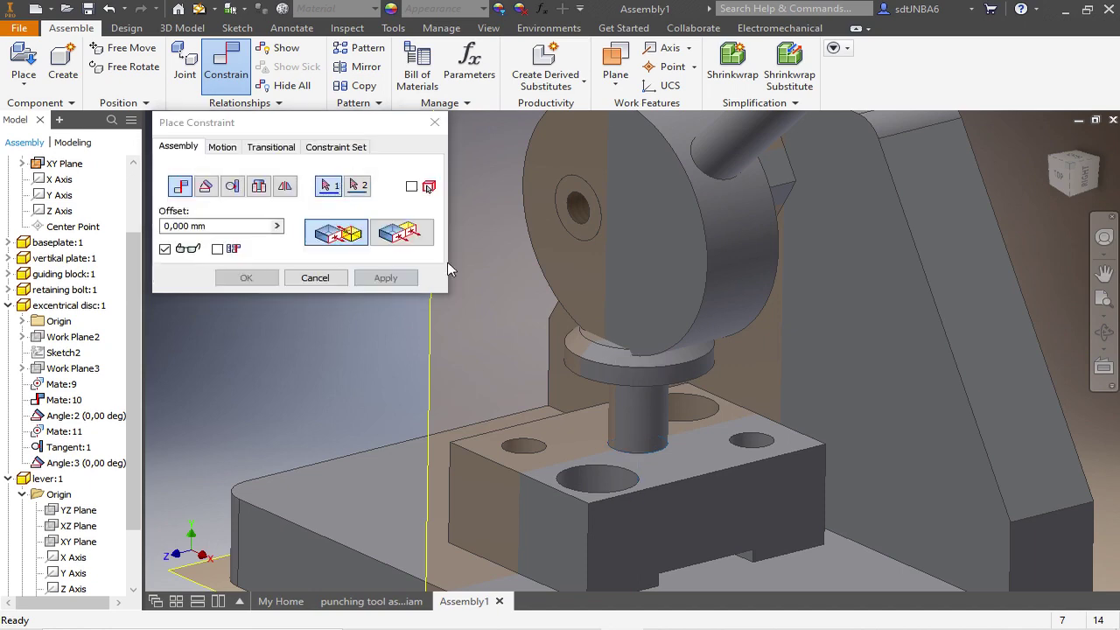
scroll(660, 289, "down", 3)
key("Escape")
- Add an outside tangent constraint with 0 mm offset between the punch's top face and the excentrical disc's cylindrical rim
left_click_drag(649, 339, 670, 326)
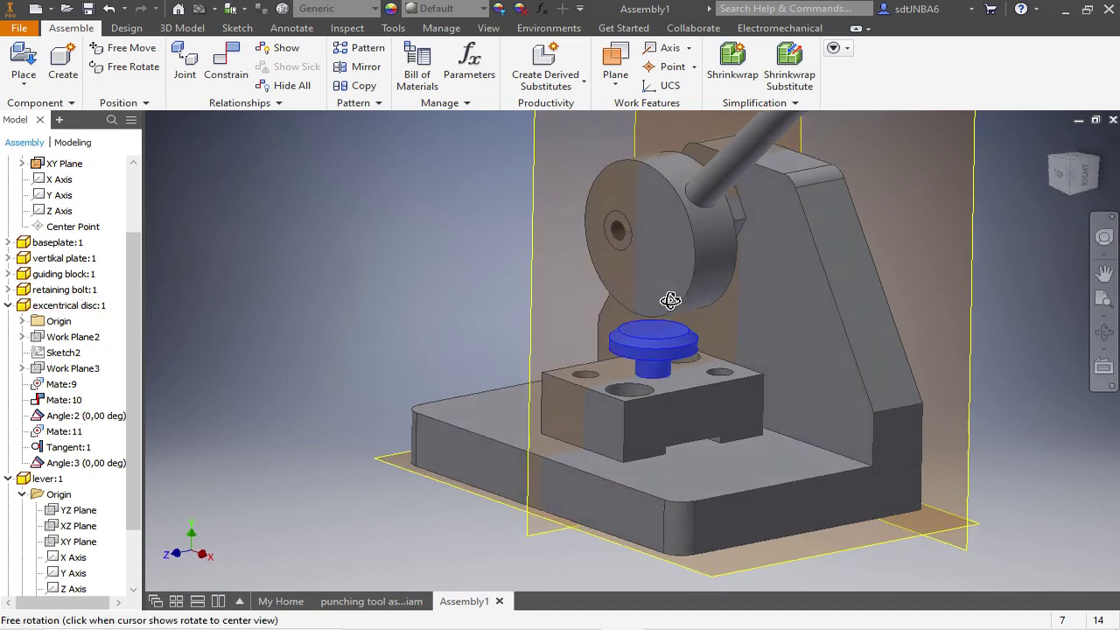
scroll(671, 325, "up", 5)
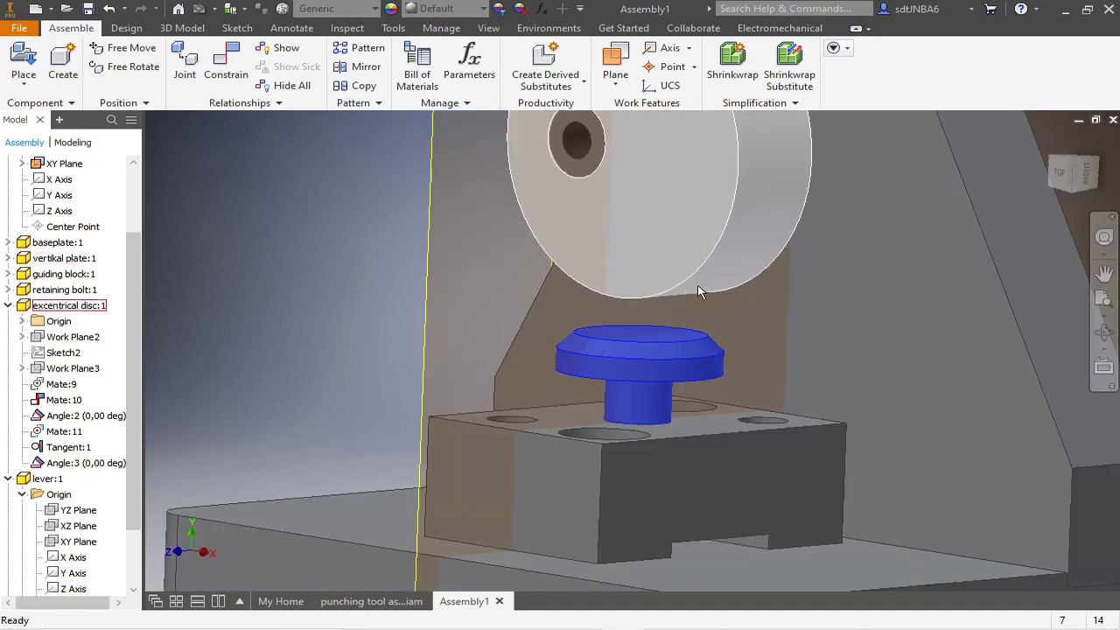
left_click(663, 340)
left_click(232, 63)
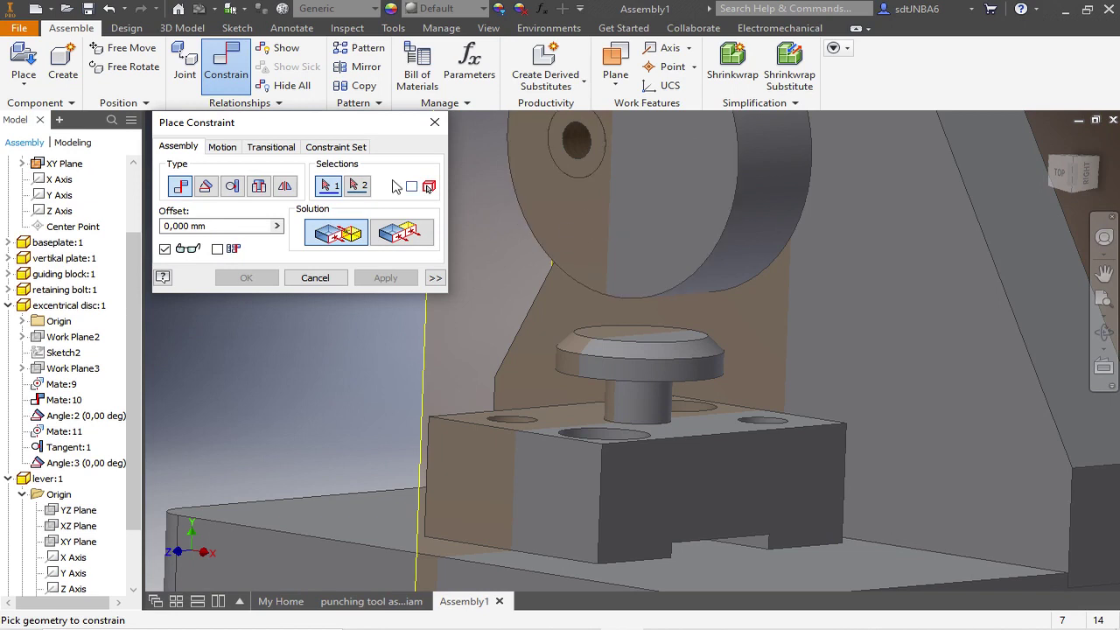
left_click(232, 186)
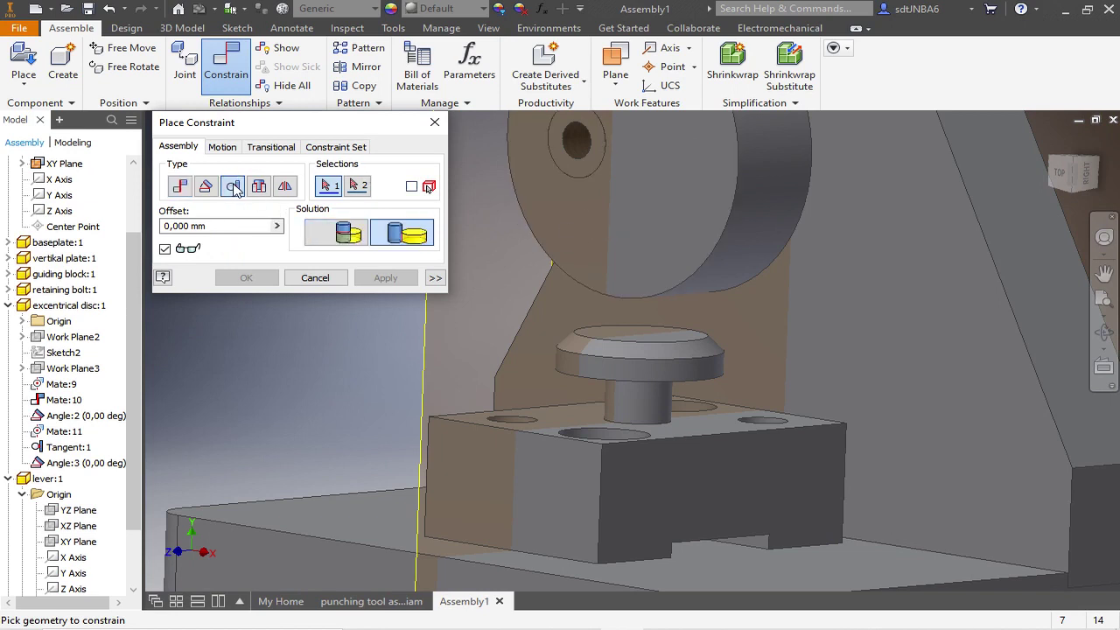
left_click(671, 335)
left_click(714, 285)
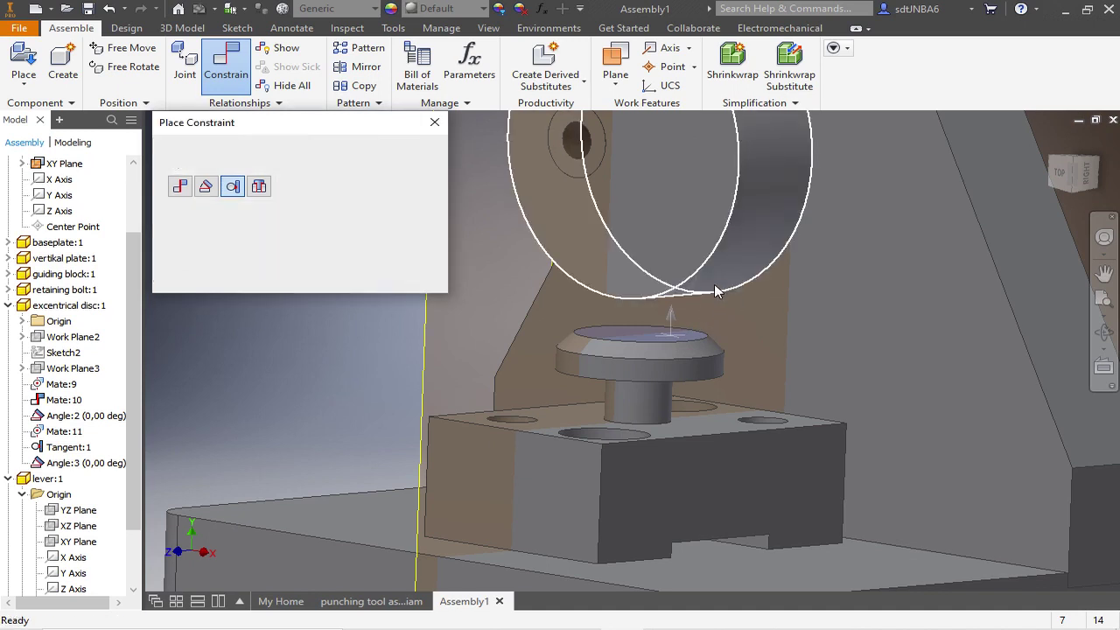
left_click(387, 277)
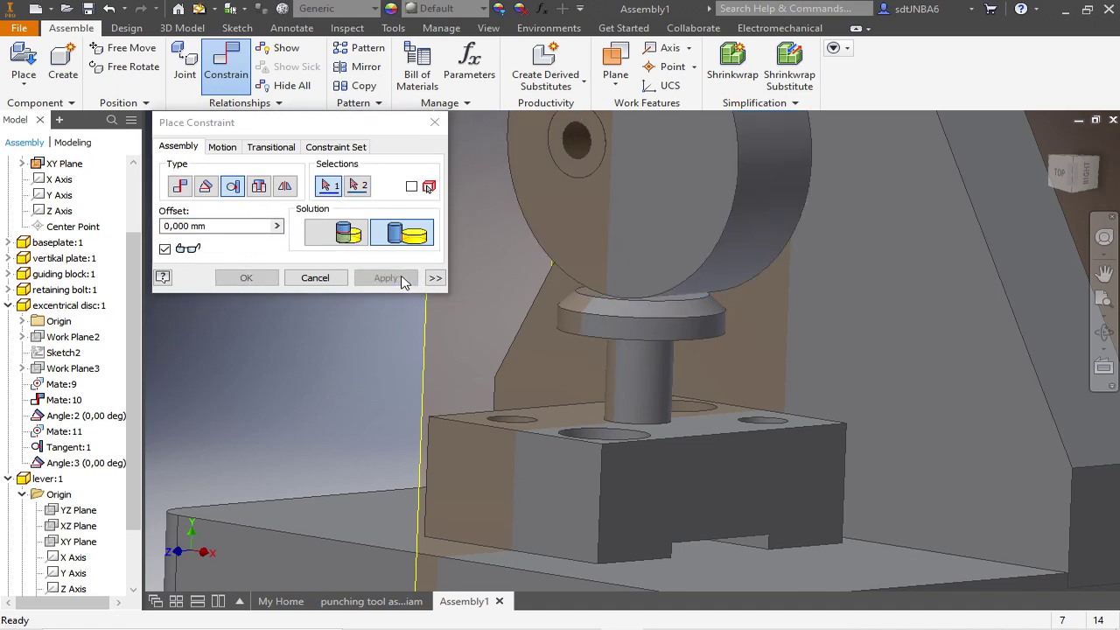
left_click(440, 126)
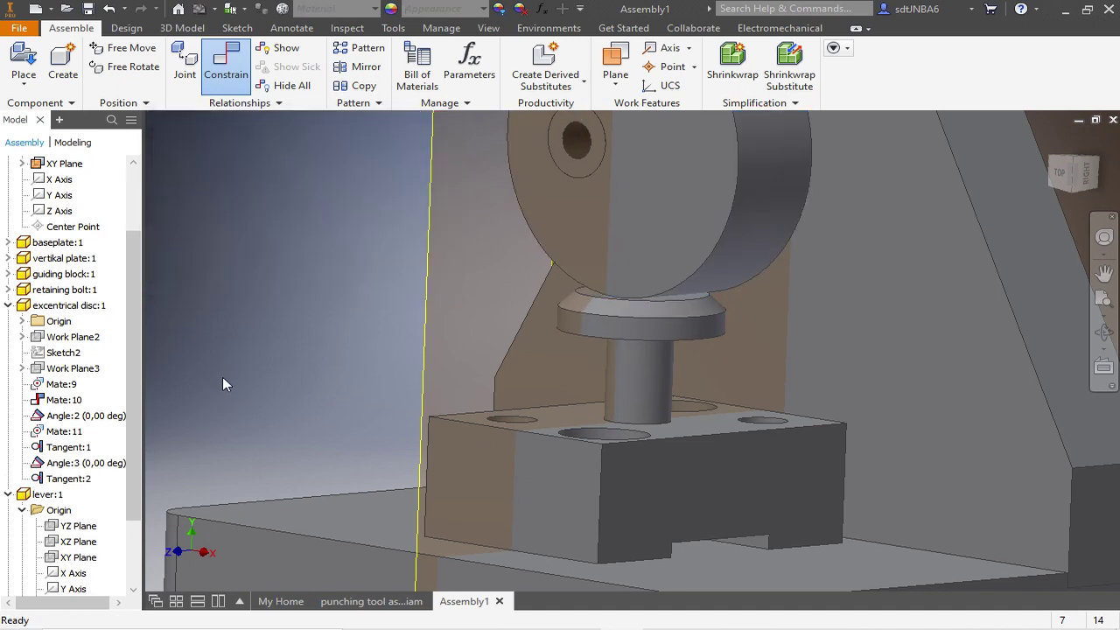
- Add a directed angle constraint of 0 deg between the punch's XZ plane and the guiding block's side face
scroll(136, 437, "down", 4)
left_click(674, 327)
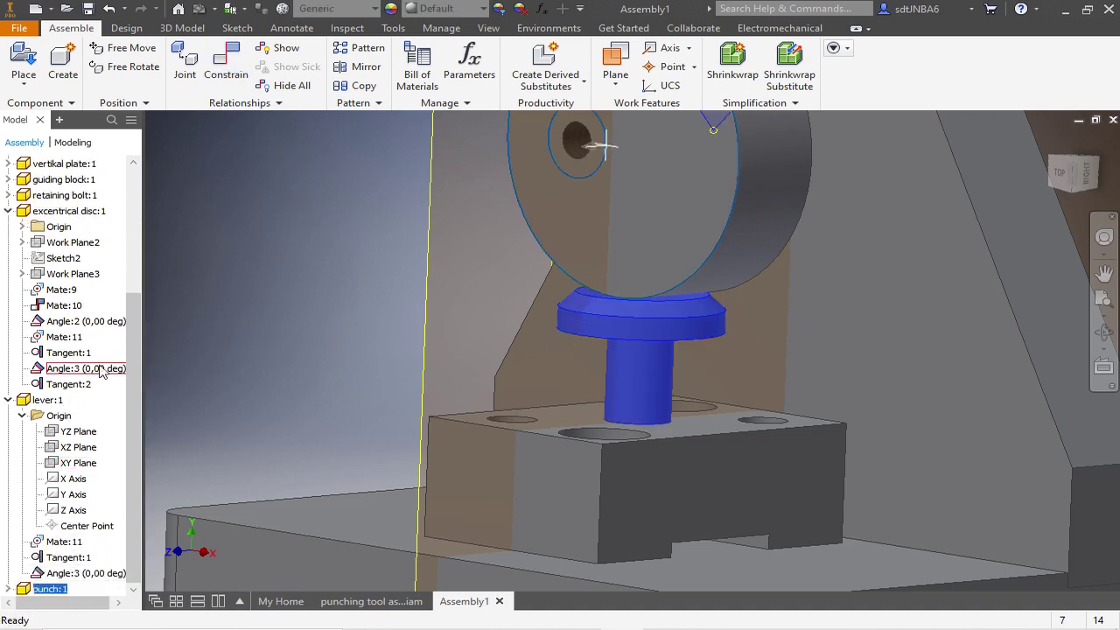
left_click(9, 589)
left_click(22, 558)
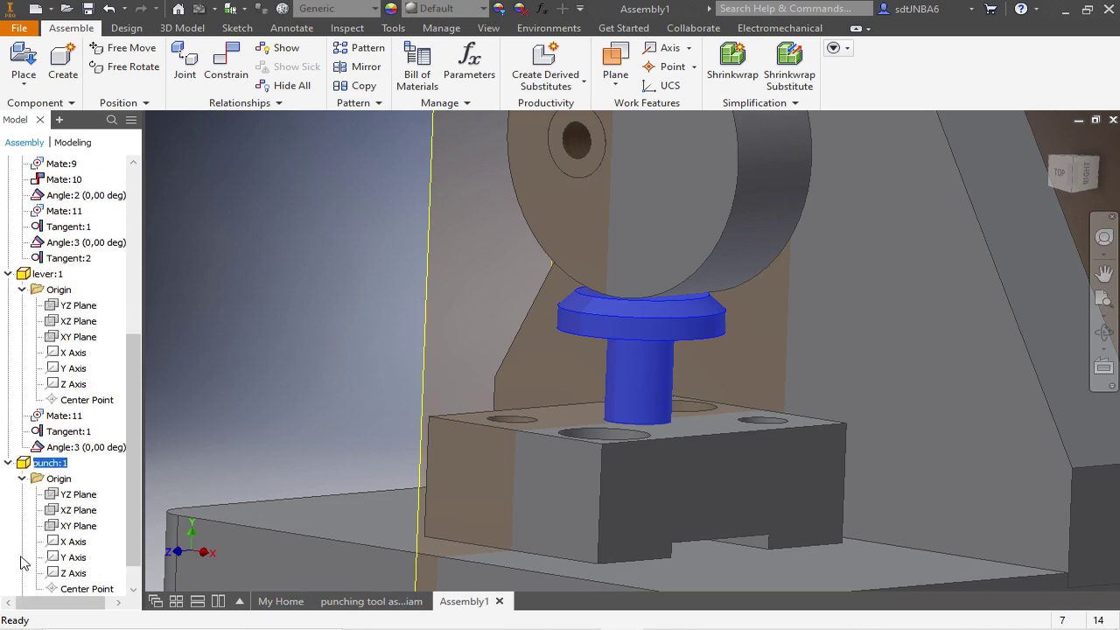
left_click(77, 510)
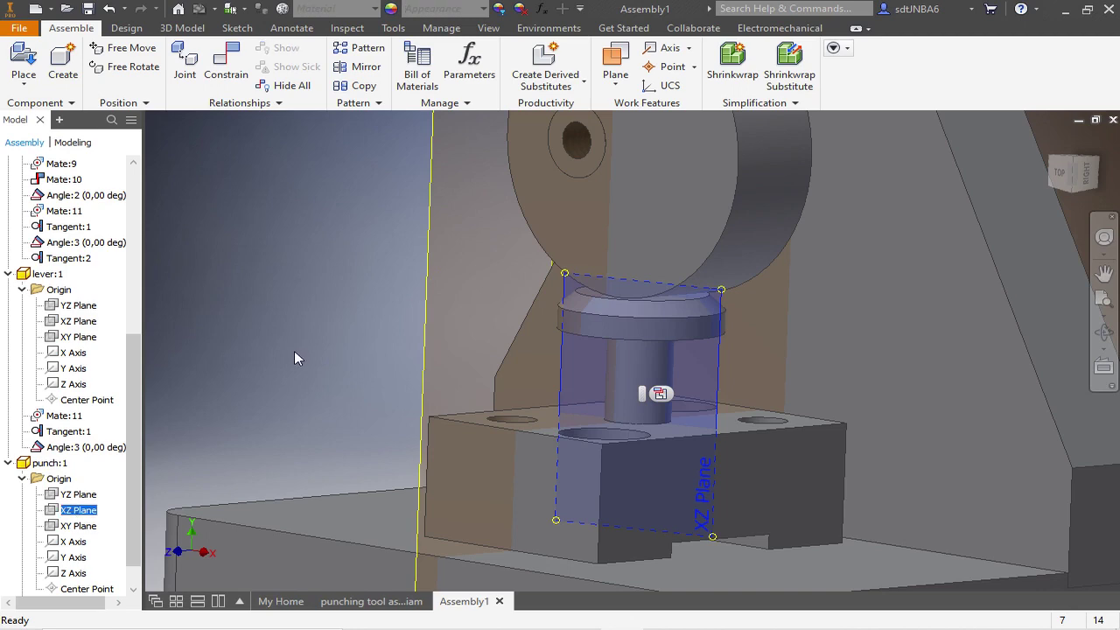
left_click(229, 63)
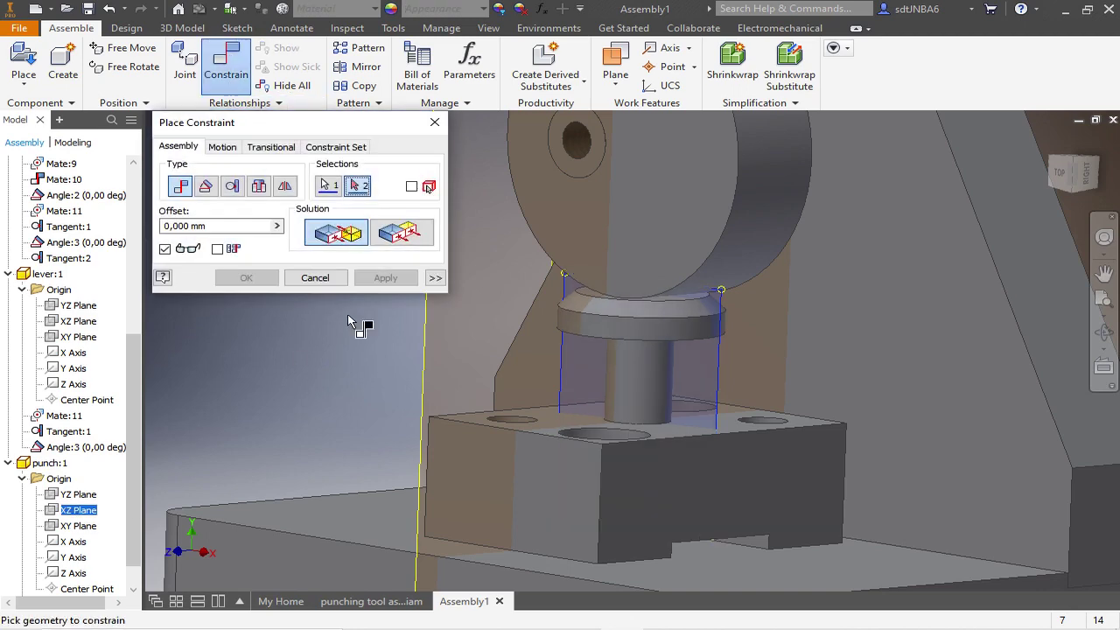
left_click(206, 186)
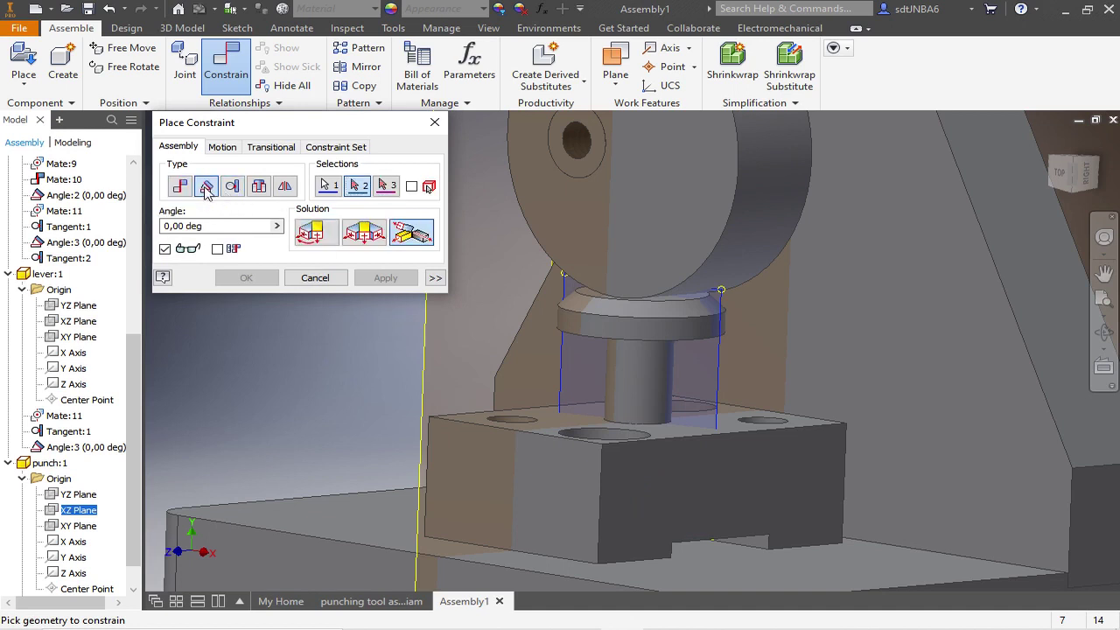
left_click(307, 232)
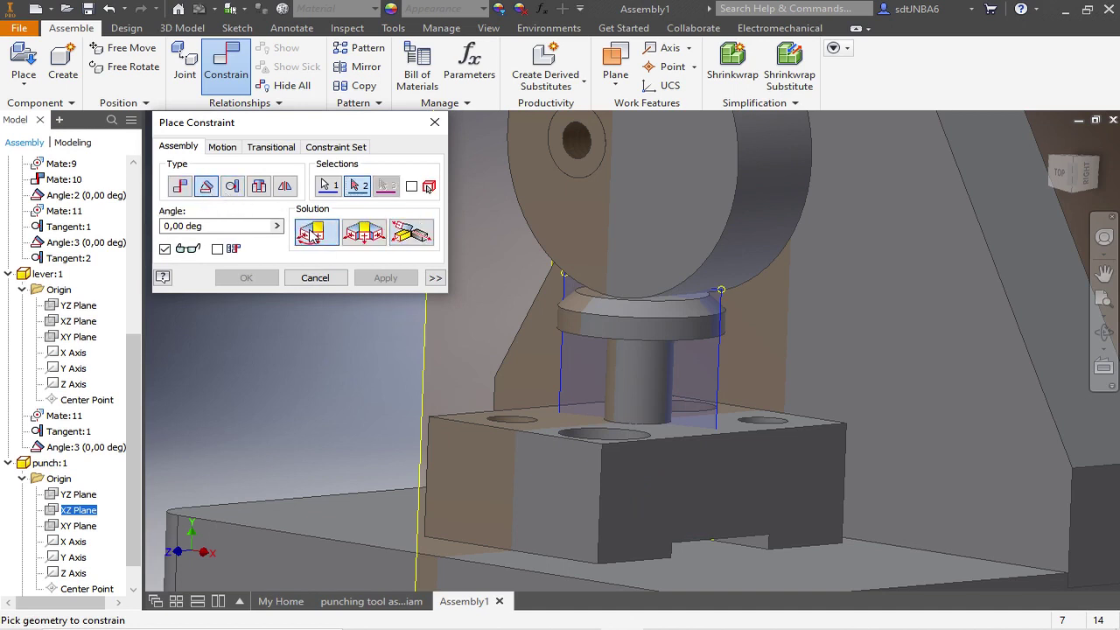
left_click(569, 495)
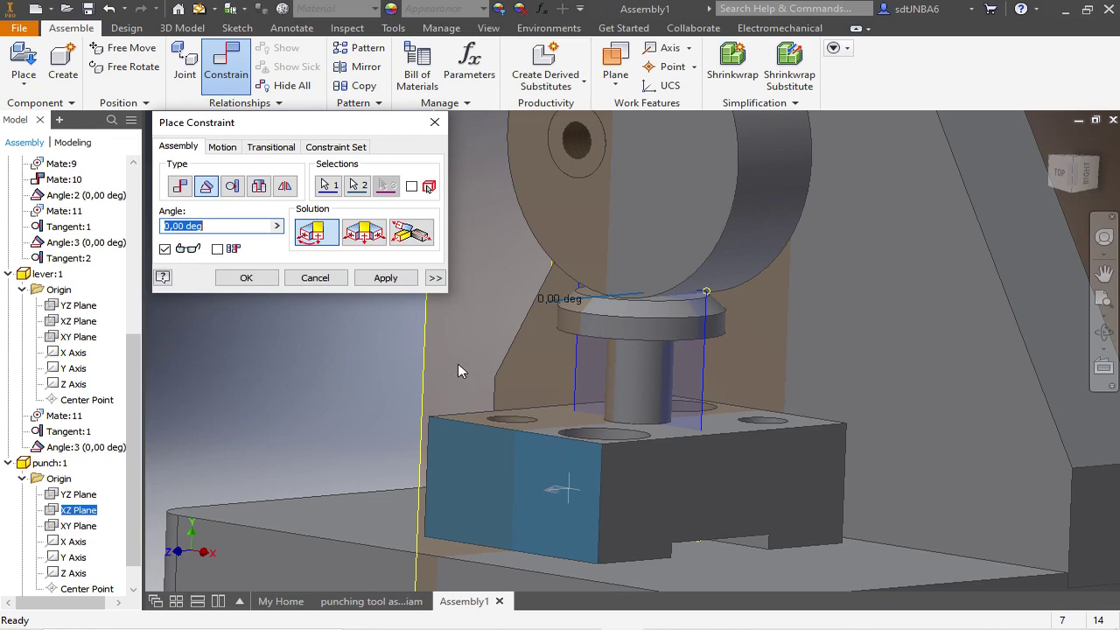
left_click(268, 280)
- Examine the constrained punch, excentrical disc and lever from several viewing angles
scroll(587, 356, "down", 5)
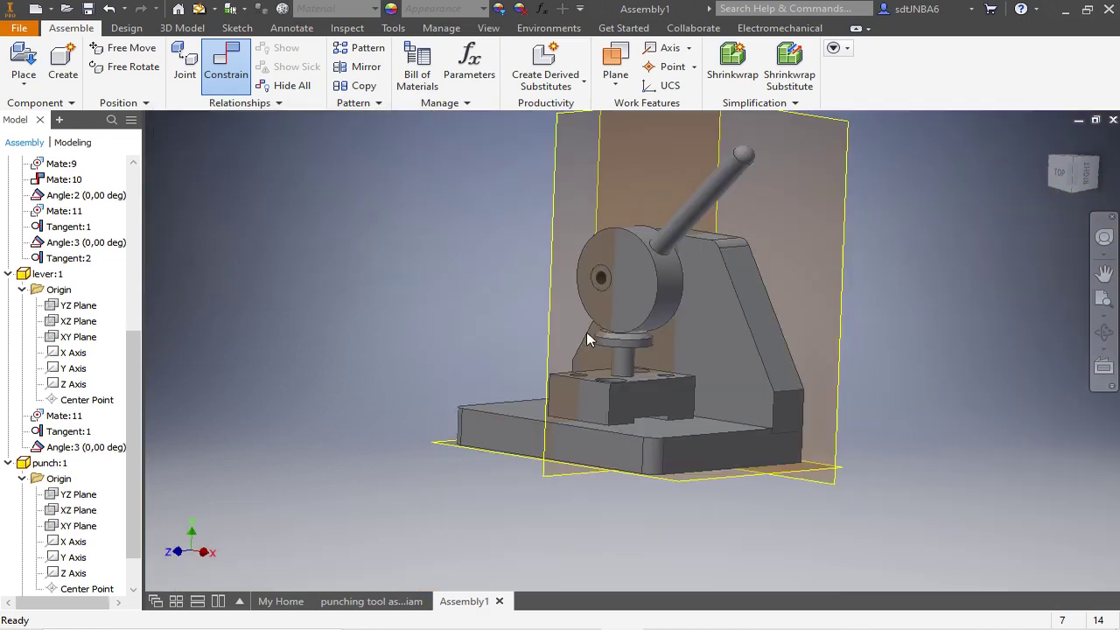
key("F4")
left_click_drag(585, 325, 578, 180)
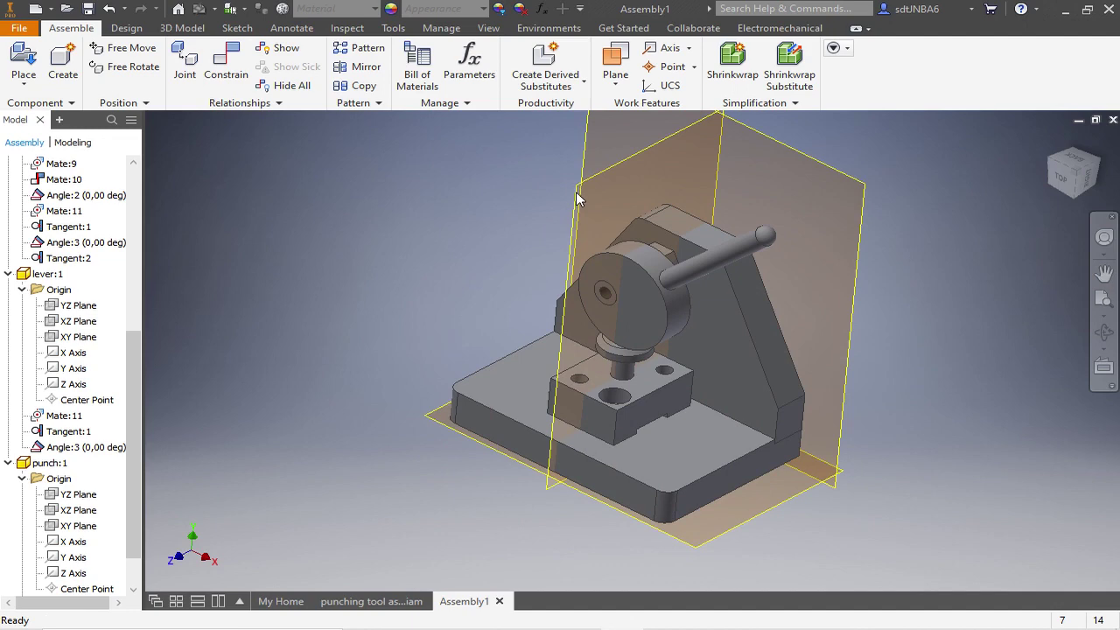
key("F4")
left_click_drag(471, 299, 442, 304)
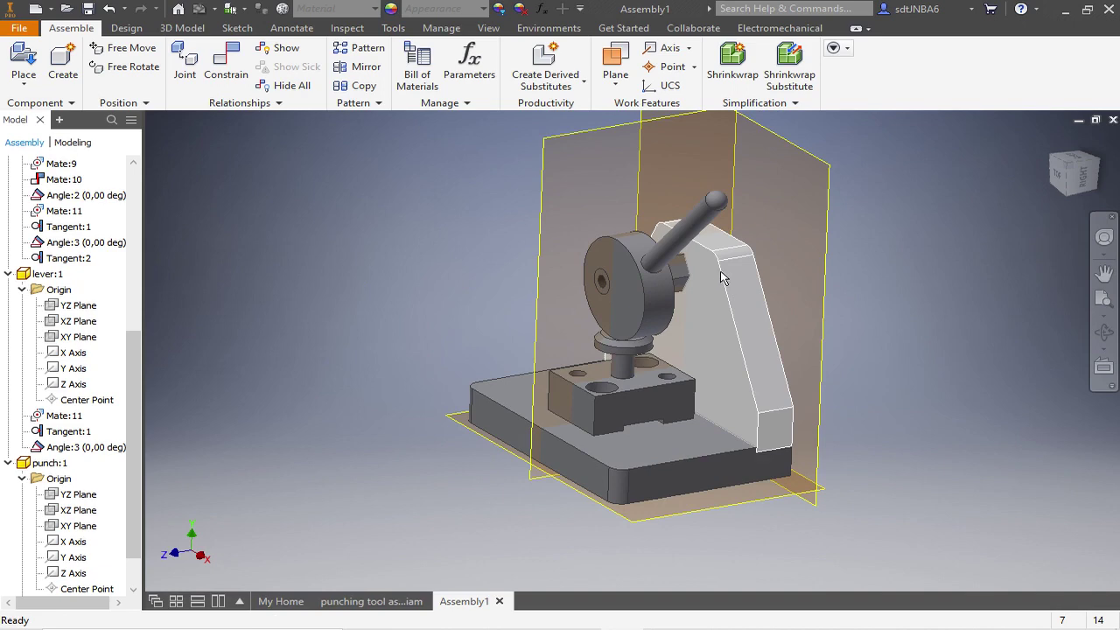
scroll(722, 280, "up", 3)
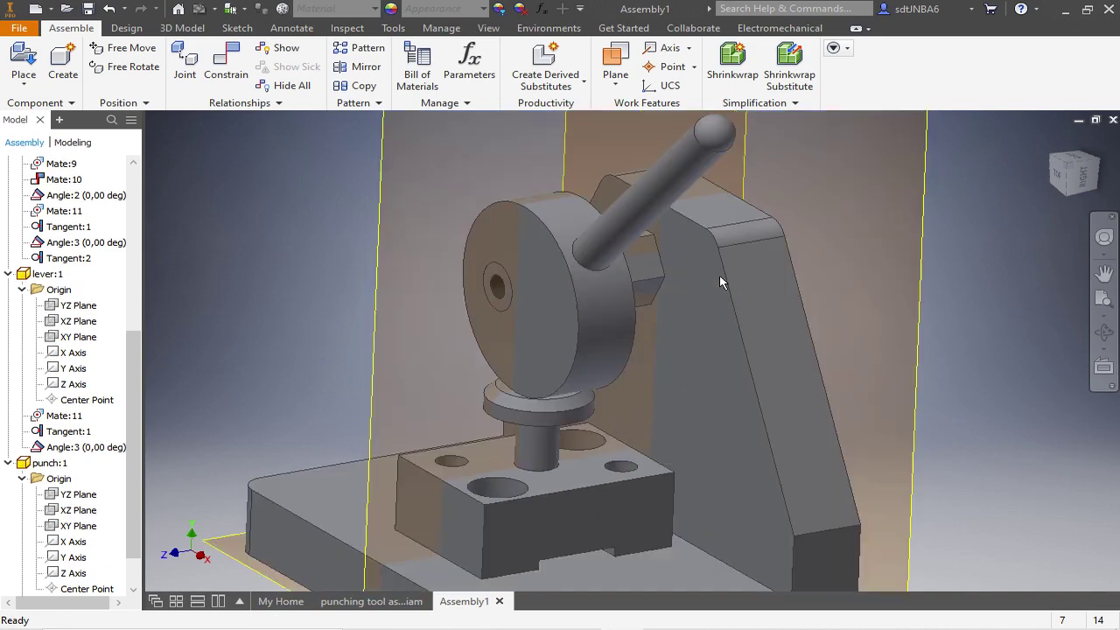
scroll(701, 293, "down", 3)
left_click_drag(670, 309, 509, 277)
scroll(511, 277, "down", 3)
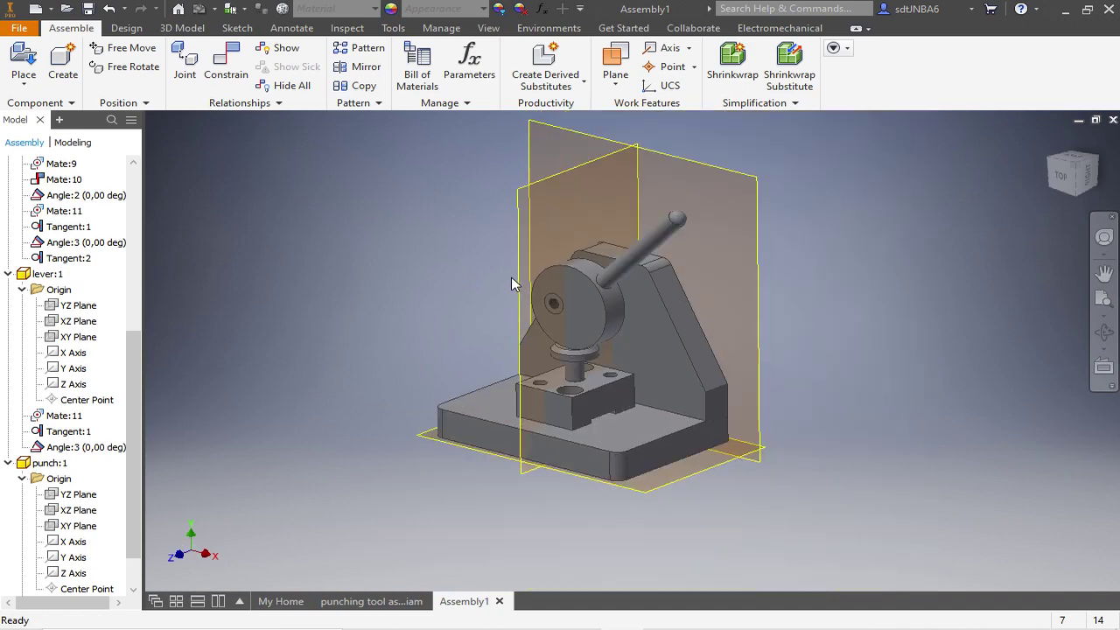
- Place one instance of the spring part in free space beside the punching tool
left_click(22, 86)
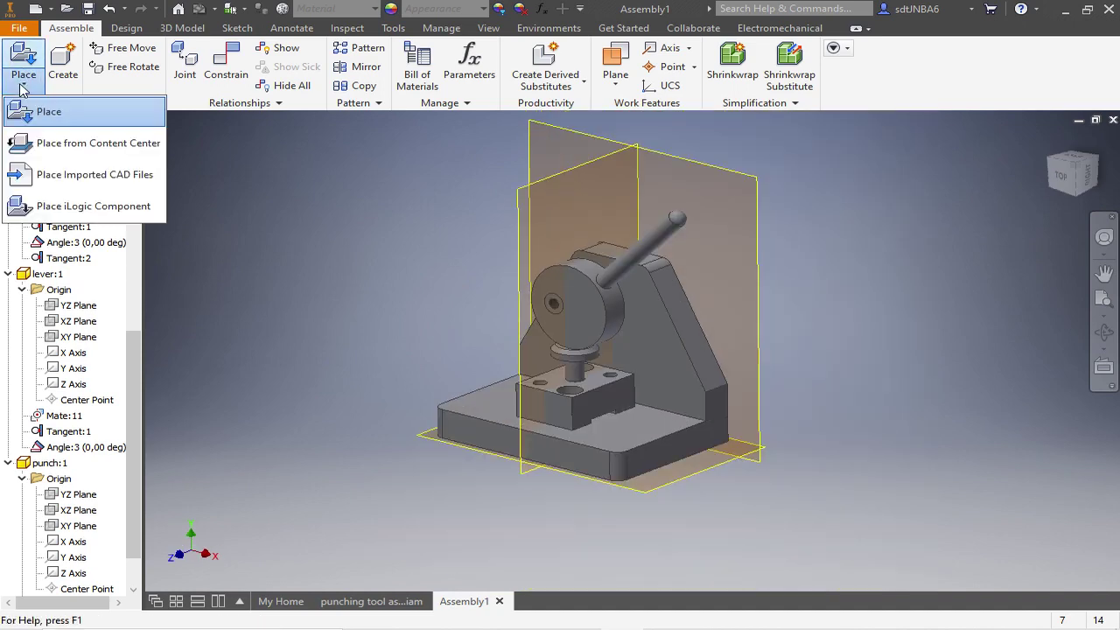
left_click(35, 119)
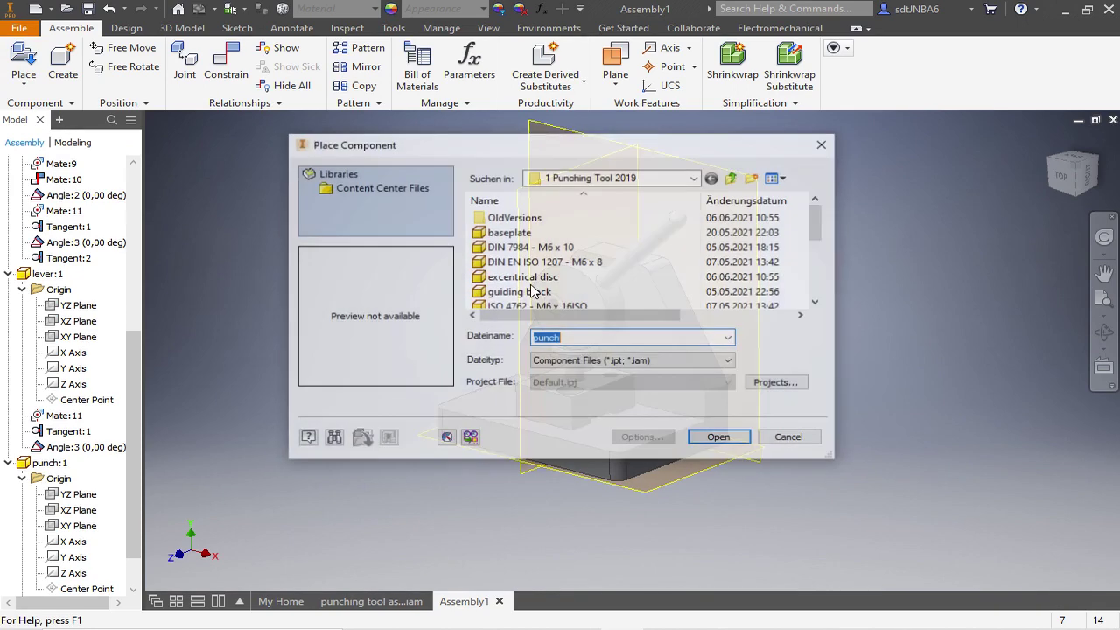
left_click_drag(822, 221, 822, 277)
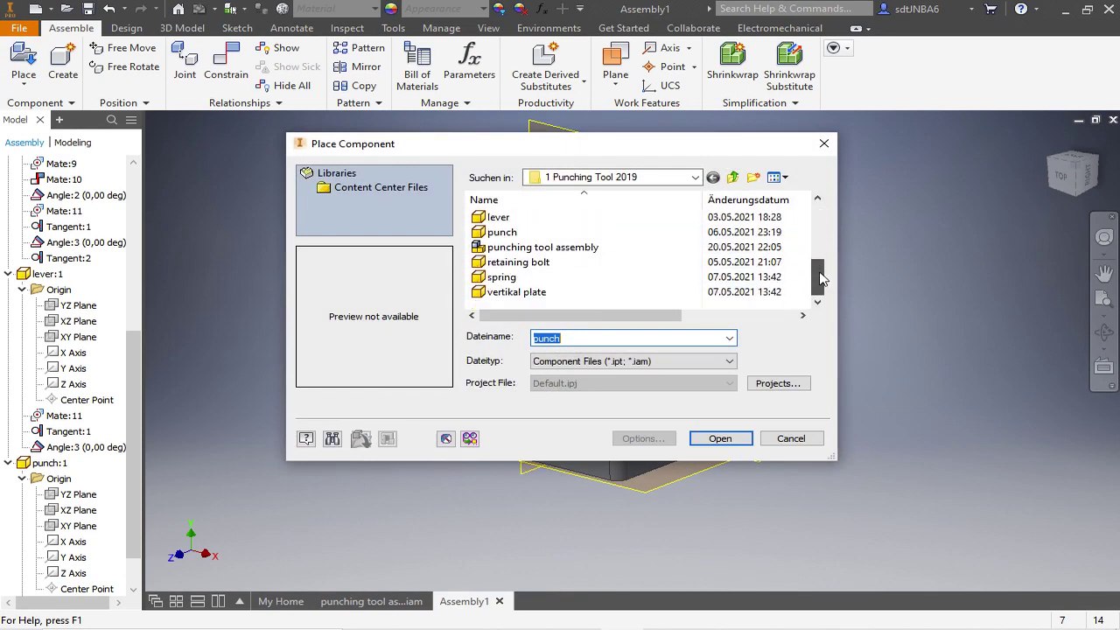
left_click(512, 278)
left_click(723, 438)
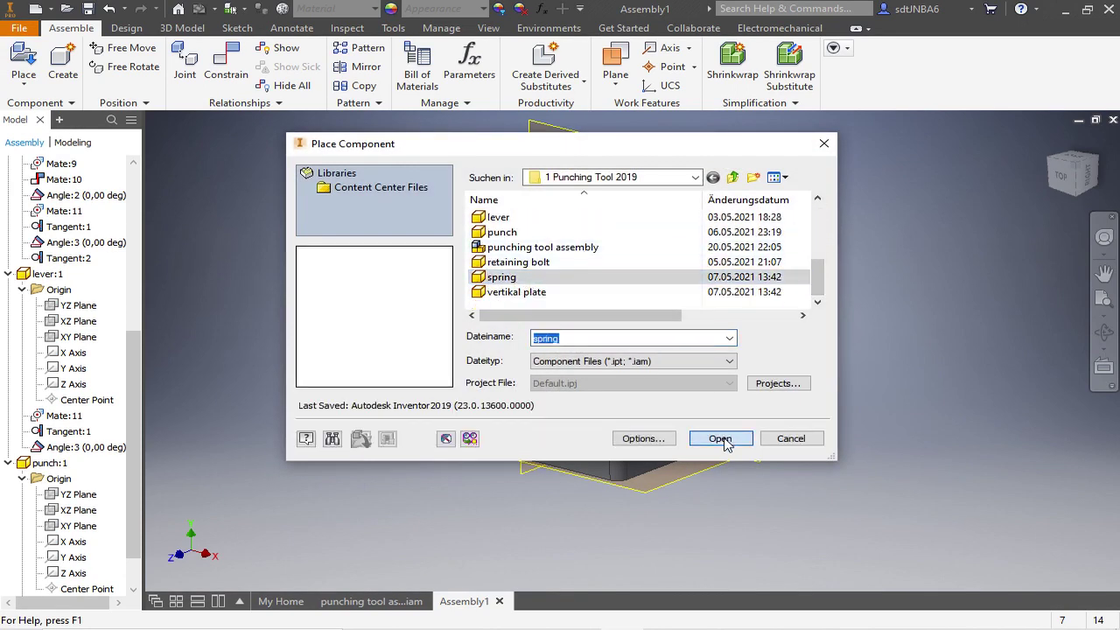
left_click(445, 290)
key("Escape")
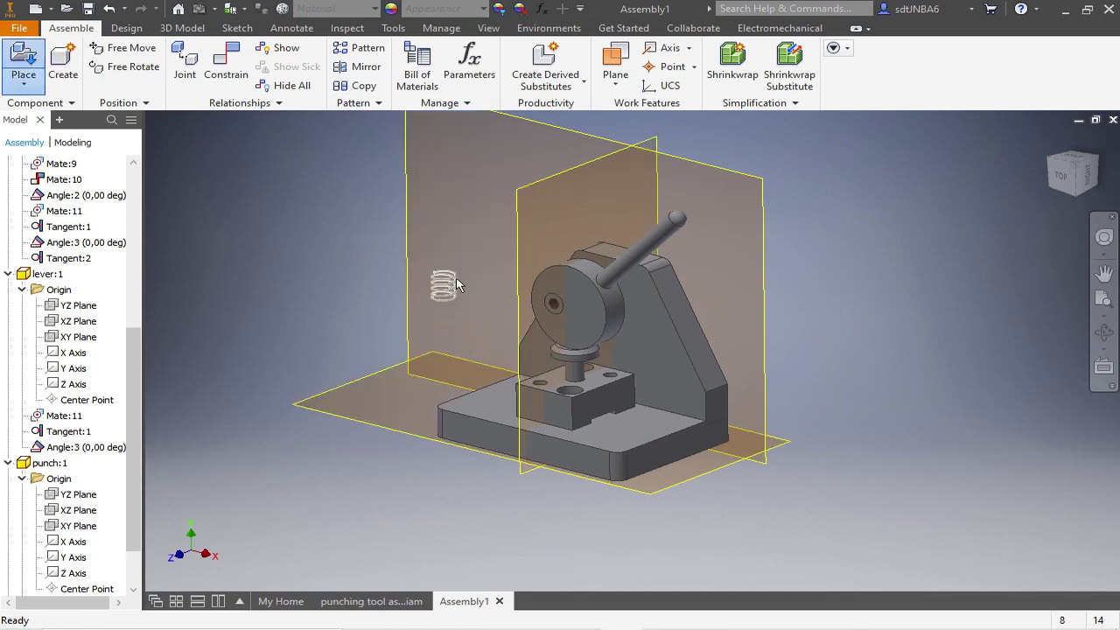
- Collapse the lever, excentrical disc and punch entries in the model tree
scroll(456, 278, "up", 4)
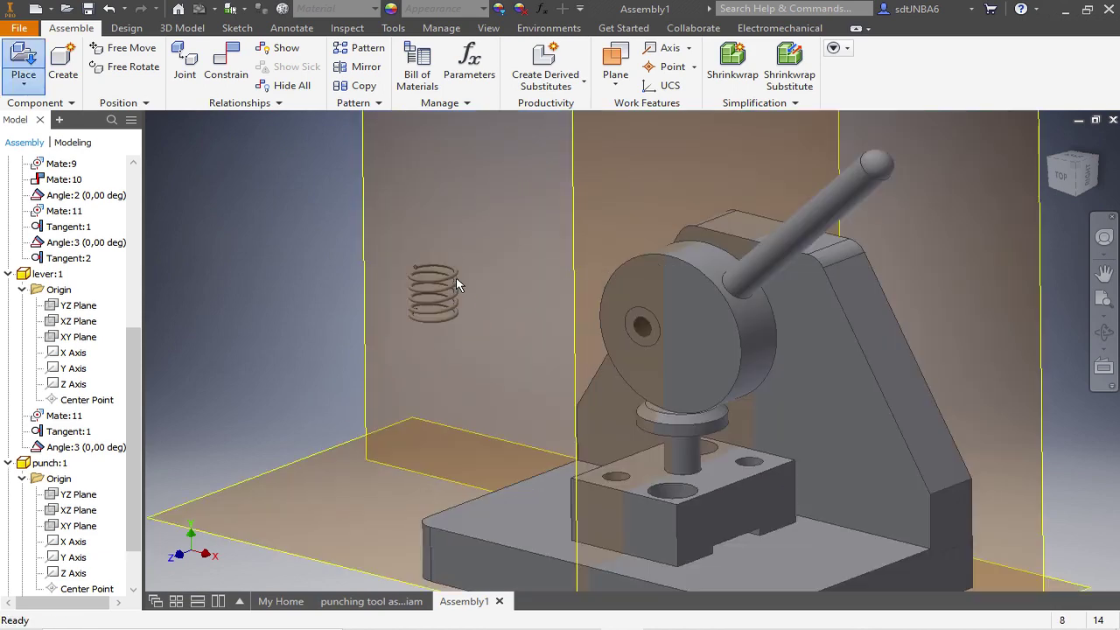
left_click(8, 274)
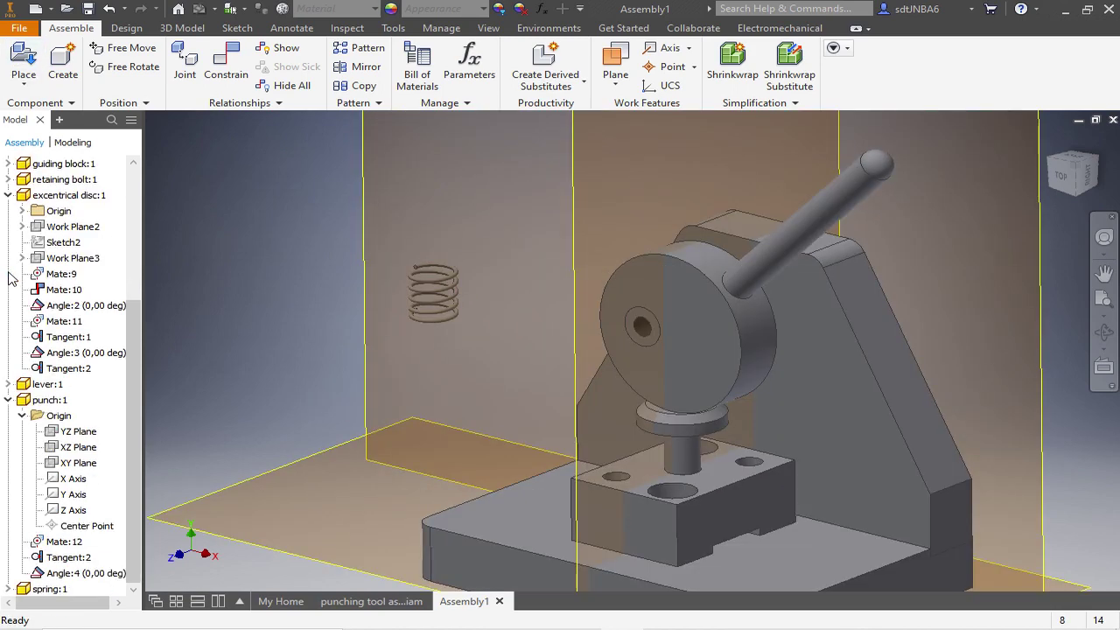
left_click(7, 196)
left_click(8, 180)
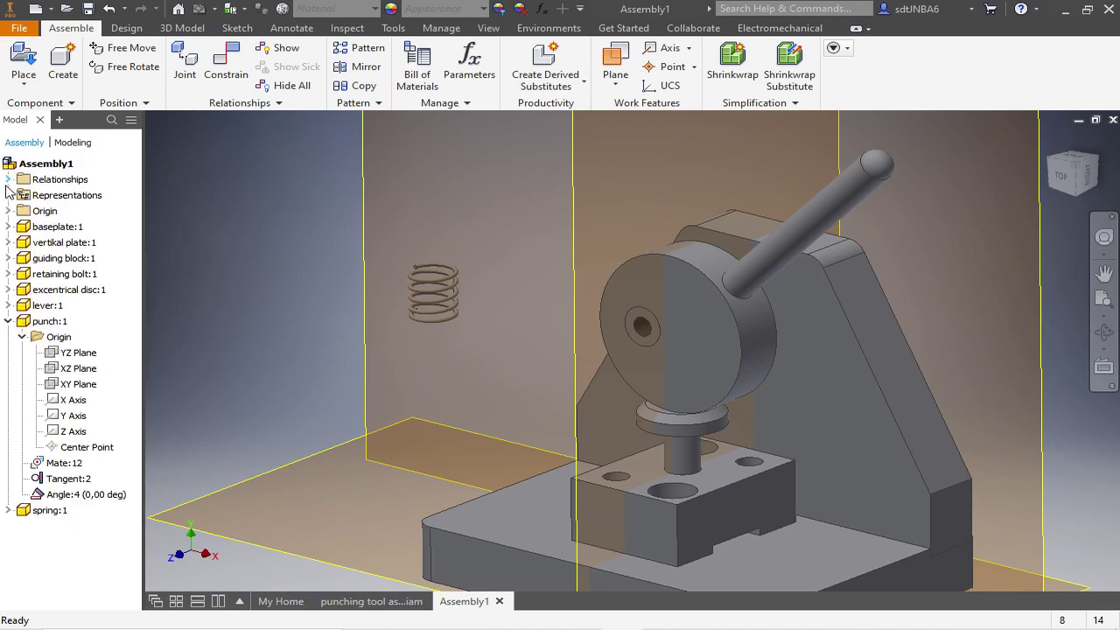
left_click(9, 322)
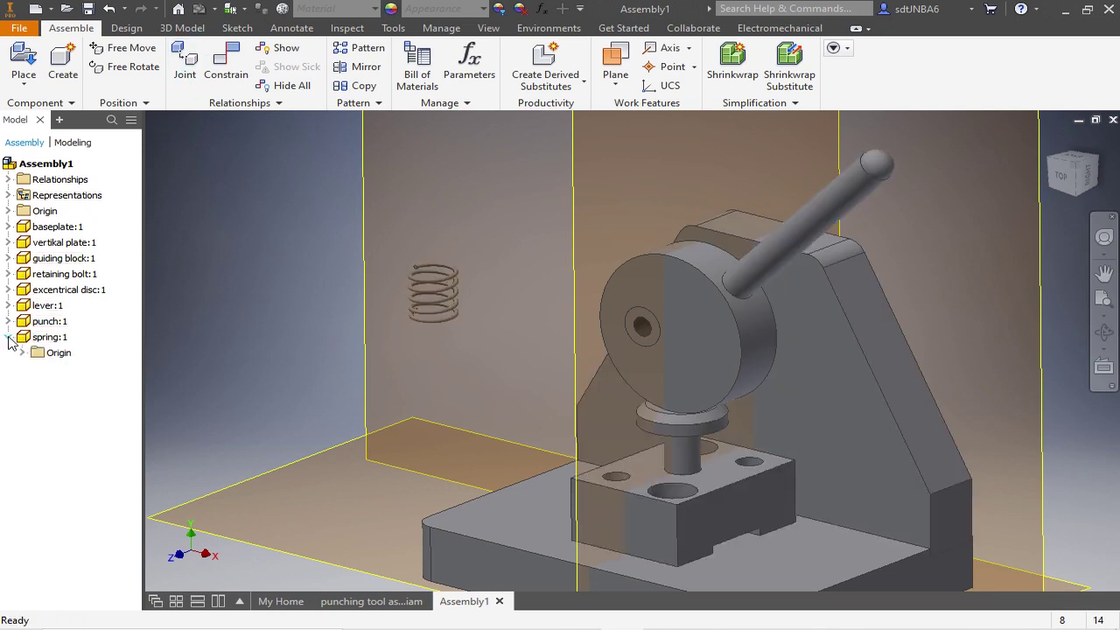
- Mate the spring's Y axis with the punch's centre axis at 0 mm offset
left_click(23, 353)
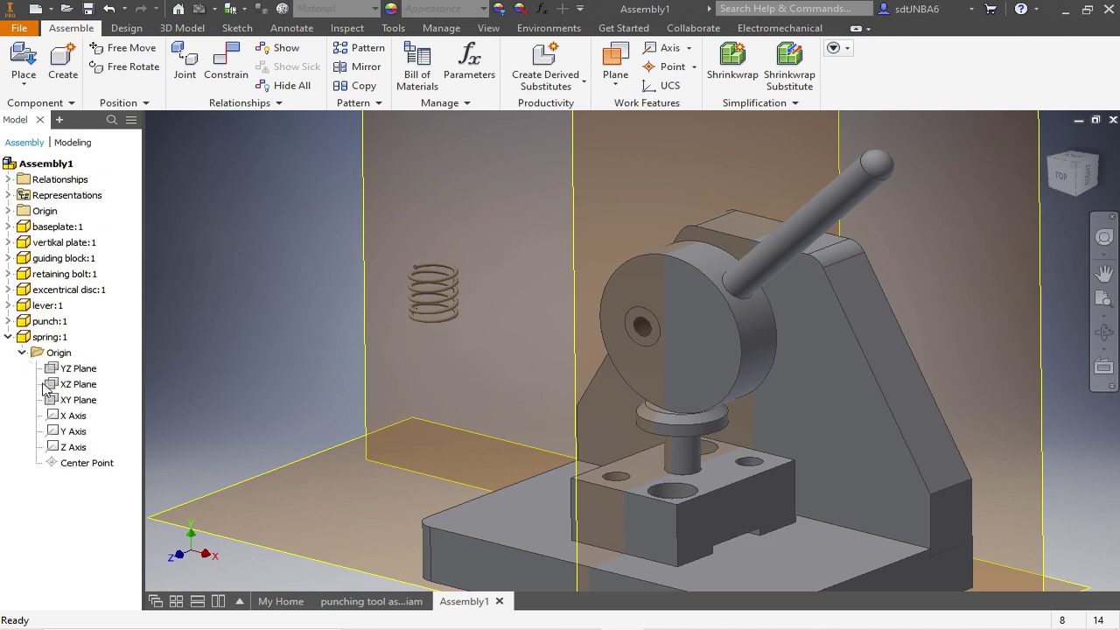
left_click(73, 433)
left_click(226, 77)
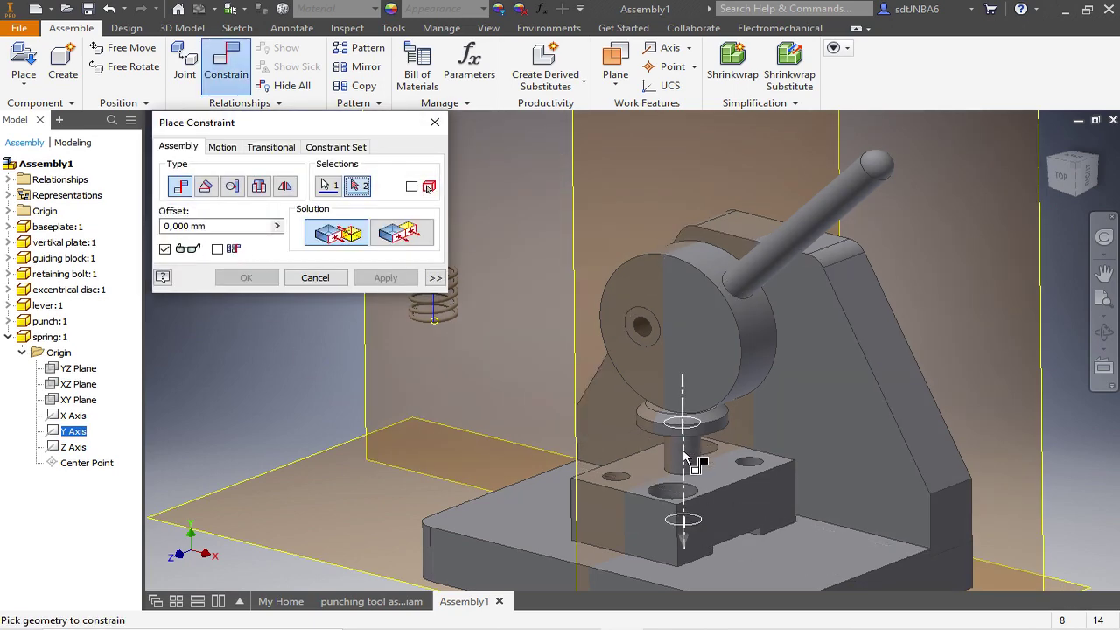
left_click(684, 458)
scroll(741, 442, "down", 3)
mouse_move(741, 442)
middle_mouse_down("shift")
mouse_move(710, 418)
mouse_move(733, 440)
mouse_move(725, 426)
middle_mouse_up("shift")
scroll(725, 426, "up", 3)
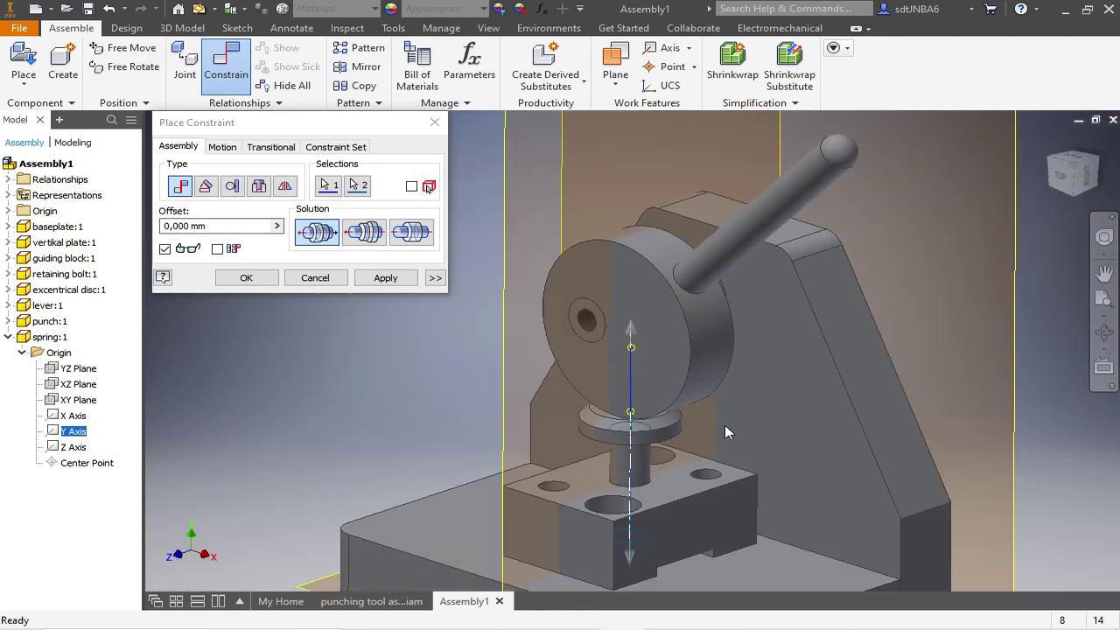
left_click(248, 276)
scroll(758, 348, "up", 3)
middle_click_drag(757, 347, 710, 339, "shift")
key("F6")
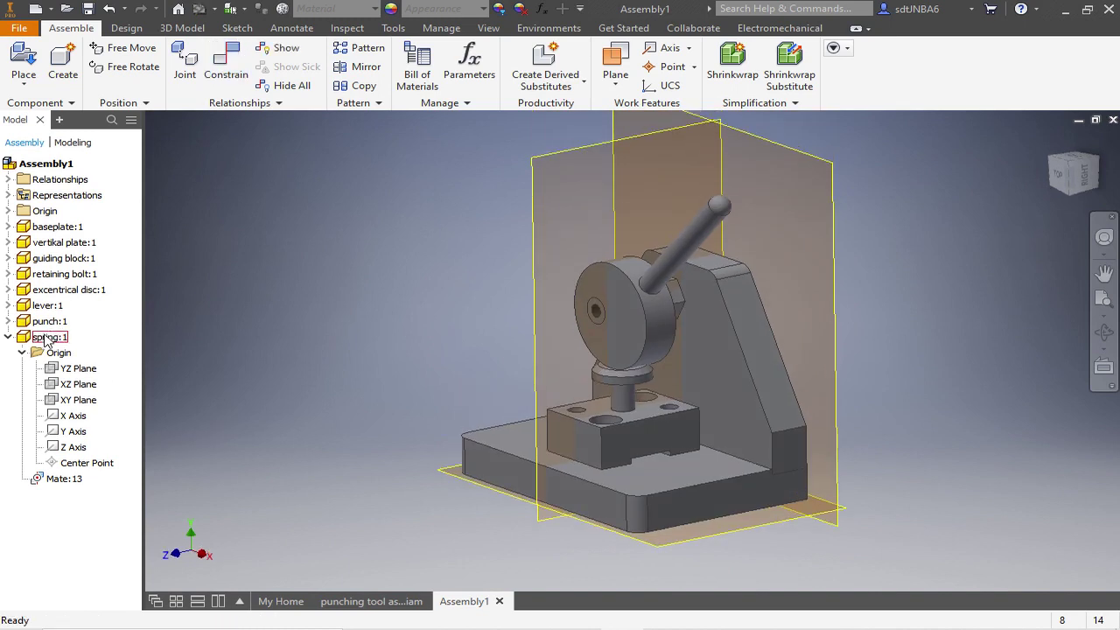
left_click(45, 338)
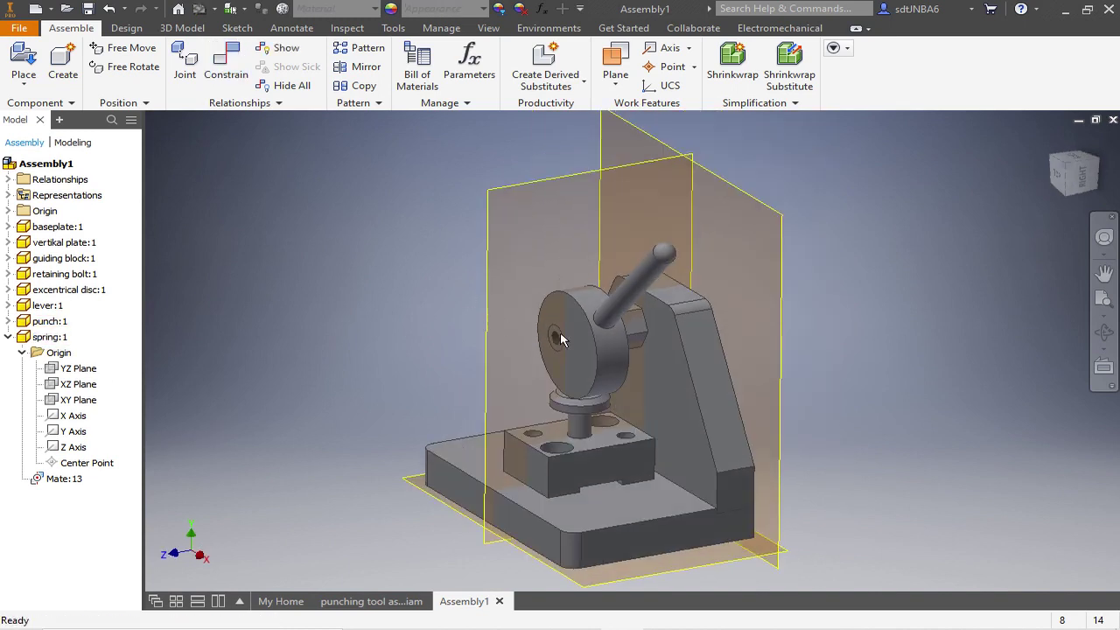
- Cut the assembly with a half section view along the YZ plane
left_click(489, 29)
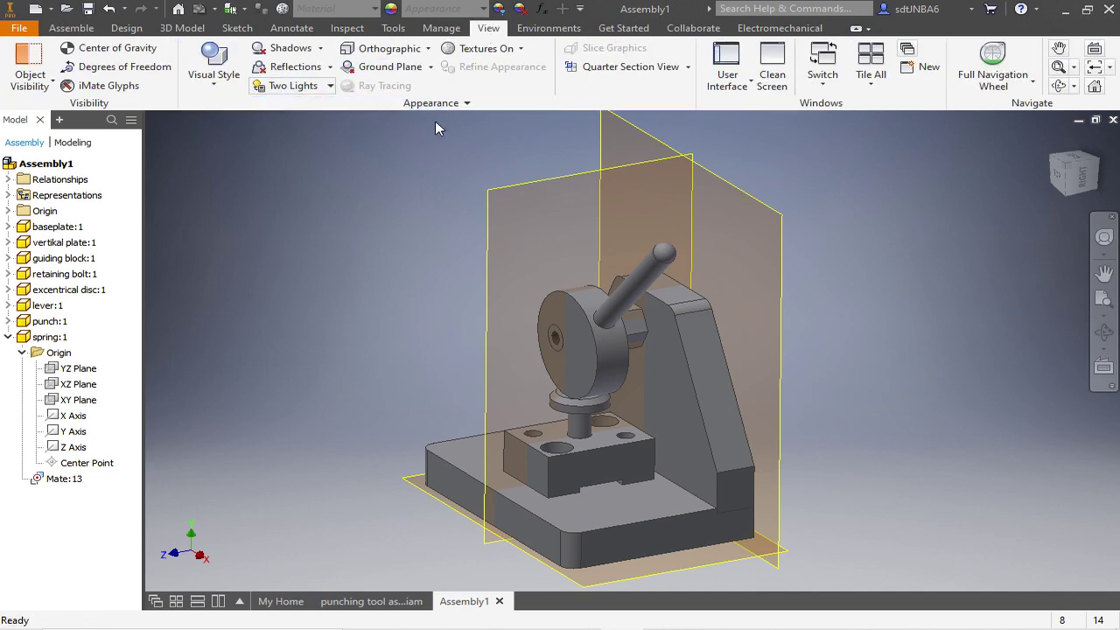
left_click(686, 69)
left_click(619, 125)
left_click(544, 190)
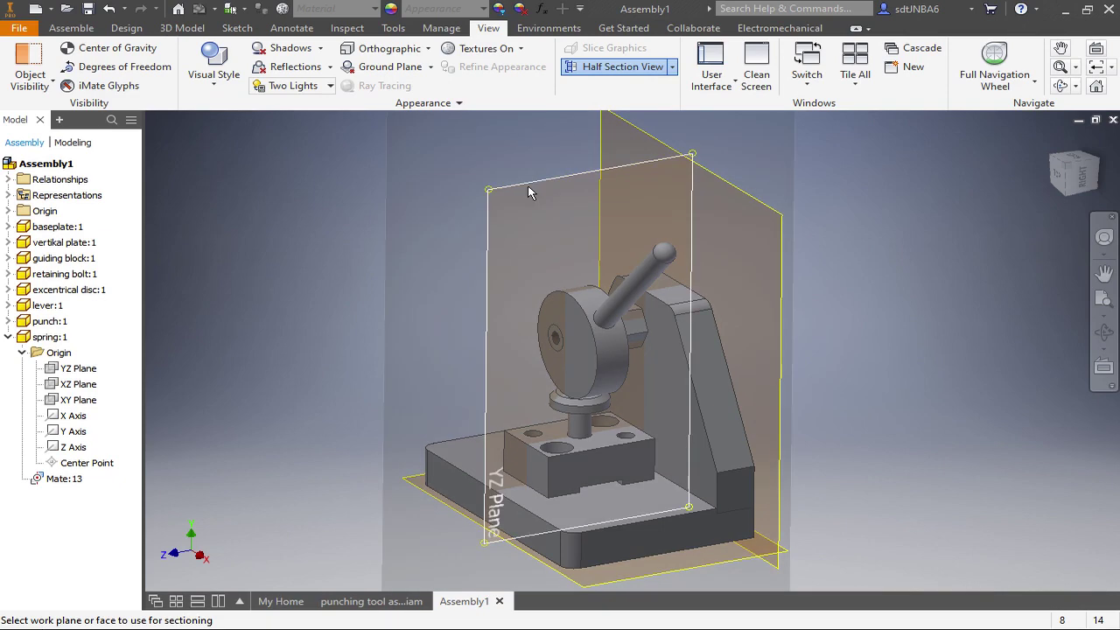
left_click(672, 418)
- Move the spring down along the punch shank until it sits between the punch's collar and the guiding block
middle_click_drag(569, 411, 557, 385, "shift")
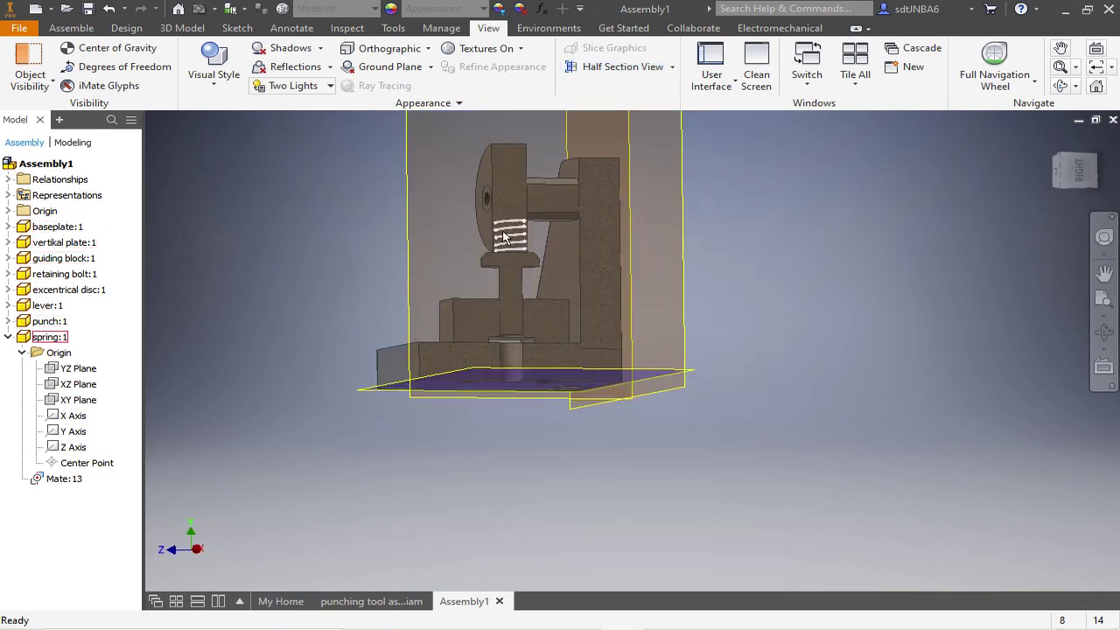
scroll(500, 232, "down", 5)
left_click_drag(502, 262, 500, 431)
middle_click_drag(342, 288, 397, 314, "shift")
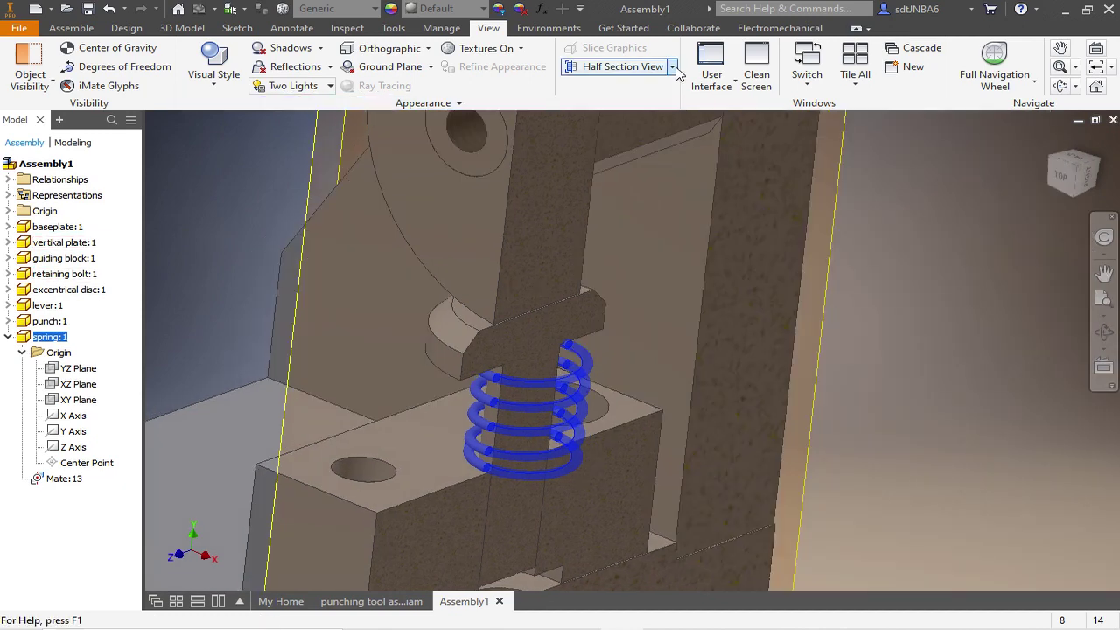
- End the section view and shift the spring slightly up towards the underside of the punch's collar
left_click(672, 67)
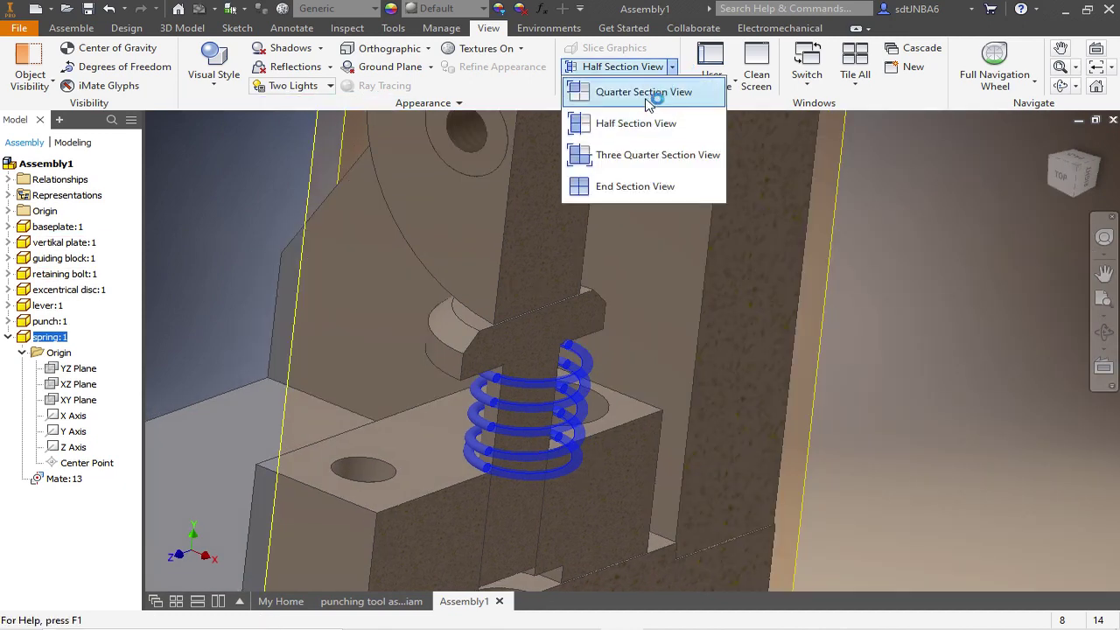
left_click(618, 193)
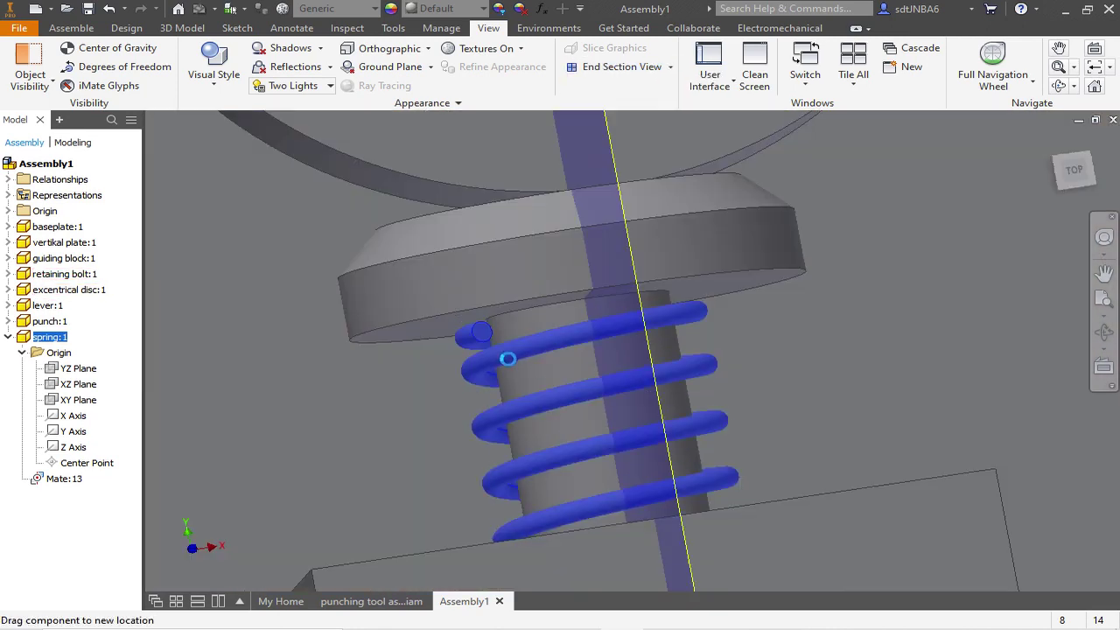
left_click_drag(507, 358, 510, 349)
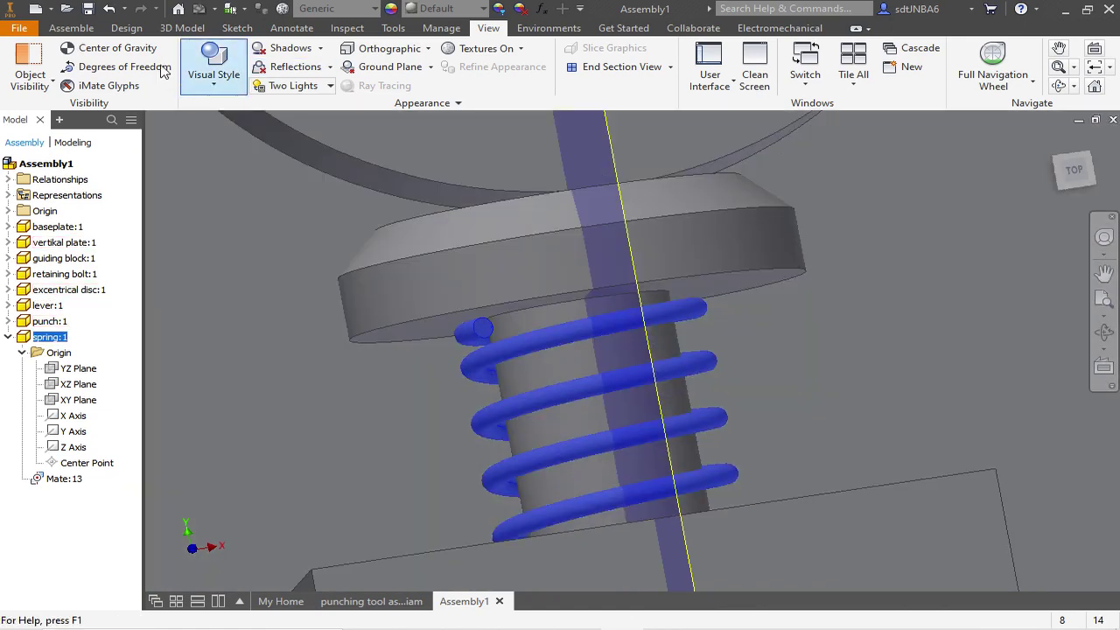
- Add an outside tangent constraint with 0 mm offset between the underside of the punch's collar and the spring's coil surface
left_click(75, 30)
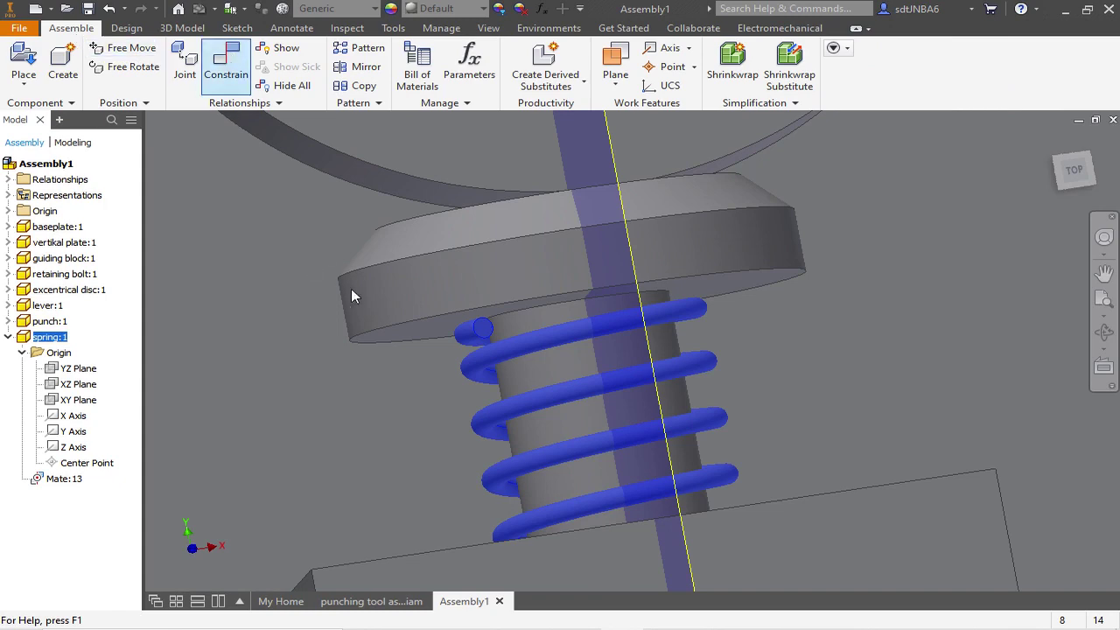
left_click(232, 188)
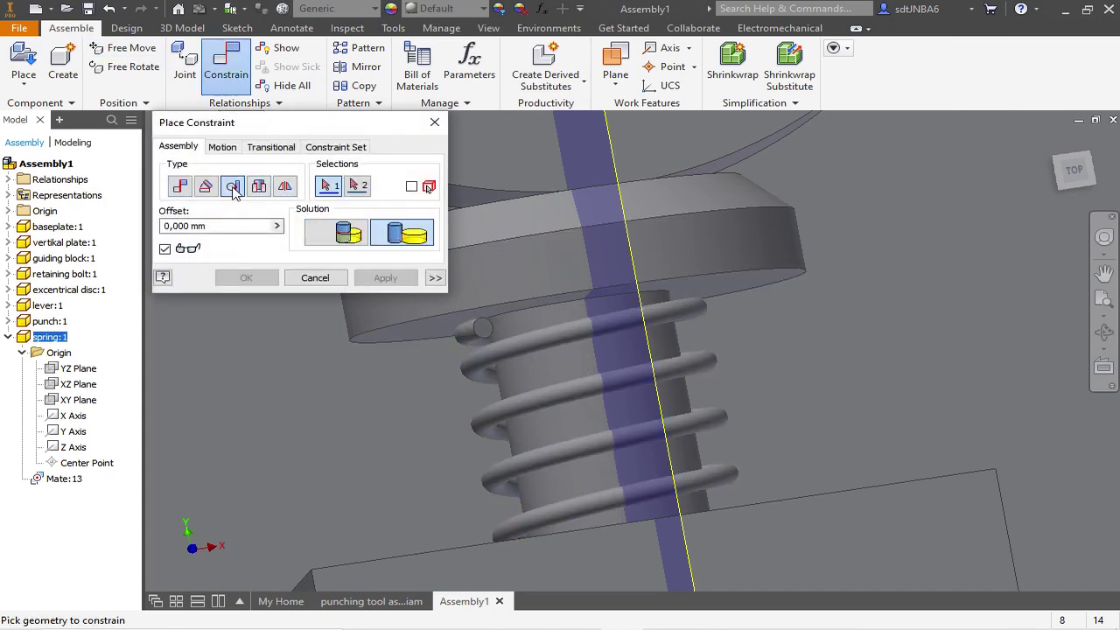
scroll(449, 320, "down", 4)
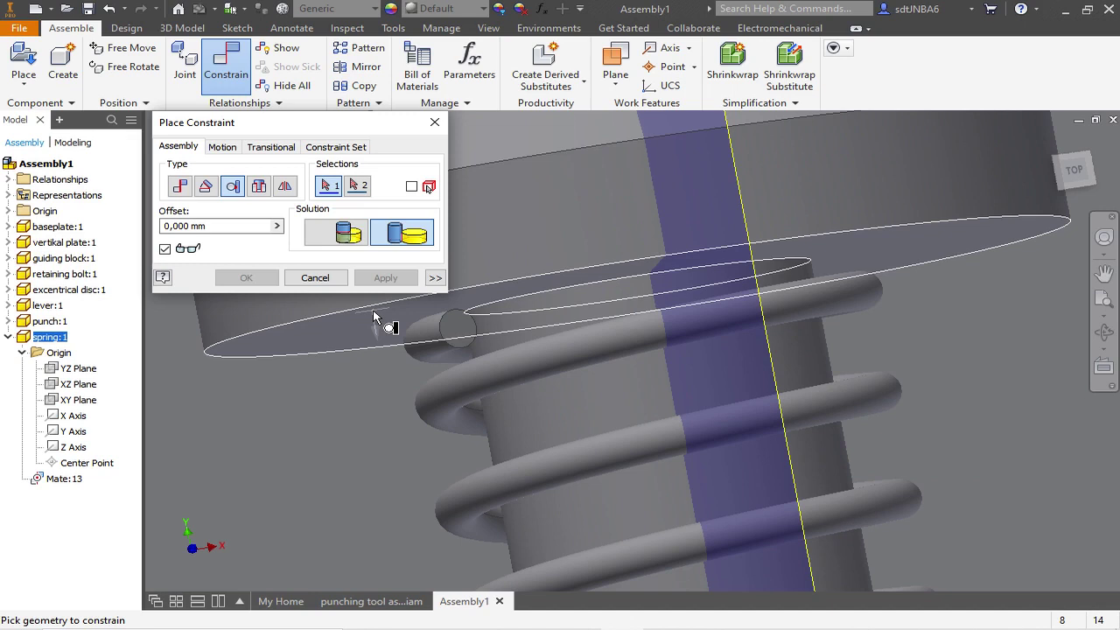
left_click(373, 311)
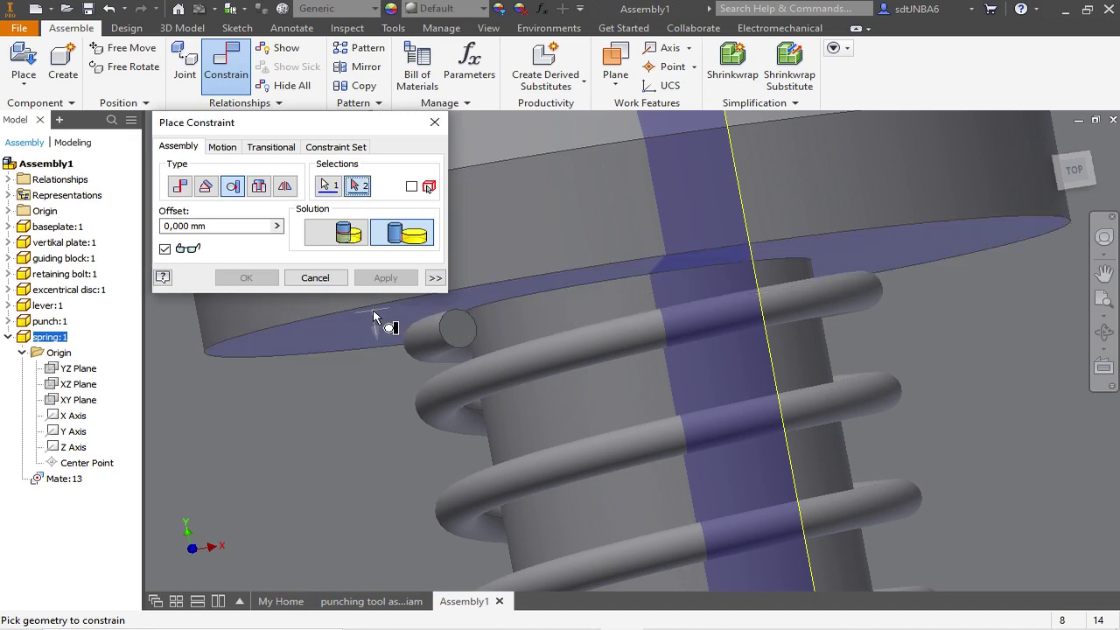
left_click(448, 311)
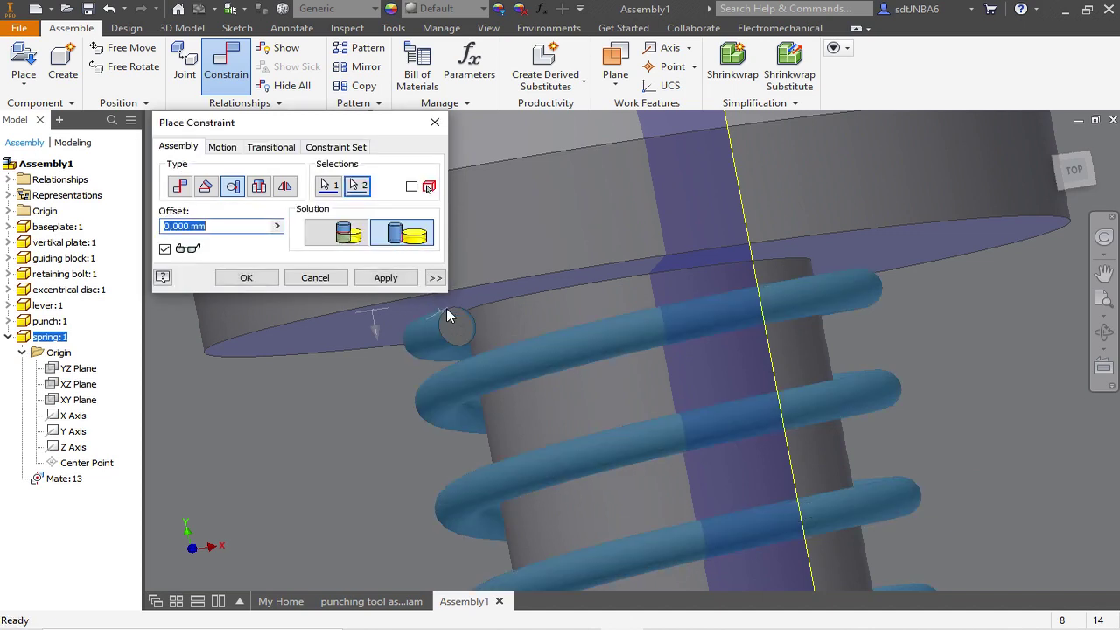
scroll(454, 307, "down", 3)
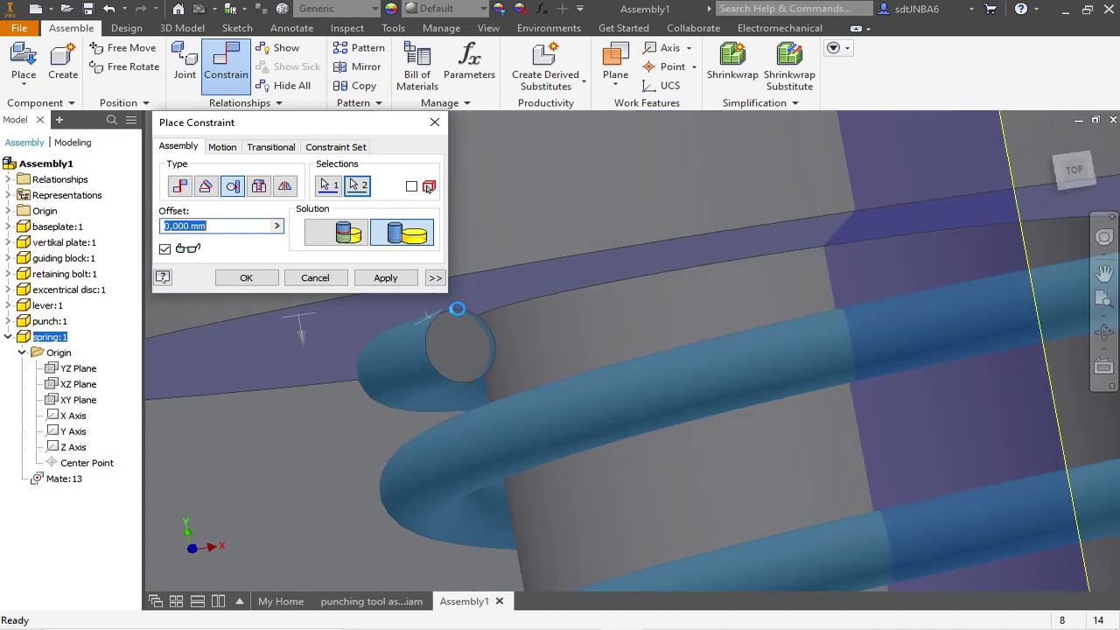
scroll(464, 309, "down", 2)
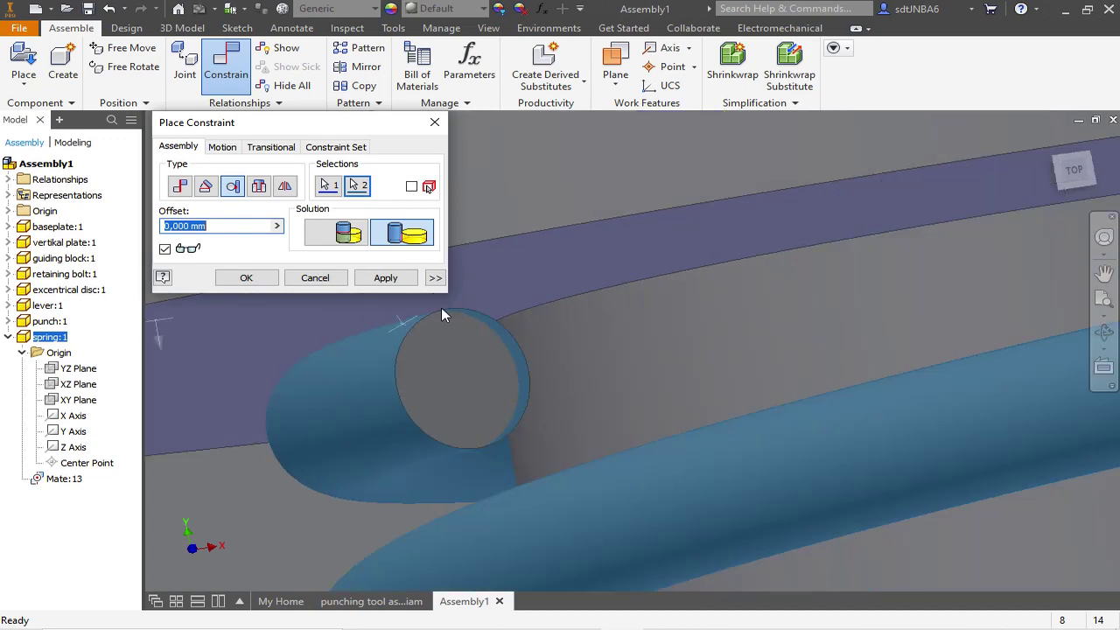
left_click(259, 276)
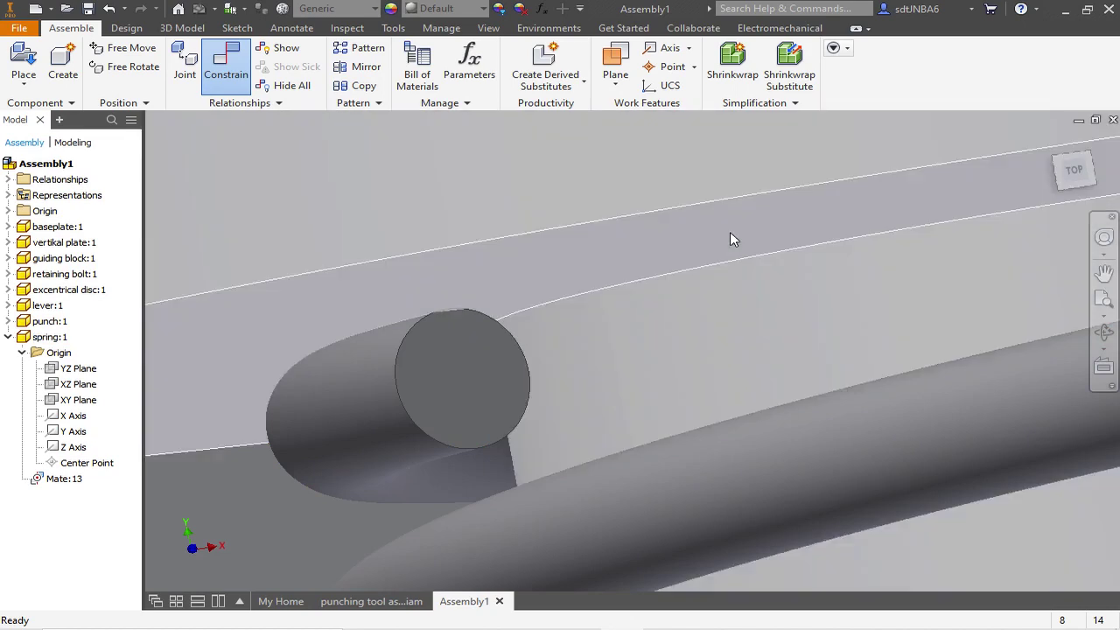
scroll(730, 234, "up", 6)
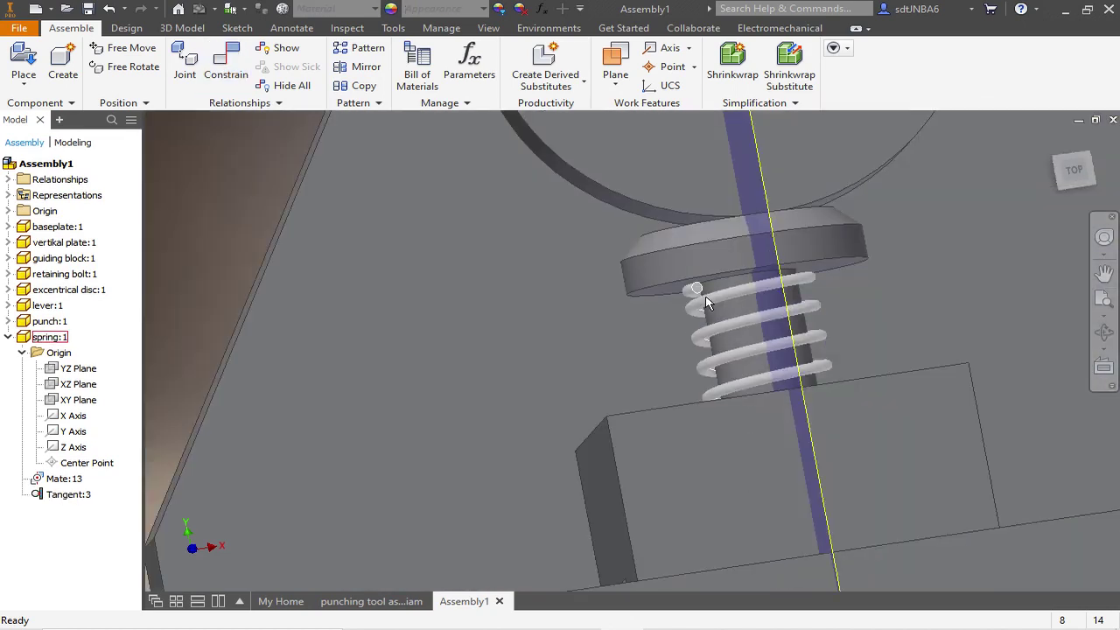
- Mate the spring's YZ plane with the assembly's YZ plane at 0 mm offset
left_click(705, 297)
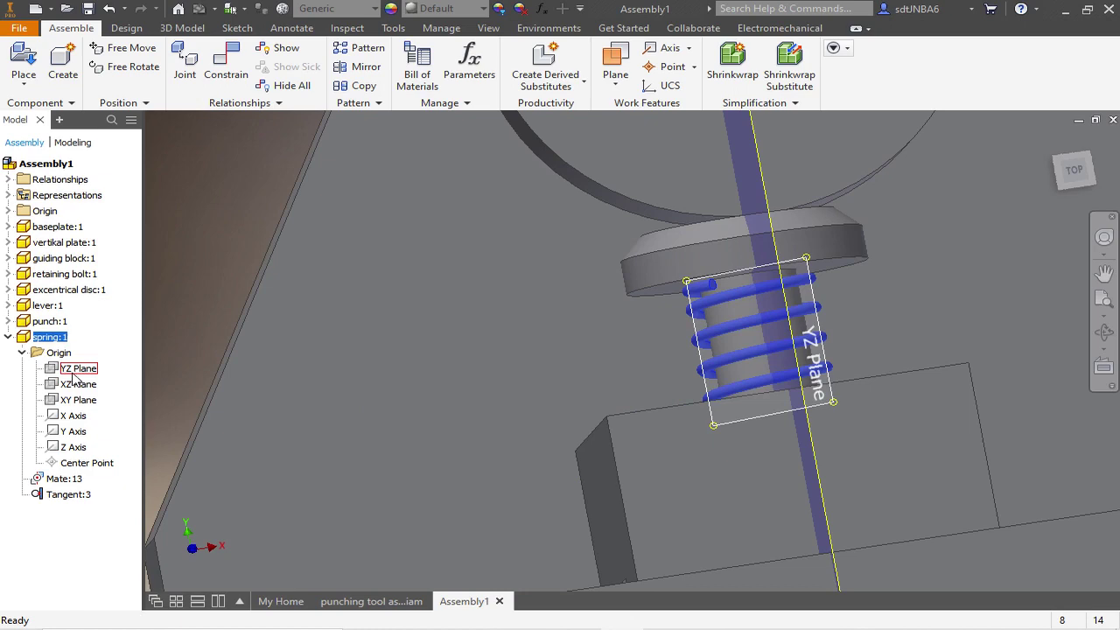
left_click(77, 369)
middle_click_drag(595, 340, 569, 369, "shift")
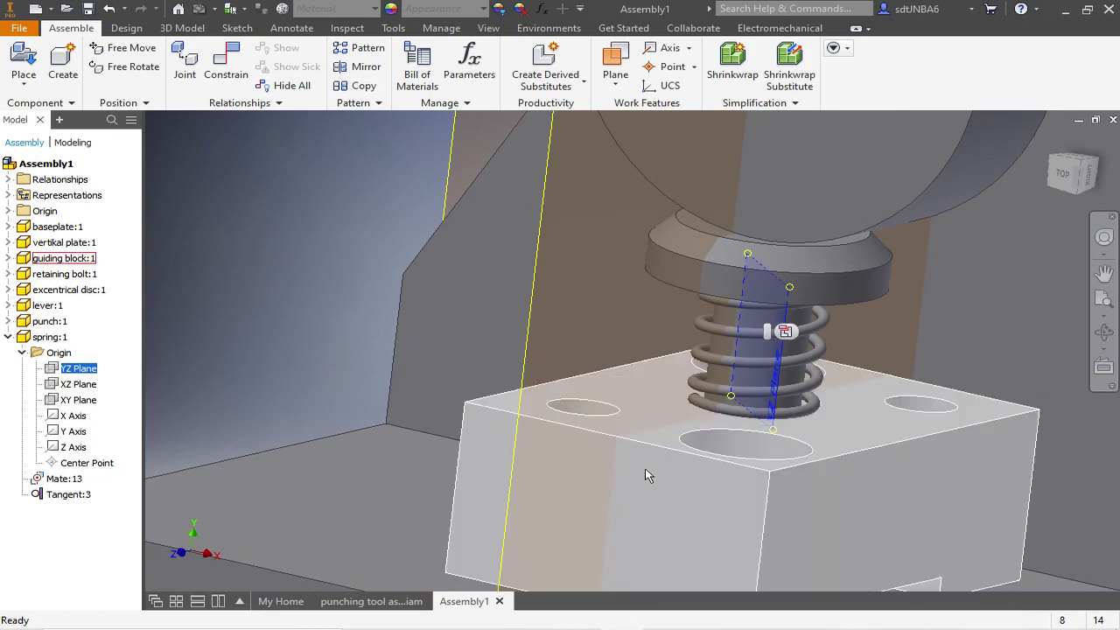
mouse_move(525, 339)
middle_mouse_down("shift")
mouse_move(540, 345)
mouse_move(512, 346)
middle_mouse_up("shift")
scroll(421, 324, "up", 3)
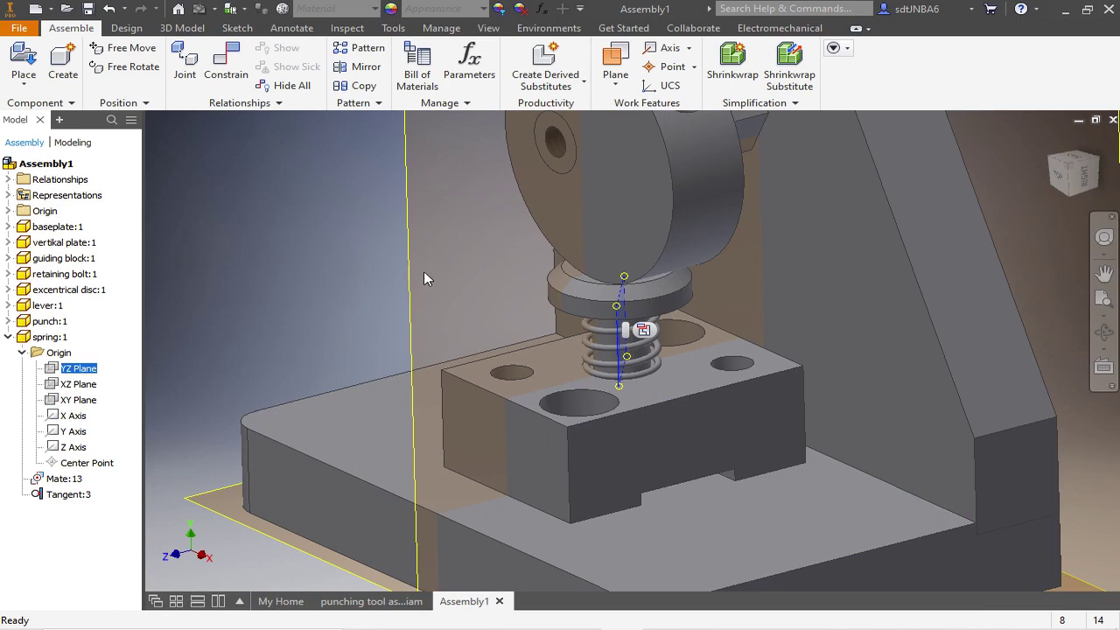
left_click(225, 63)
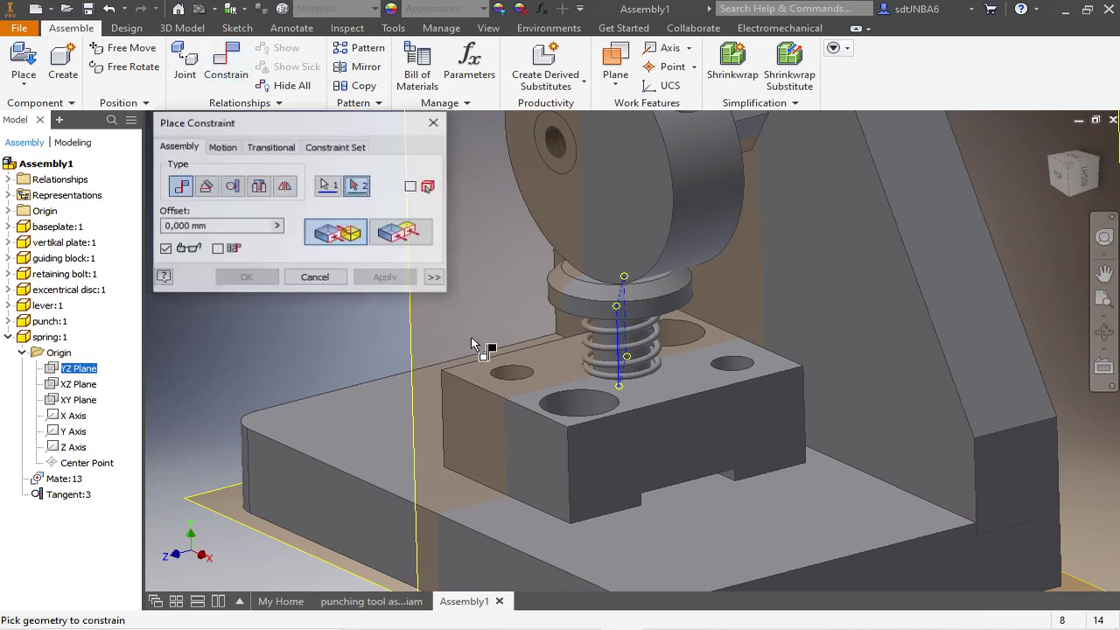
scroll(525, 350, "up", 3)
scroll(592, 383, "up", 3)
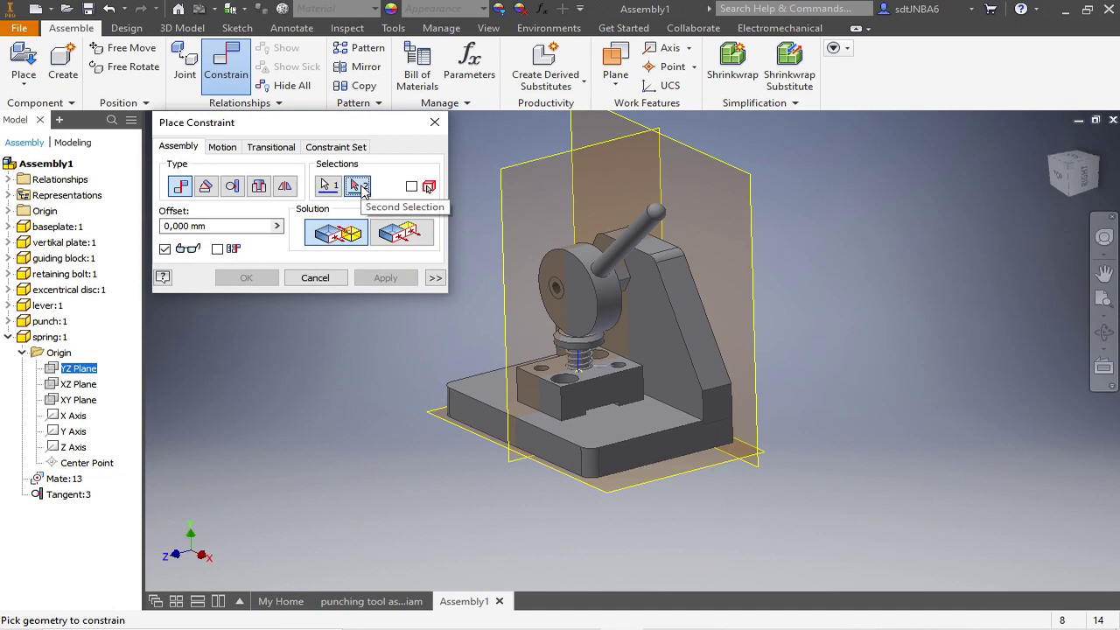
left_click(543, 163)
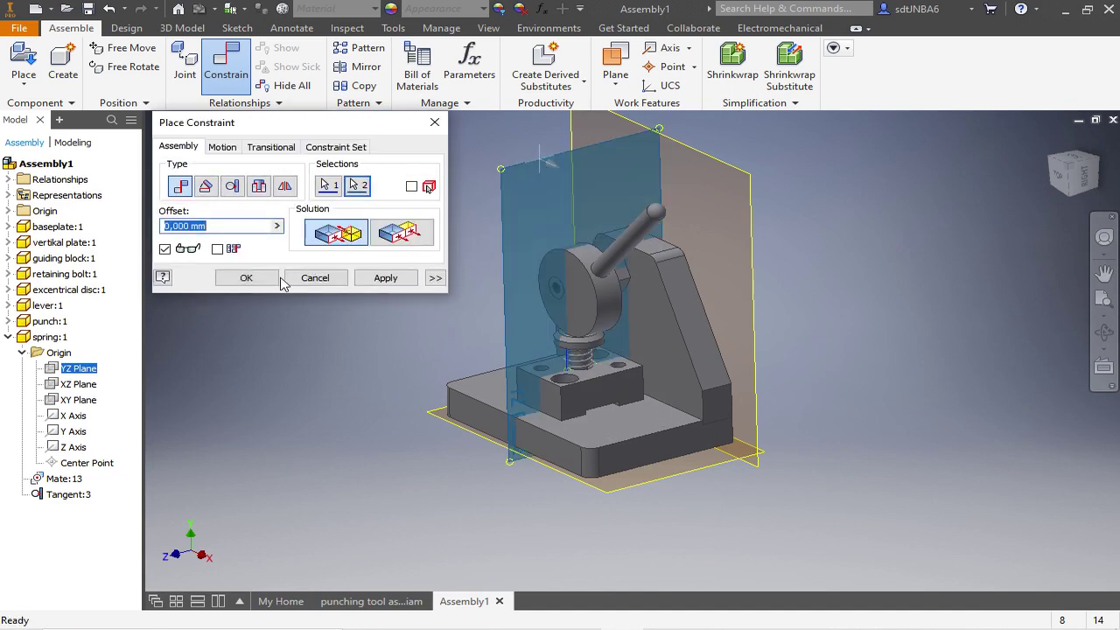
left_click(248, 277)
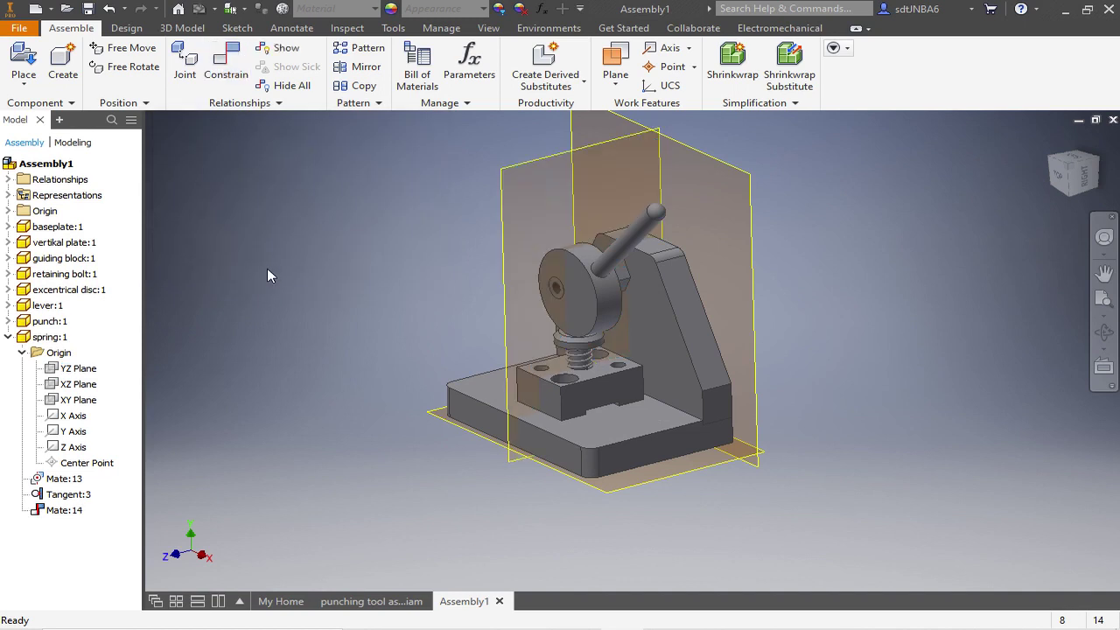
scroll(589, 373, "up", 3)
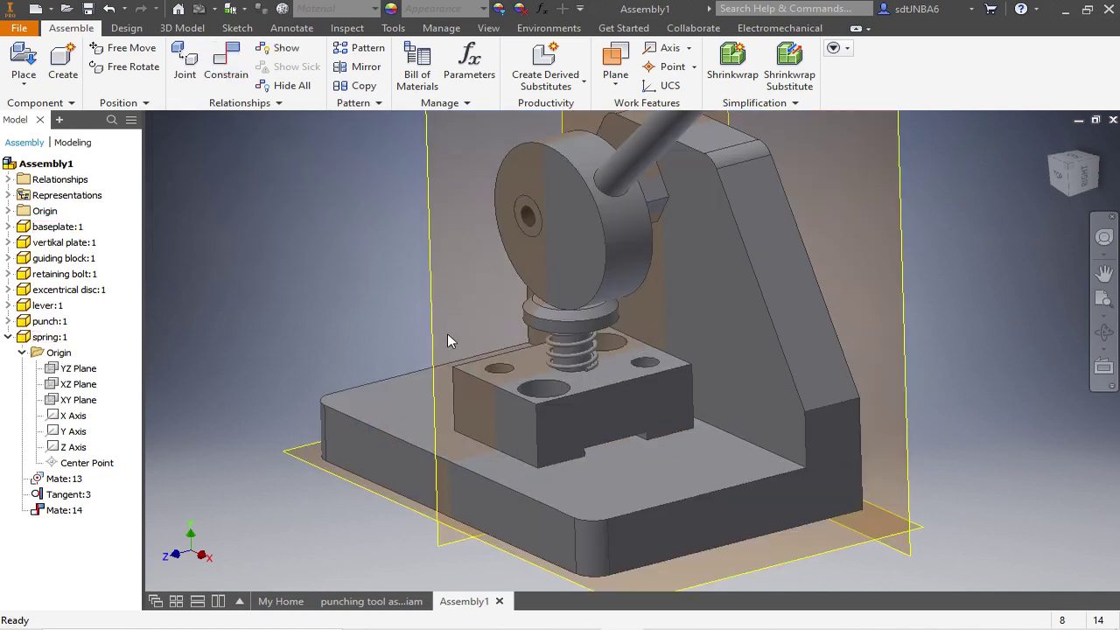
- Search the Content Center for ISO 7090 and choose the ISO 7090 washer family for placement
left_click(23, 83)
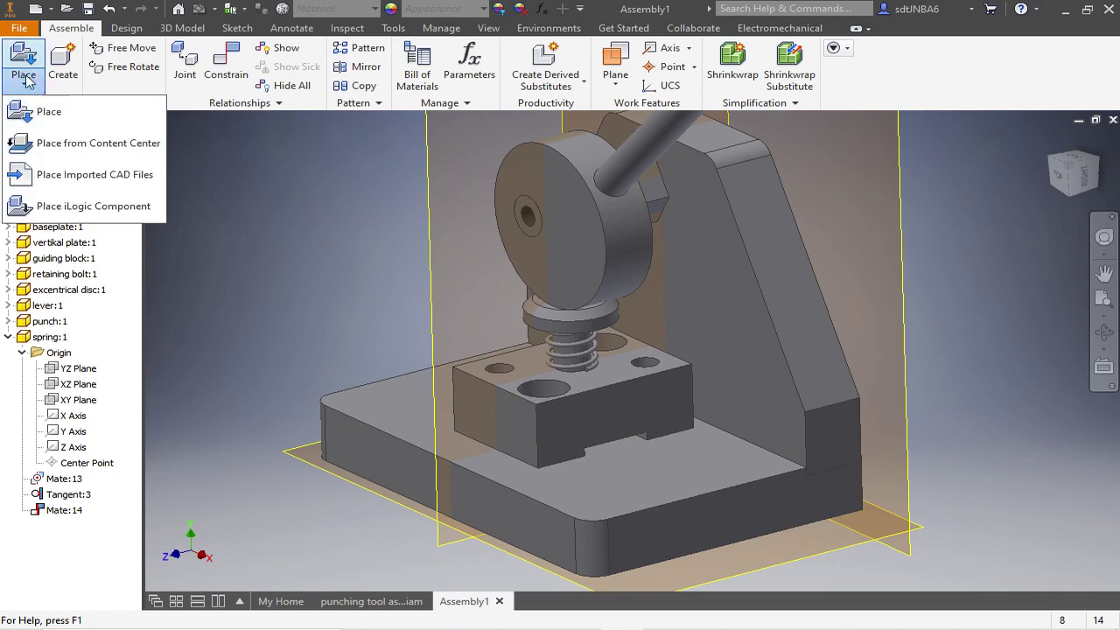
left_click(41, 145)
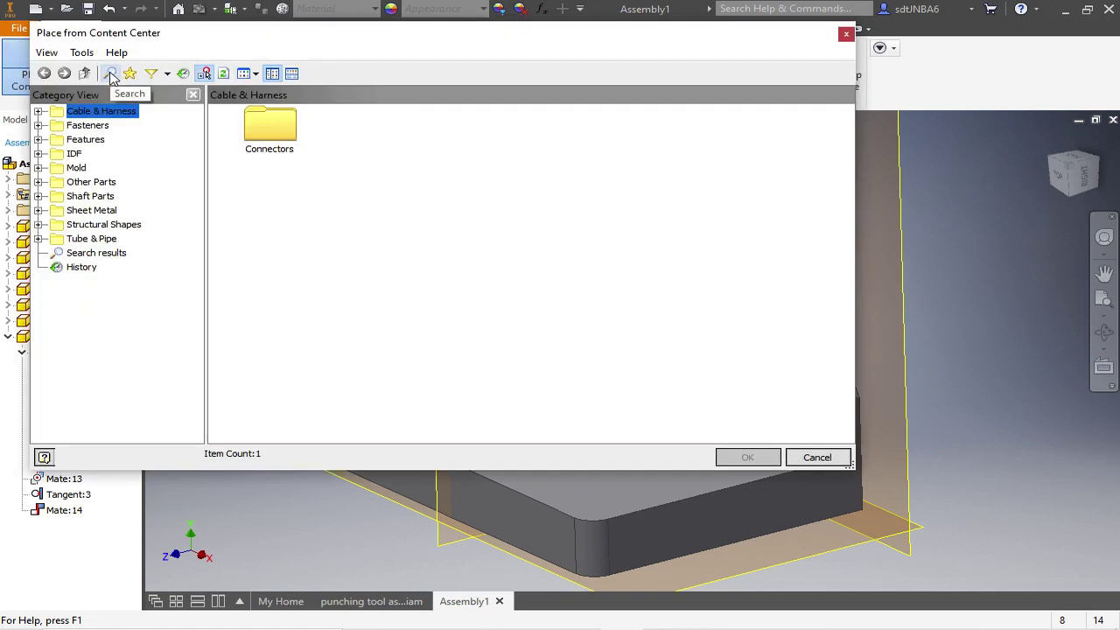
left_click(110, 74)
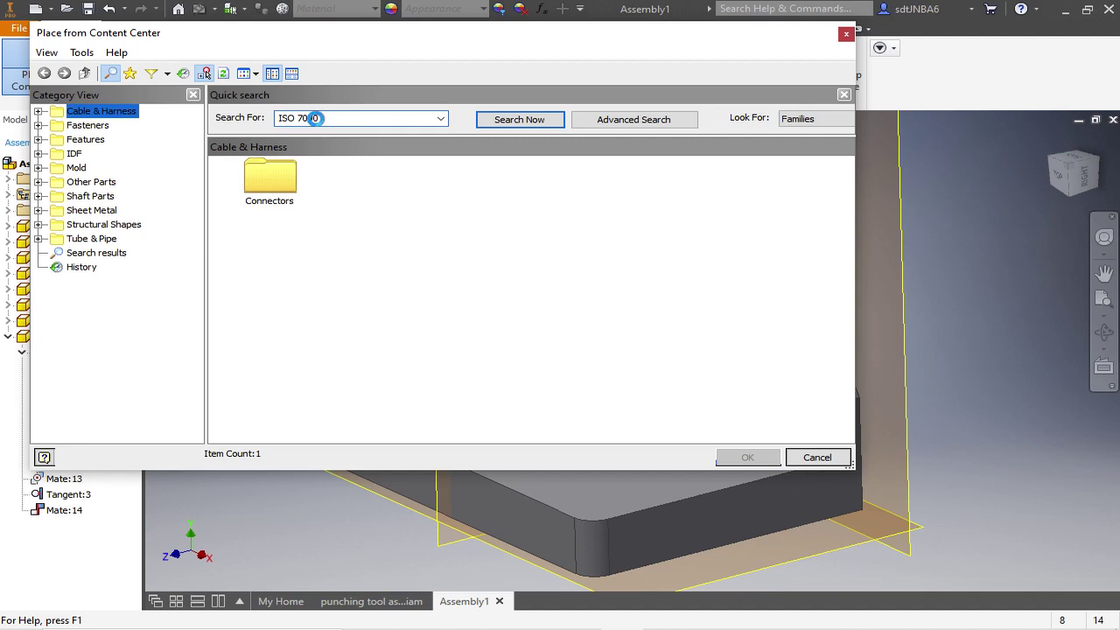
left_click(638, 181)
left_click(747, 456)
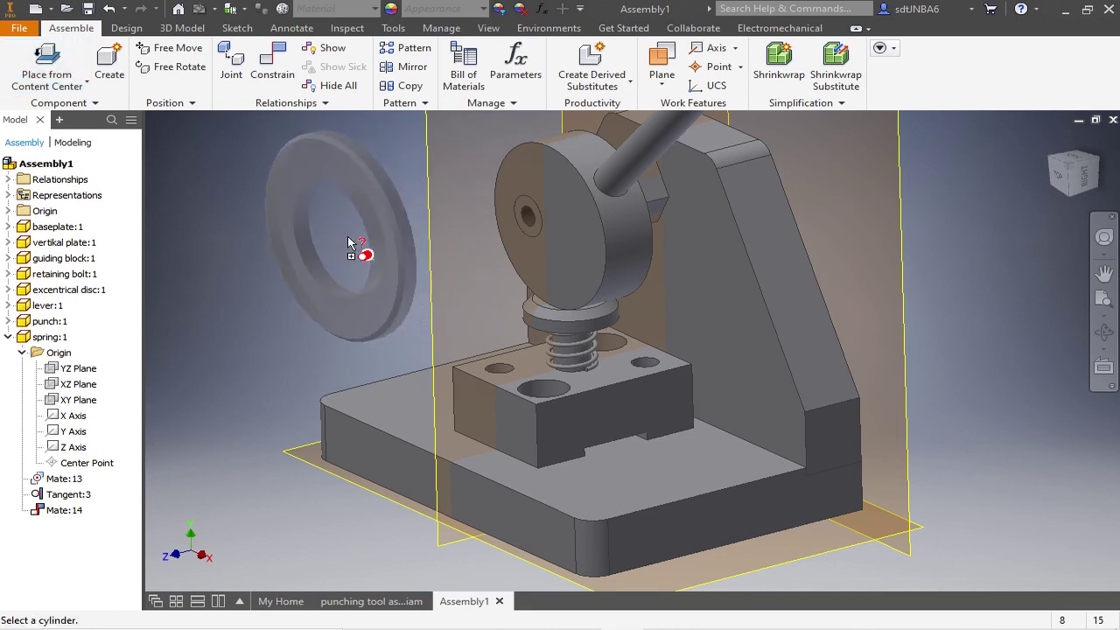
left_click(347, 240)
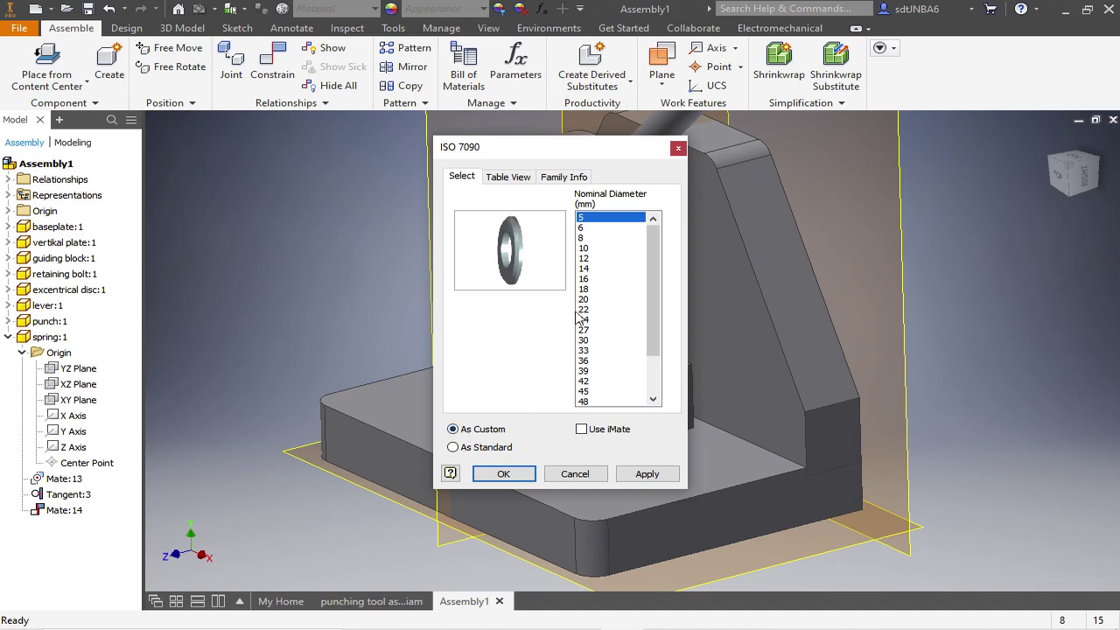
- Place one custom ISO 7090 washer with 6 mm nominal diameter beside the eccentric disc, saving it as ISO 7090 - 6 - 140 HV(1)
left_click(585, 229)
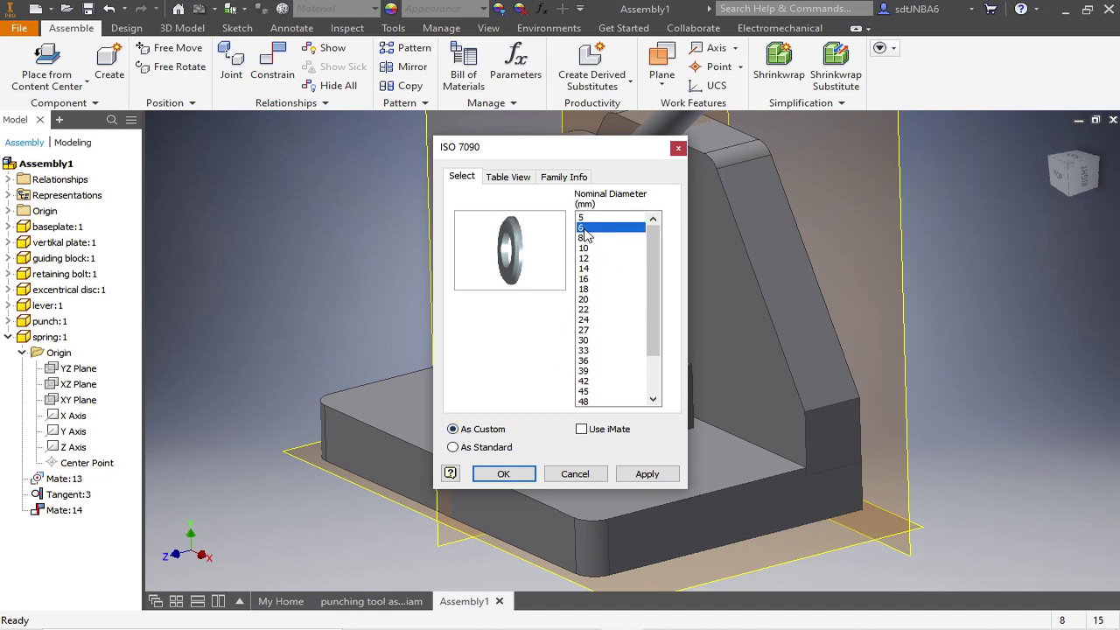
left_click(504, 473)
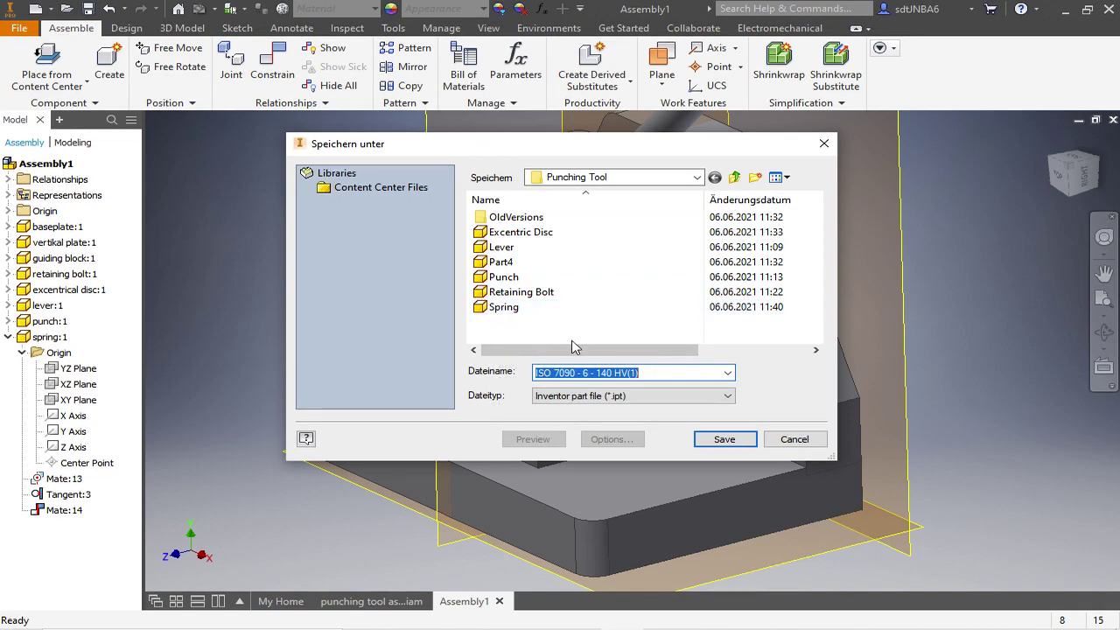
key("Return")
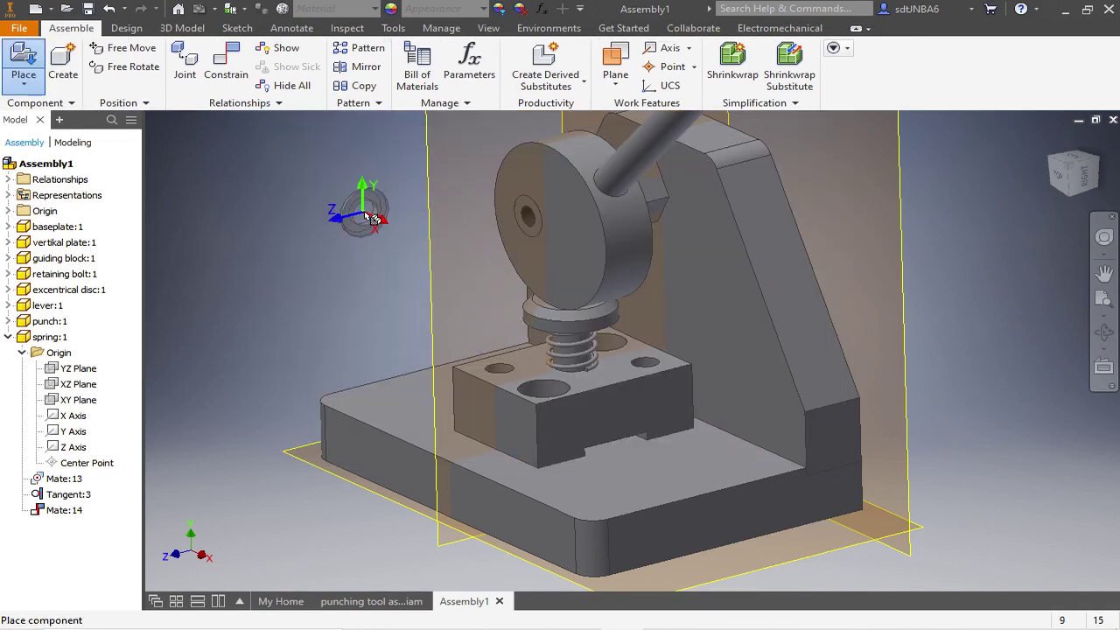
scroll(372, 219, "up", 2)
left_click(393, 250)
key("Escape")
scroll(601, 330, "up", 2)
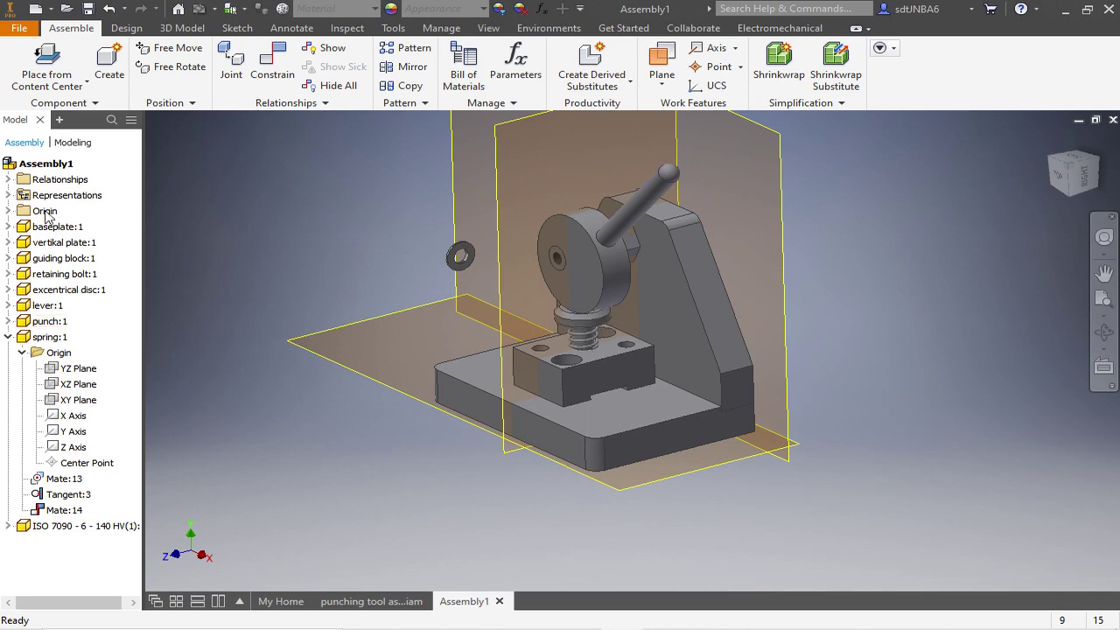
- Hide the assembly's YZ, XZ and XY origin planes
left_click(8, 211)
left_click(64, 226)
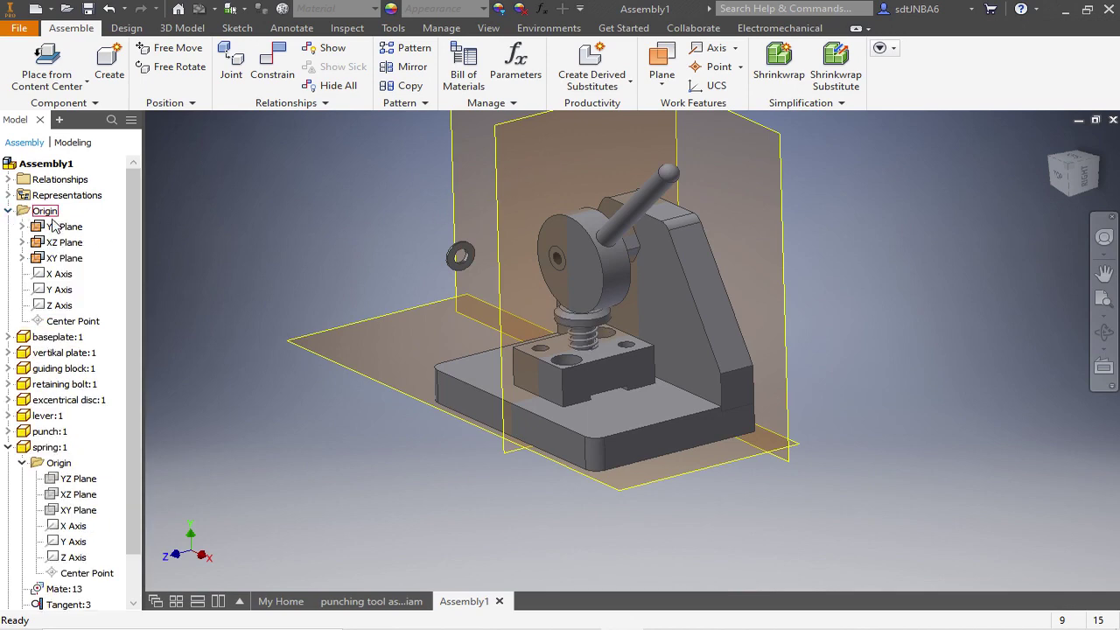
left_click(73, 261, "shift")
right_click(65, 258)
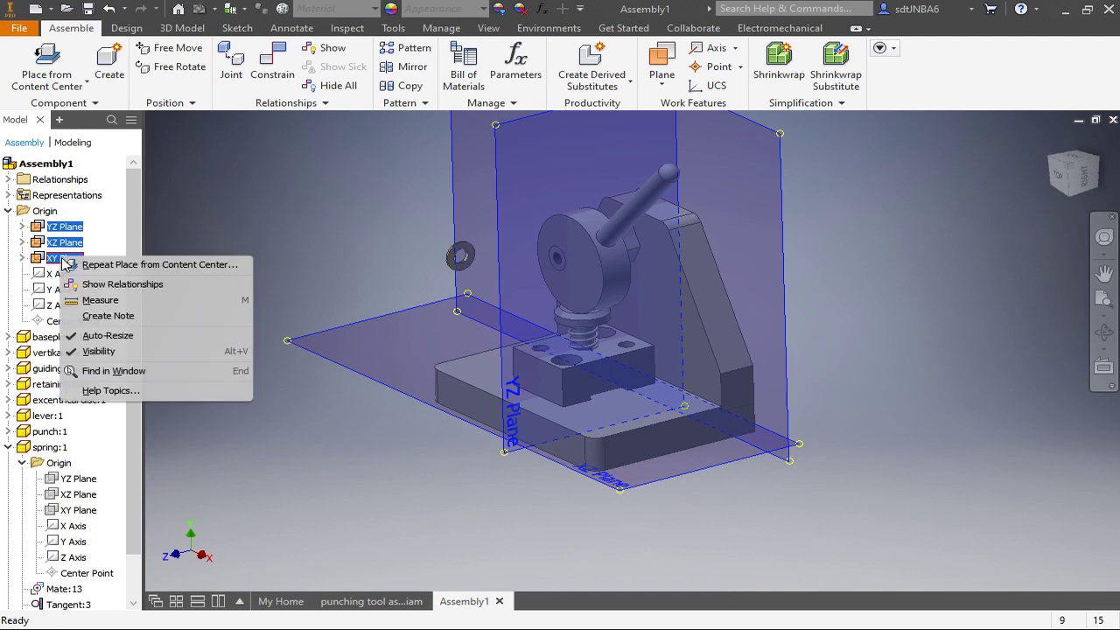
left_click(103, 352)
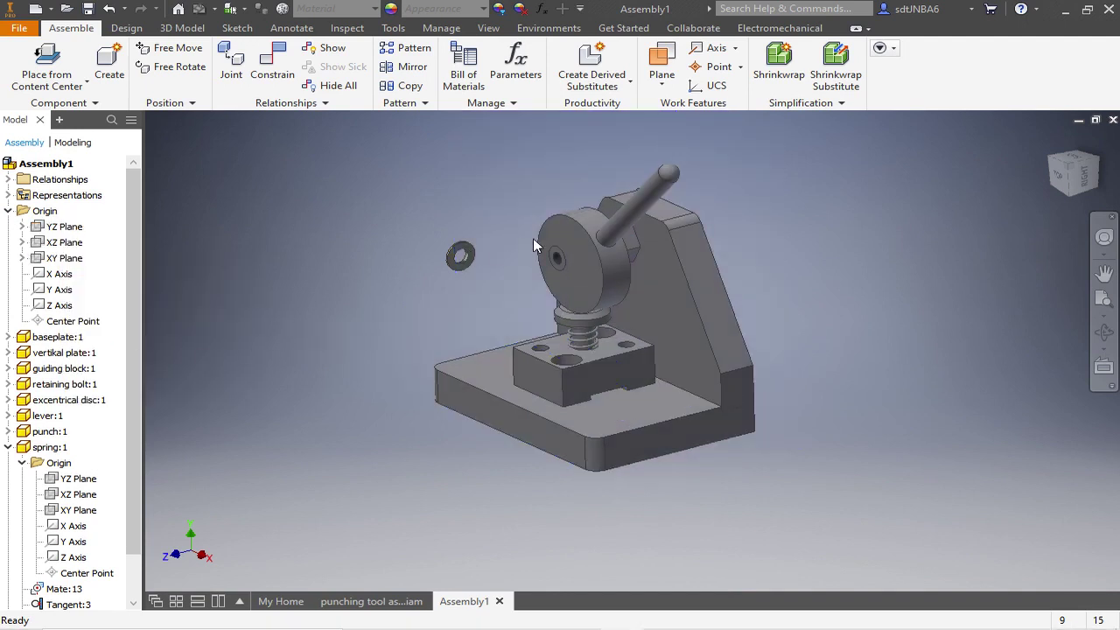
- Join the washer to the retaining bolt's end face with a Rigid joint, centred on the bolt's hole with 0 mm gap
scroll(533, 265, "up", 3)
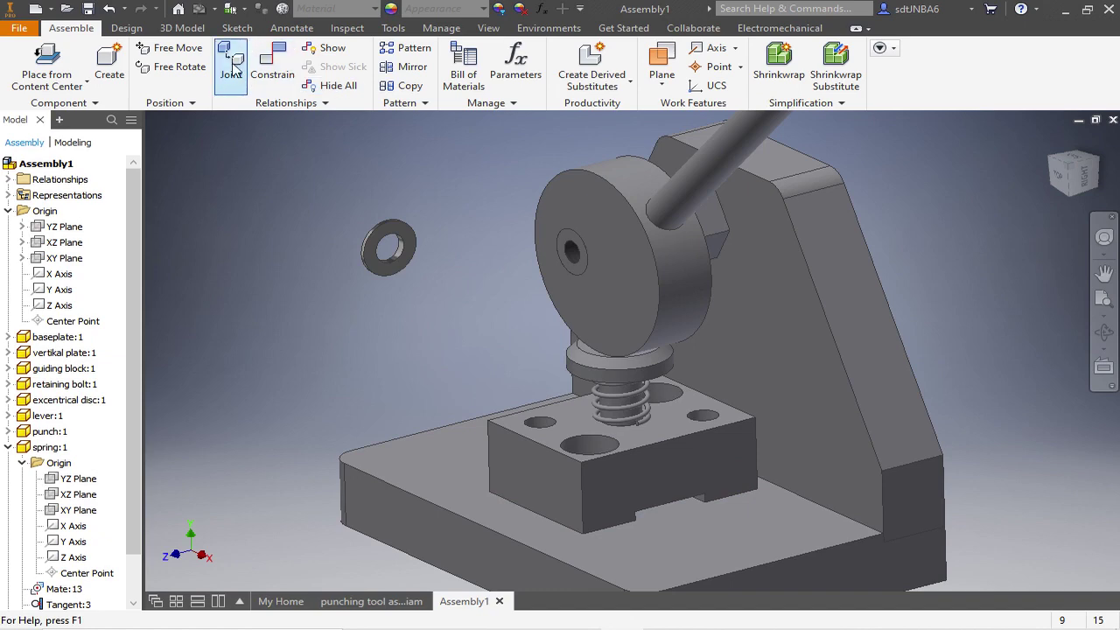
left_click(232, 70)
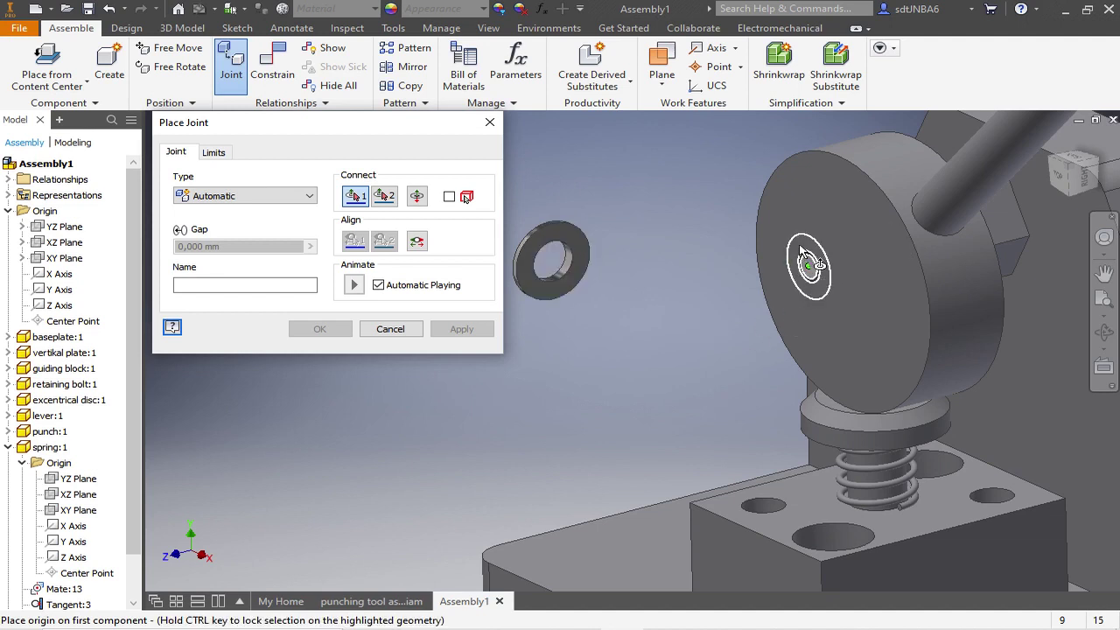
left_click(311, 198)
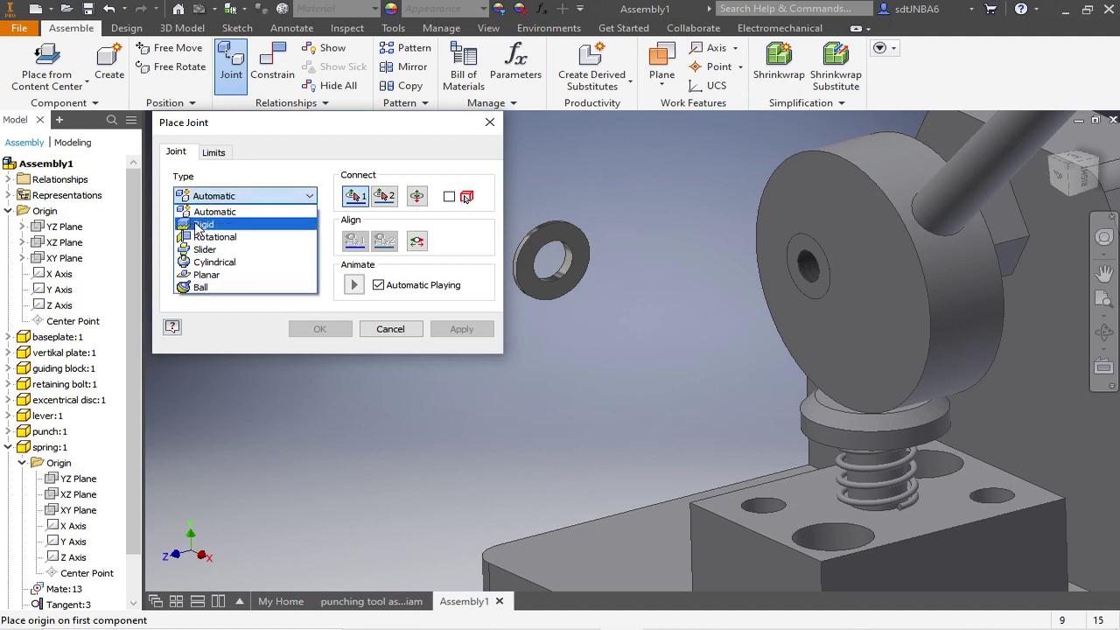
left_click(200, 225)
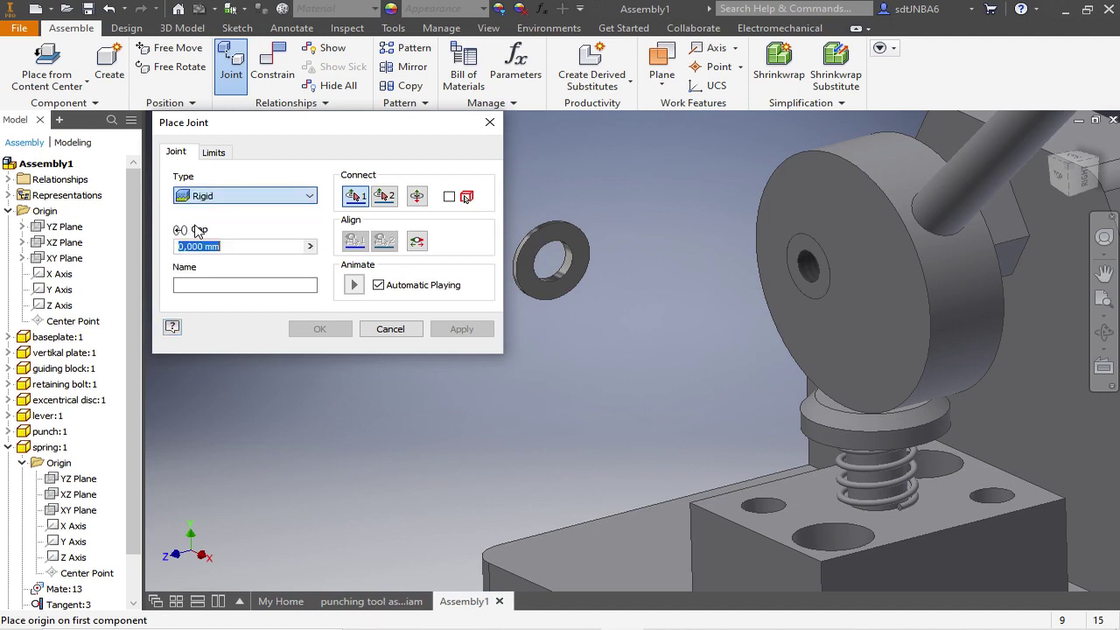
left_click(553, 261)
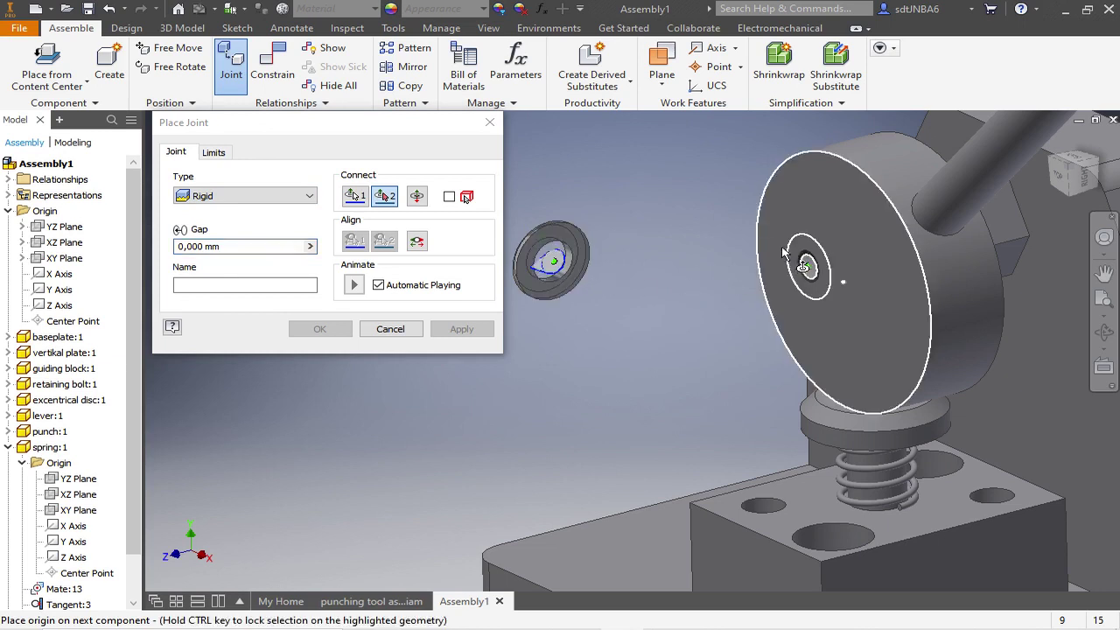
left_click(807, 267)
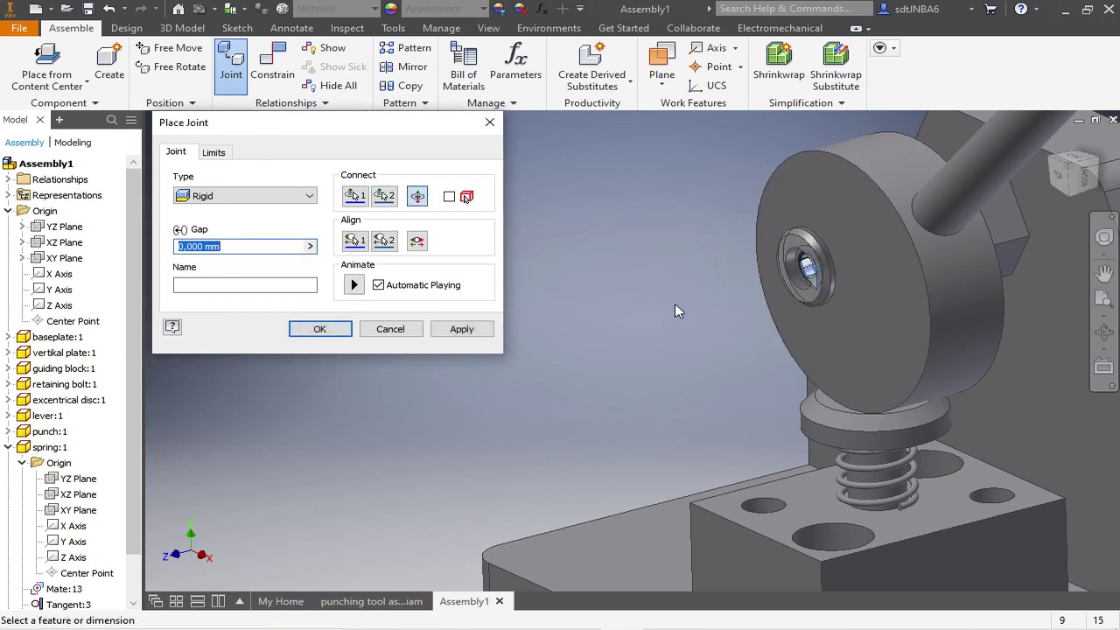
left_click(325, 329)
left_click(812, 267)
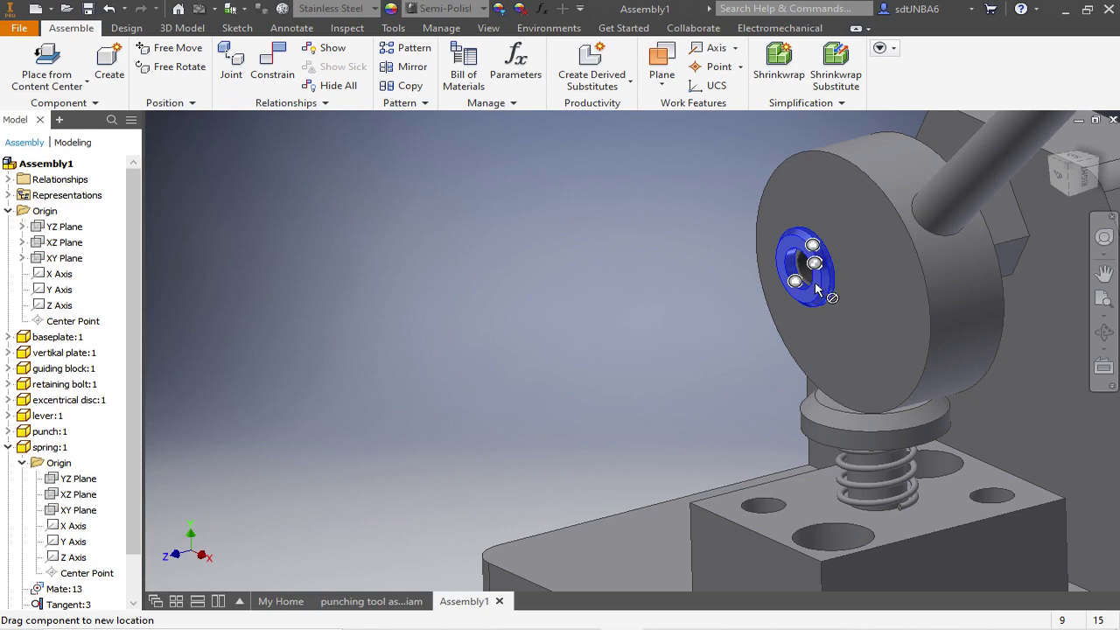
scroll(406, 251, "down", 2)
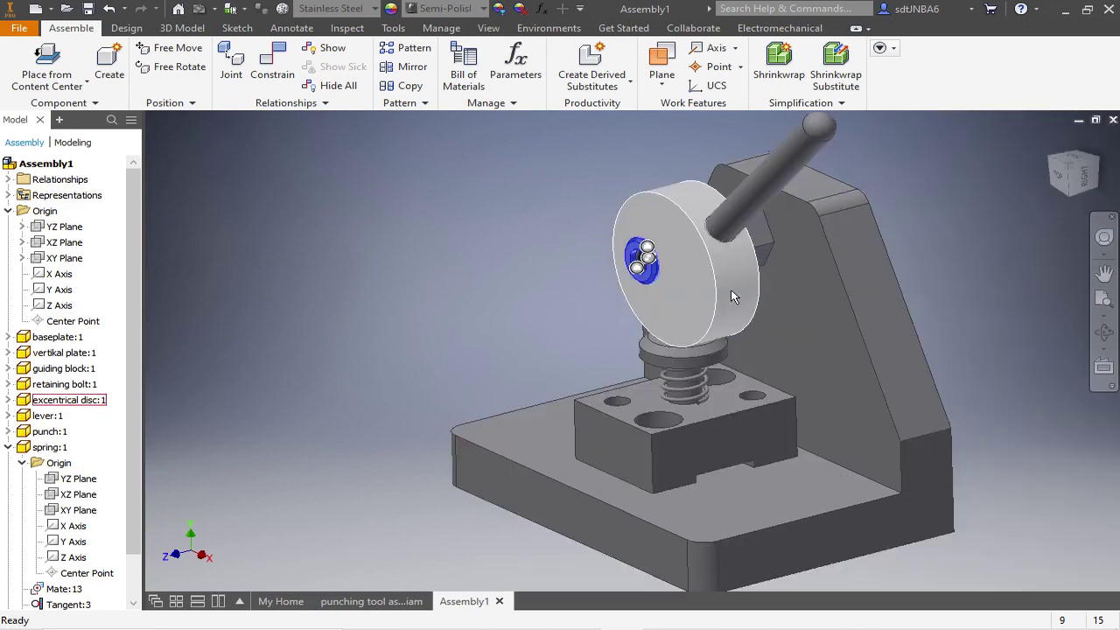
scroll(733, 294, "up", 2)
scroll(718, 243, "down", 2)
left_click(566, 216)
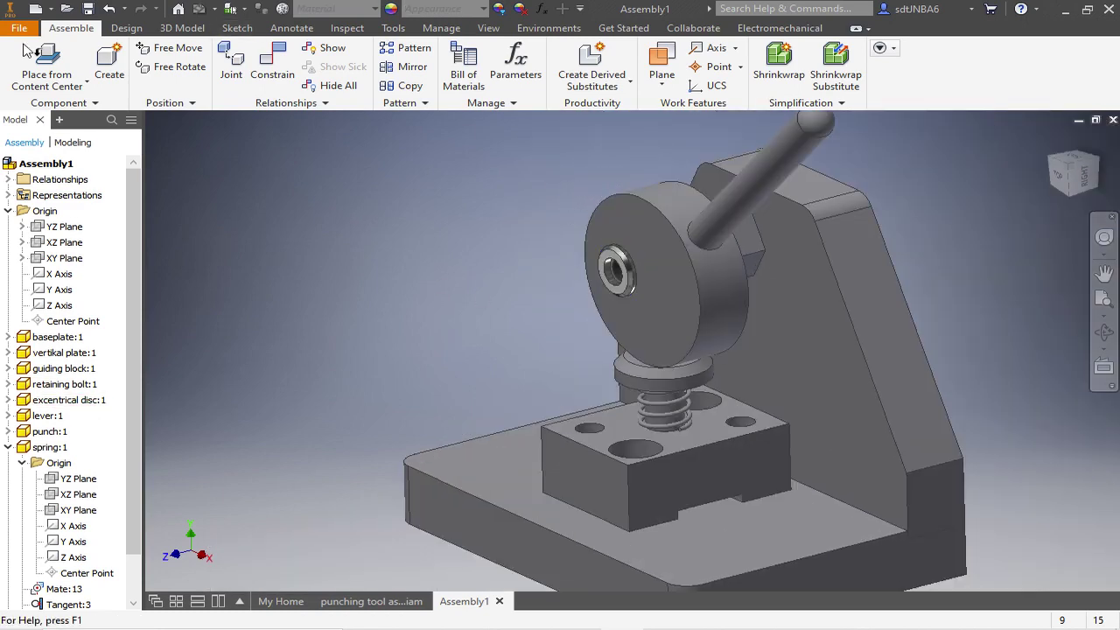
- Search the Content Center for ISO 1207 and choose the ISO 1207 slotted screw family for placement
left_click(58, 82)
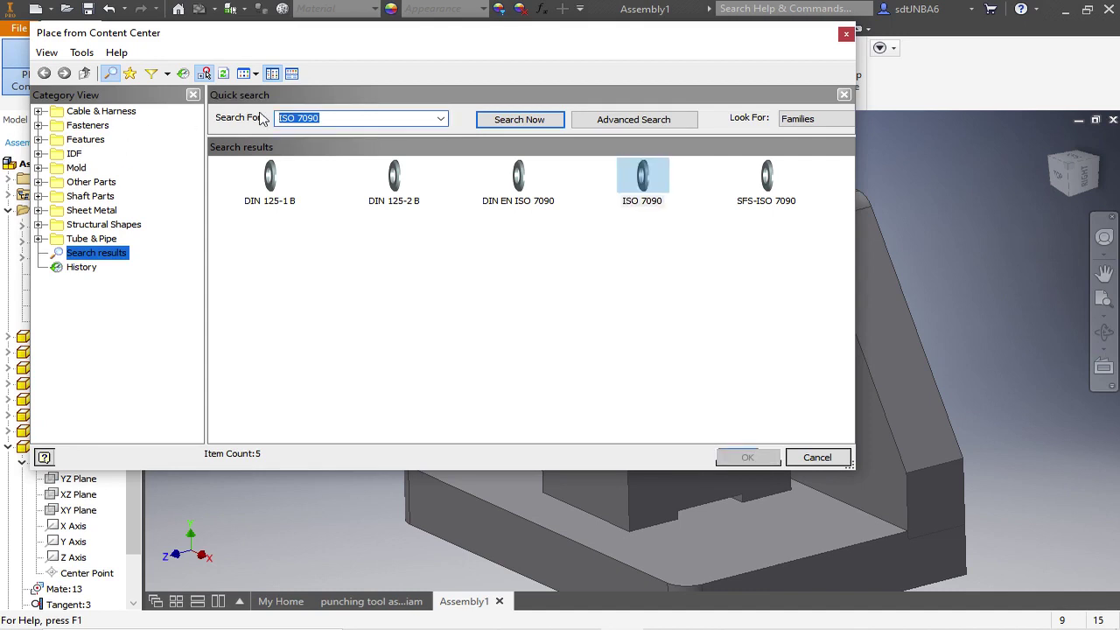
type("ISO 120")
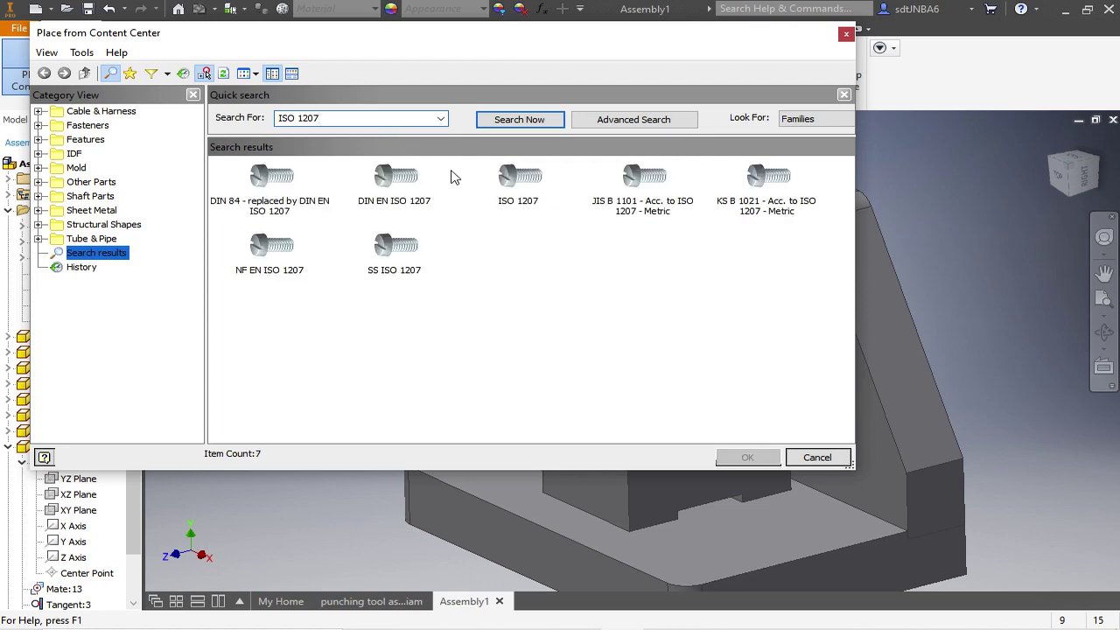
left_click(515, 179)
left_click(749, 456)
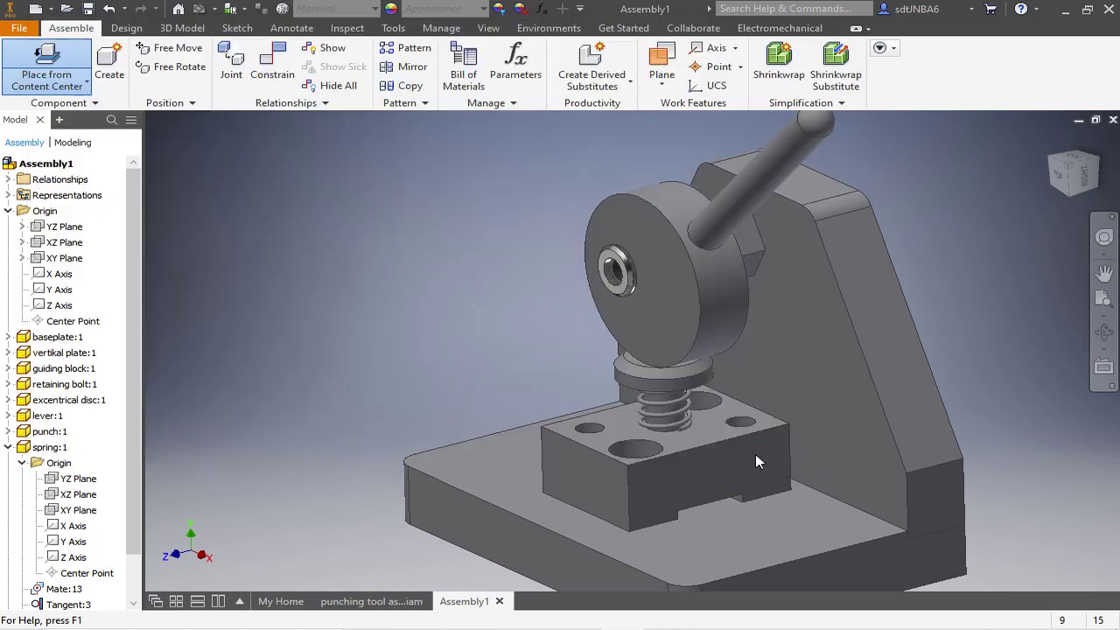
left_click(410, 278)
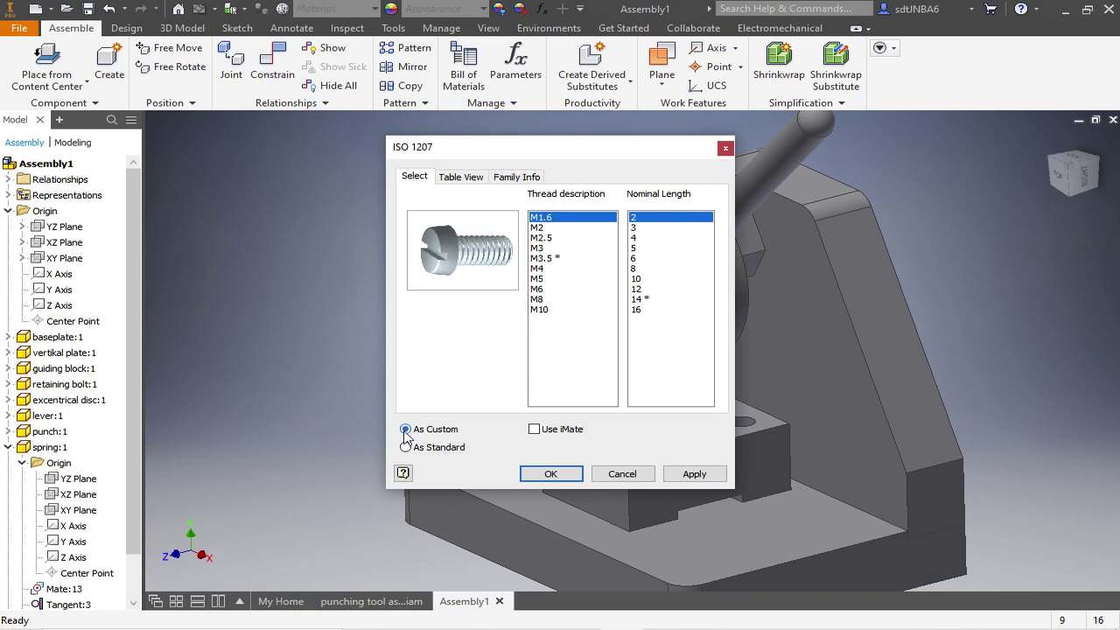
- Place one custom ISO 1207 screw with M6 thread and nominal length 8 beside the eccentric disc, saving its part file
left_click(541, 290)
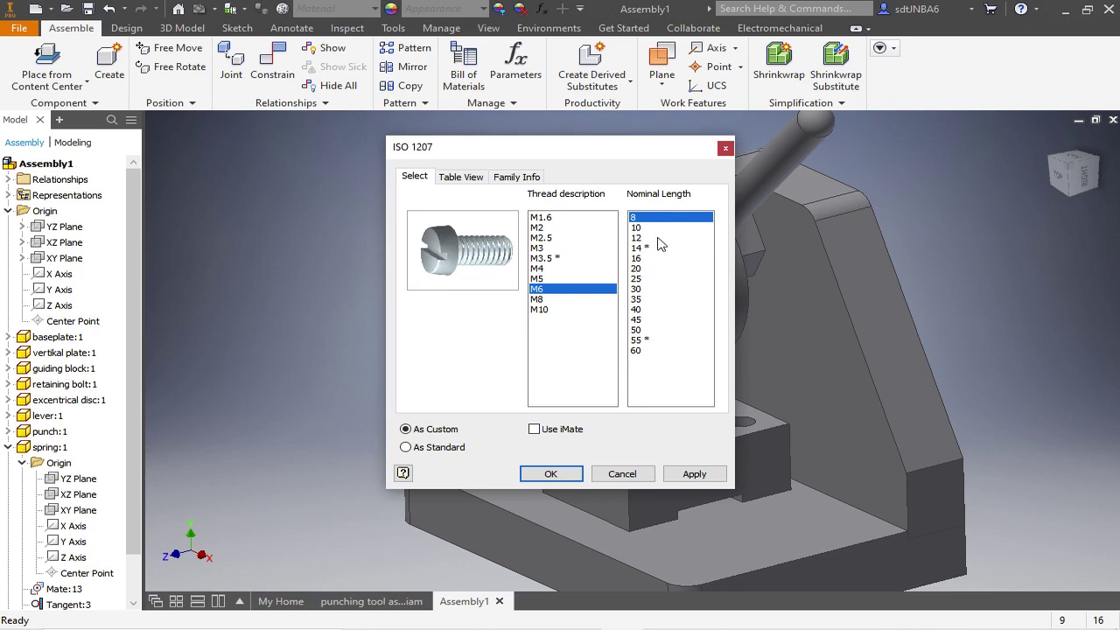
left_click(550, 473)
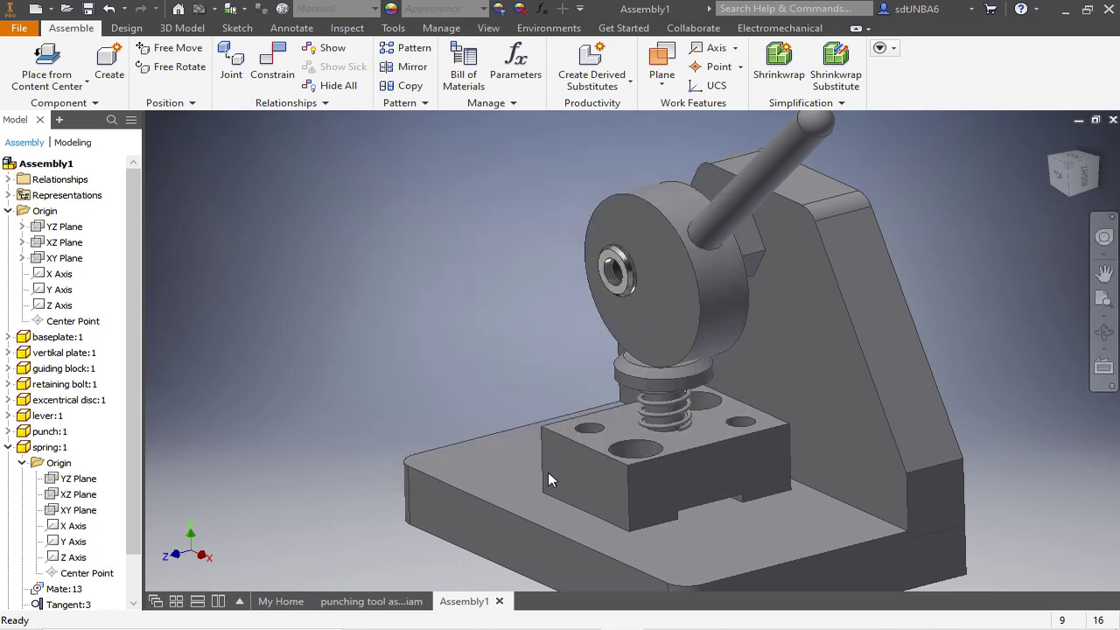
left_click(725, 440)
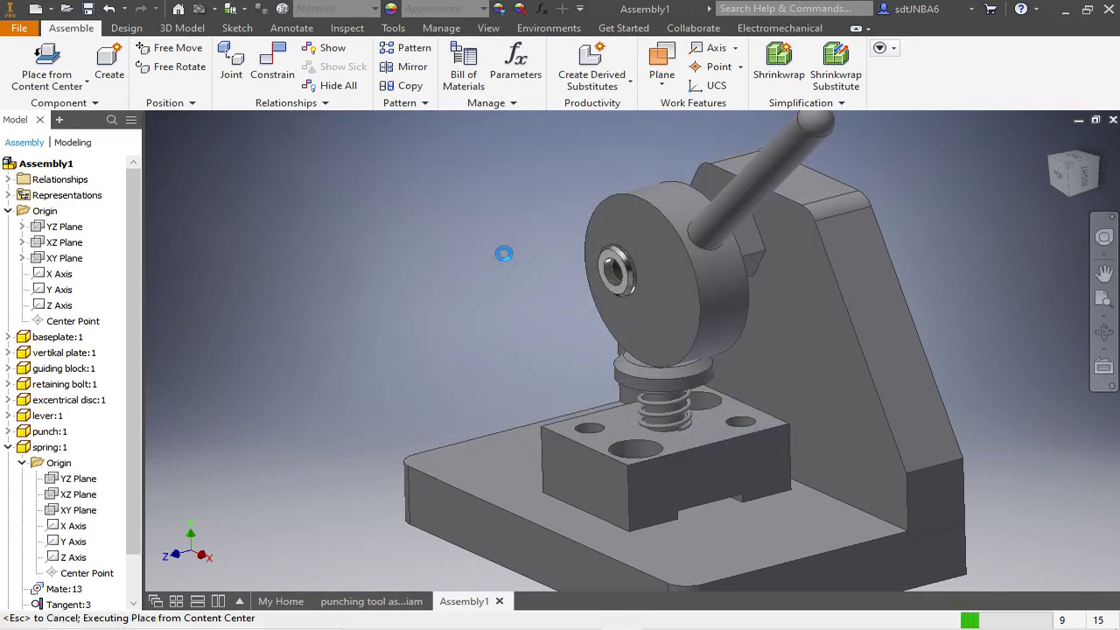
left_click(516, 272)
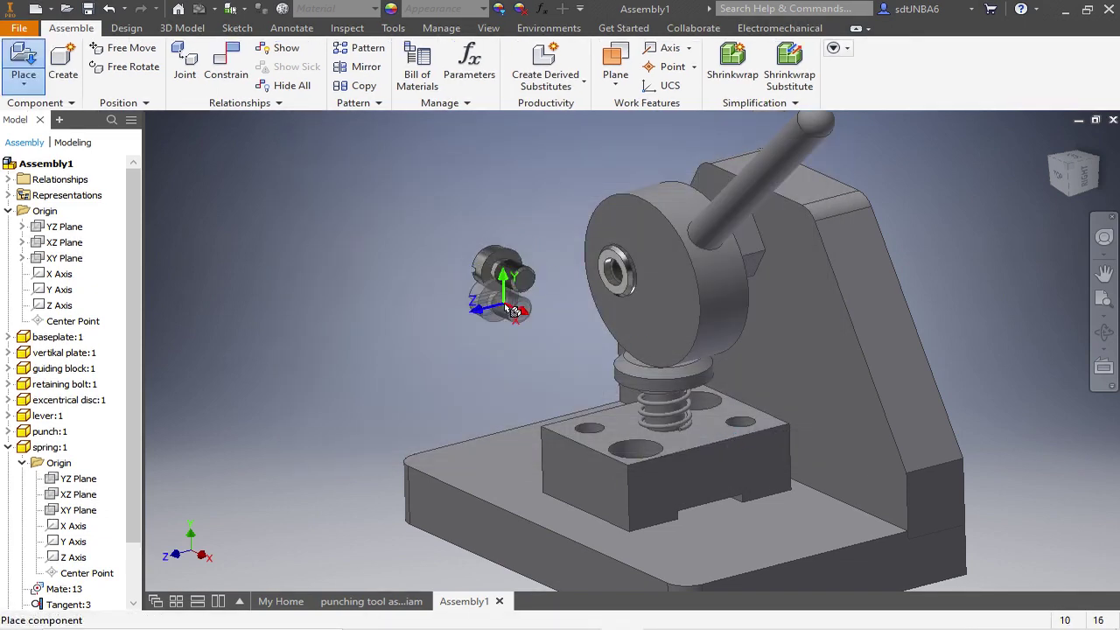
key("Escape")
middle_click_drag(418, 180, 443, 187, "shift")
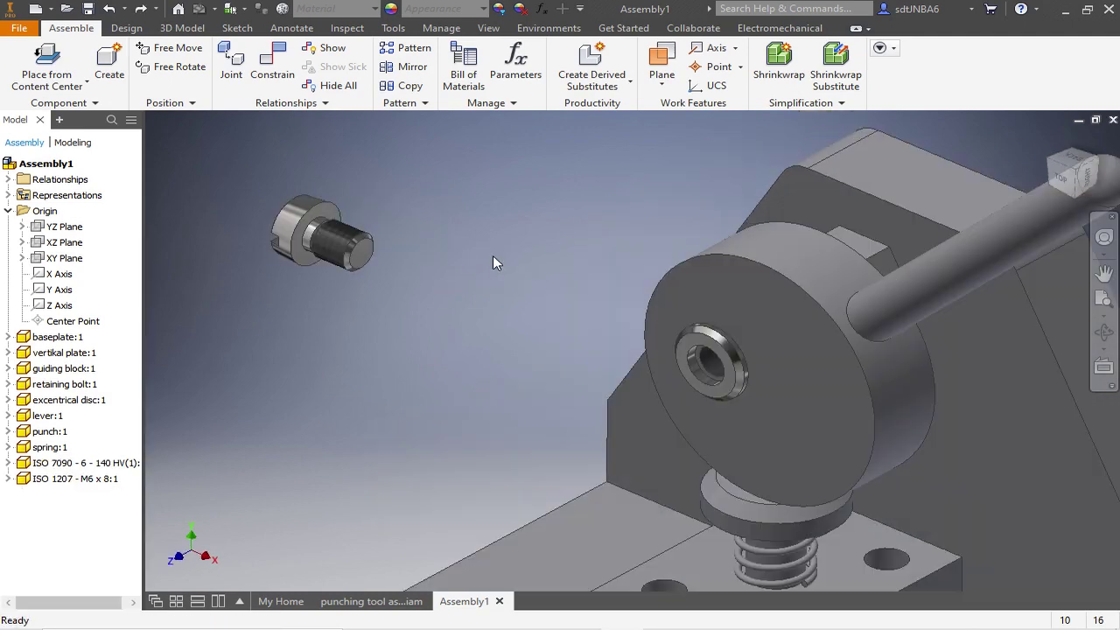
scroll(493, 257, "up", 3)
left_click(231, 66)
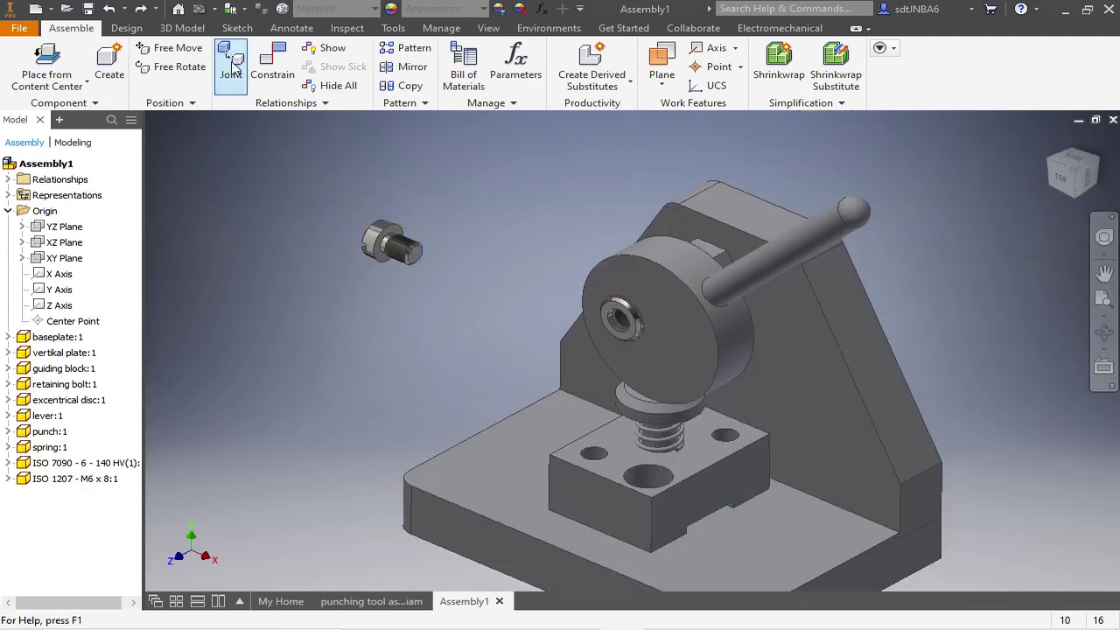
scroll(684, 209, "up", 4)
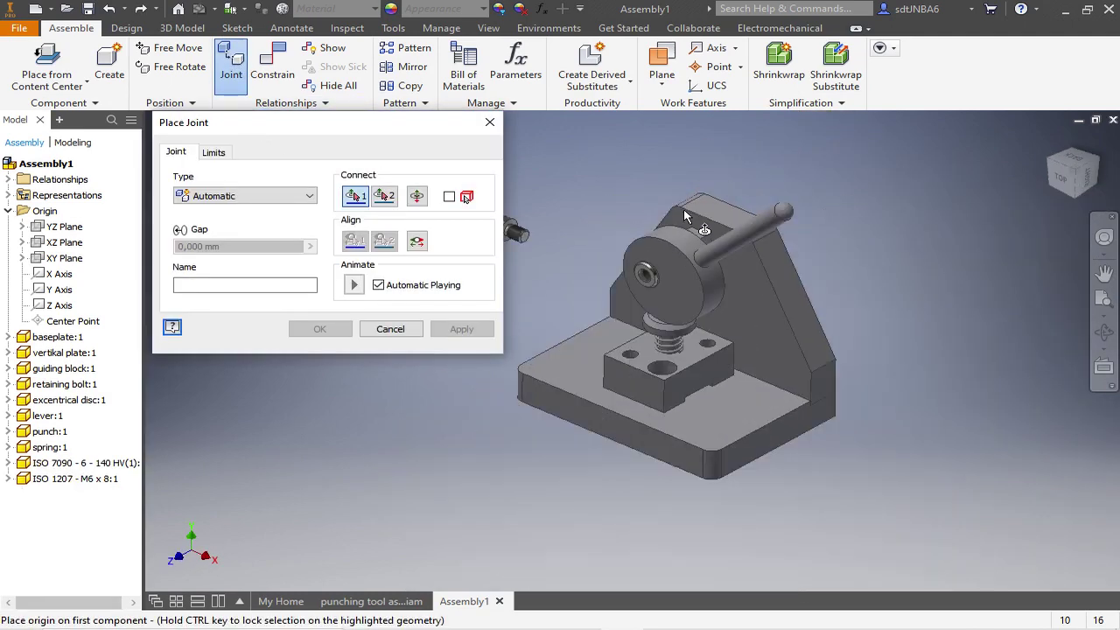
scroll(541, 220, "down", 4)
scroll(560, 232, "up", 2)
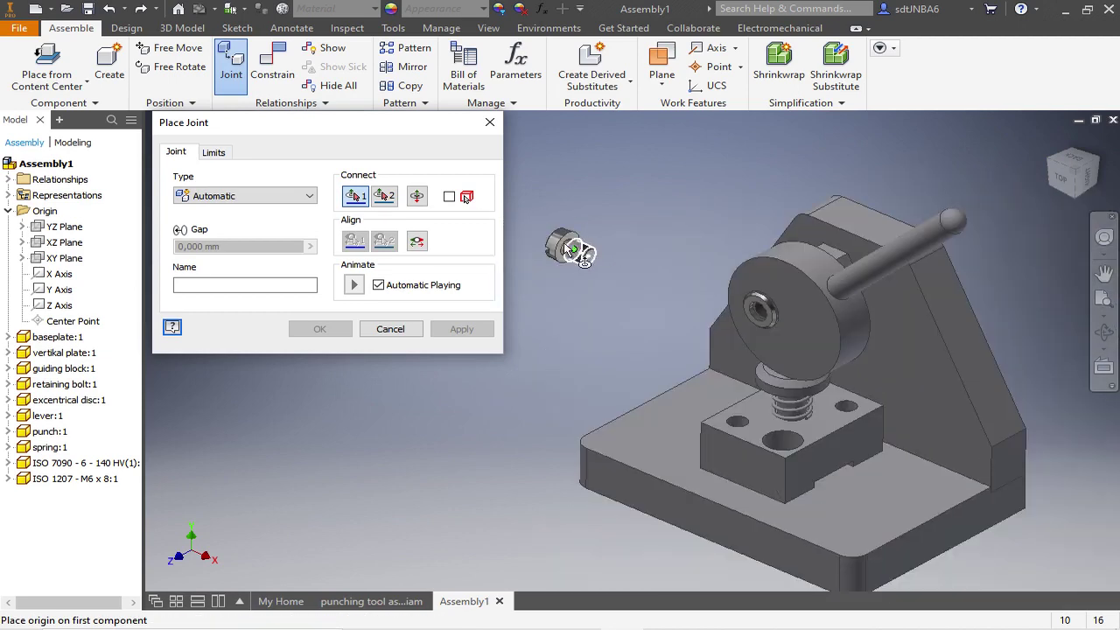
scroll(573, 226, "down", 3)
left_click(594, 206)
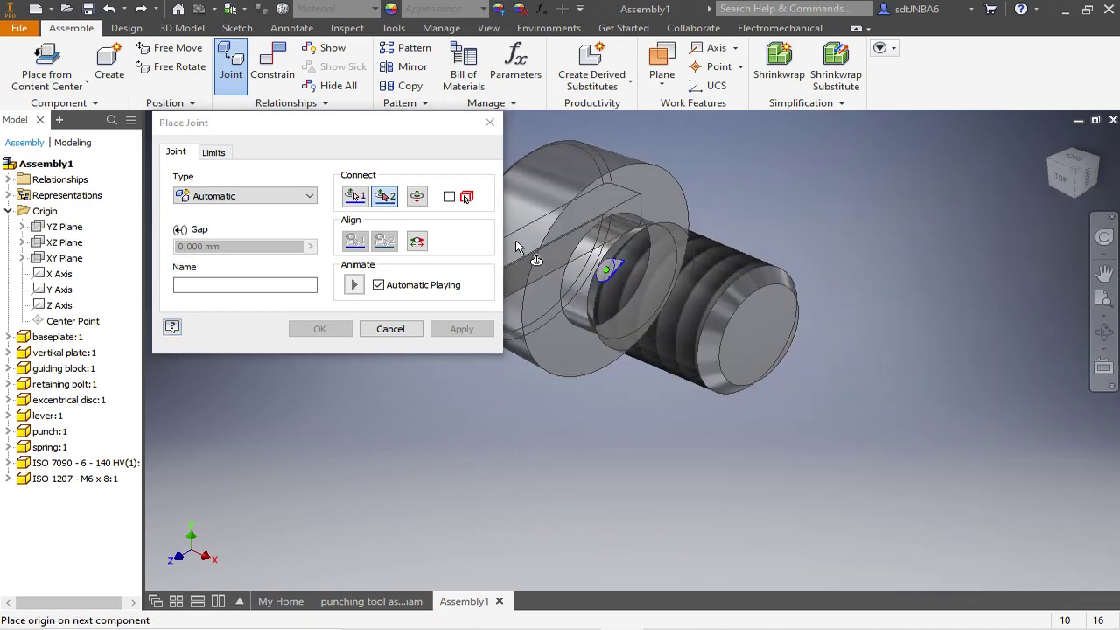
scroll(541, 279, "up", 3)
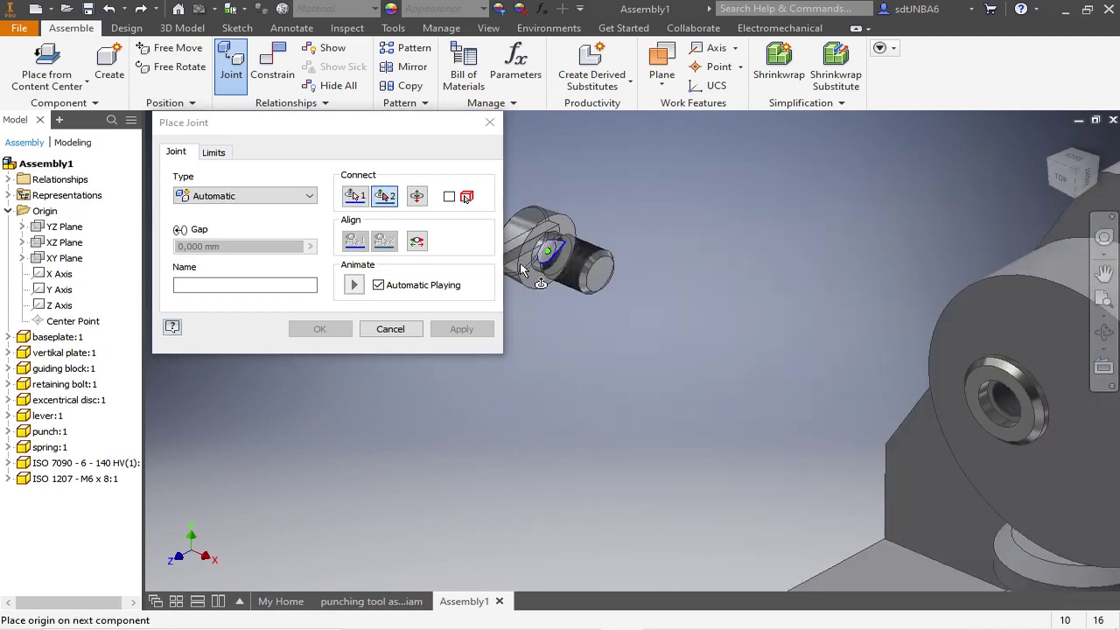
left_click(984, 380)
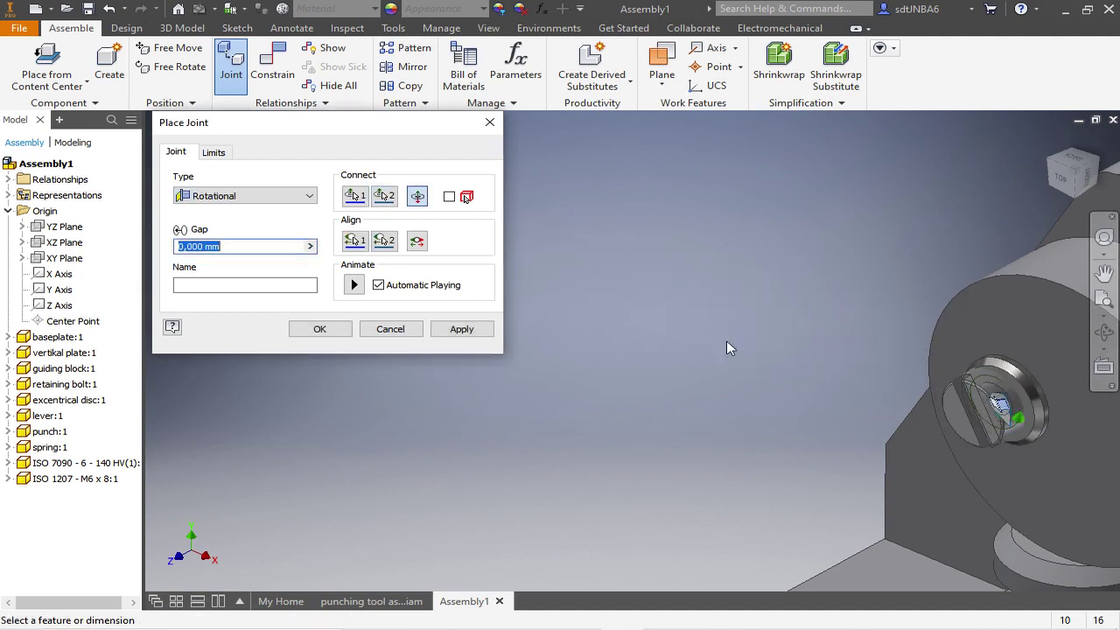
left_click(307, 195)
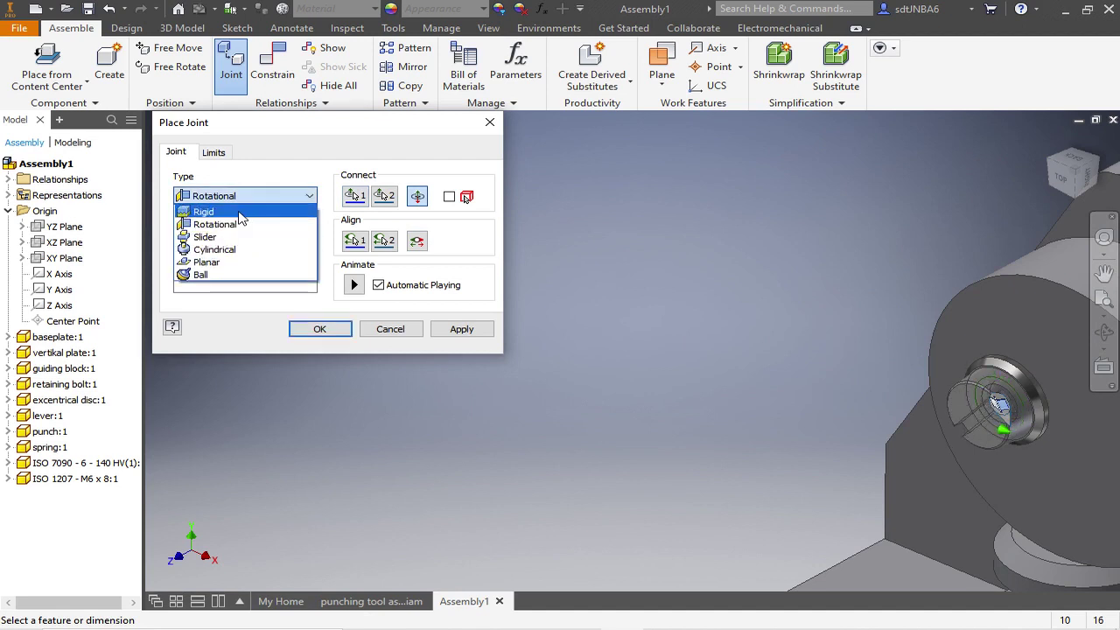
left_click(241, 217)
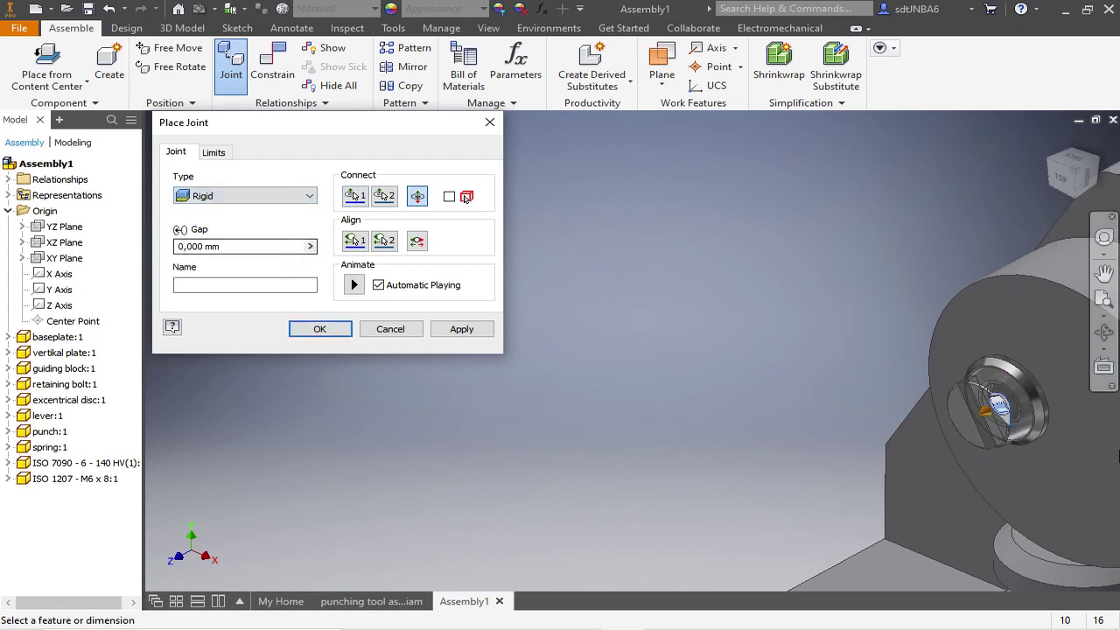
scroll(713, 371, "down", 5)
scroll(688, 372, "up", 2)
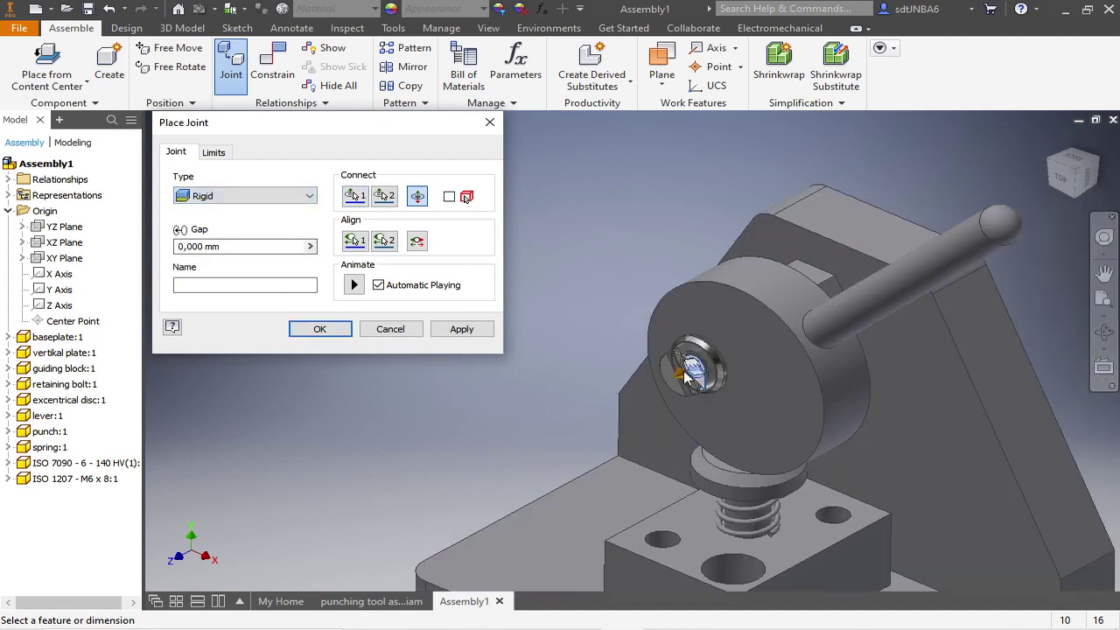
middle_click_drag(727, 340, 775, 336, "shift")
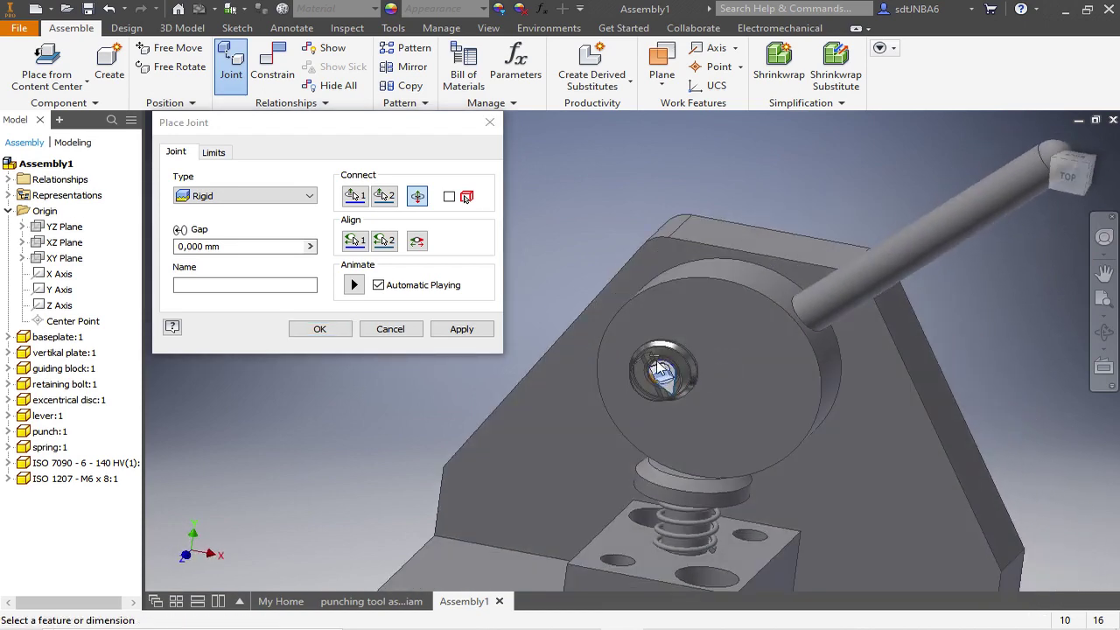
scroll(647, 357, "up", 3)
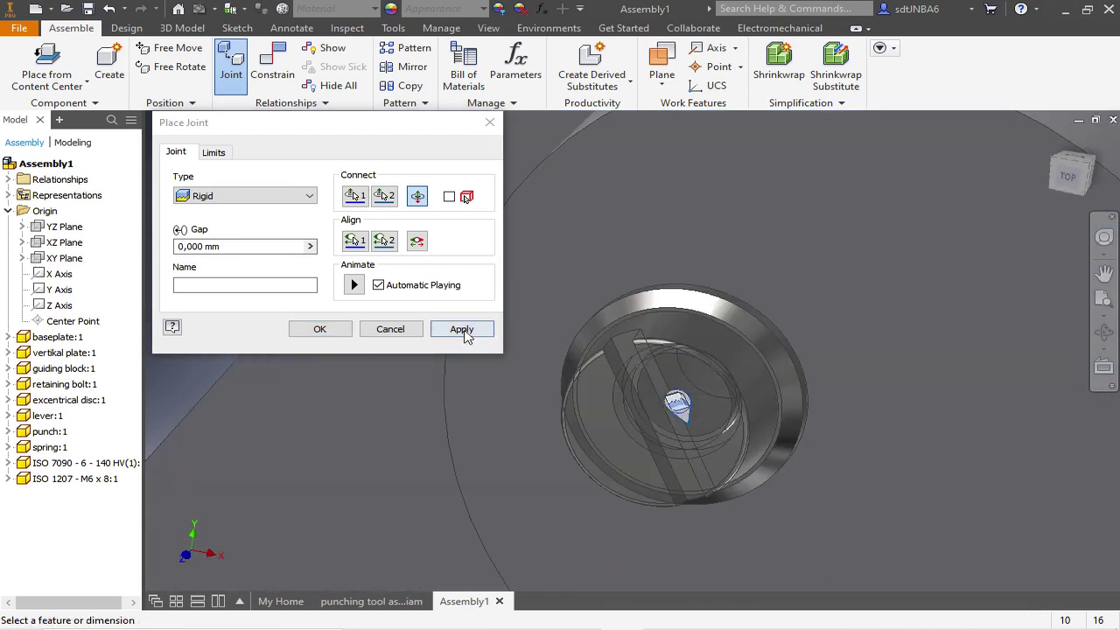
left_click(391, 329)
scroll(601, 365, "down", 6)
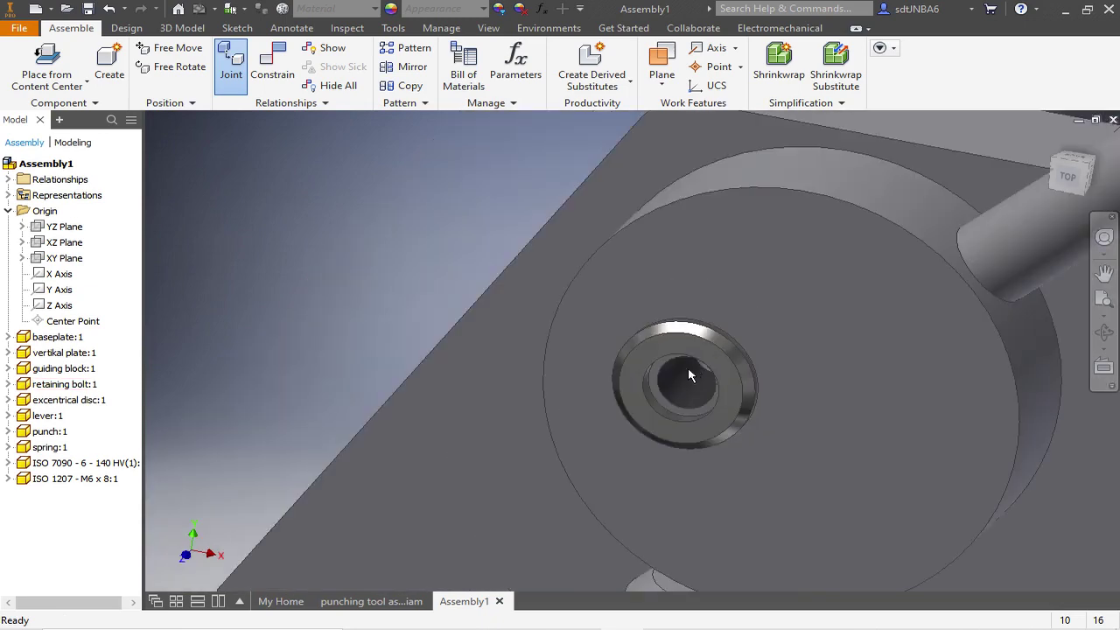
scroll(501, 315, "down", 5)
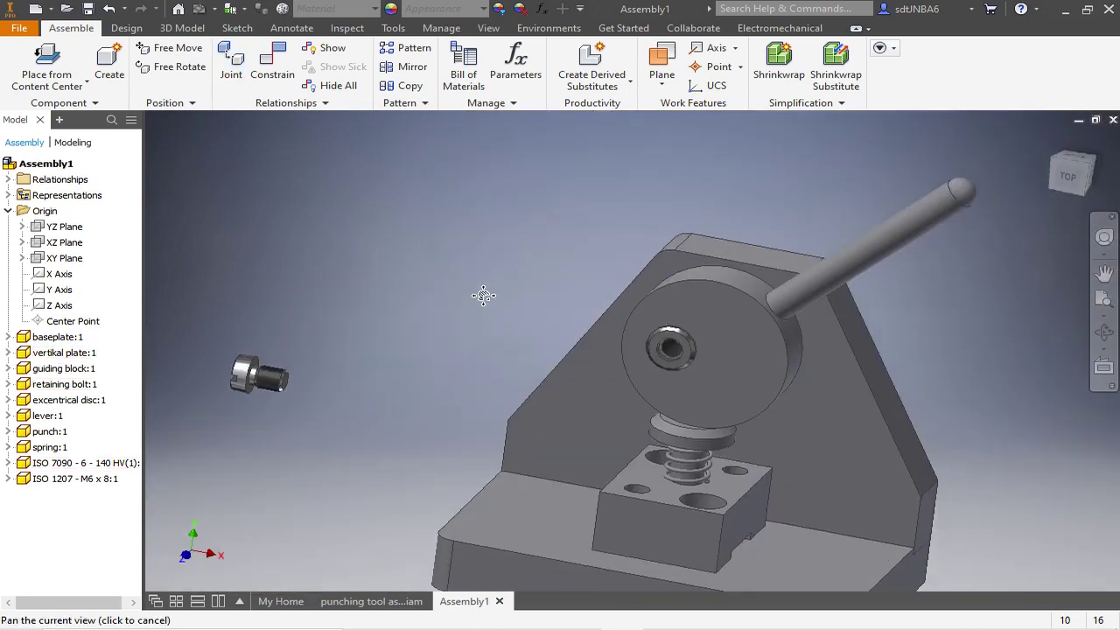
- Mate the ISO 1207 screw's axis with the axis of the retaining bolt's hole at 0 mm offset
scroll(413, 326, "up", 5)
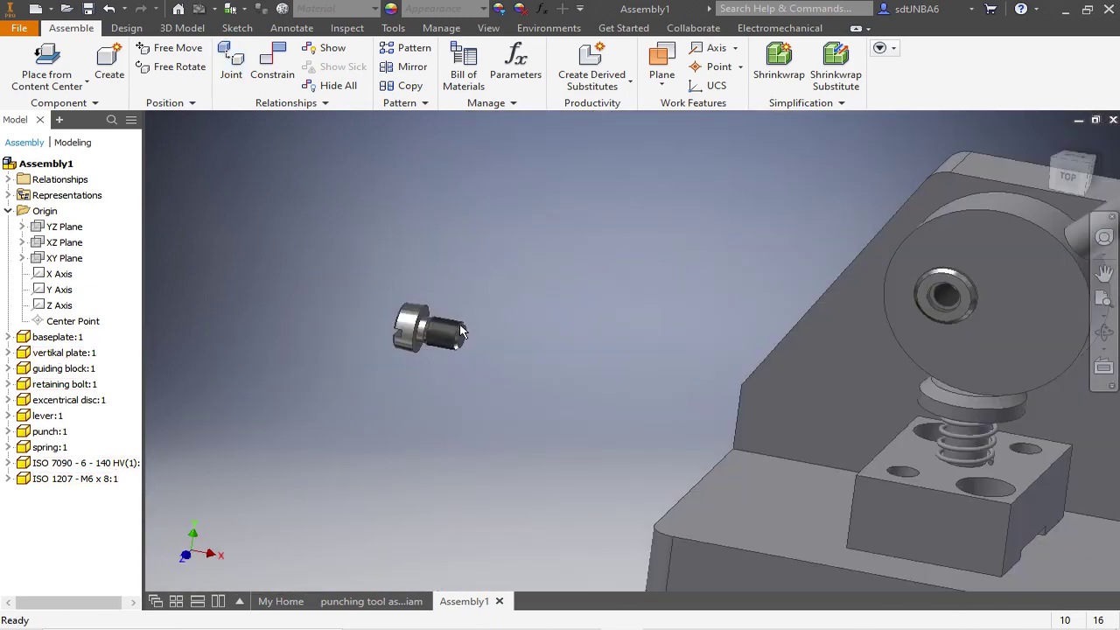
left_click(280, 77)
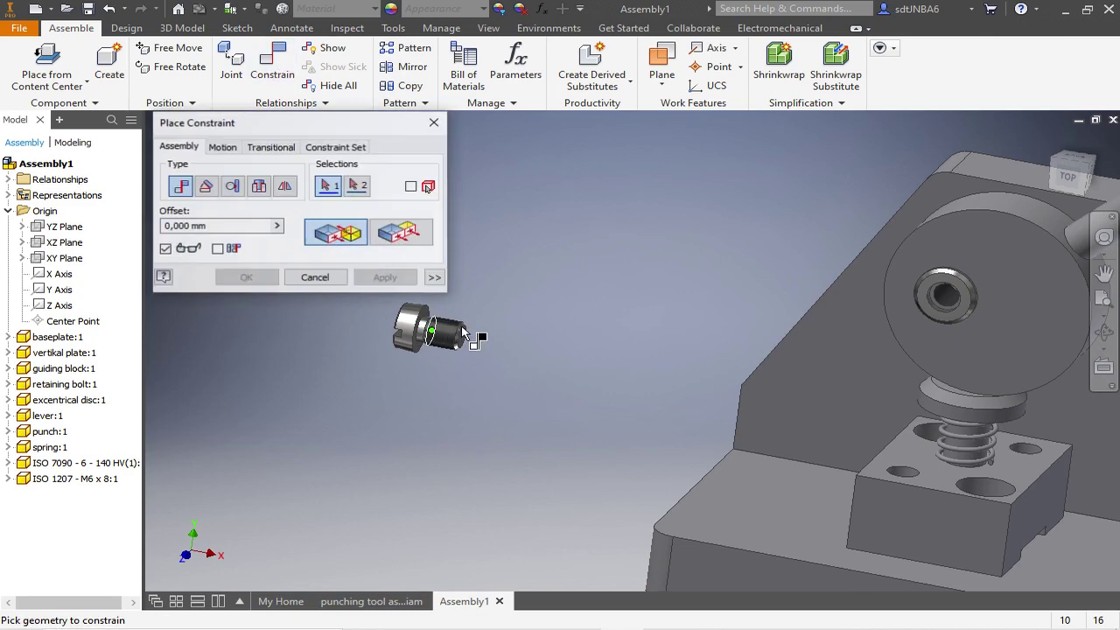
left_click(443, 339)
middle_click_drag(738, 312, 698, 283, "shift")
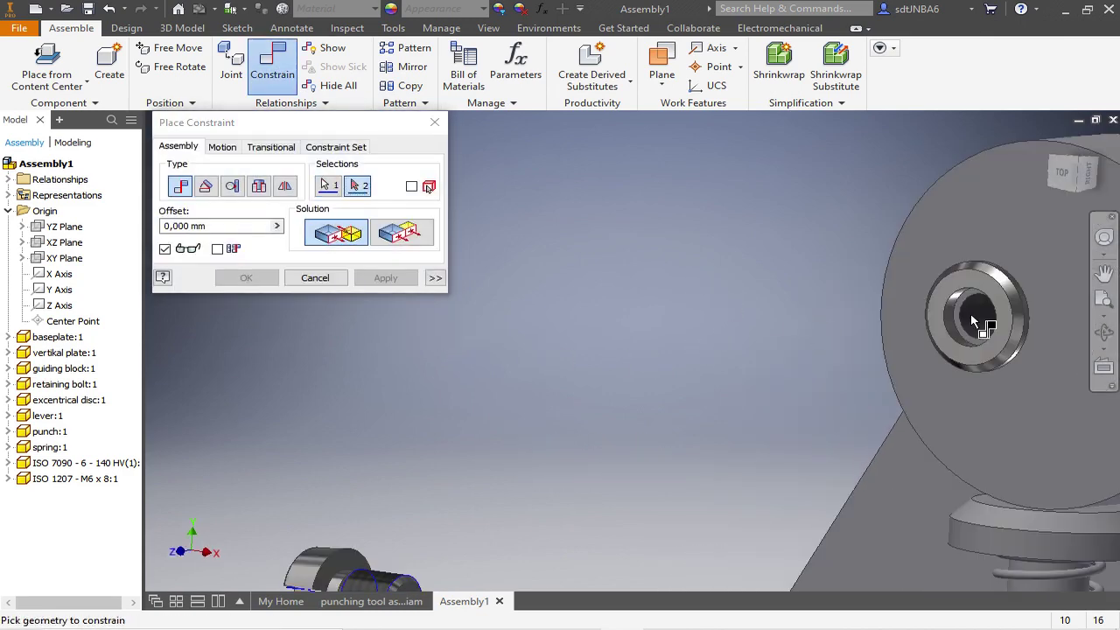
left_click(970, 317)
scroll(978, 320, "up", 2)
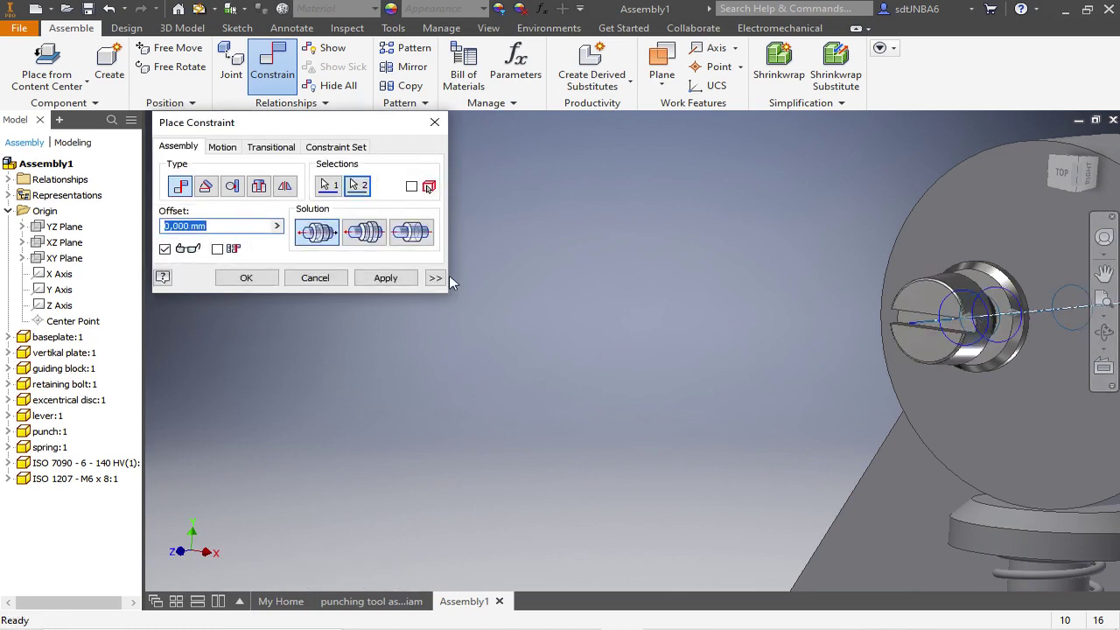
left_click(386, 277)
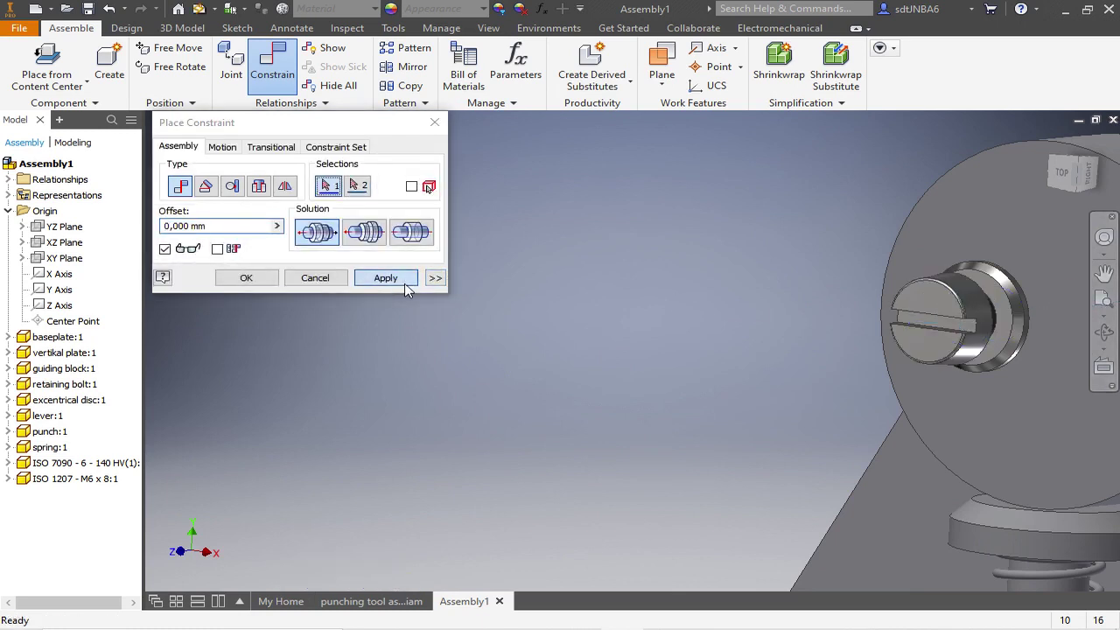
- Mate the washer's outer face with the underside of the ISO 1207 screw head at 0 mm offset
left_click(1002, 297)
middle_click_drag(1075, 309, 870, 341, "shift")
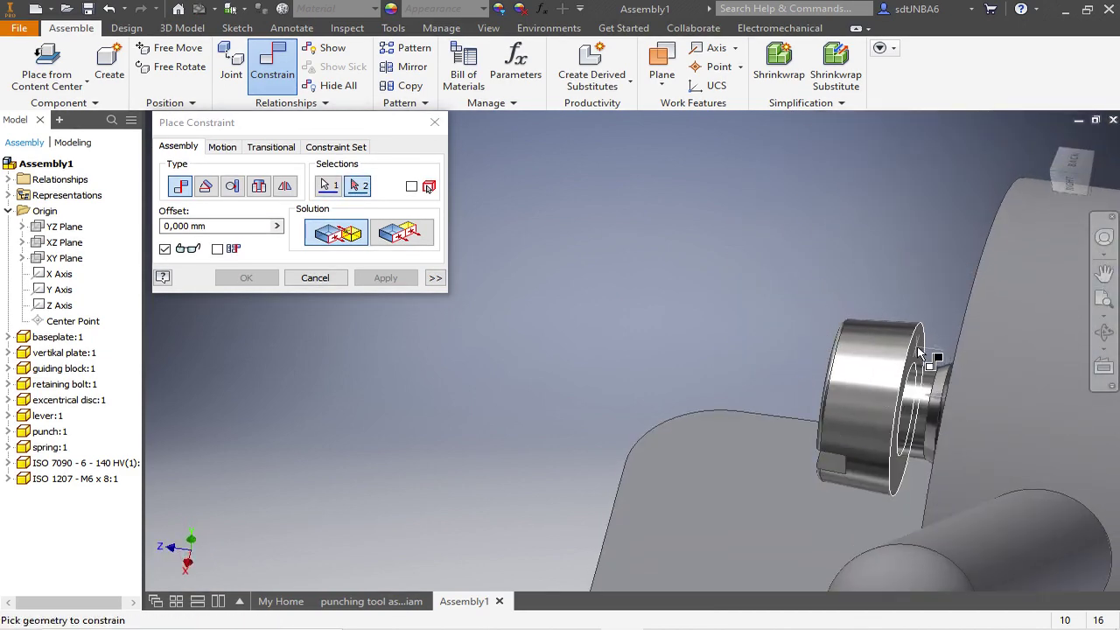
left_click(929, 359)
left_click(385, 278)
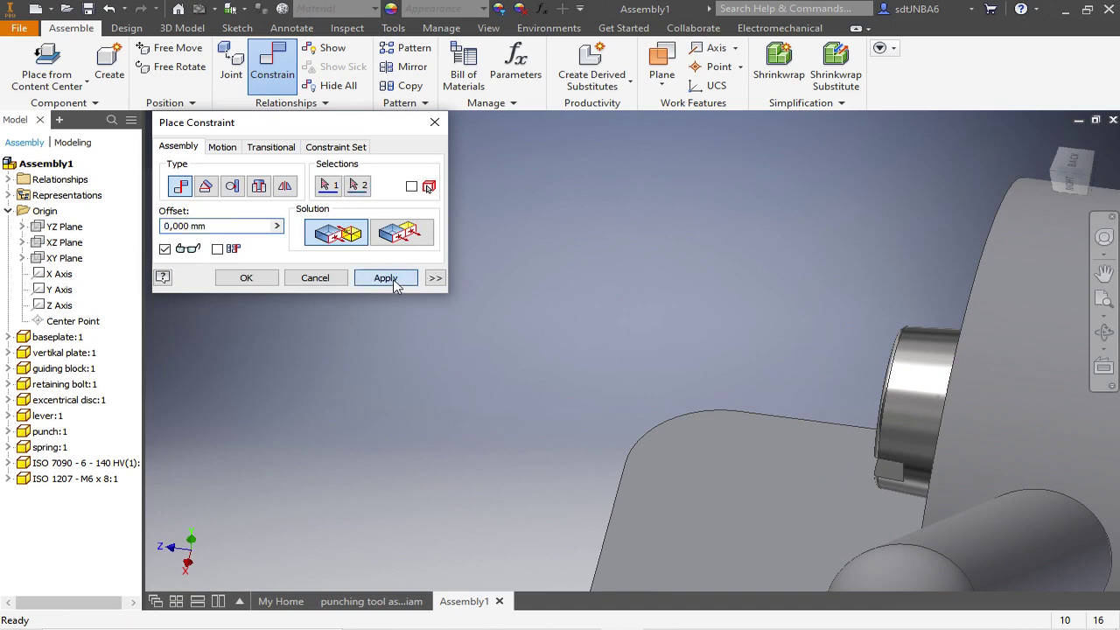
- Add a 0 deg directed Angle constraint between the screw's slot side face and the vertical plate's top face
middle_click_drag(645, 275, 645, 382, "shift")
scroll(645, 381, "up", 5)
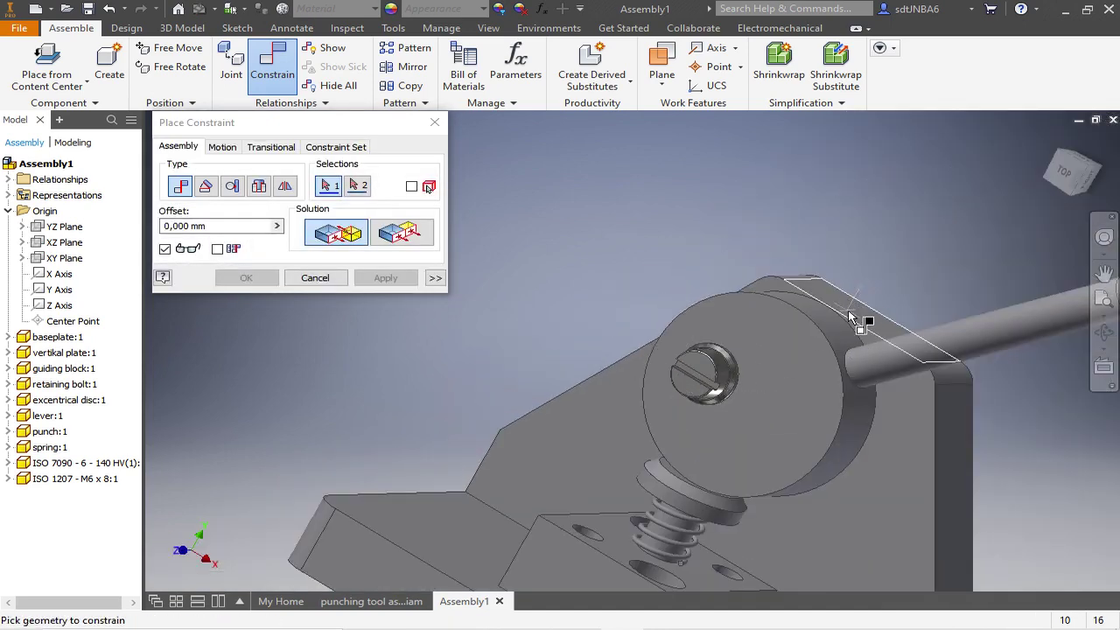
scroll(710, 406, "down", 3)
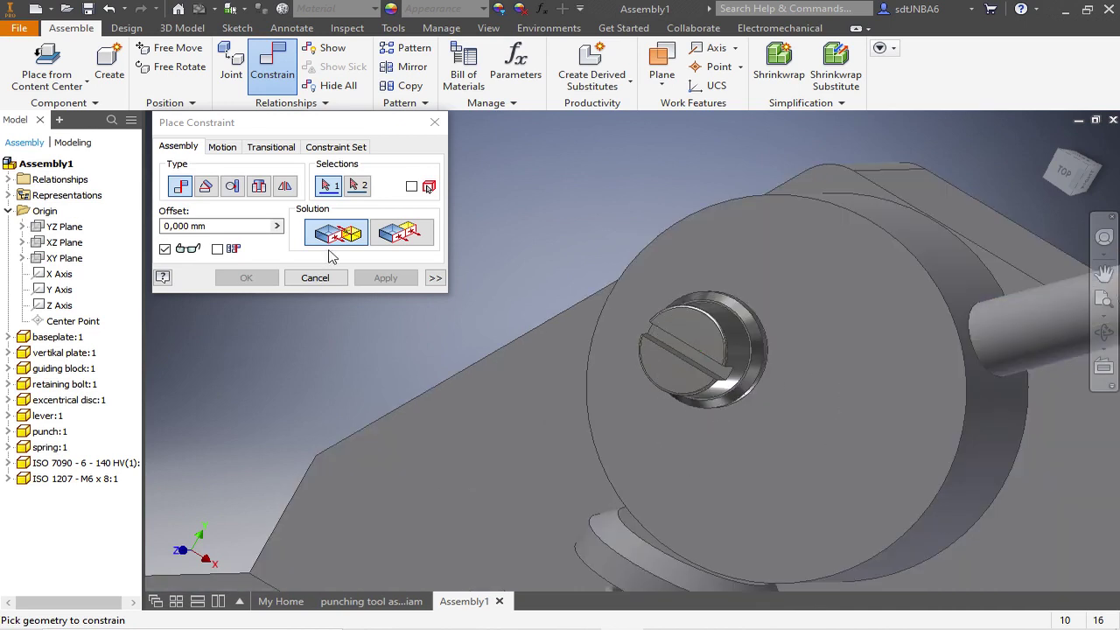
left_click(207, 187)
left_click(317, 231)
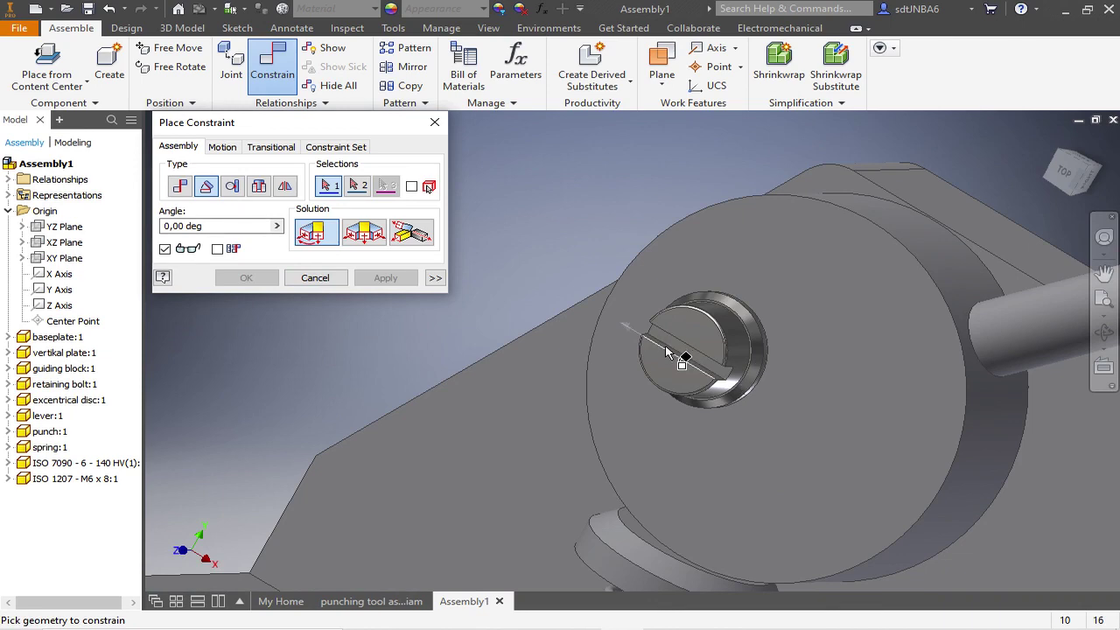
scroll(680, 357, "up", 3)
left_click(645, 376)
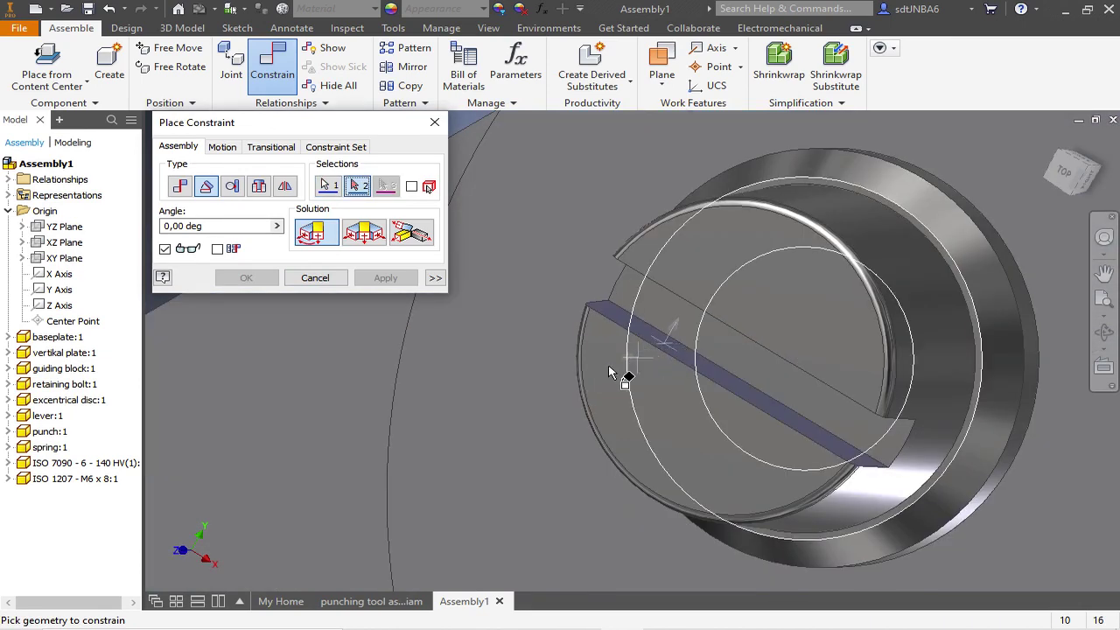
scroll(588, 377, "down", 3)
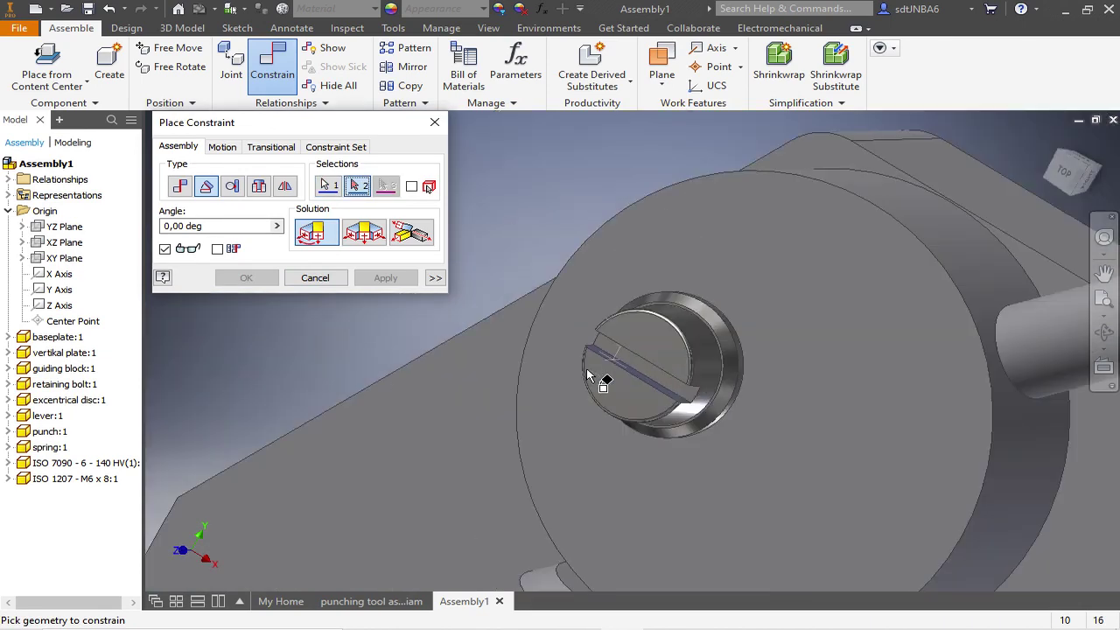
left_click(971, 190)
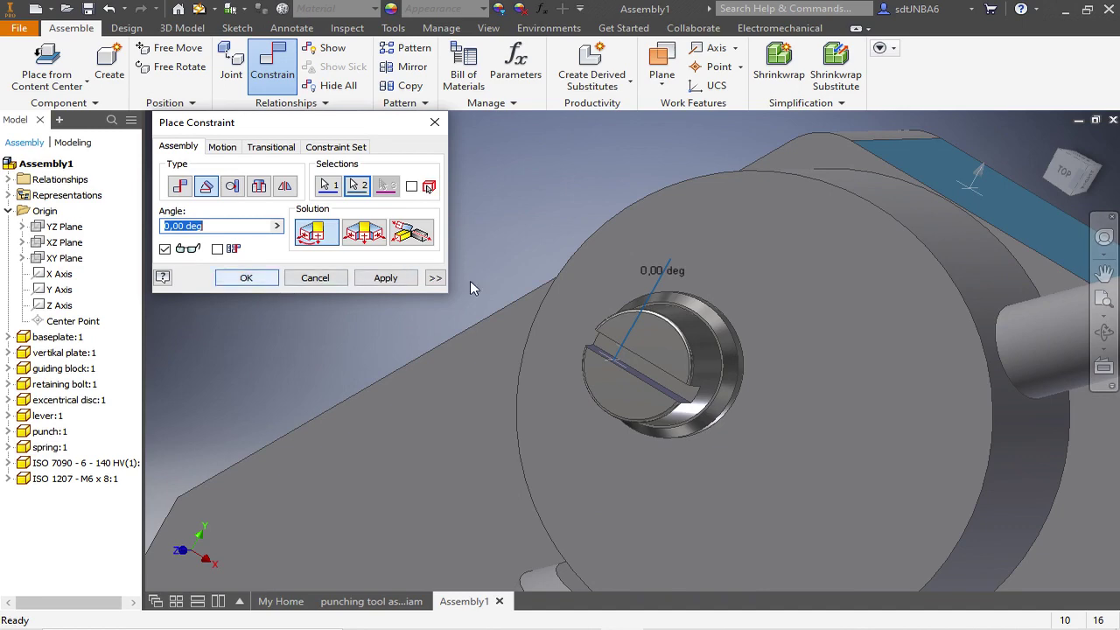
left_click(246, 277)
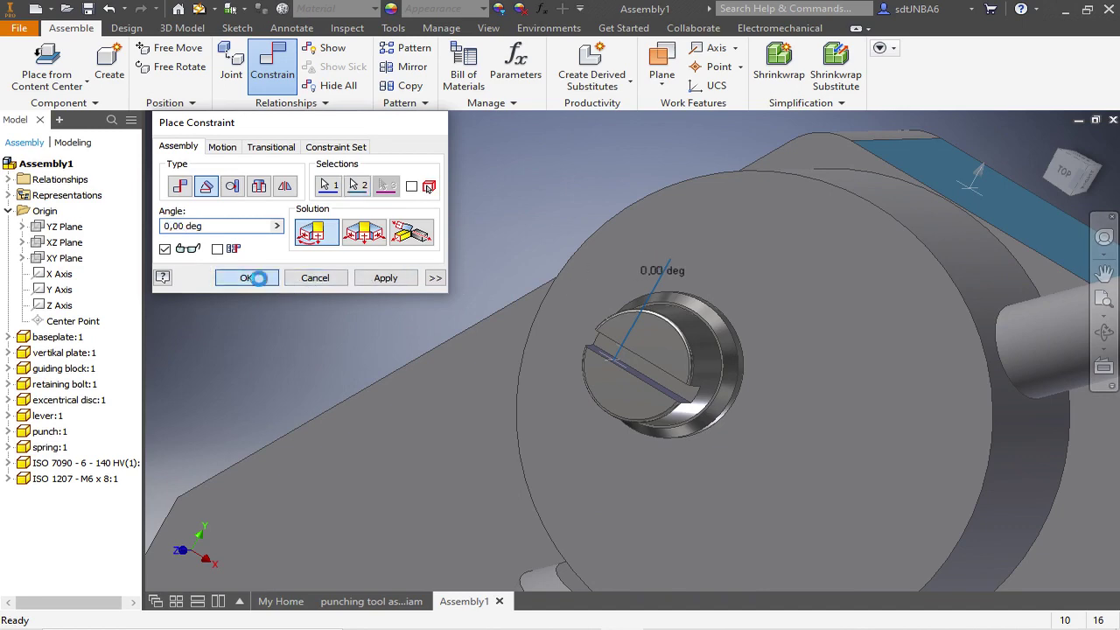
- Search the Content Center for ISO 4762 and select the ISO 4762 socket head screw family
scroll(605, 302, "up", 5)
middle_click_drag(518, 276, 504, 303, "shift")
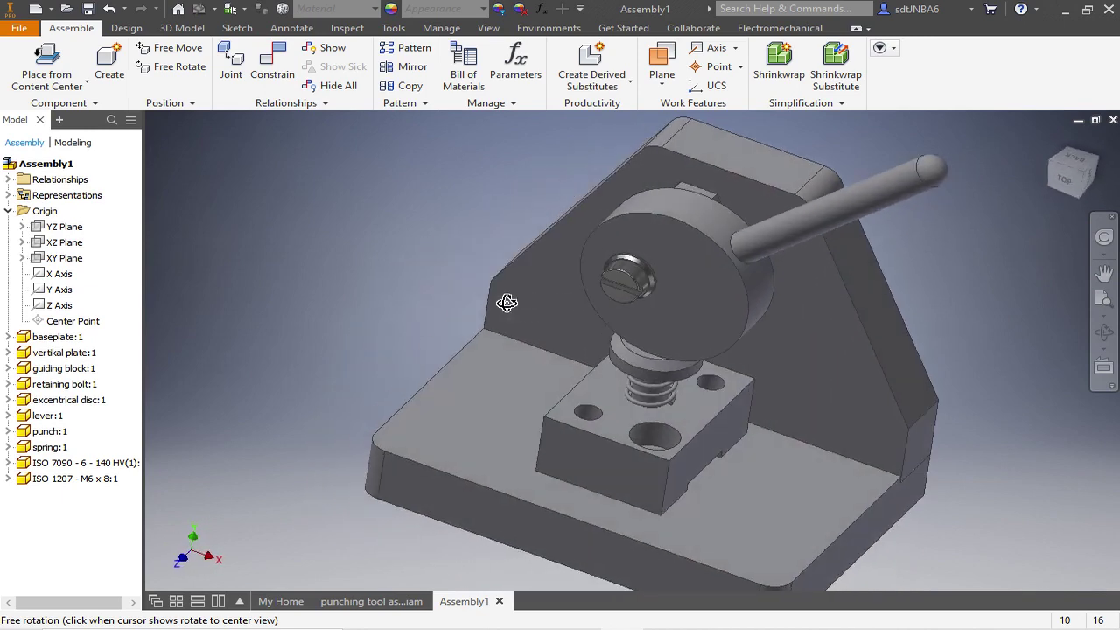
scroll(533, 516, "down", 4)
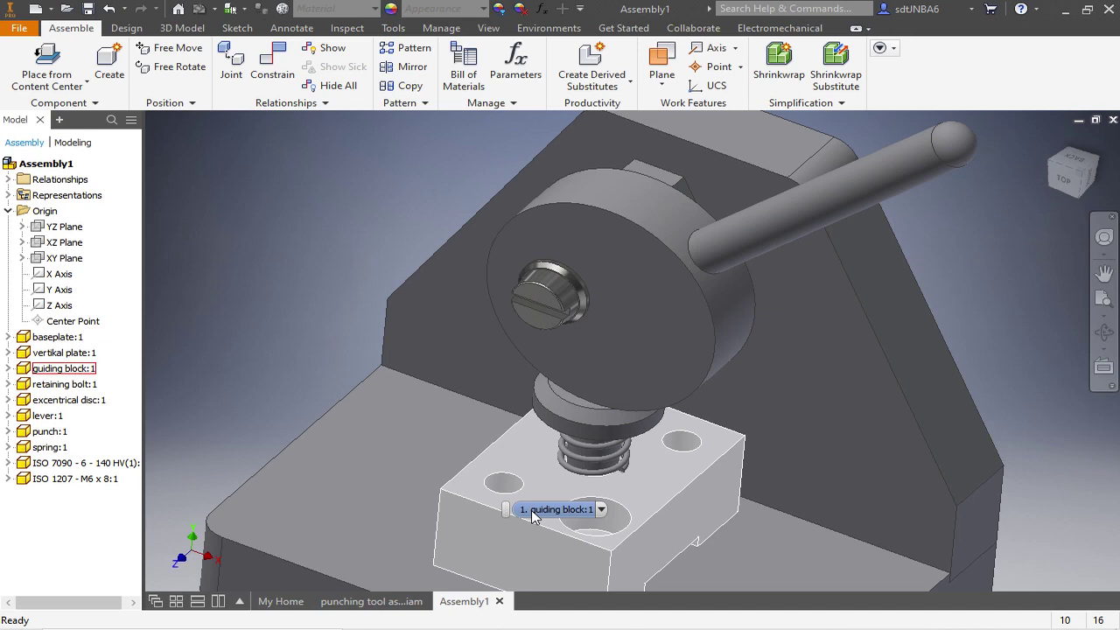
scroll(550, 506, "down", 4)
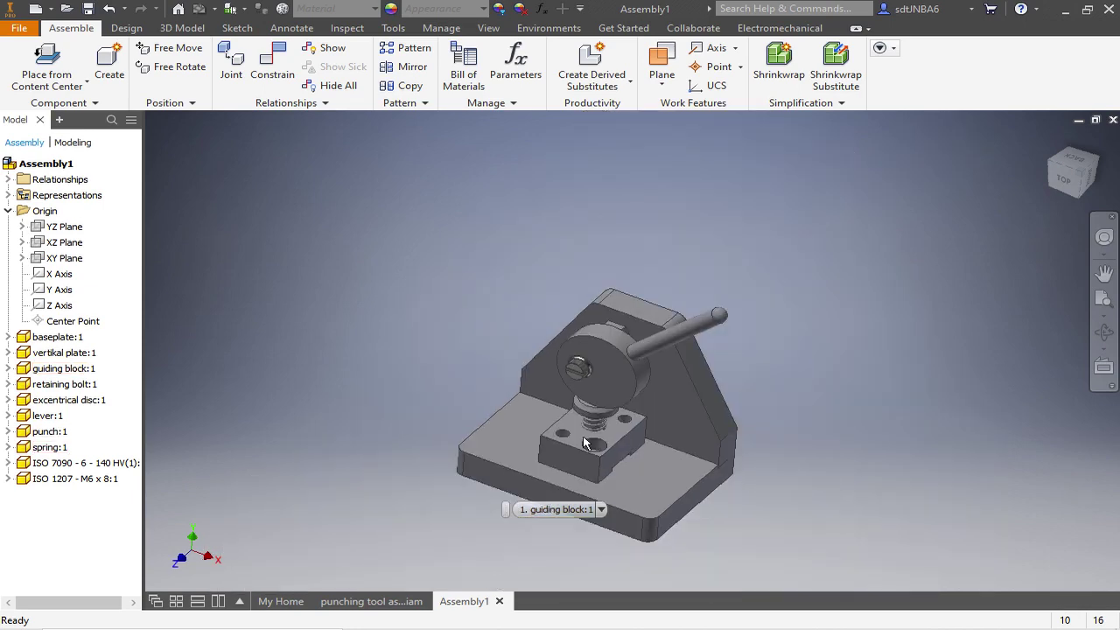
scroll(551, 495, "up", 2)
left_click(48, 88)
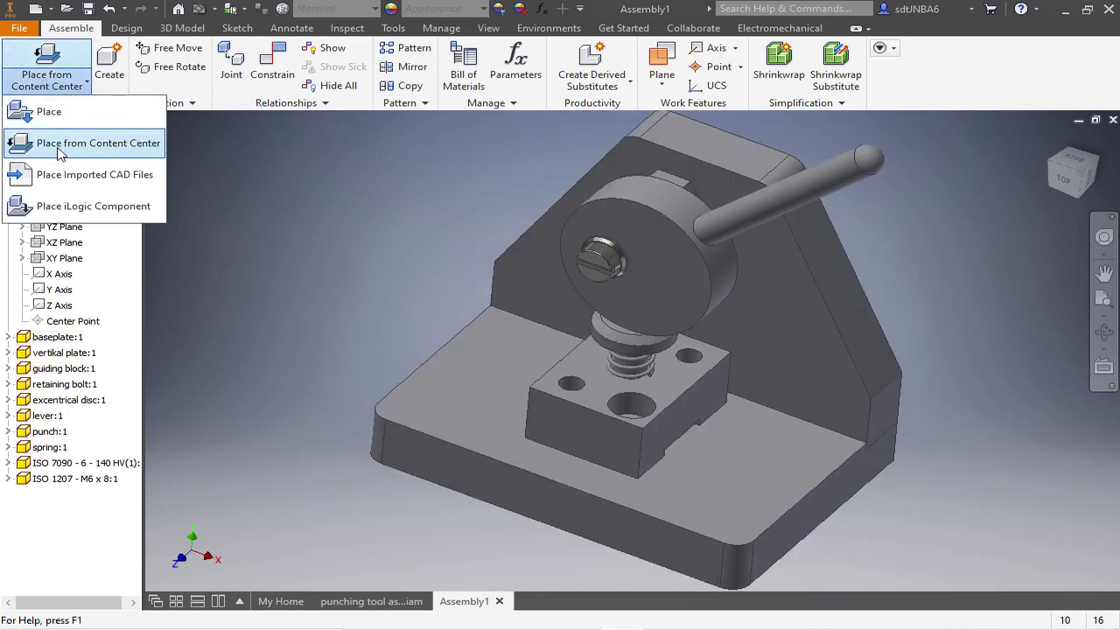
left_click(61, 143)
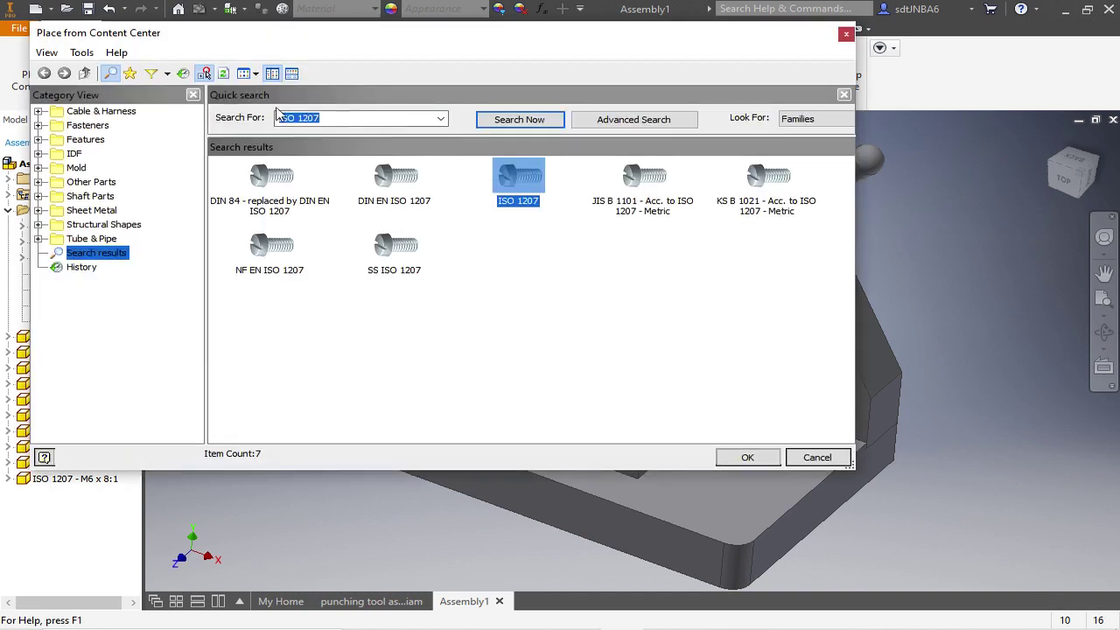
left_click_drag(339, 119, 299, 121)
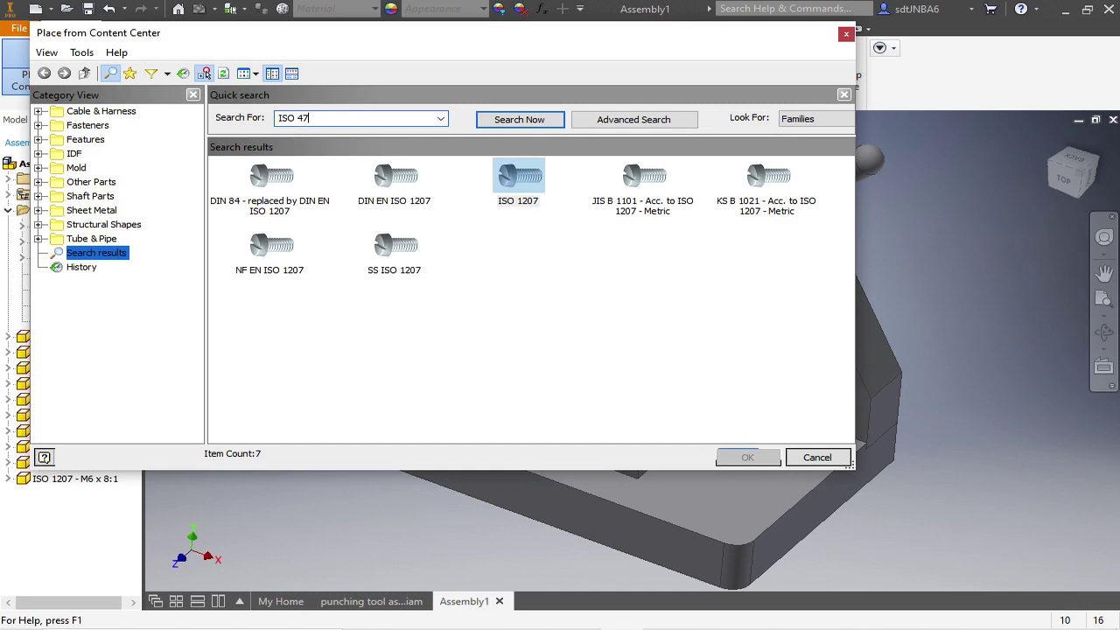
key("Return")
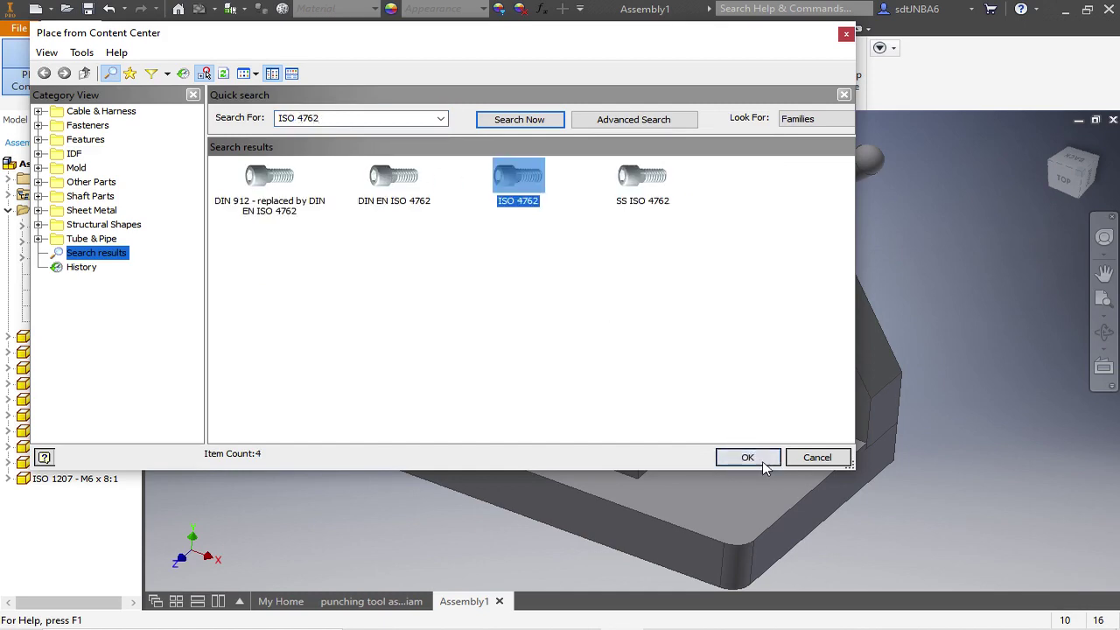
- Configure the ISO 4762 screw as custom with M6 thread and 16 mm length, and place one instance beside the assembly
left_click(759, 459)
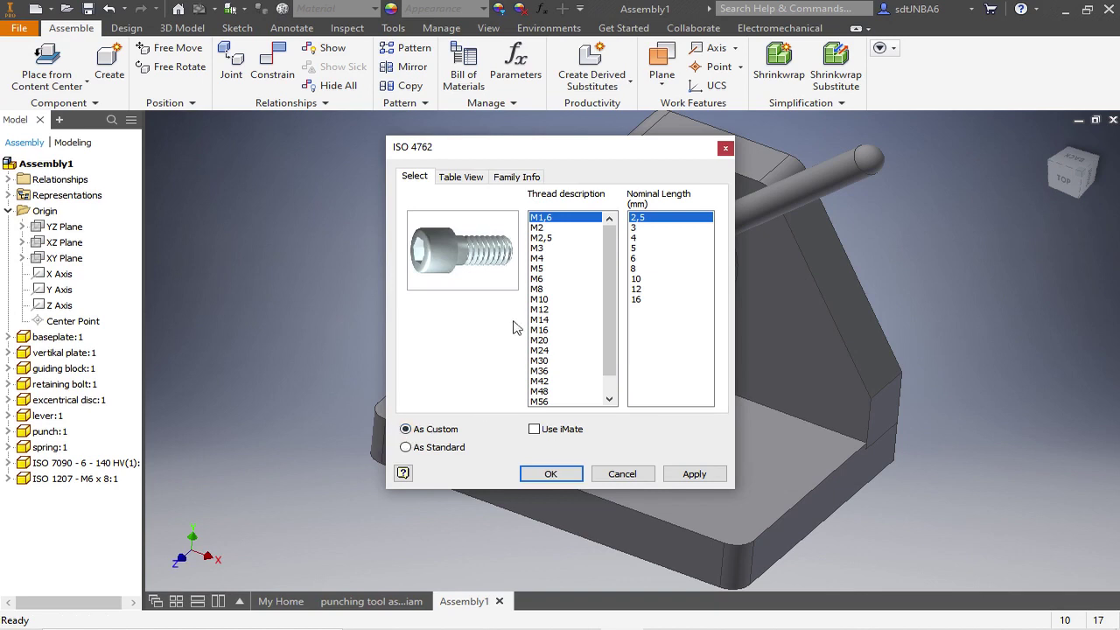
left_click(540, 279)
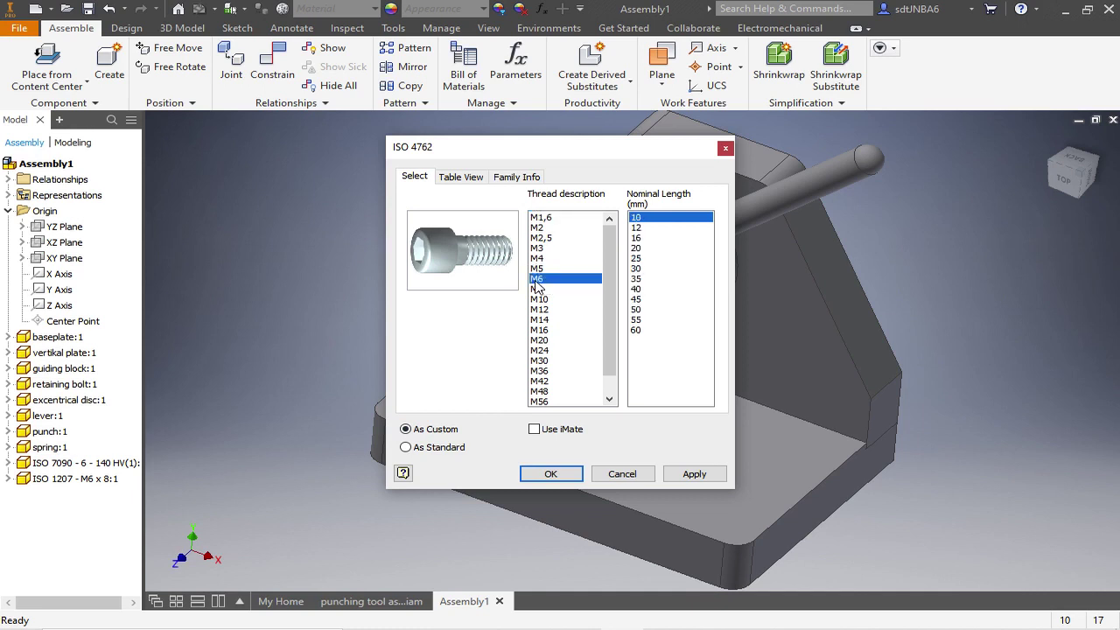
left_click(637, 238)
left_click(548, 476)
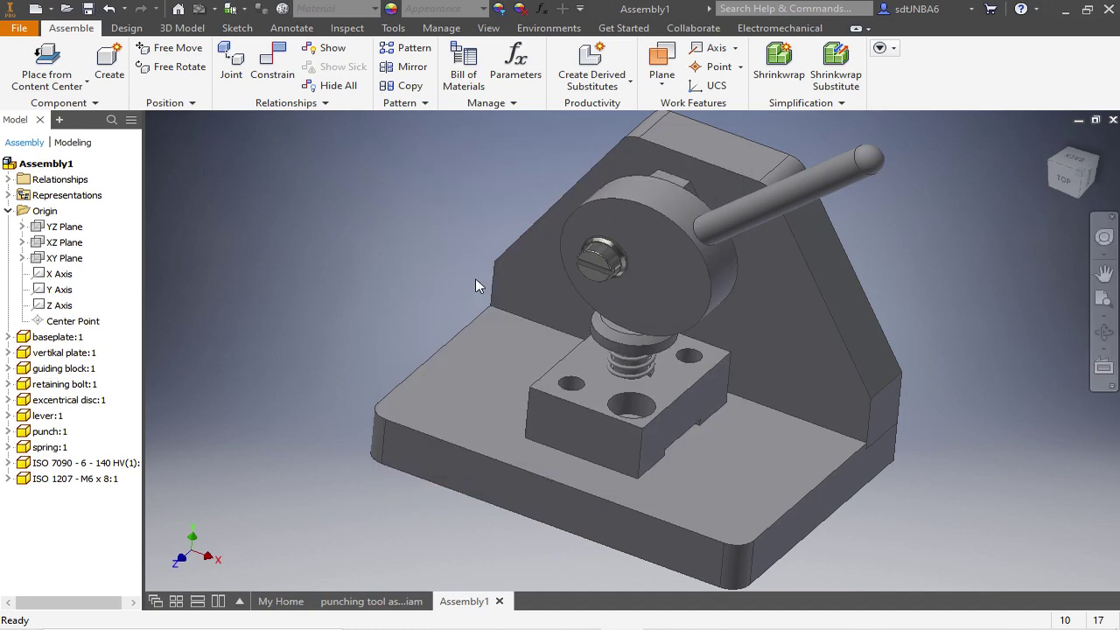
left_click(716, 439)
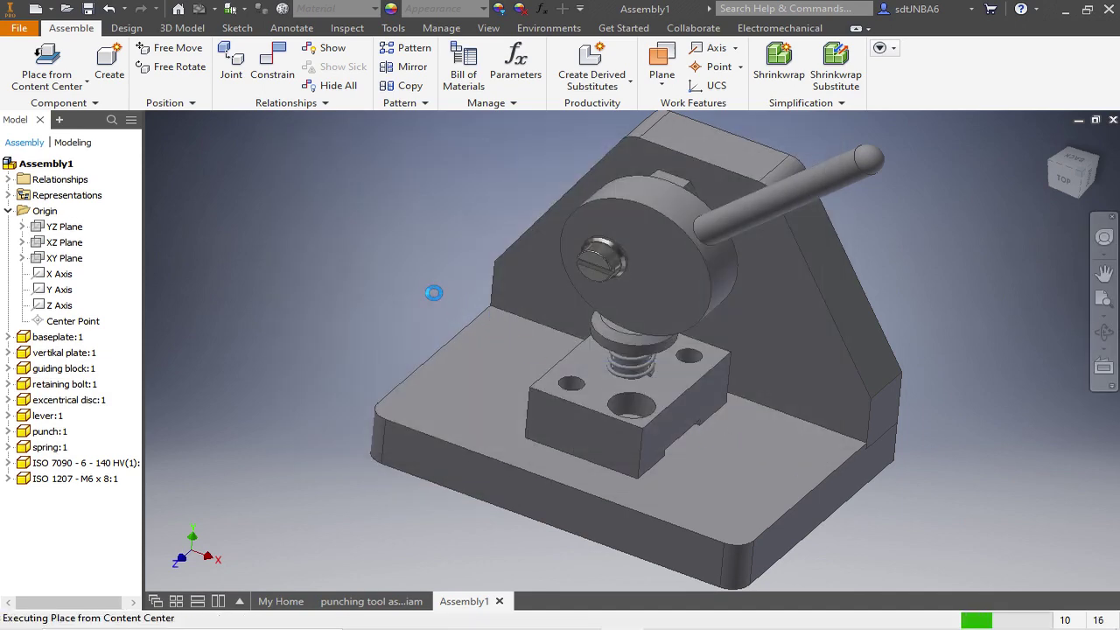
left_click(386, 344)
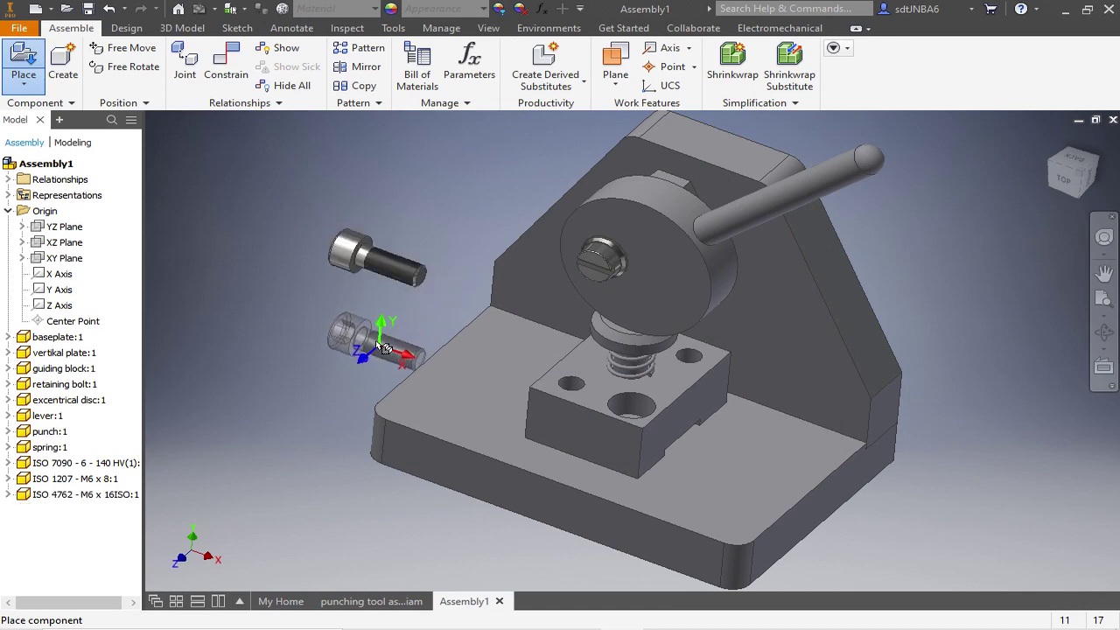
key("Escape")
- Join the underside of the ISO 4762 screw head to the seat of the guiding block's front counterbored hole with a Rigid joint at 0 mm gap
left_click(231, 61)
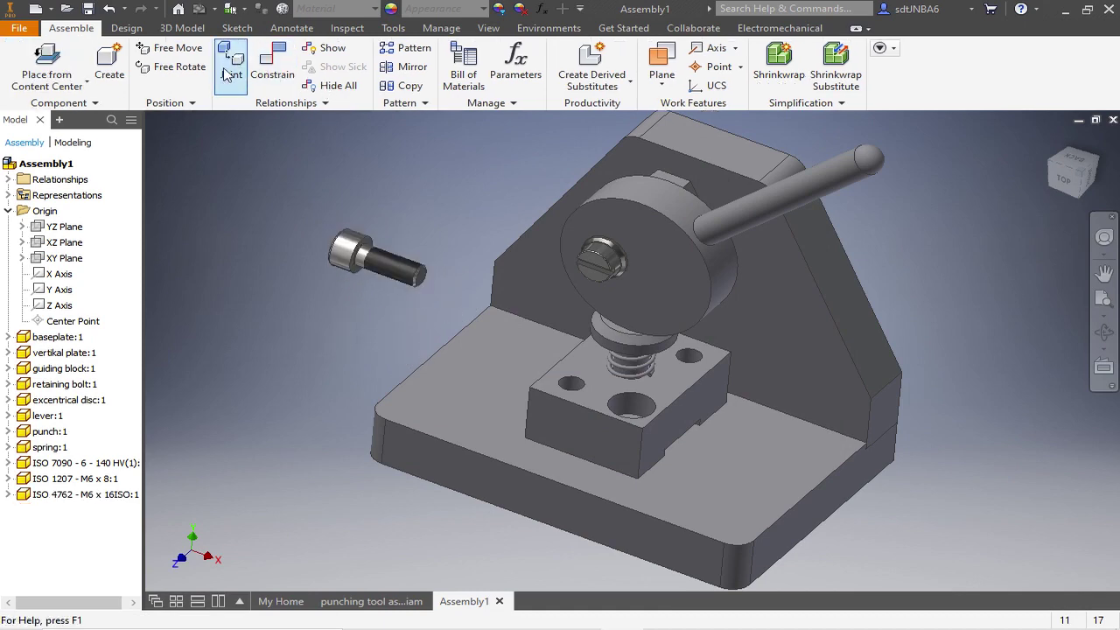
scroll(575, 217, "down", 3)
scroll(575, 217, "up", 5)
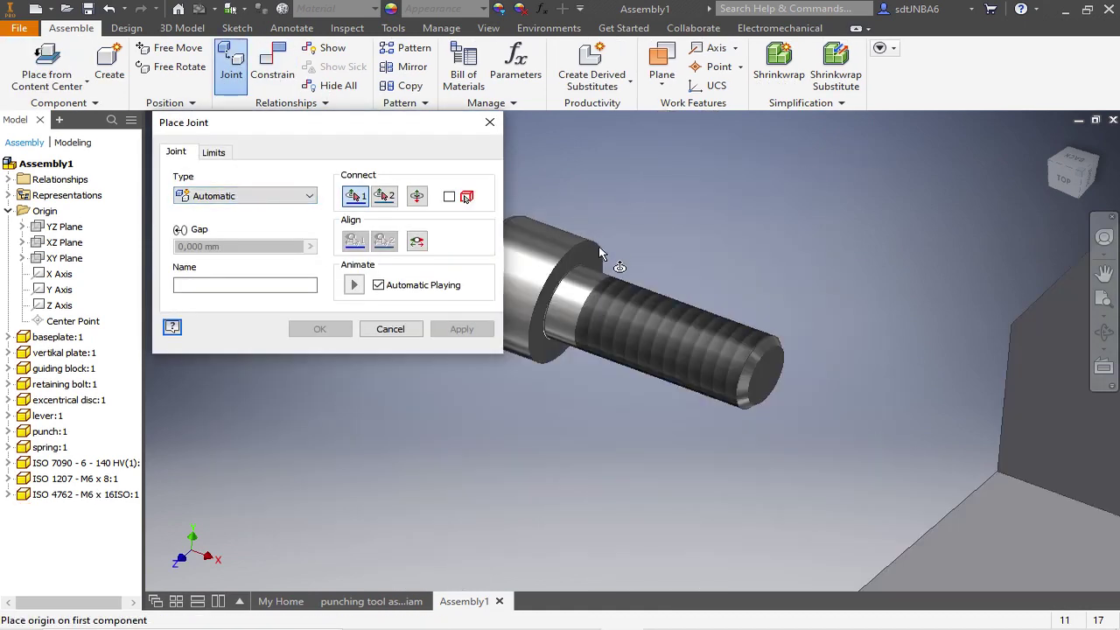
left_click(588, 262)
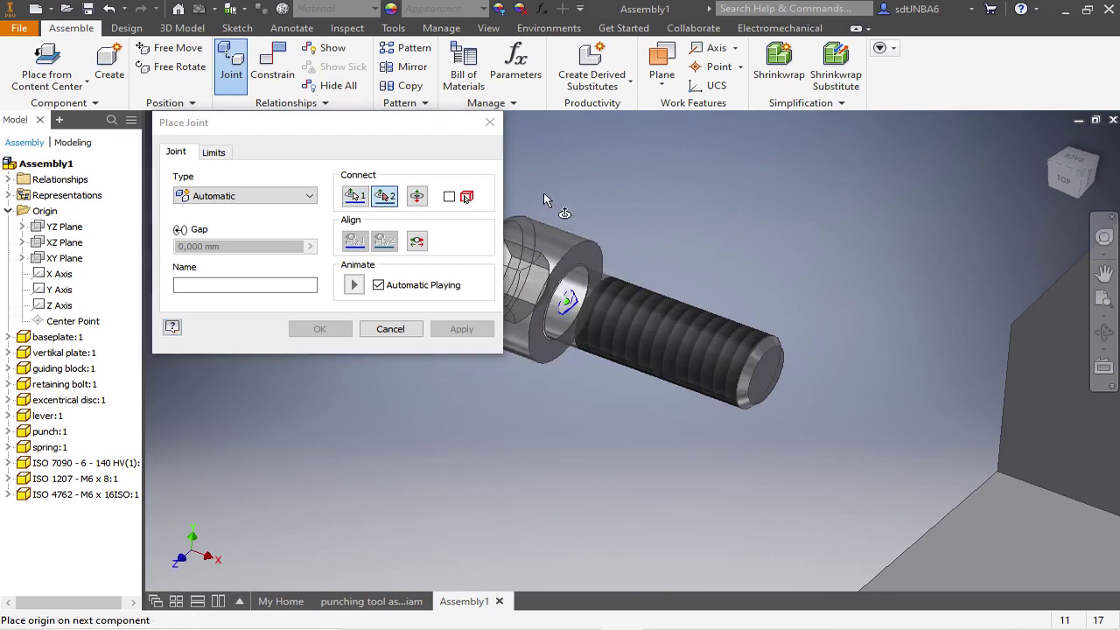
scroll(543, 197, "down", 5)
left_click(310, 196)
left_click(250, 214)
scroll(882, 404, "up", 6)
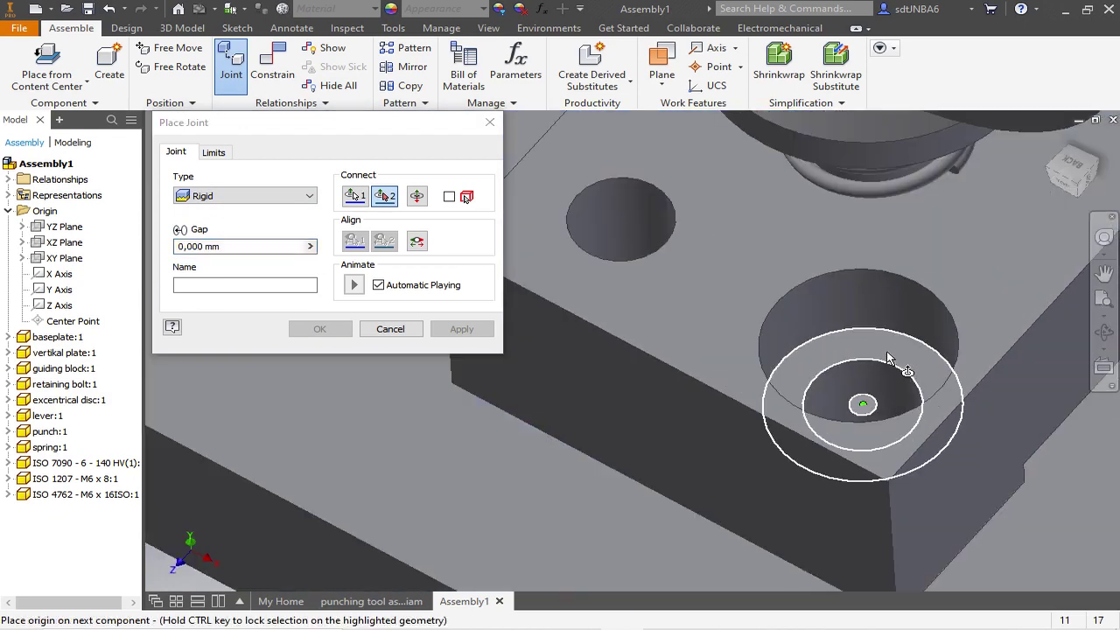
left_click(888, 358)
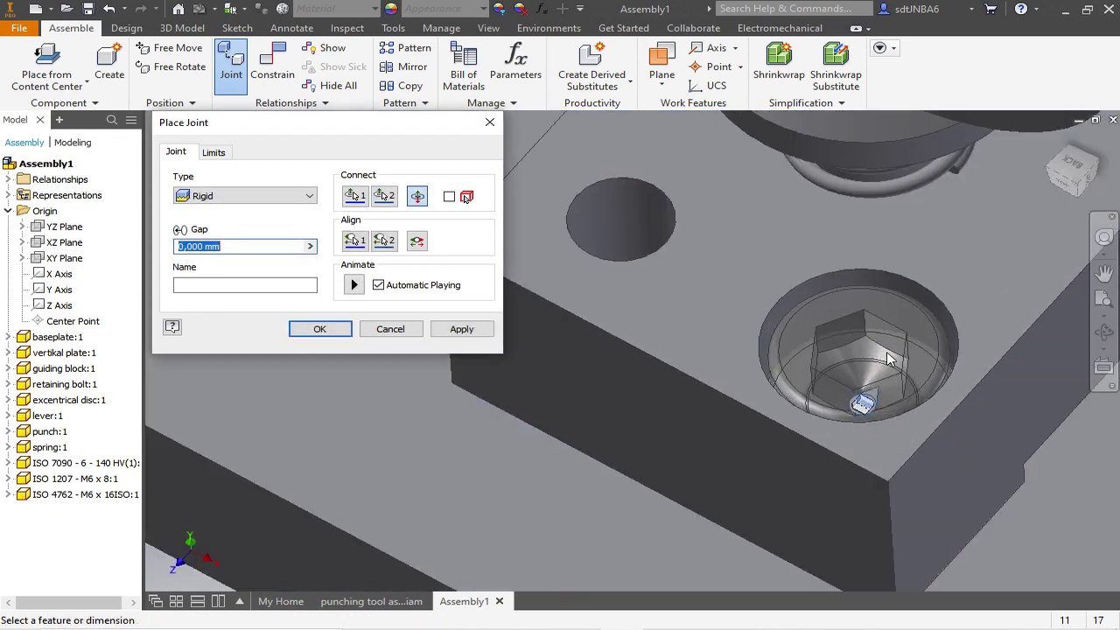
left_click(330, 330)
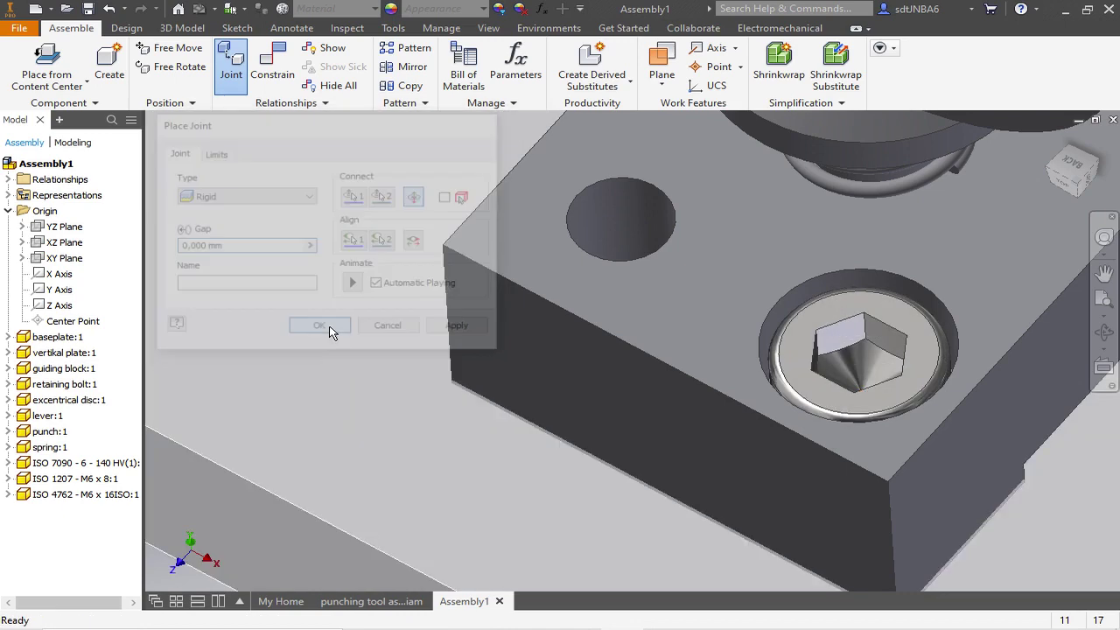
- Copy the installed ISO 4762 M6 x 16 screw and place the second instance beside the guiding block
left_click(798, 383)
scroll(798, 385, "down", 5)
middle_click_drag(891, 337, 832, 368, "shift")
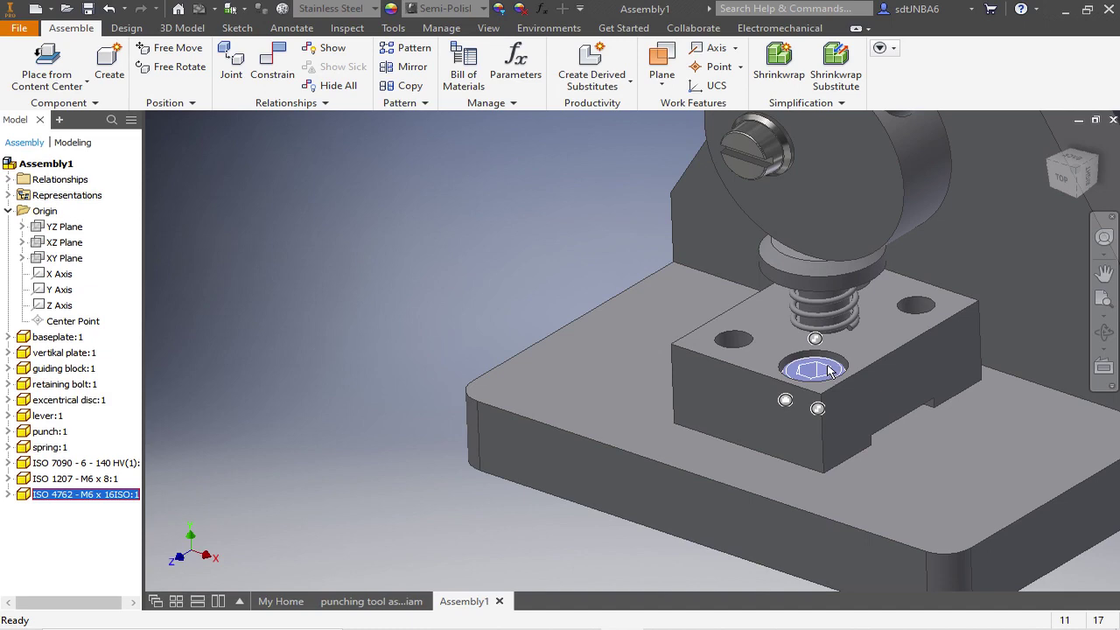
key("ctrl+v")
left_click(545, 258)
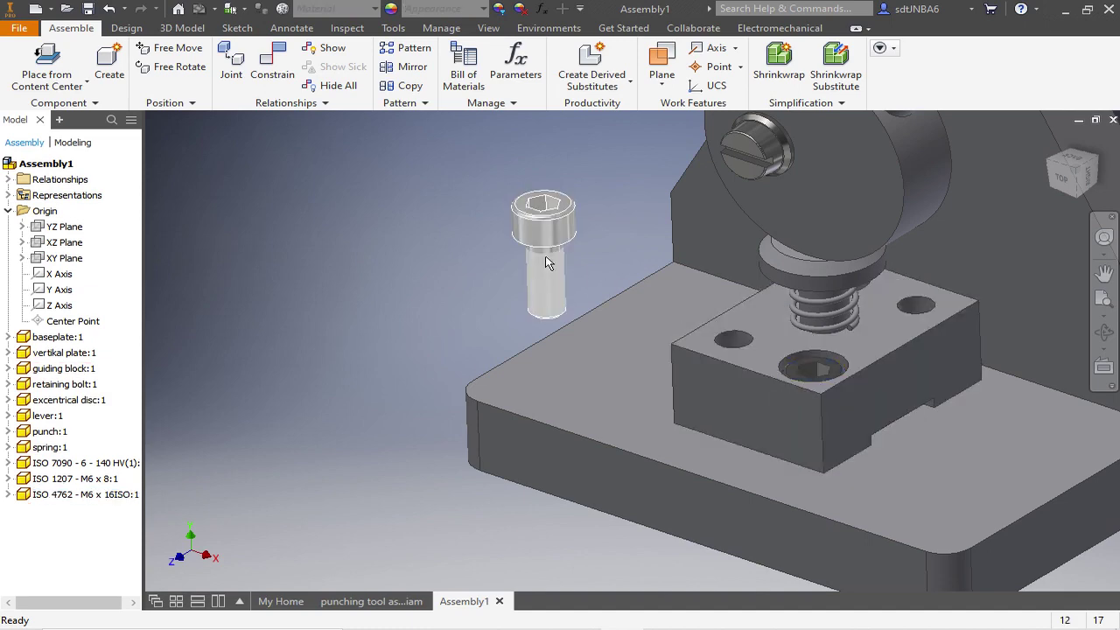
middle_click_drag(634, 158, 728, 175, "shift")
- Join the second ISO 4762 screw's head underside to the guiding block's remaining counterbored hole with a Rigid joint at 0 mm gap
left_click(292, 60)
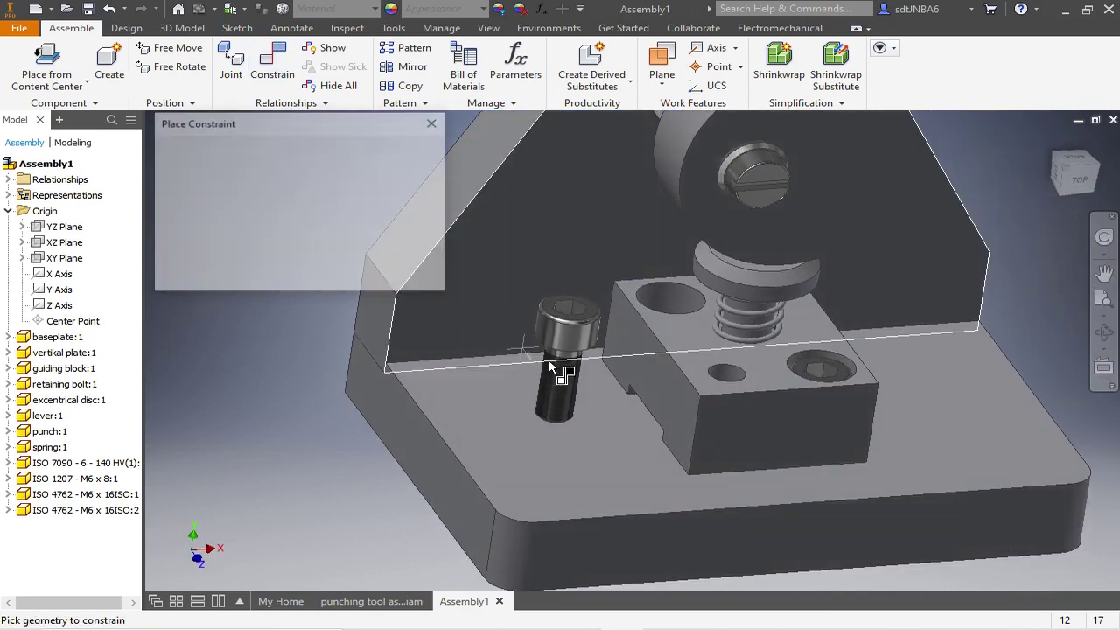
left_click(435, 124)
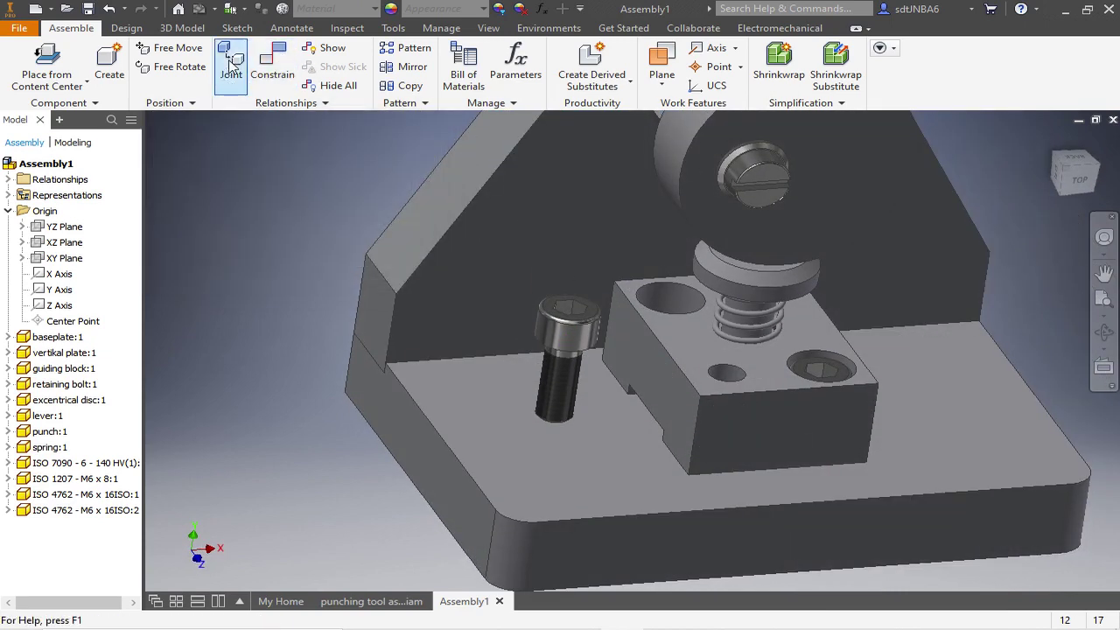
left_click(232, 67)
middle_click_drag(607, 290, 590, 221, "shift")
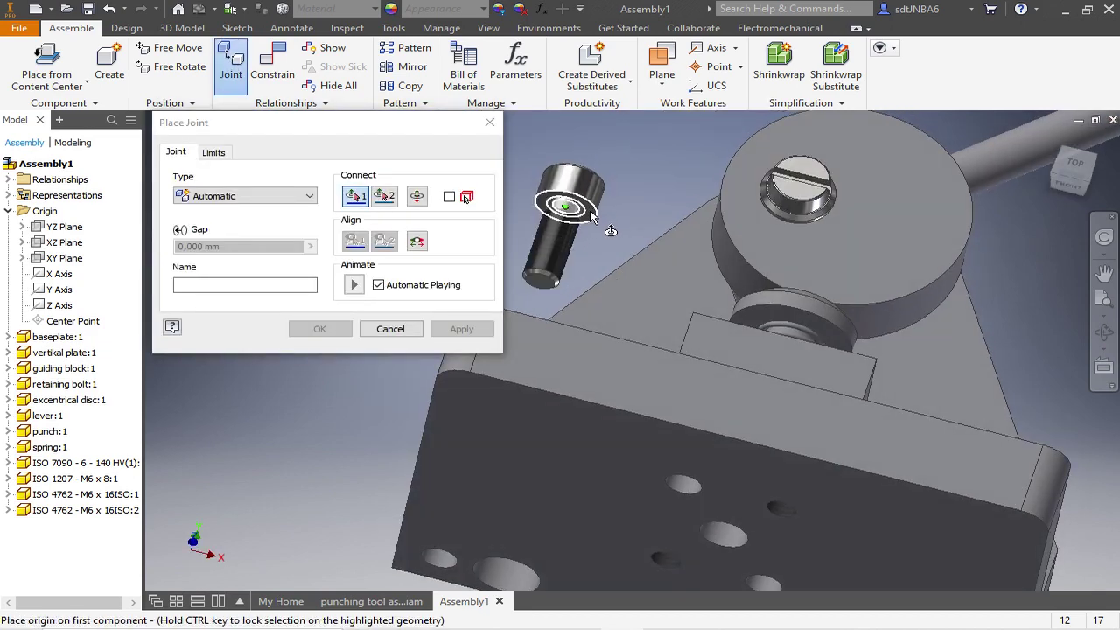
left_click(595, 212)
middle_click_drag(606, 209, 643, 270, "shift")
scroll(682, 289, "up", 3)
left_click(672, 296)
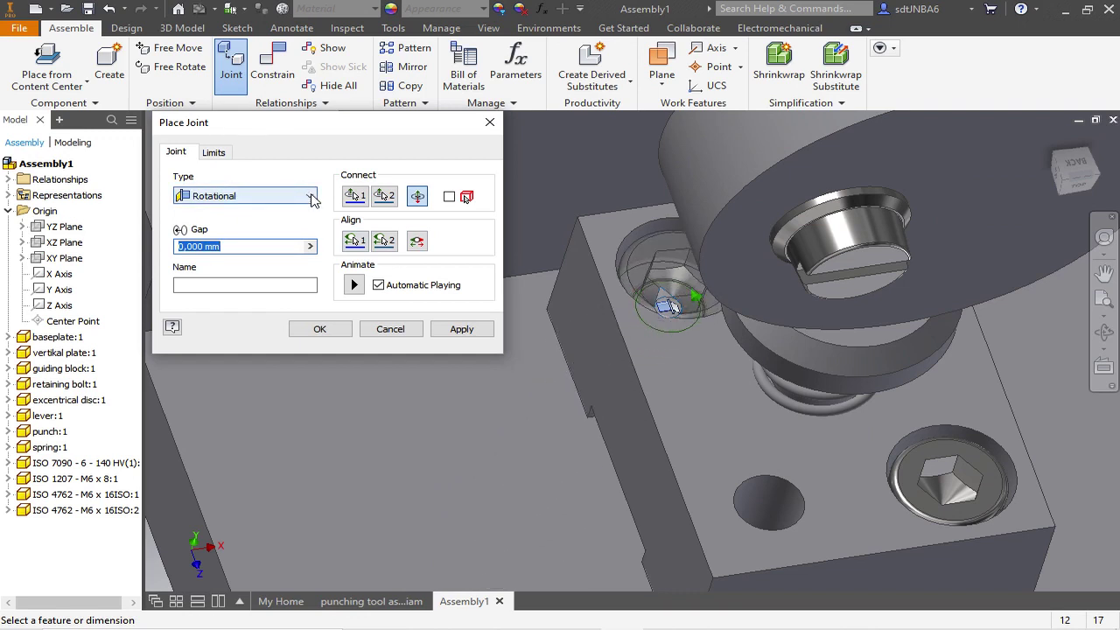
left_click(313, 196)
left_click(249, 211)
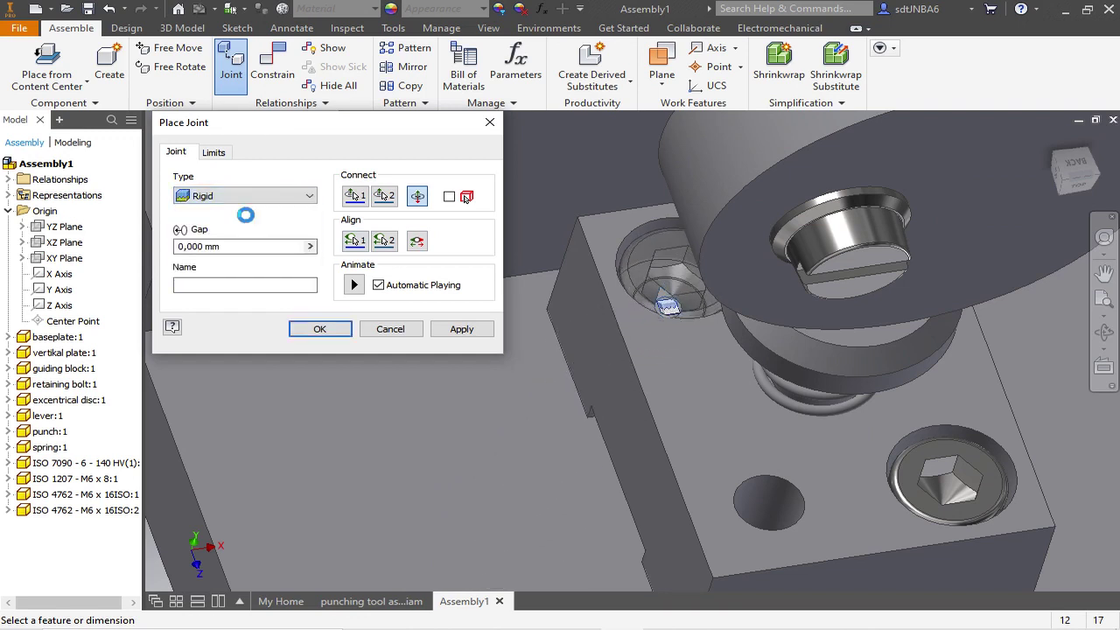
left_click(320, 329)
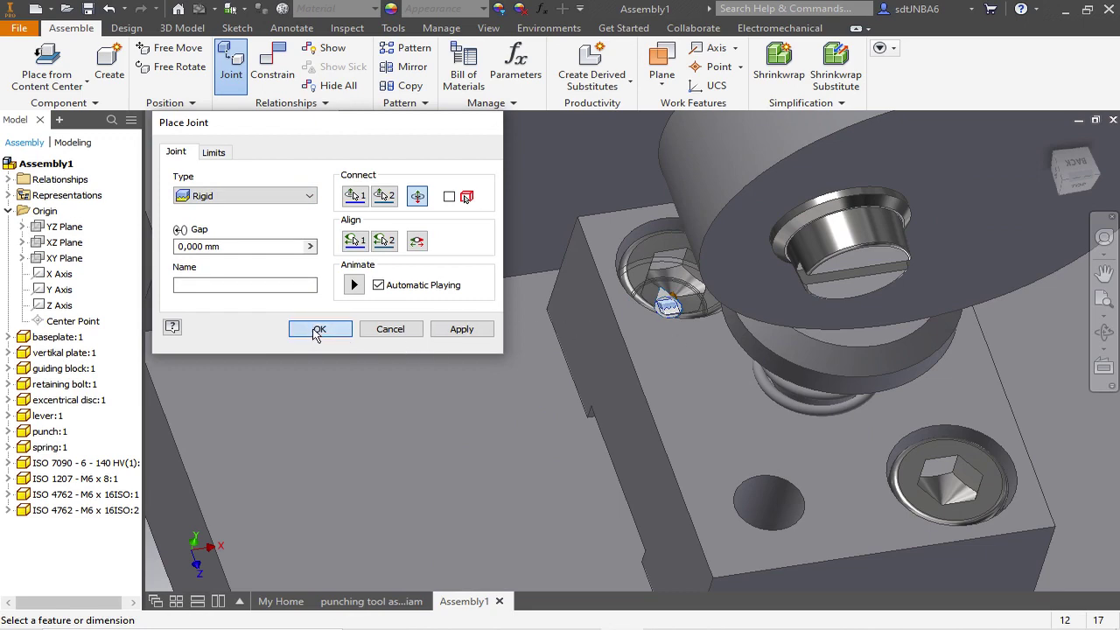
- Search the Content Center for ISO 8734 and choose the ISO 8734 pin family for placement
middle_click_drag(620, 364, 671, 345)
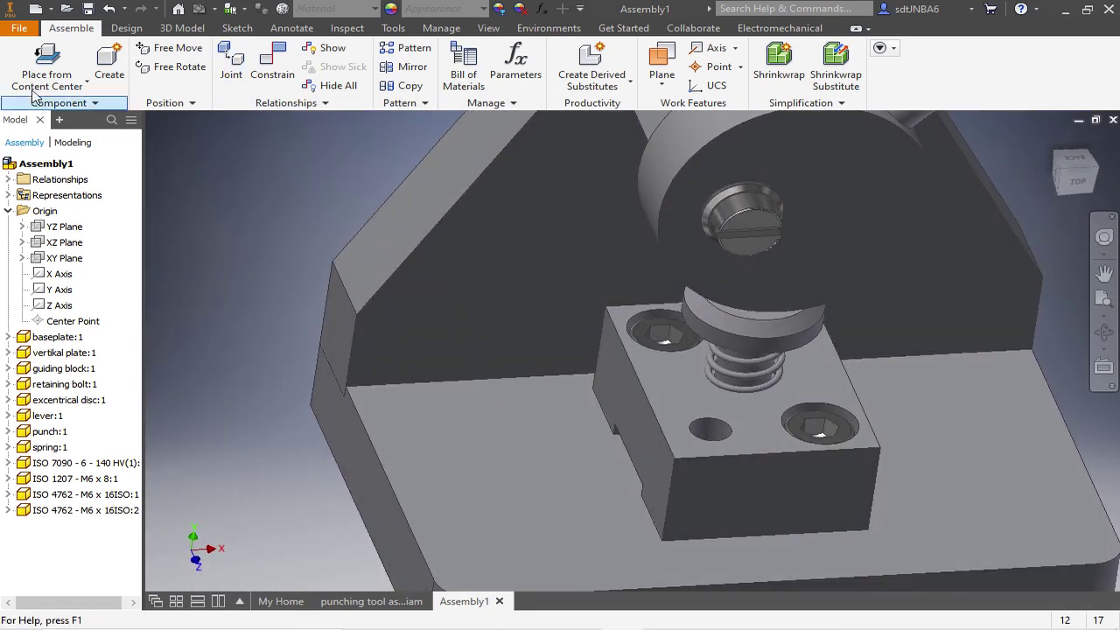
left_click(82, 93)
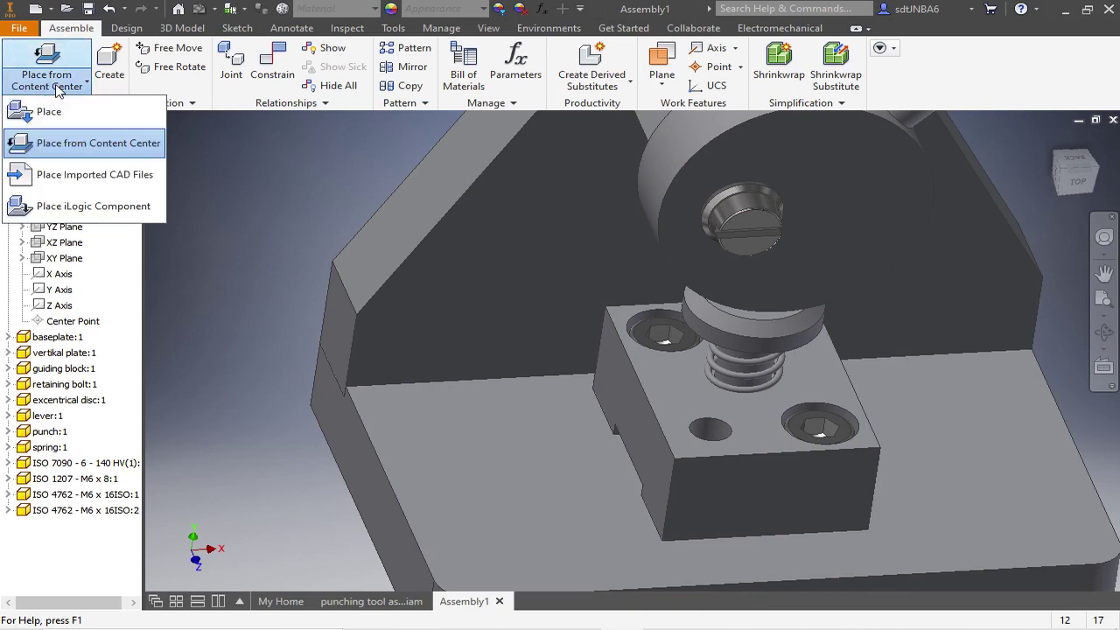
left_click(61, 145)
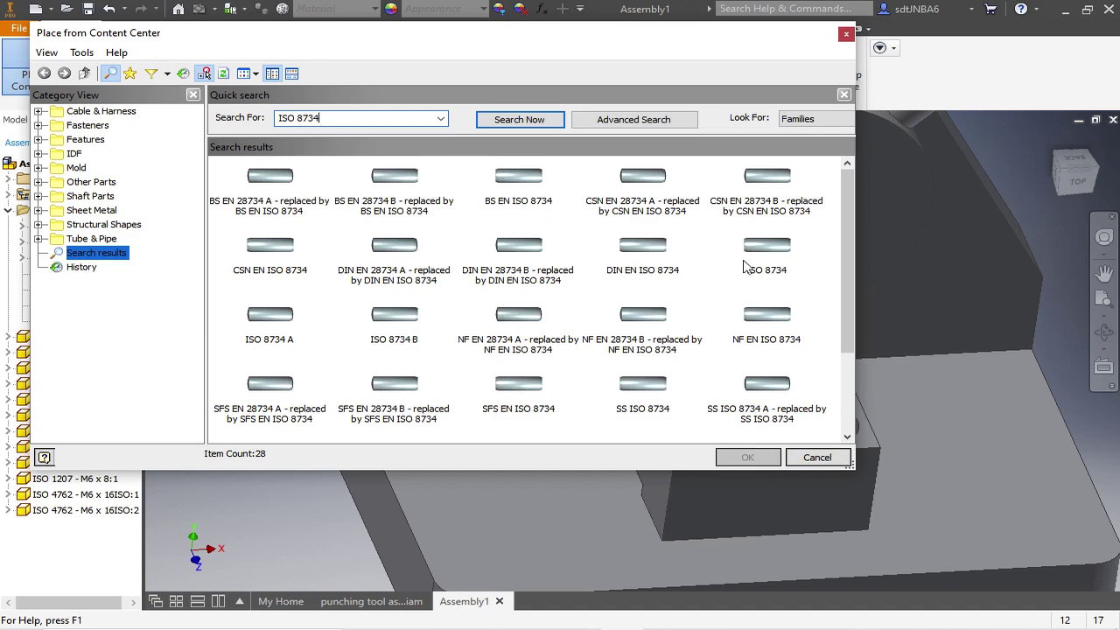
left_click(767, 251)
left_click(748, 456)
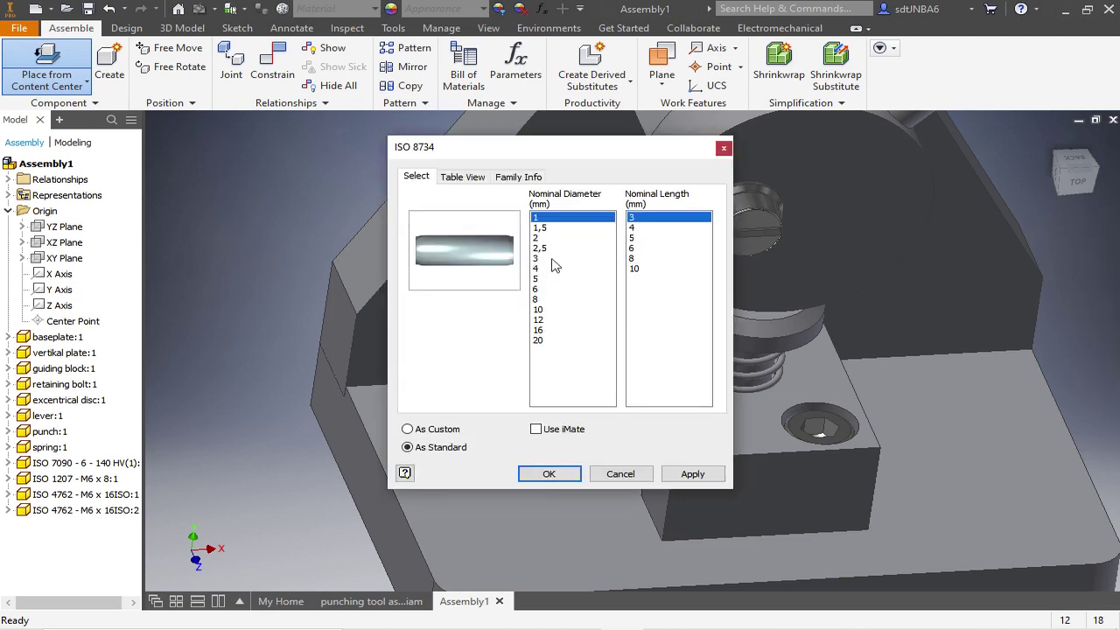
- Configure the ISO 8734 pin as custom with 6 mm diameter and 22 mm length, and place one instance beside the assembly
left_click(547, 289)
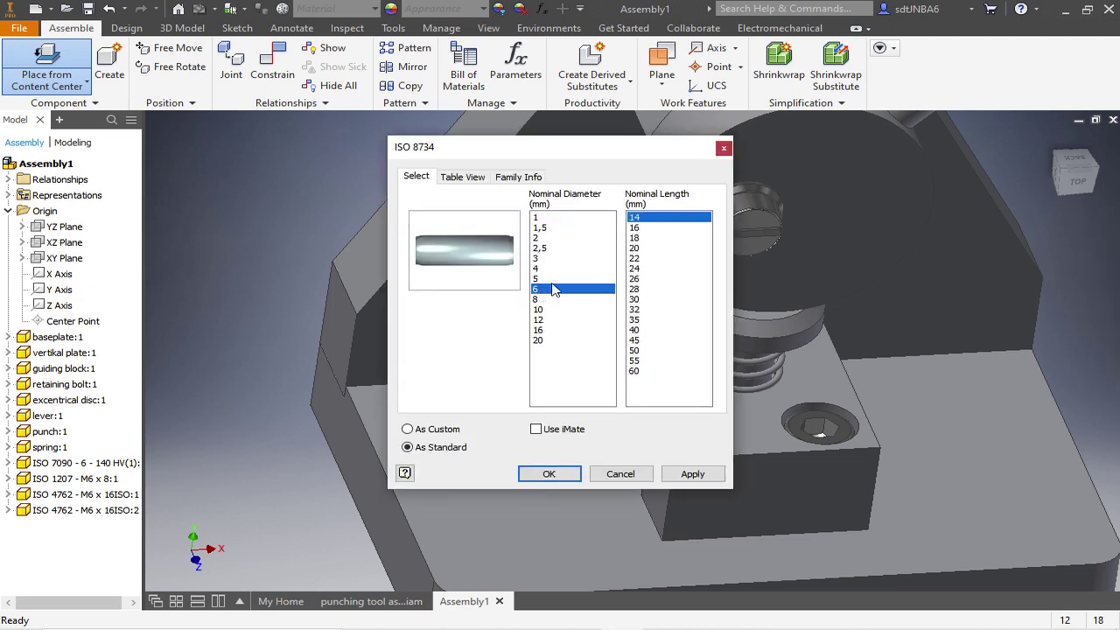
left_click(639, 258)
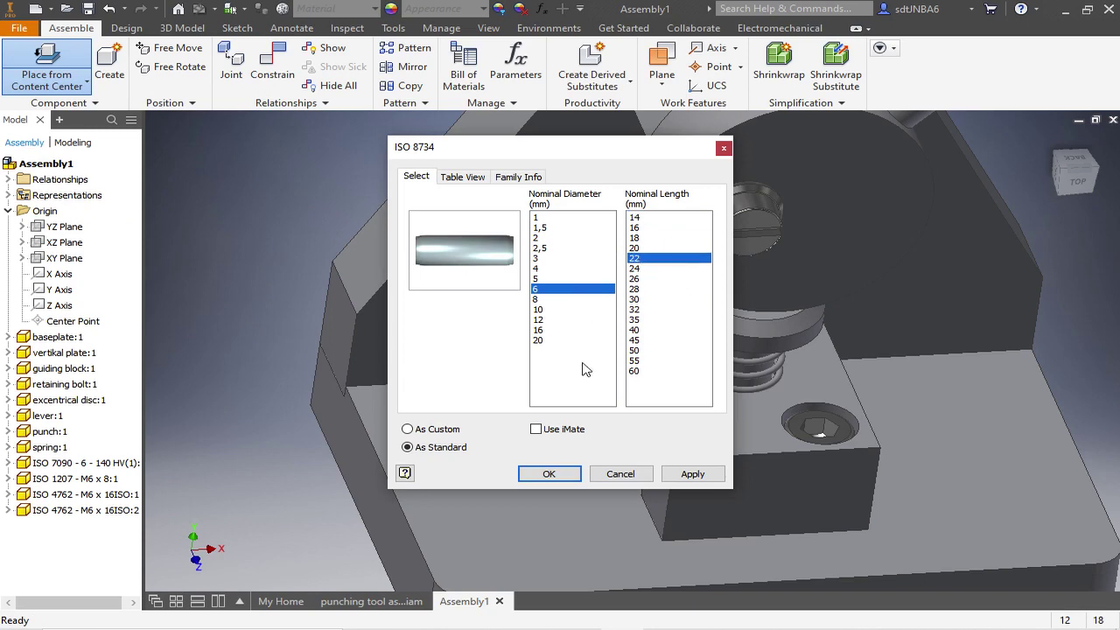
left_click(416, 433)
left_click(548, 473)
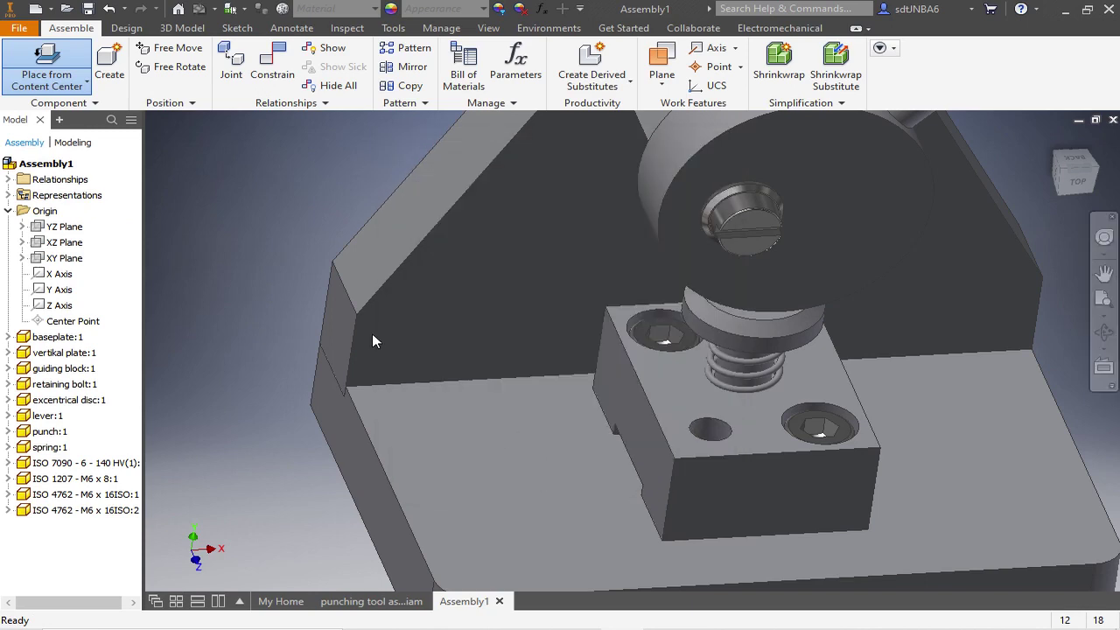
left_click(724, 439)
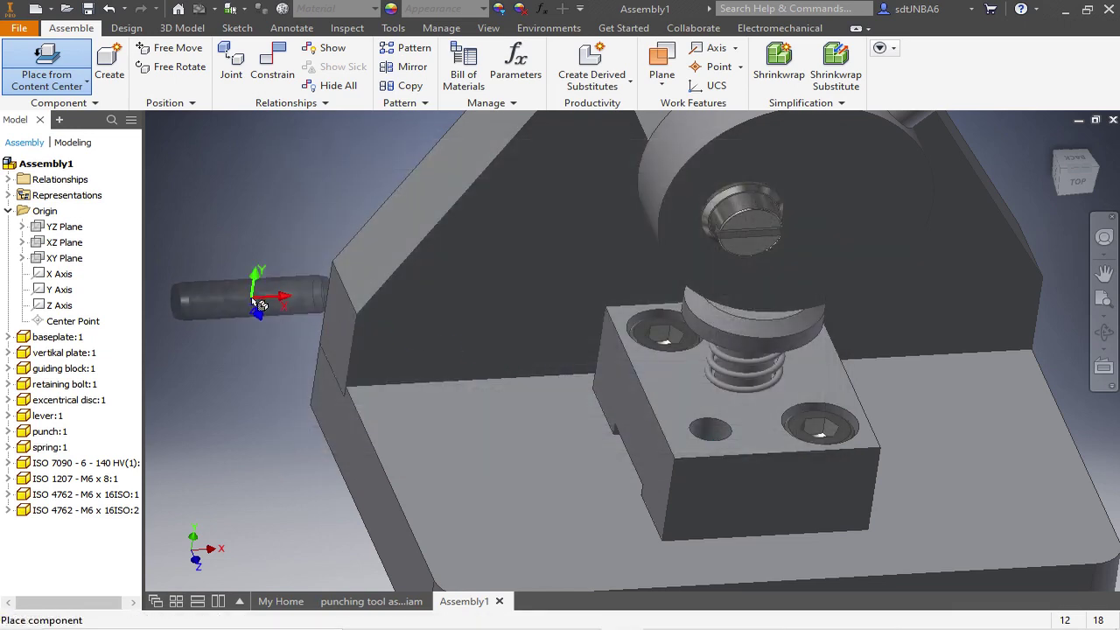
left_click(232, 298)
scroll(231, 298, "down", 1)
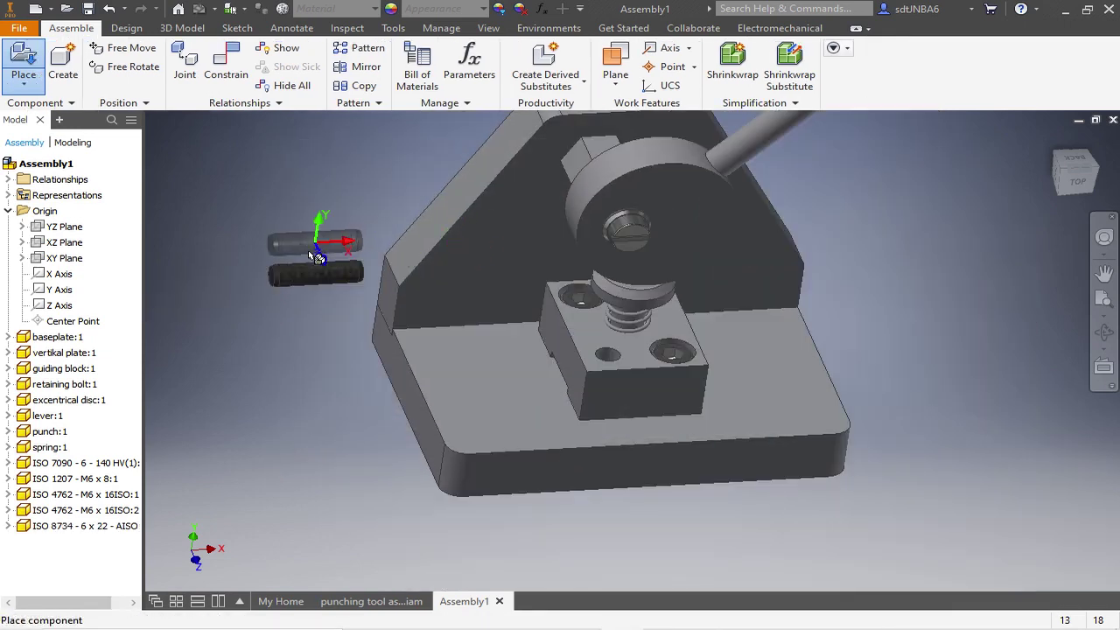
scroll(312, 250, "up", 2)
key("Escape")
- Start a joint for the ISO 8734 pin, connecting the centre of its end face to the guiding block's open pin hole
left_click(232, 72)
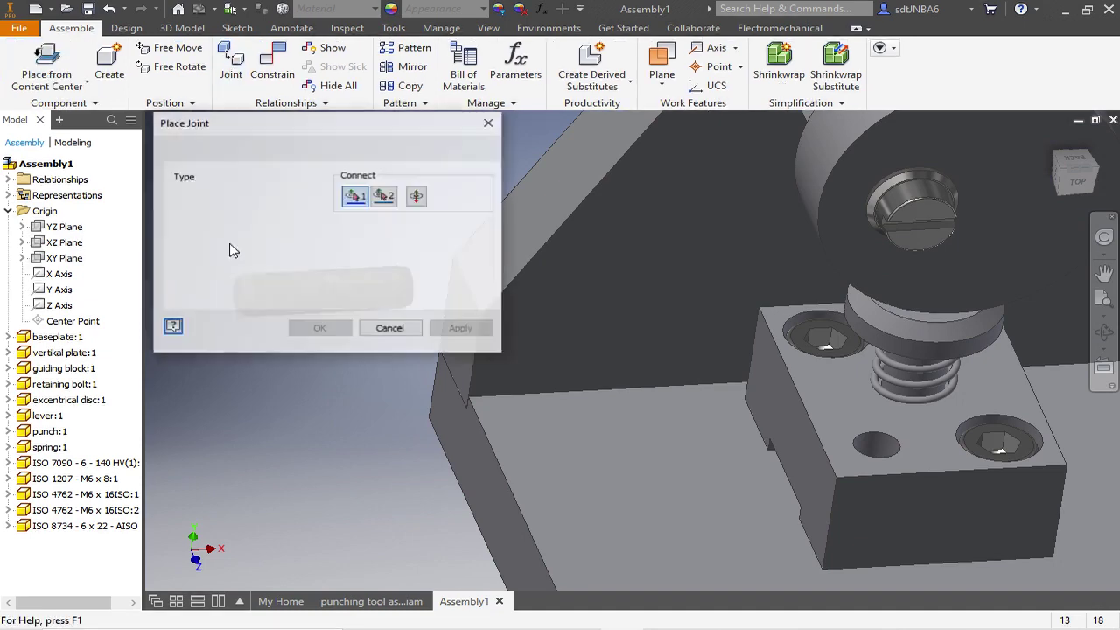
scroll(554, 445, "down", 2)
scroll(385, 372, "up", 3)
left_click(353, 382)
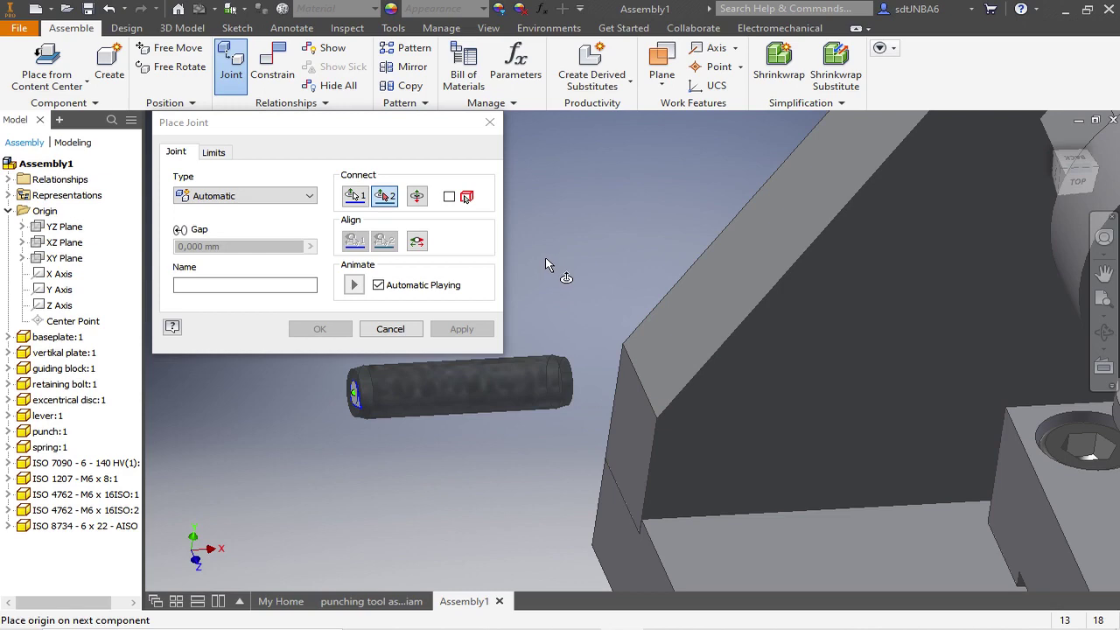
scroll(639, 389, "down", 5)
scroll(683, 377, "up", 5)
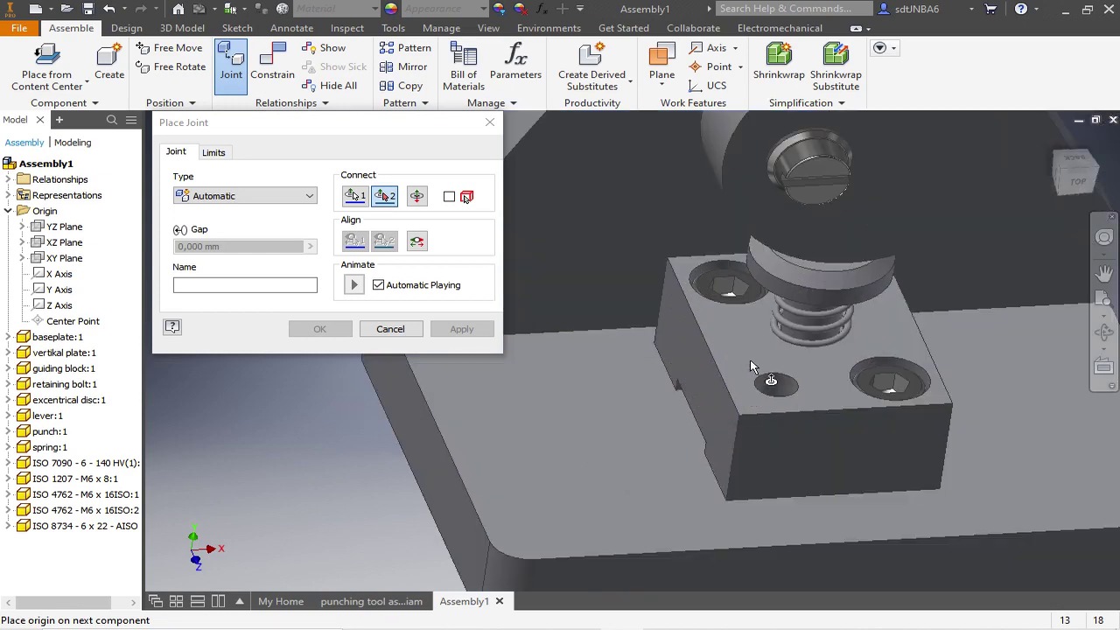
left_click(768, 385)
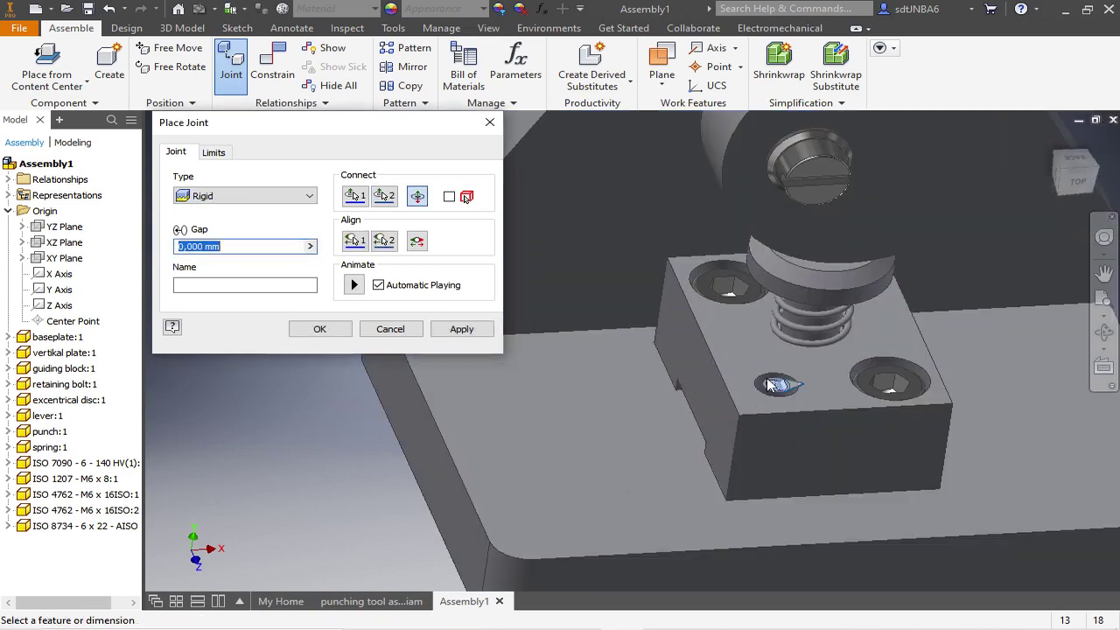
- Use a Rigid joint for the pin, flip the component so it points into the guiding block's hole, and apply the joint
left_click(310, 200)
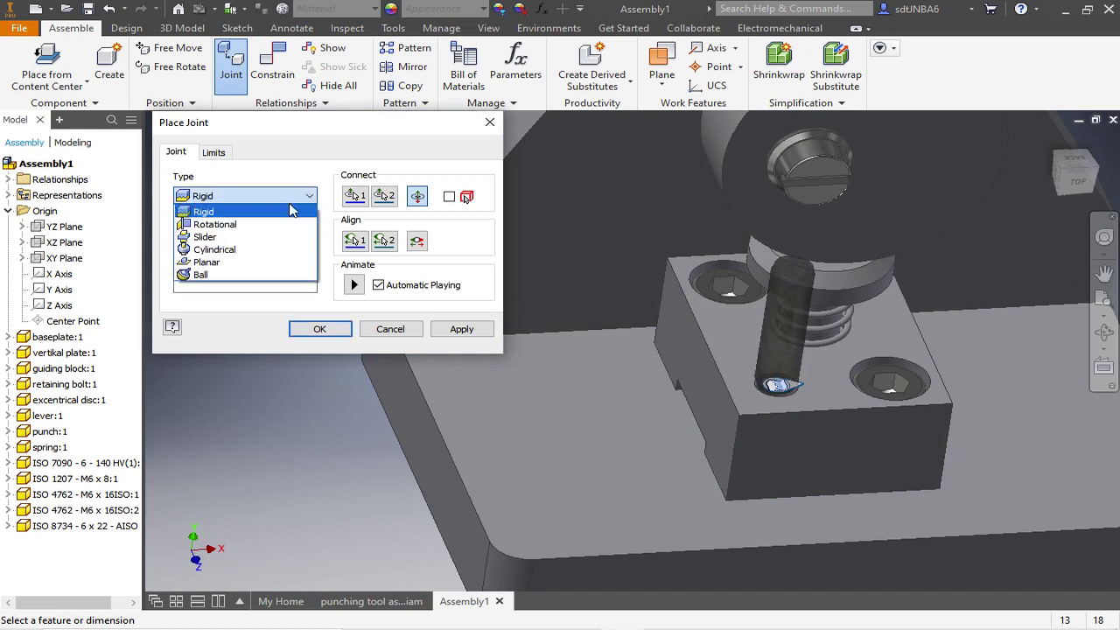
left_click(276, 212)
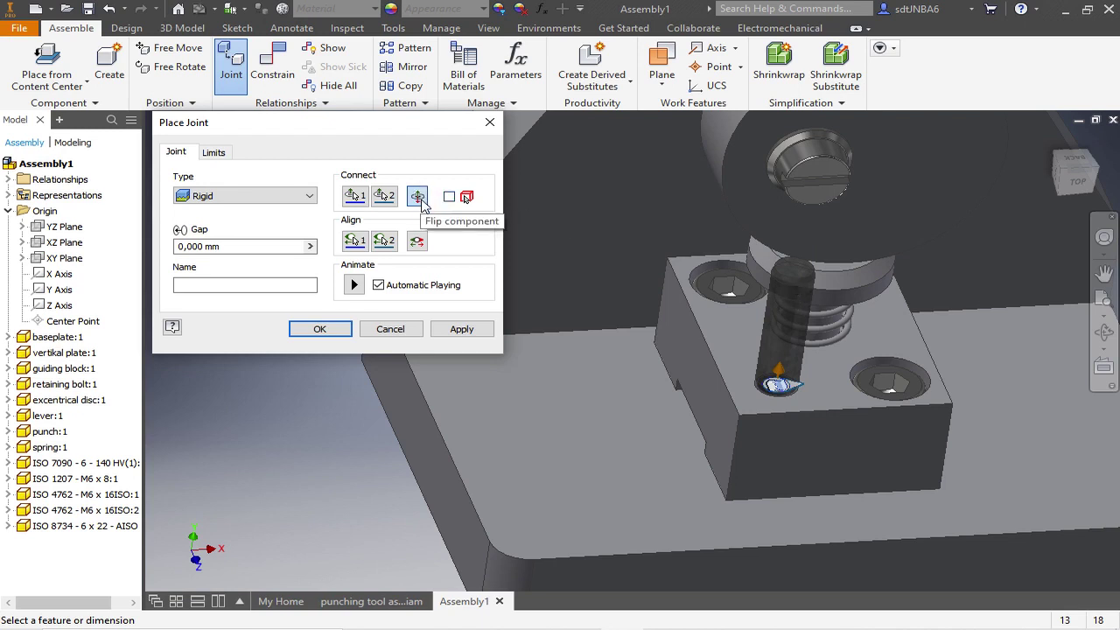
left_click(418, 198)
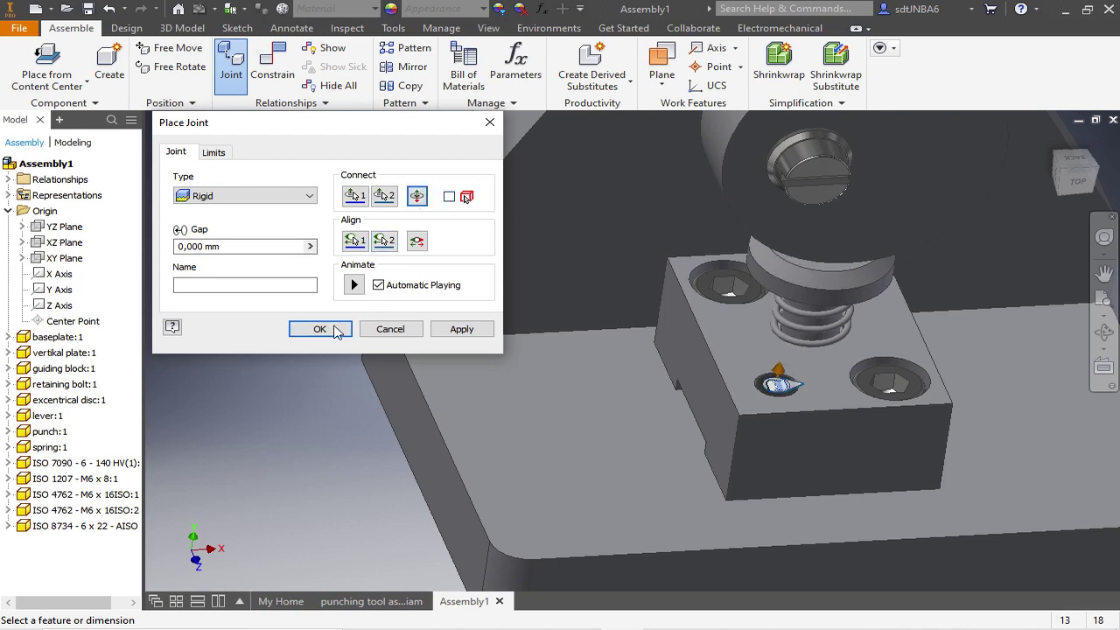
left_click(321, 328)
- Adjust the vertical plate's appearance to magenta with RGB values 255, 0, 183
key("F4")
left_click_drag(746, 313, 494, 351)
scroll(495, 355, "up", 5)
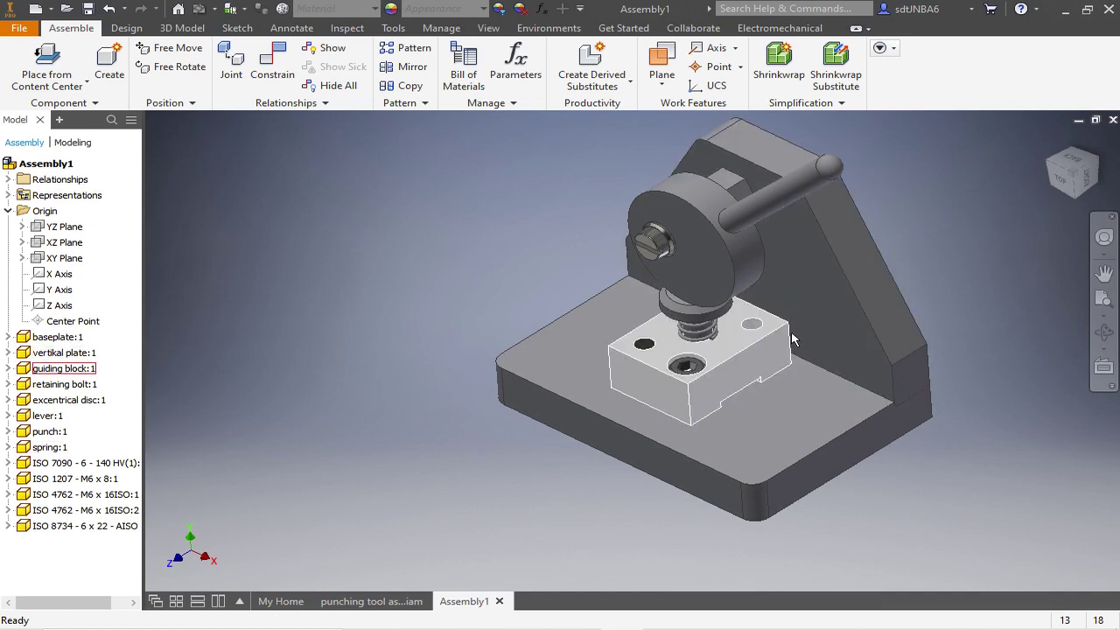
scroll(732, 344, "down", 3)
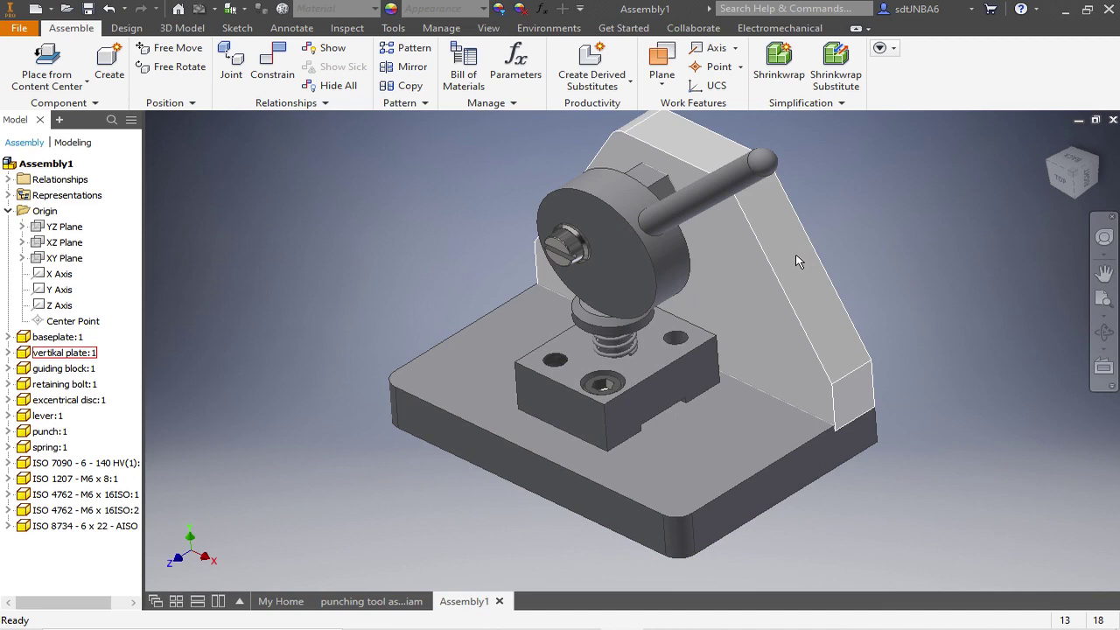
left_click(498, 9)
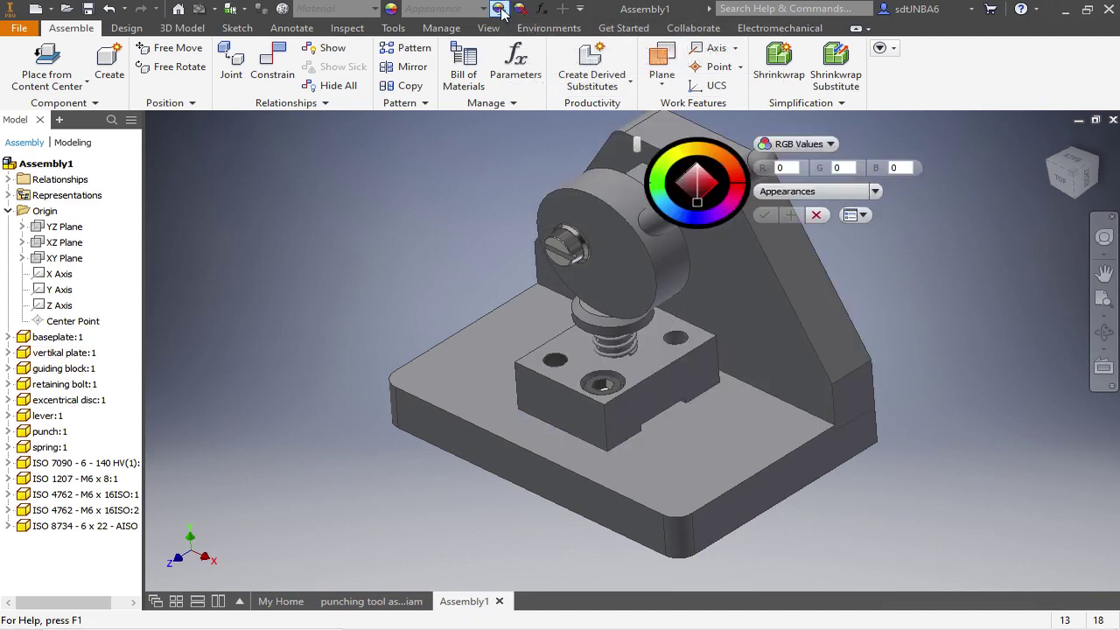
left_click(730, 205)
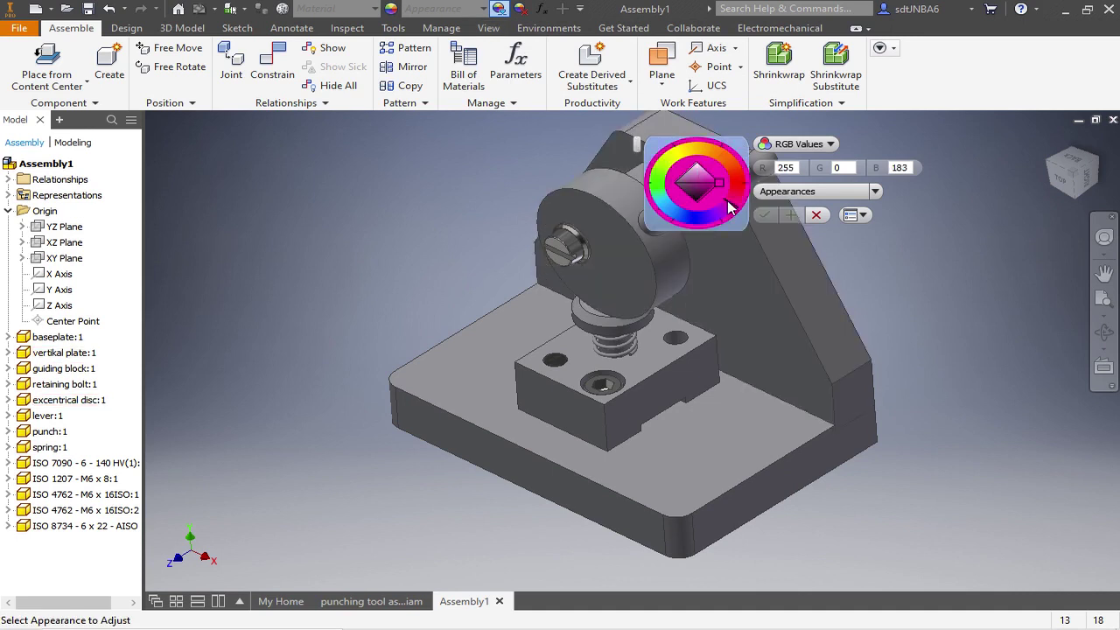
left_click(804, 265)
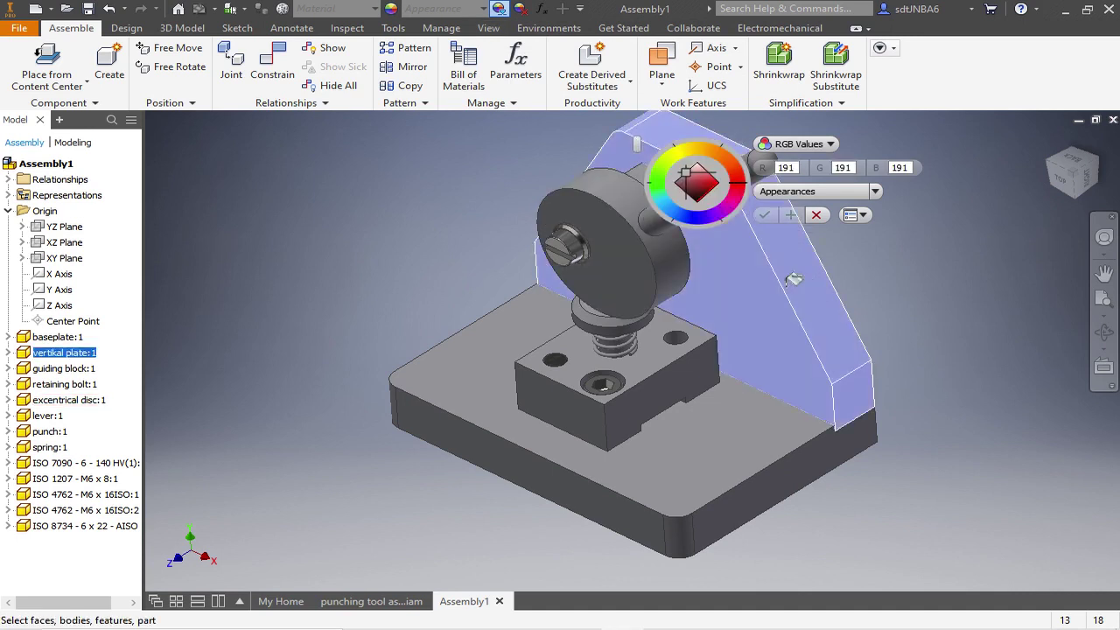
left_click(729, 207)
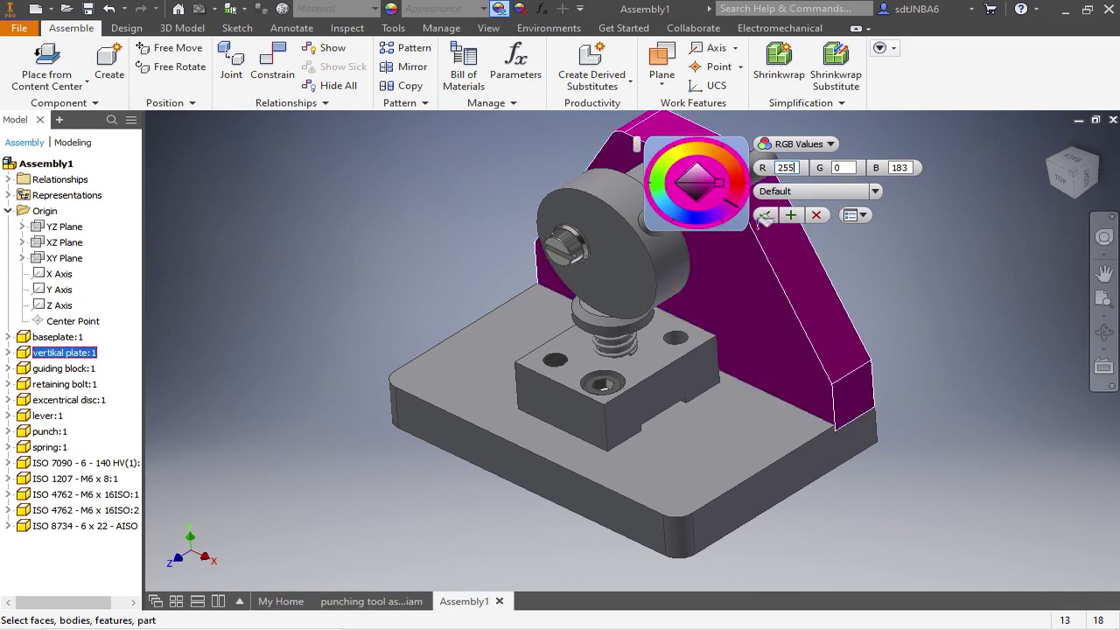
left_click(765, 215)
- Switch to the open punching tool assembly document to view the fully coloured model
mouse_move(789, 255)
middle_mouse_down("shift")
mouse_move(797, 236)
mouse_move(790, 251)
middle_mouse_up("shift")
scroll(798, 300, "down", 3)
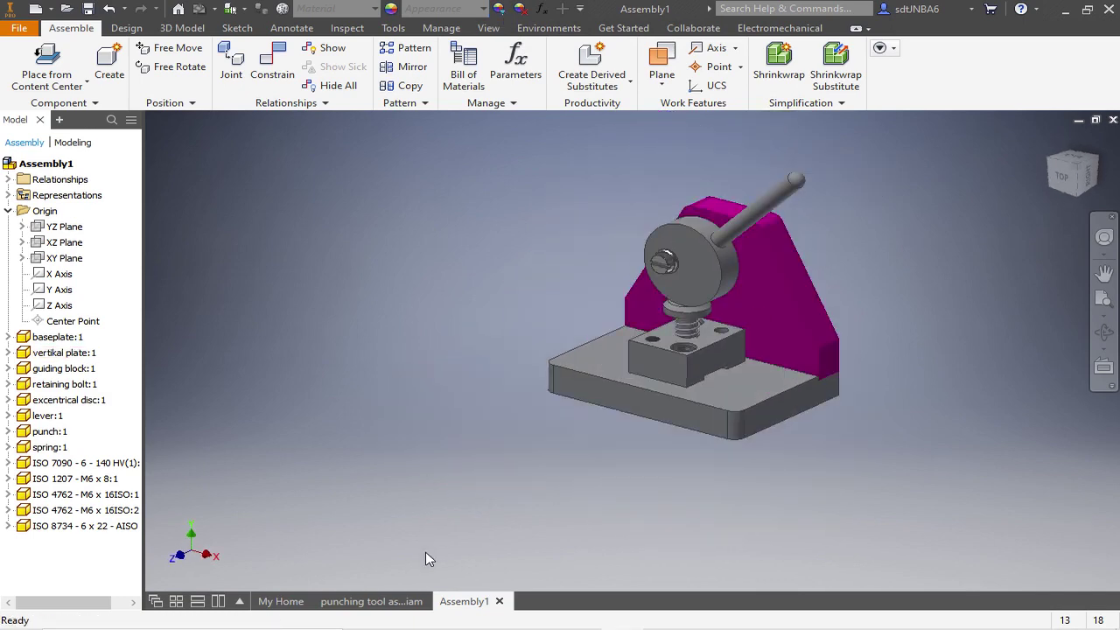
left_click(385, 602)
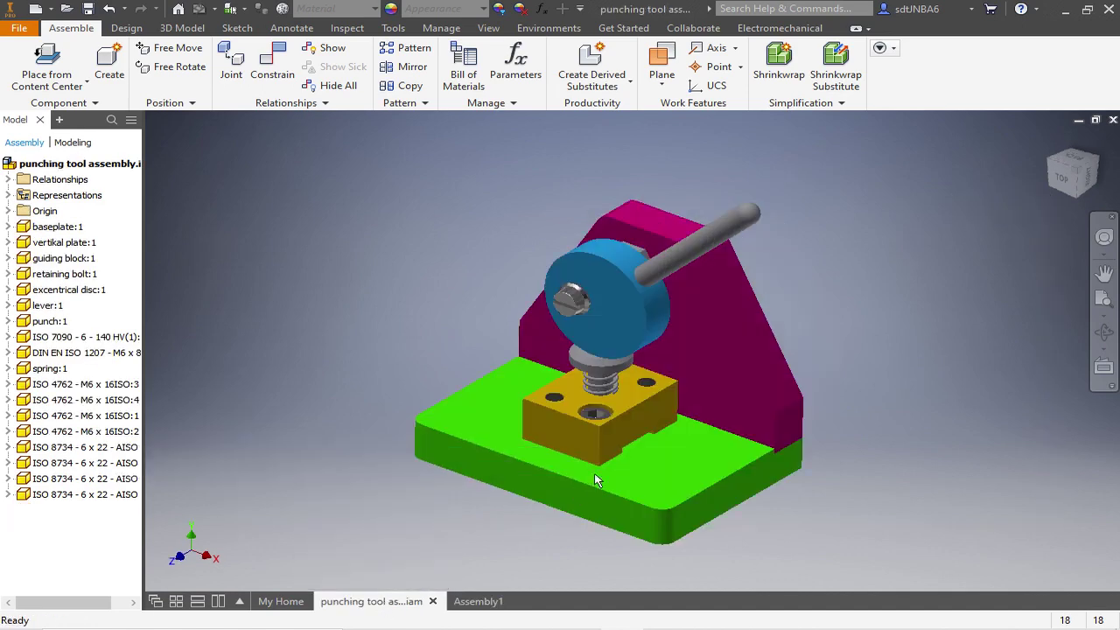